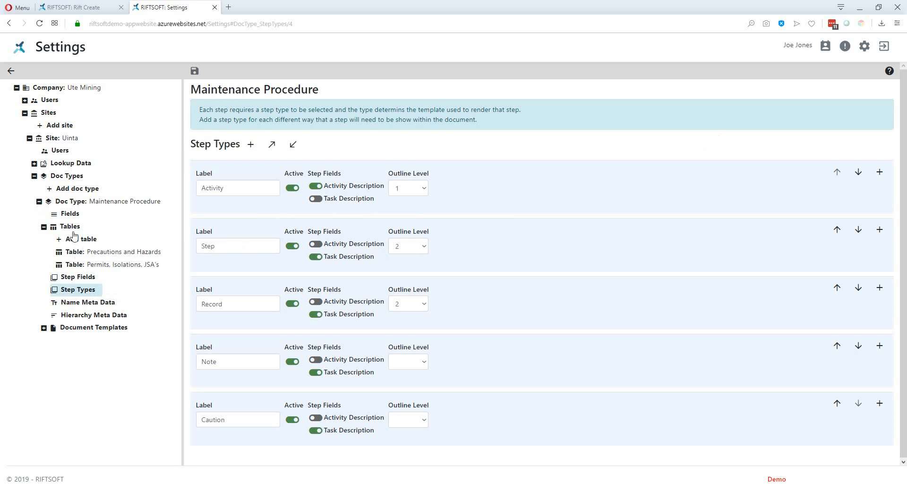
Step: Review the Maintenance Procedure doc type's fields, Precautions and Hazards table, lookups, step fields, step types, and name and hierarchy meta data
left_click(69, 217)
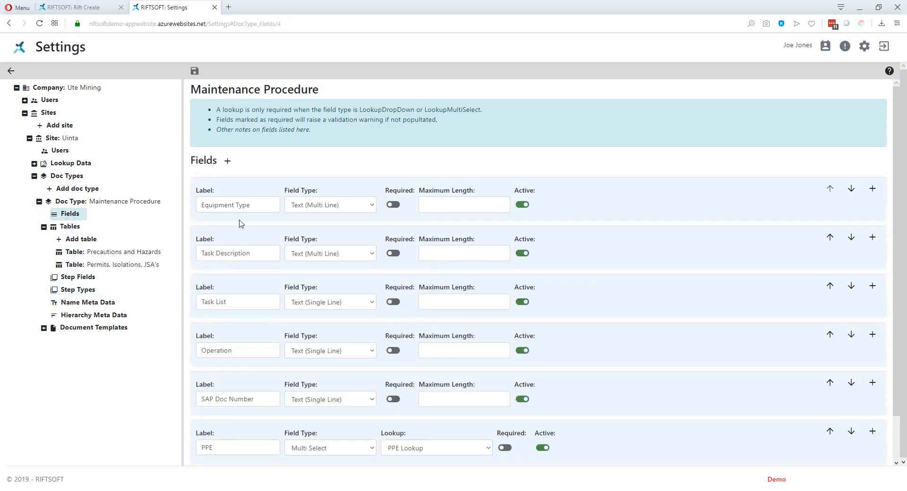
left_click(71, 256)
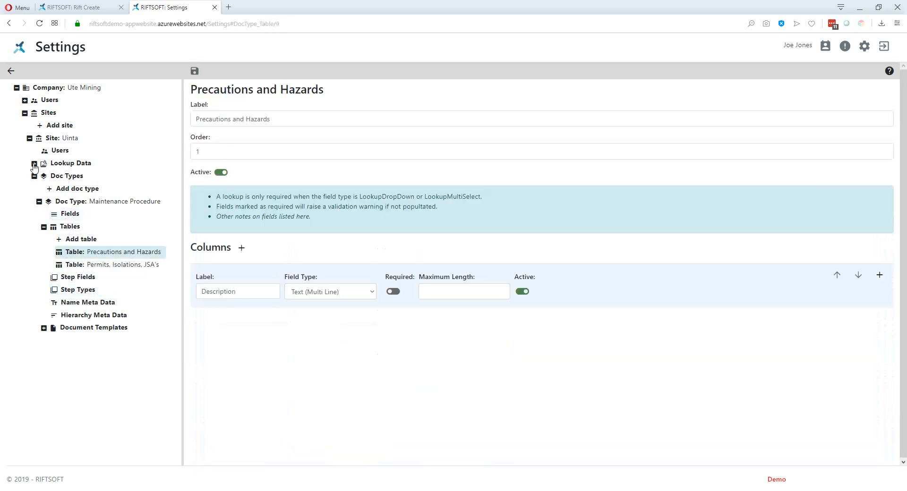
left_click(34, 164)
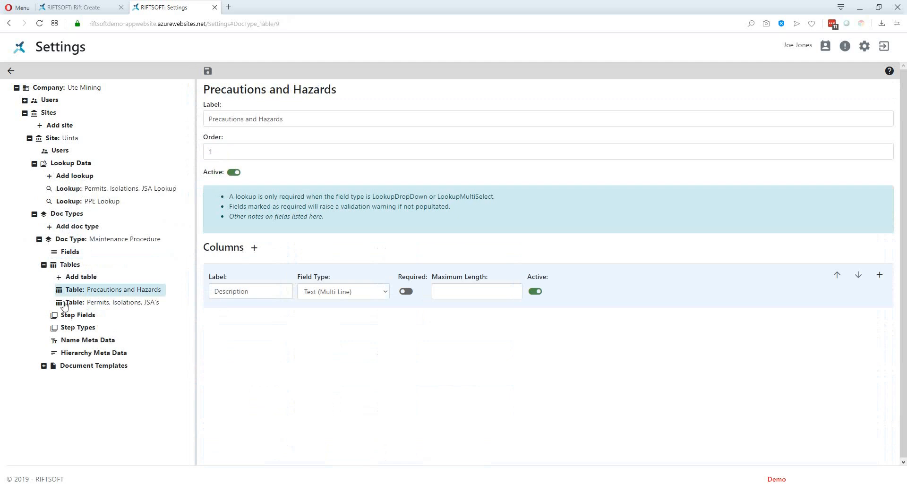
left_click(69, 317)
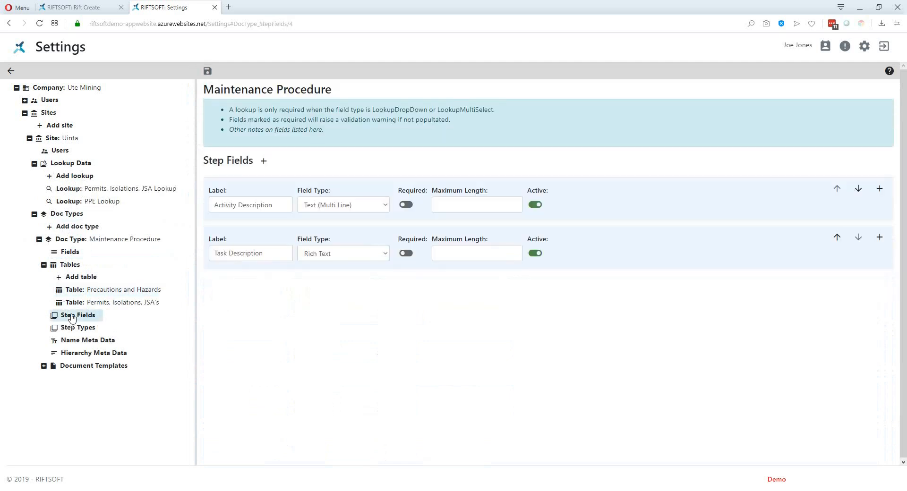
left_click(72, 329)
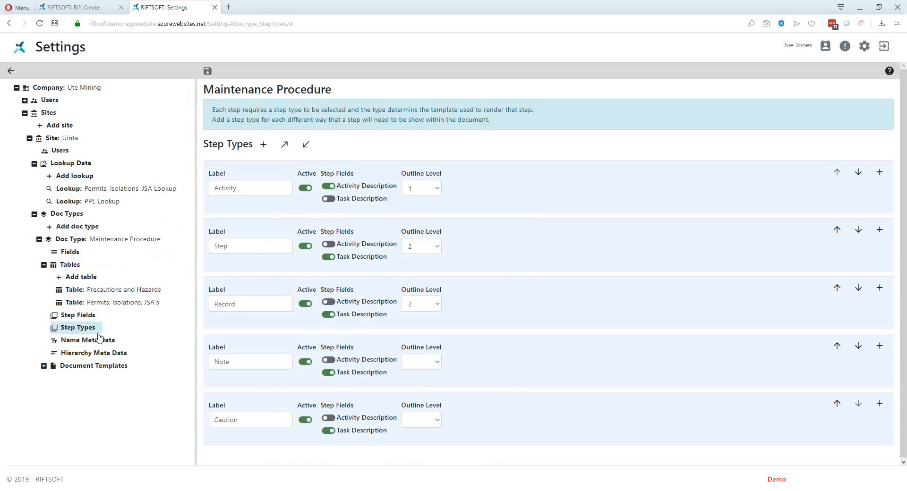
left_click(88, 342)
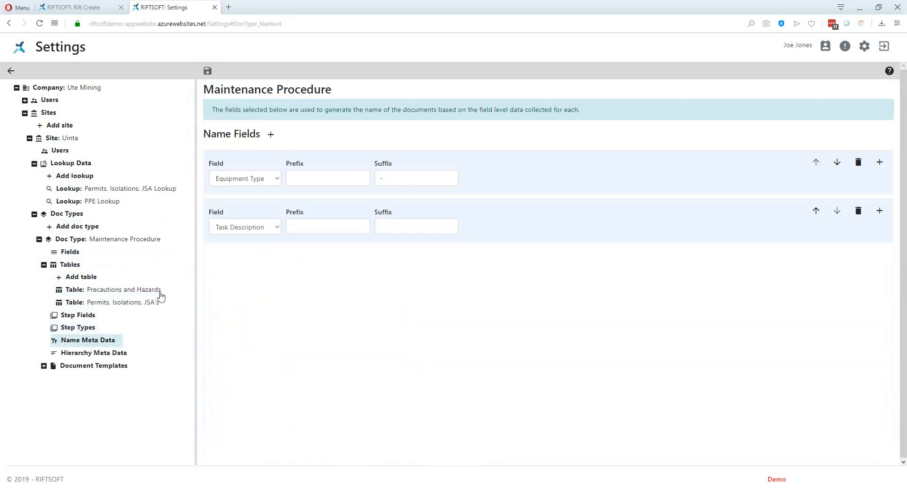
left_click(94, 358)
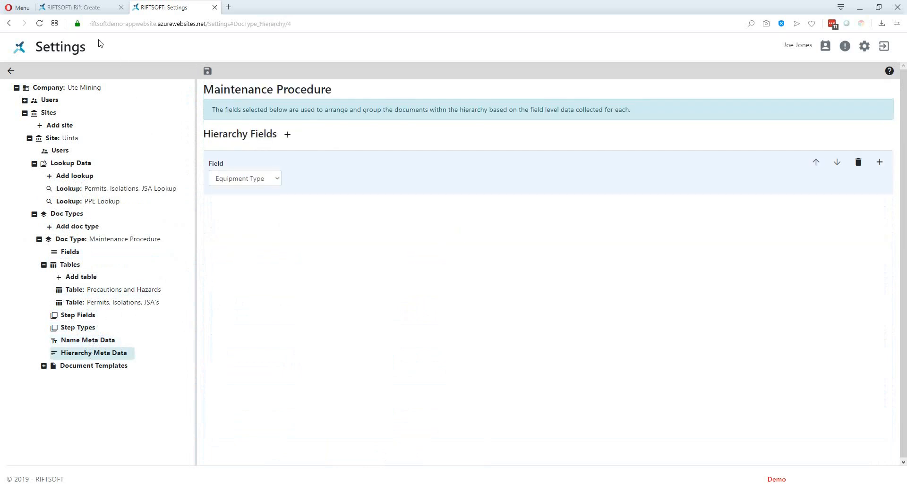
Step: Examine the details and procedure steps of the CAT 14M MTR GRADER-250 HR PRE PM document in Rift Create
left_click(75, 10)
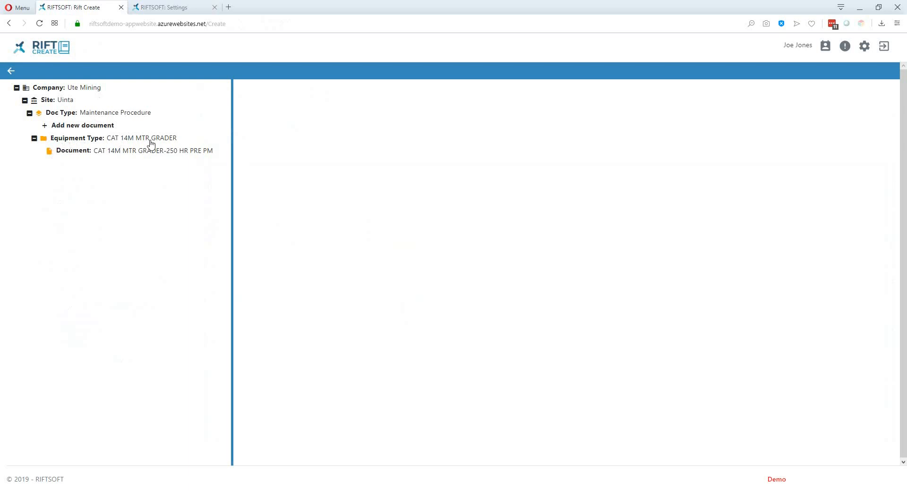
left_click(117, 156)
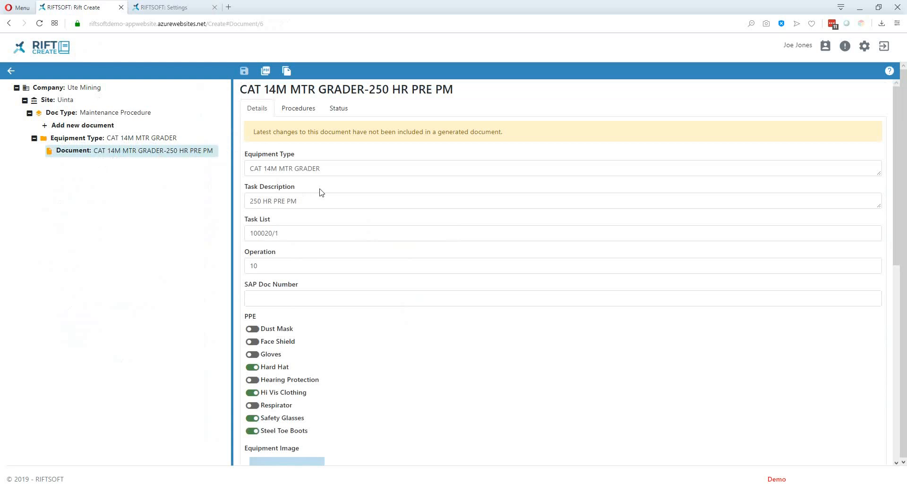
scroll(284, 176, "down", 4)
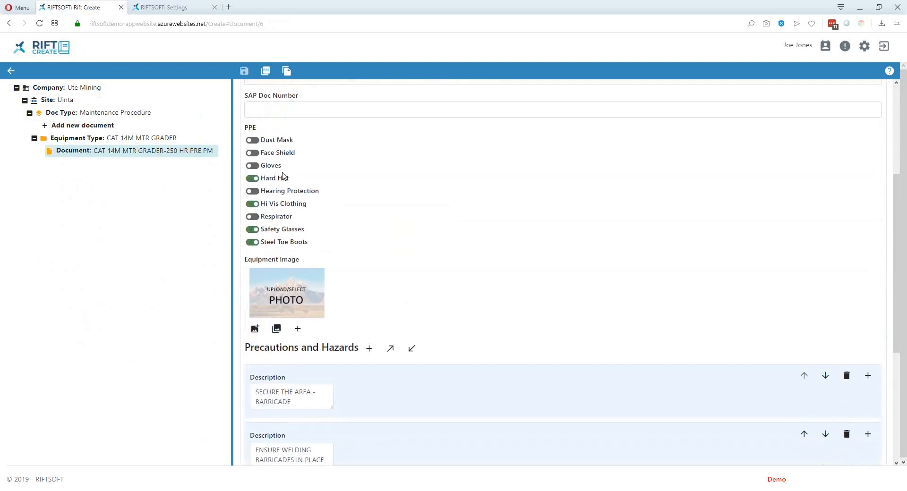
scroll(284, 176, "down", 5)
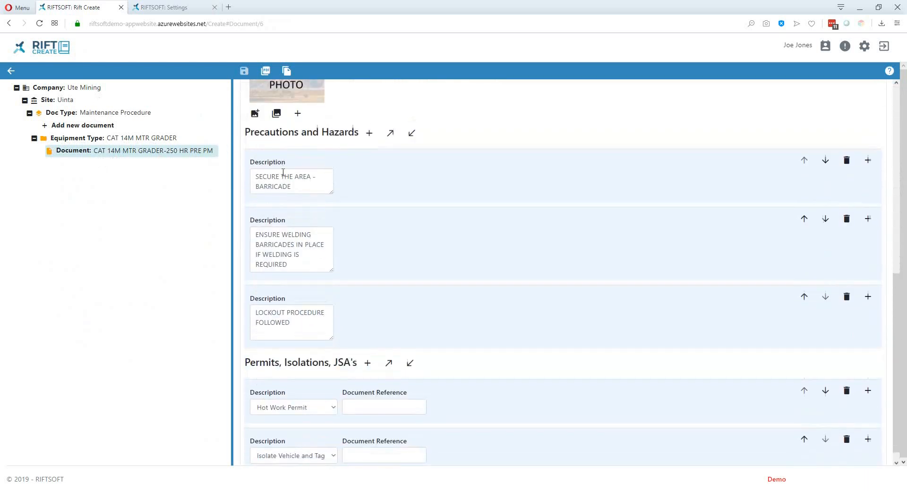
scroll(283, 173, "up", 9)
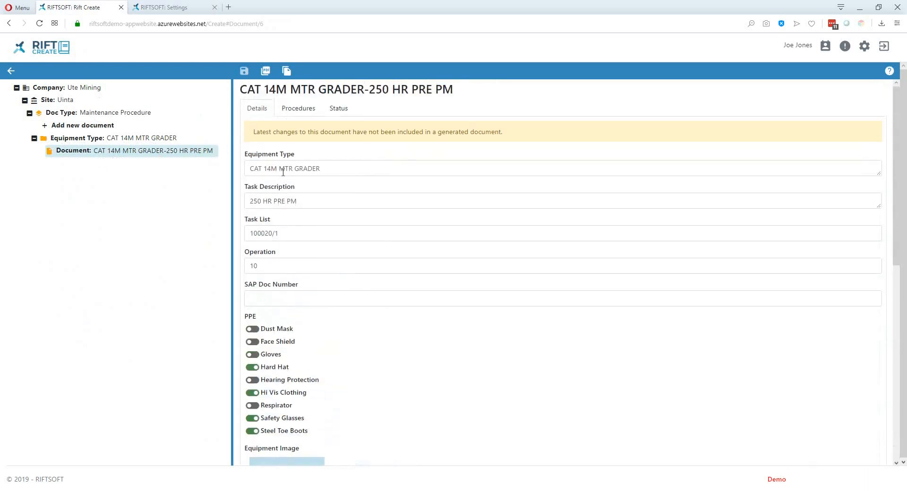
left_click(294, 113)
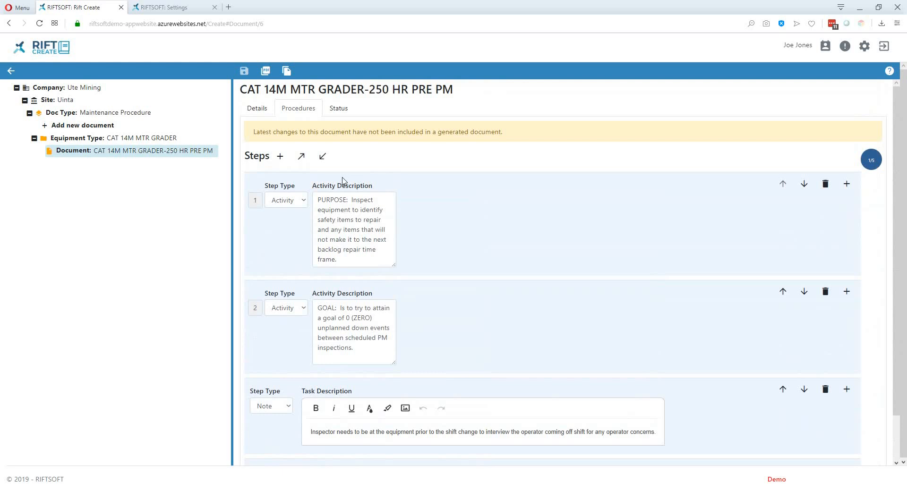
Step: Return to the RIFTSOFT Settings page and start a new document template for the Maintenance Procedure doc type
left_click(165, 8)
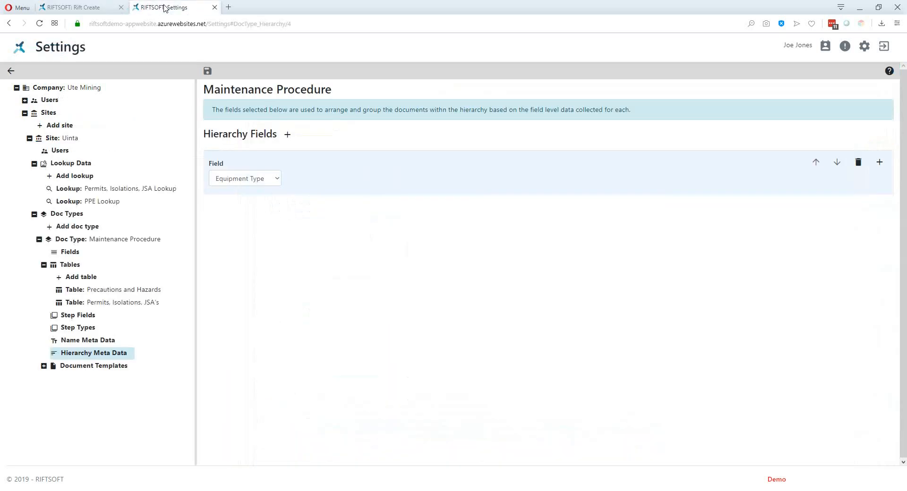
left_click(44, 366)
left_click(74, 380)
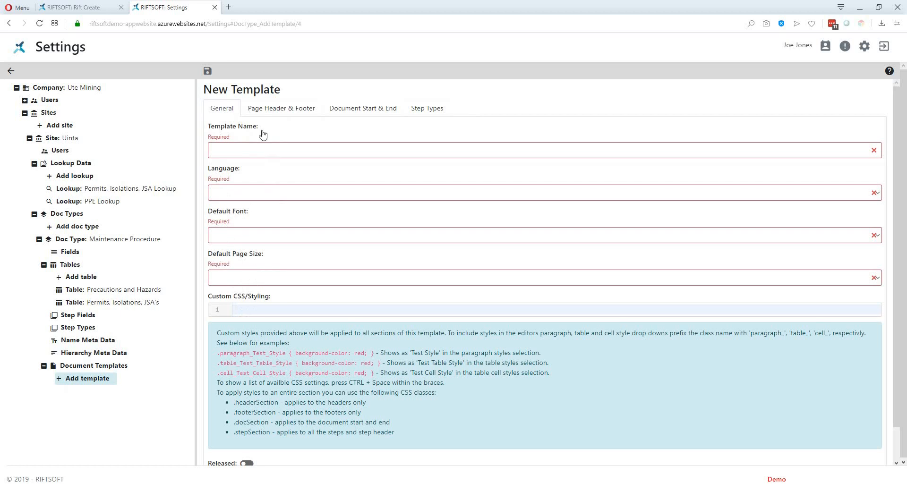
Step: Look through the new template's page header and footer, document start and end, and step type sections, ending at the general settings
left_click(278, 116)
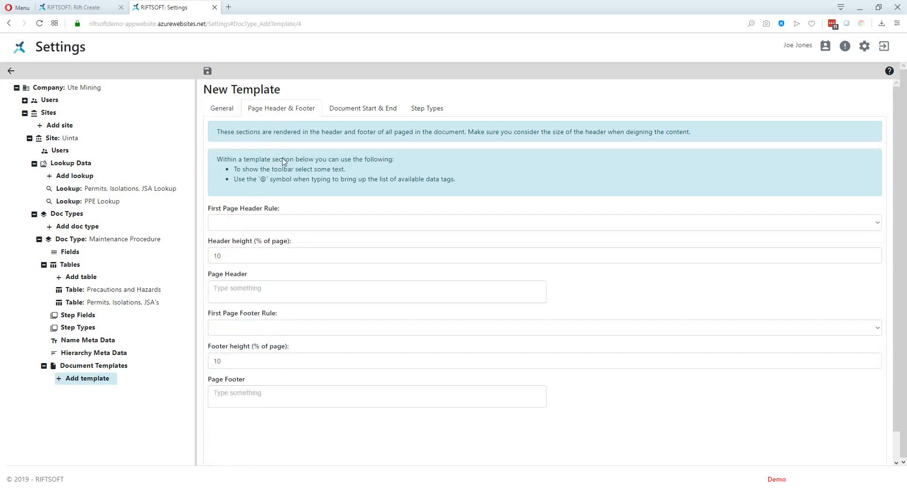
left_click(360, 112)
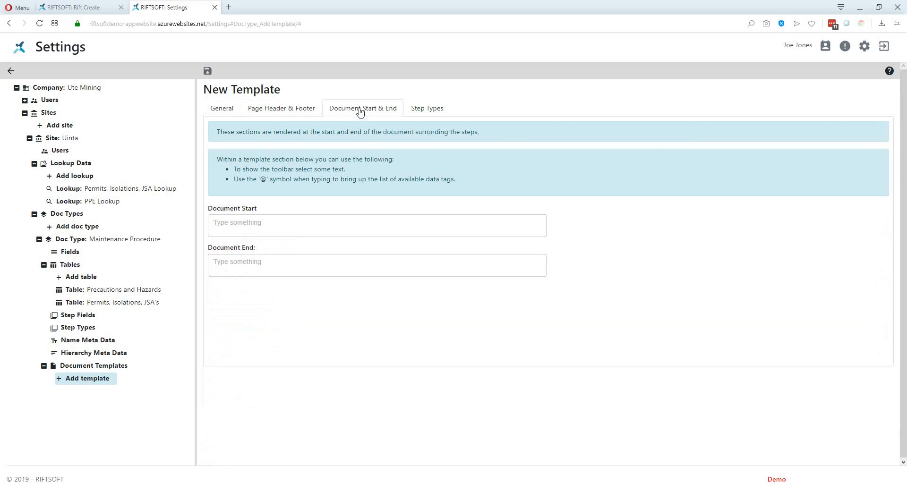
left_click(440, 111)
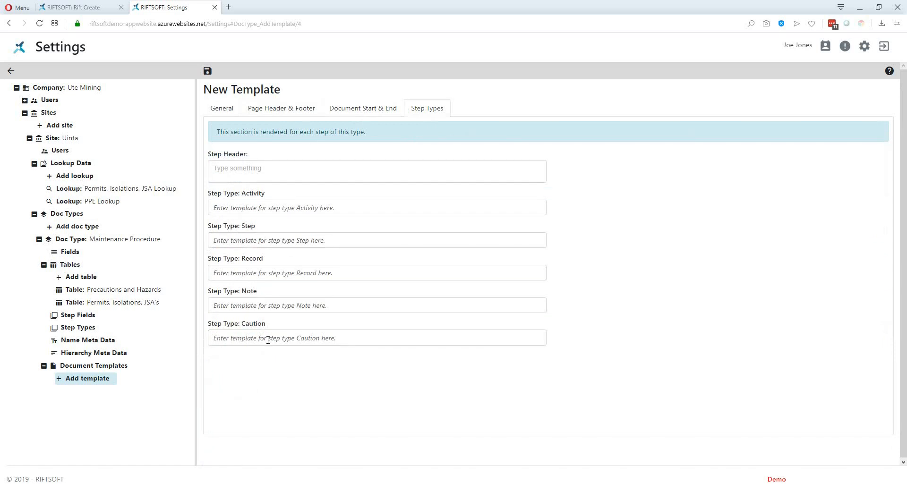
left_click(223, 110)
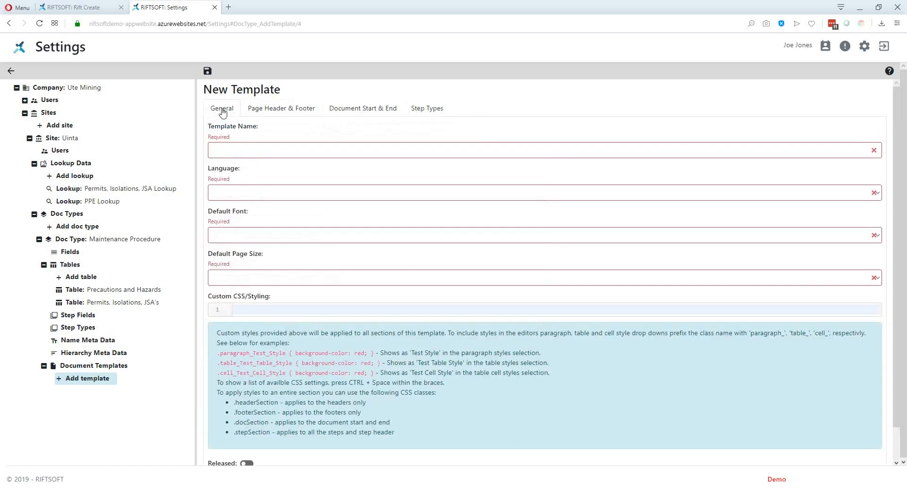
Step: Name the new template "Maintenance Procedure", correcting the misspelled first word
left_click(240, 148)
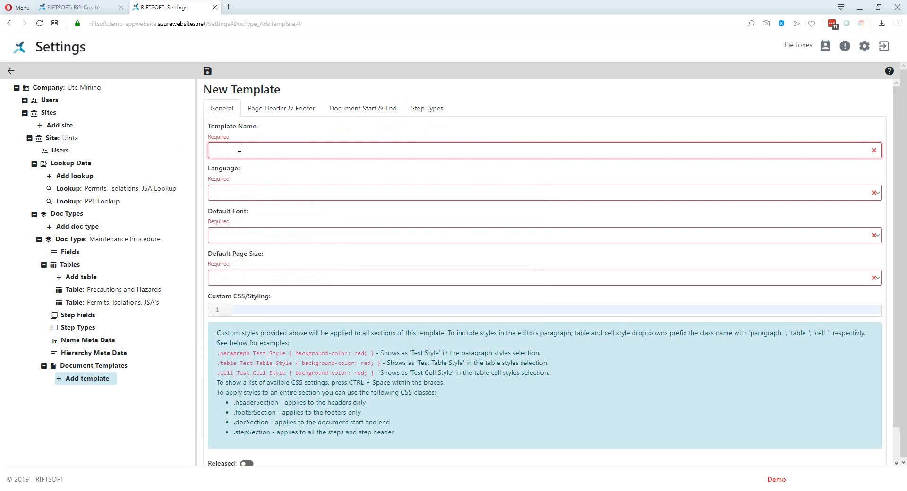
type("Mai")
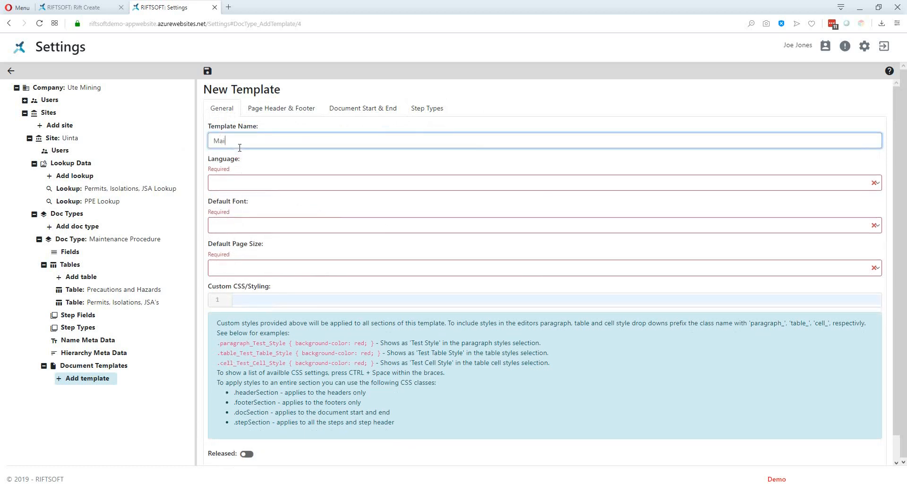
type("nteance Procedure")
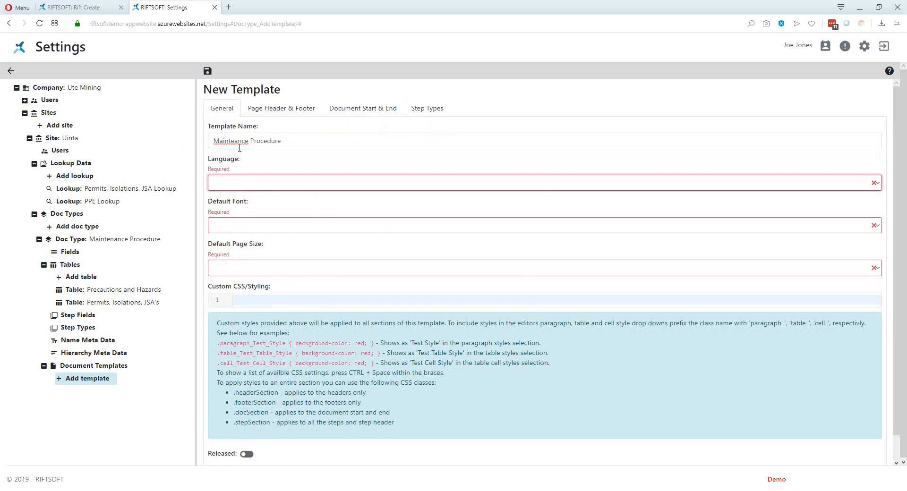
double_click(235, 144)
right_click(235, 143)
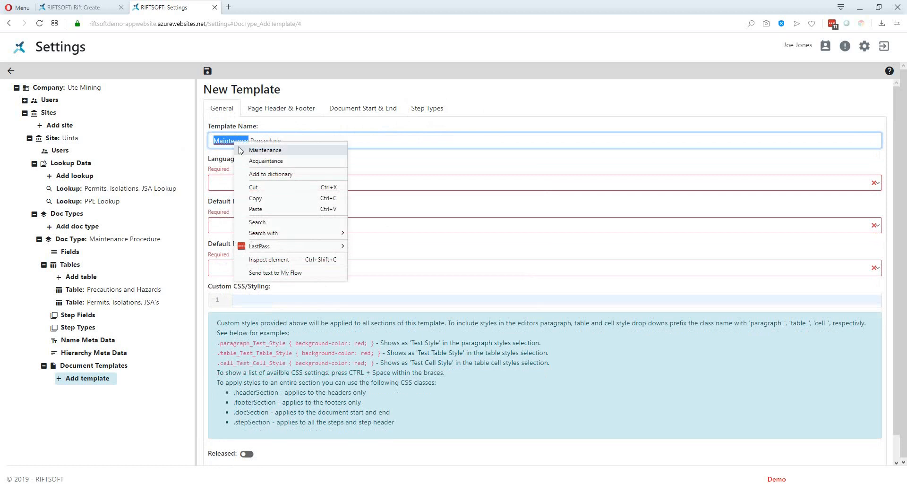
left_click(260, 158)
Step: Set the template's language to English, default font to Arial and default page size to Letter
left_click(254, 184)
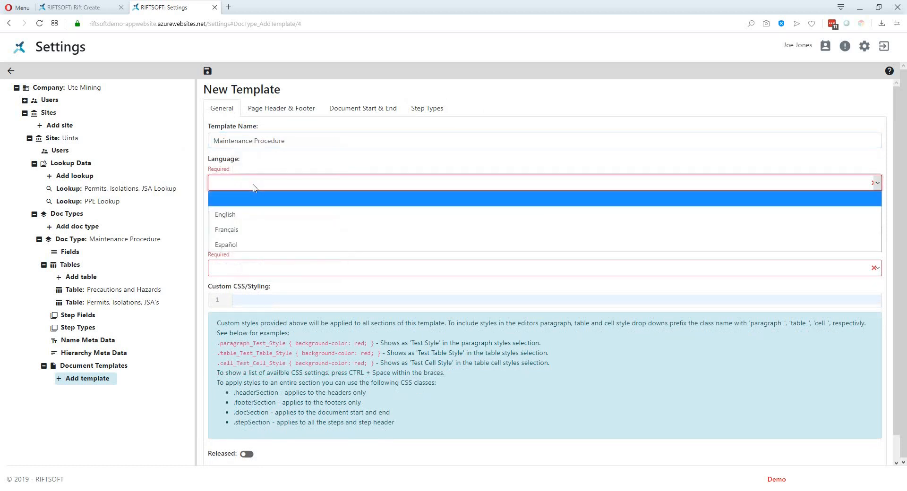
left_click(242, 213)
left_click(242, 214)
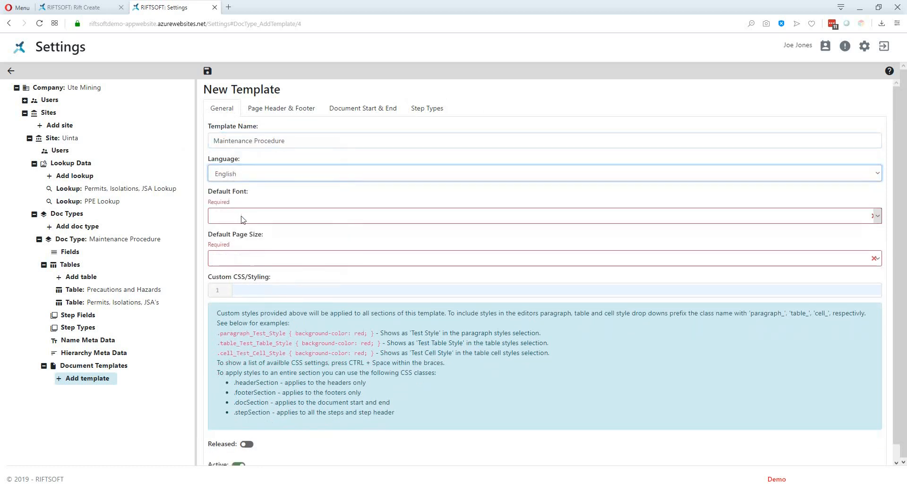
left_click(227, 242)
left_click(236, 250)
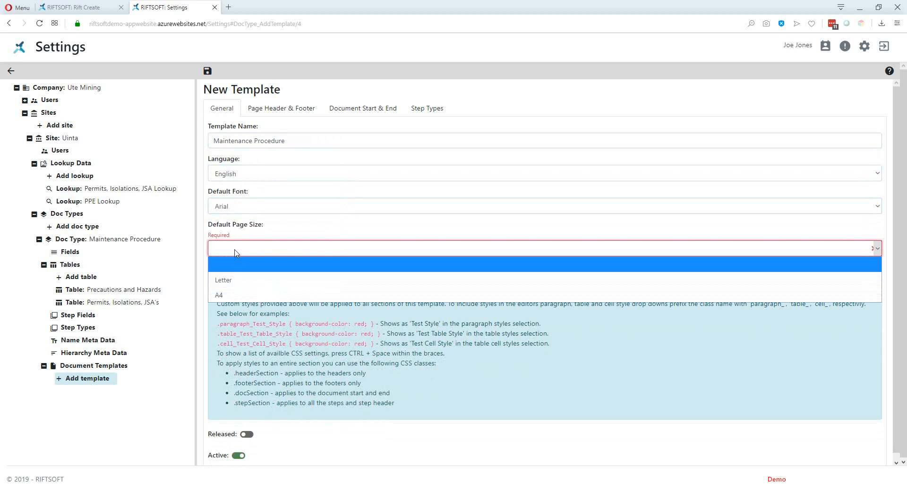
left_click(222, 284)
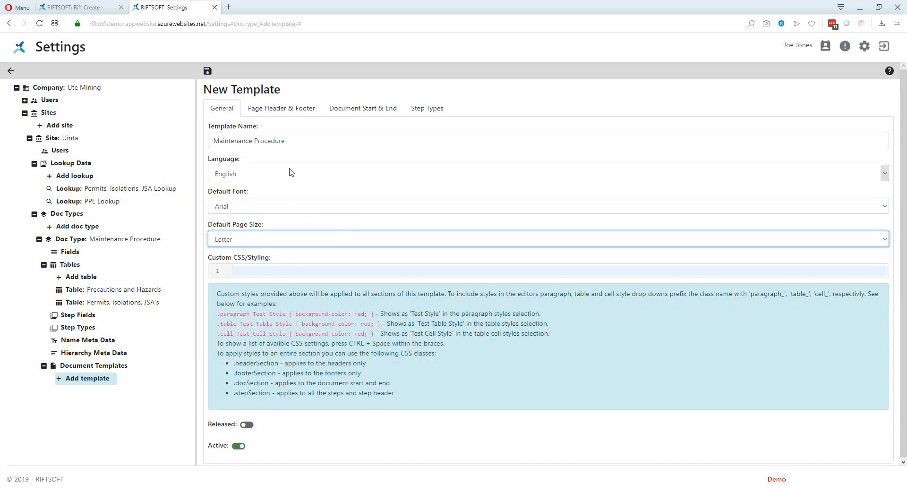
Step: Set the First Page Header Rule to None and check the page header layout in the Word sample document
left_click(284, 110)
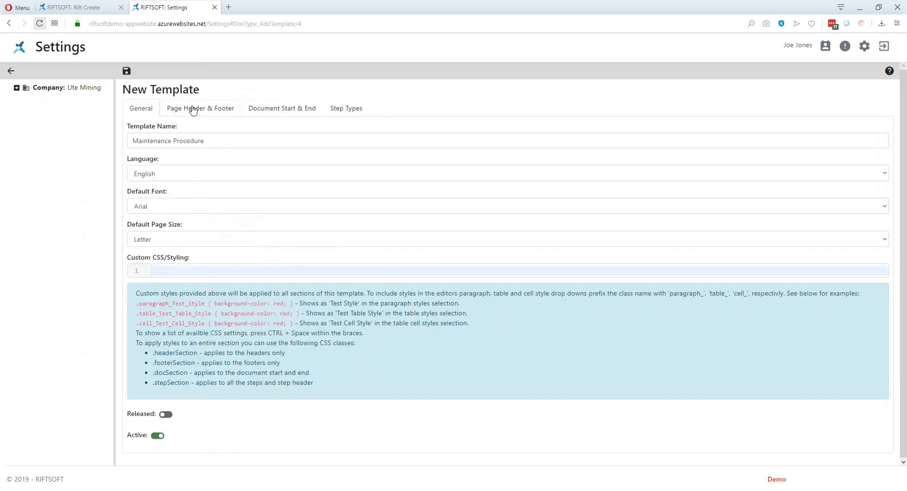
left_click(193, 110)
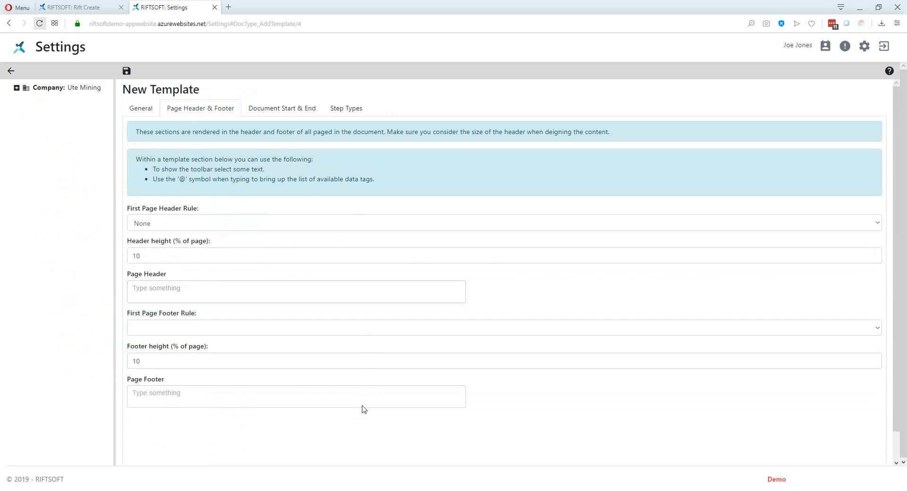
key("alt+Tab")
key("alt+Tab")
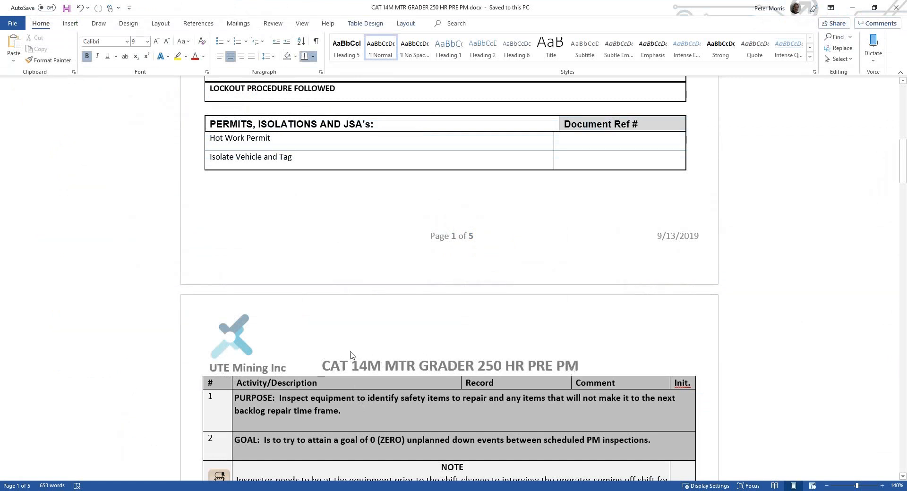
key("alt+Tab")
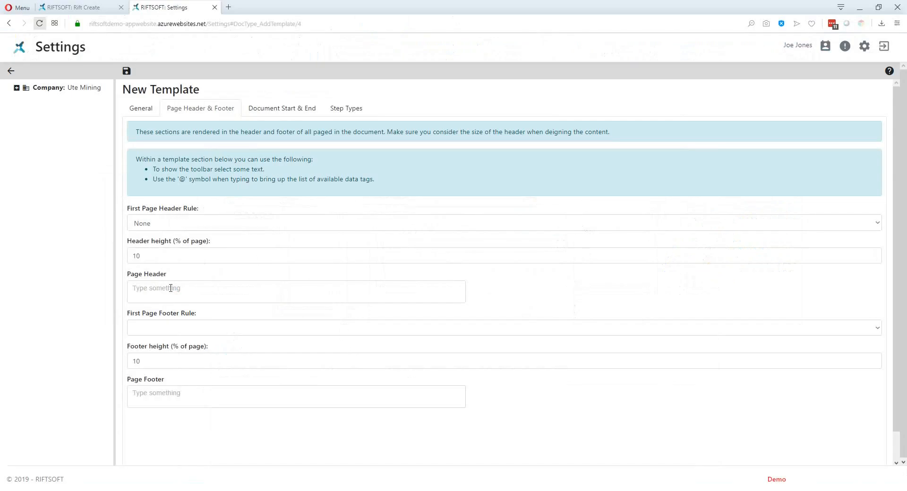
Step: Insert a table with one row and two columns in the Page Header and place the cursor in its first cell
left_click(162, 290)
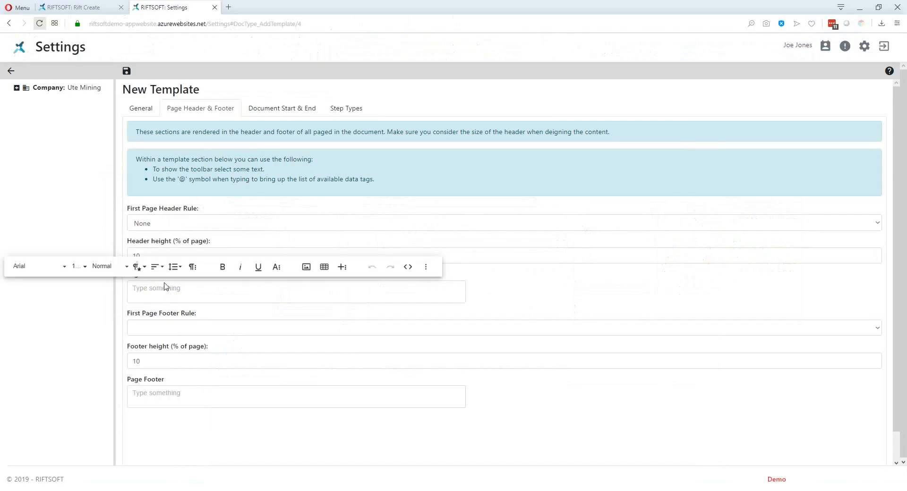
left_click(324, 266)
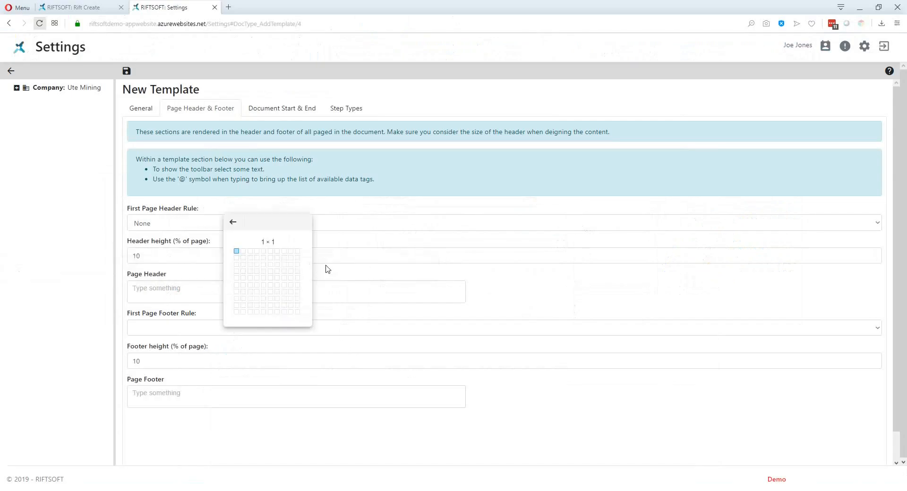
left_click(243, 252)
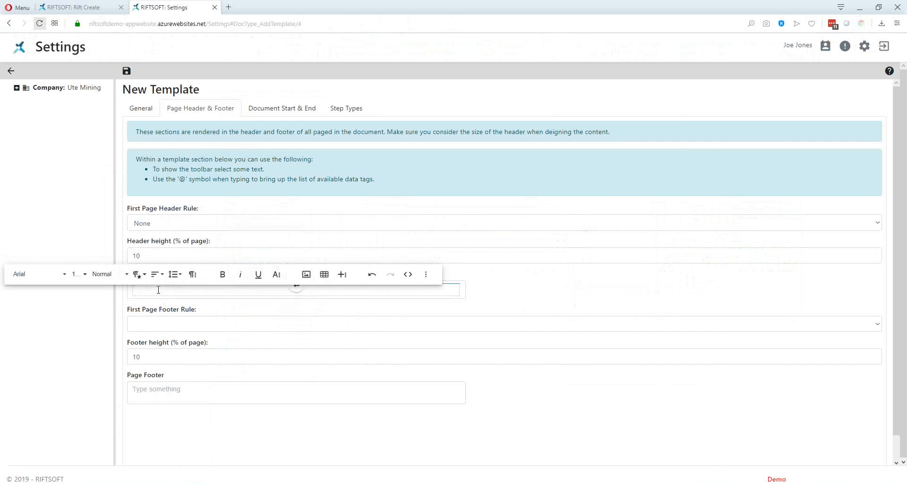
left_click(159, 290)
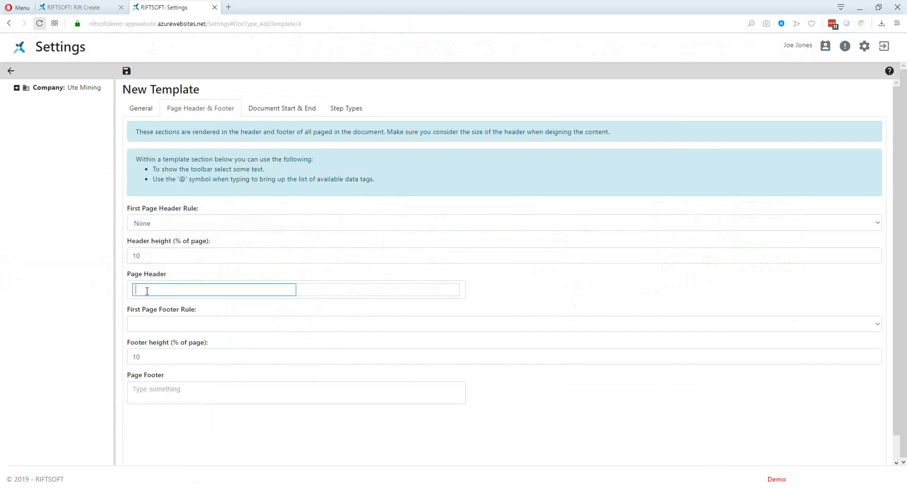
Step: Insert the company logo image into the first Page Header cell and add the text "Ute Mining Inc." beneath it
left_click(135, 290)
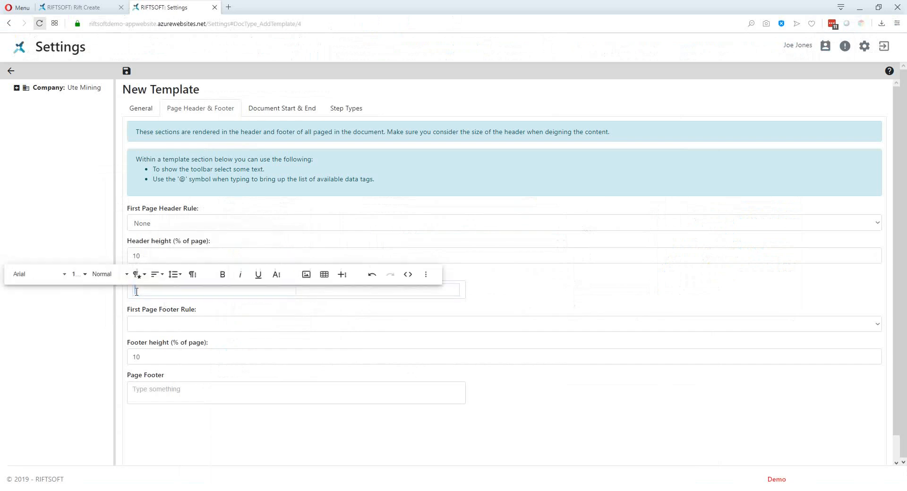
left_click(307, 275)
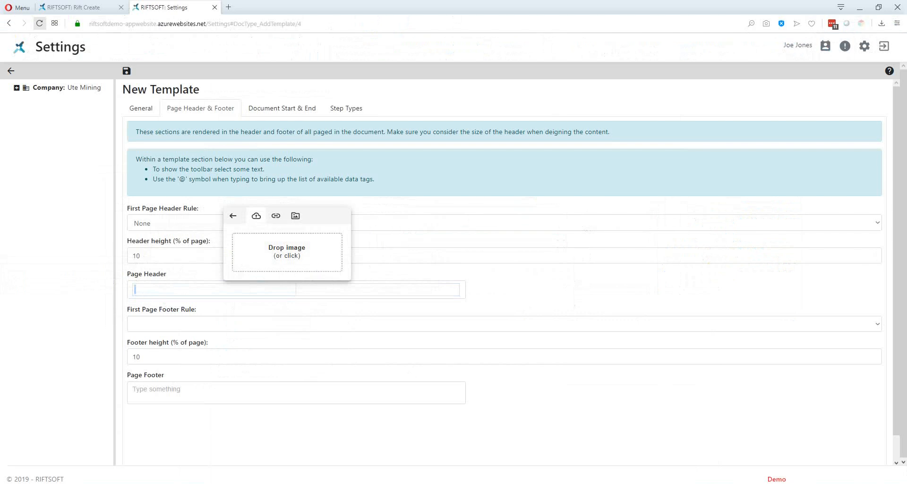
left_click_drag(546, 279, 288, 245)
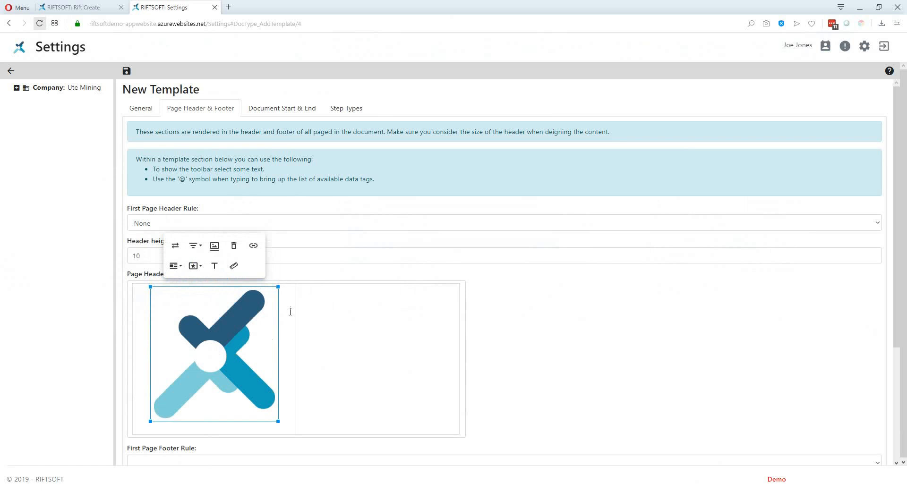
left_click(230, 427)
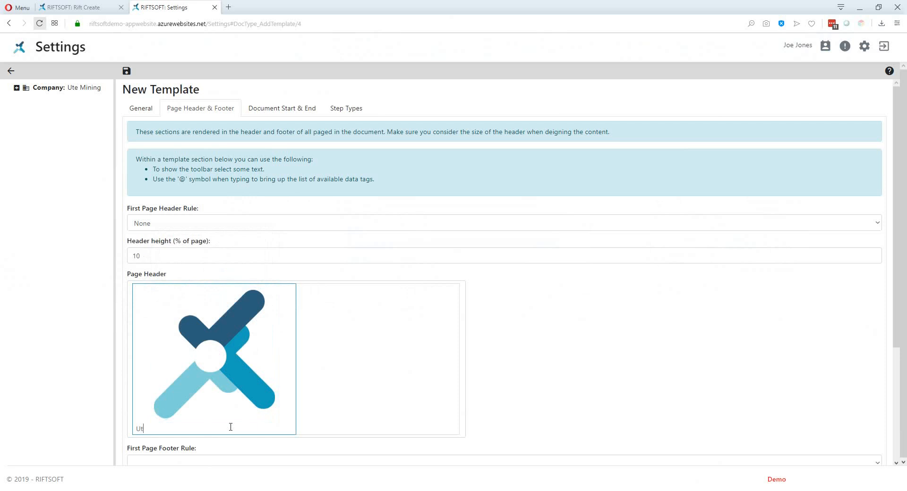
type("Ute Mining Inc.")
left_click(231, 428)
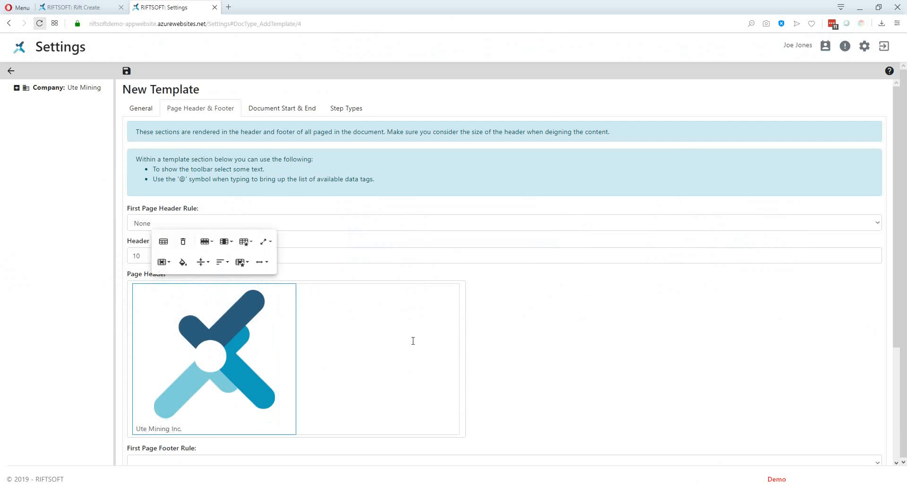
Step: Make the company name under the logo bold and narrow the logo column so the name just fits on one line
left_click(384, 296)
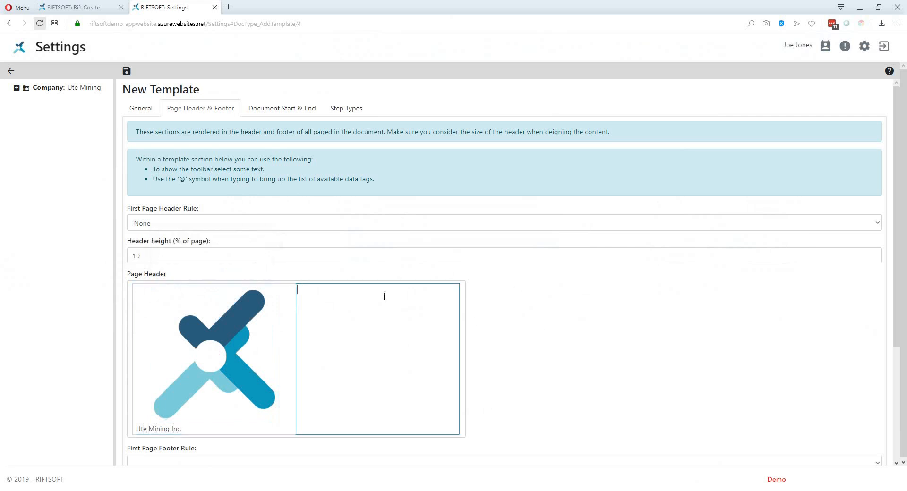
left_click_drag(295, 308, 181, 313)
left_click_drag(147, 352, 136, 345)
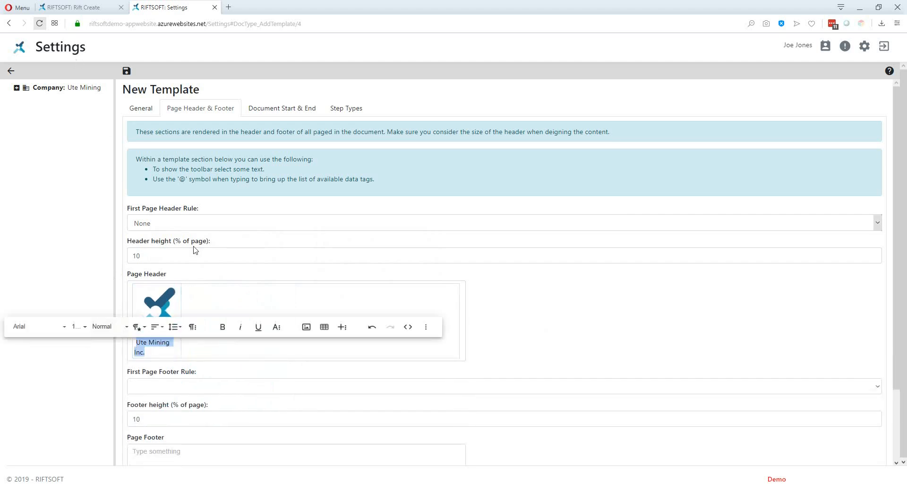
left_click(222, 327)
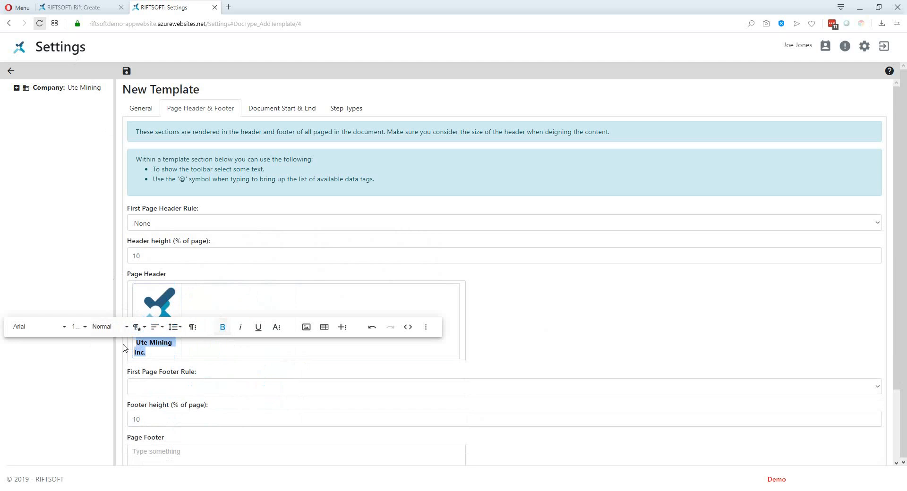
left_click(136, 342)
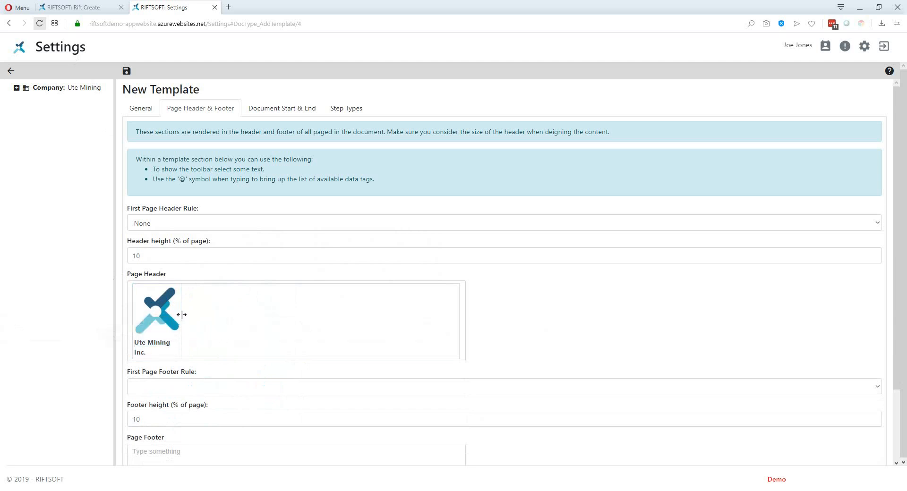
left_click_drag(181, 314, 185, 316)
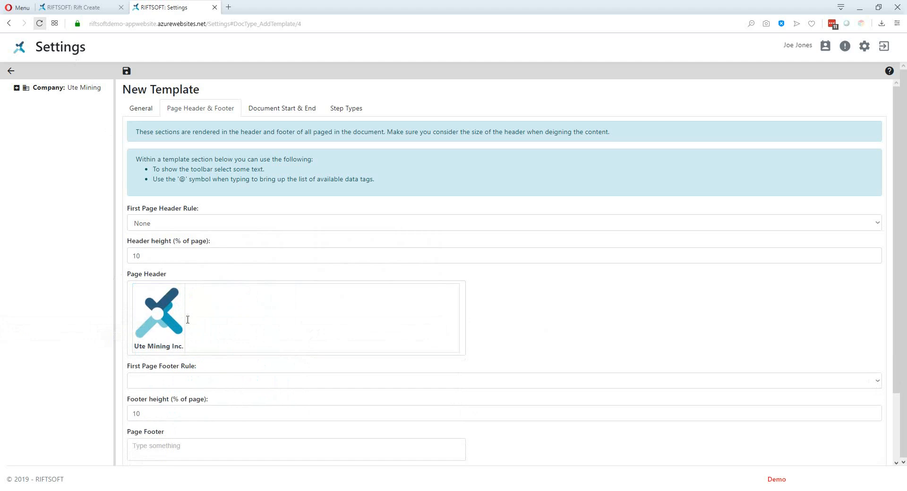
Step: Insert the Equipment Type and Task Description field tags, separated by a hyphen, in the second Page Header cell
left_click(214, 321)
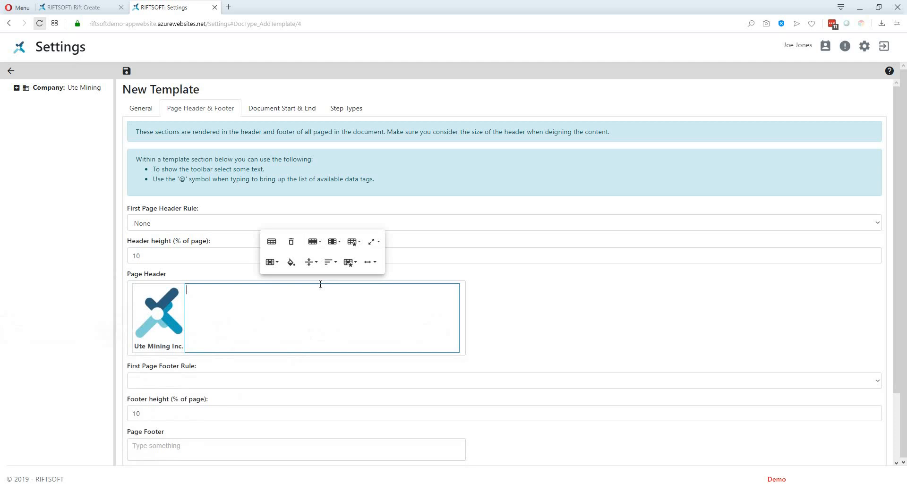
left_click(311, 344)
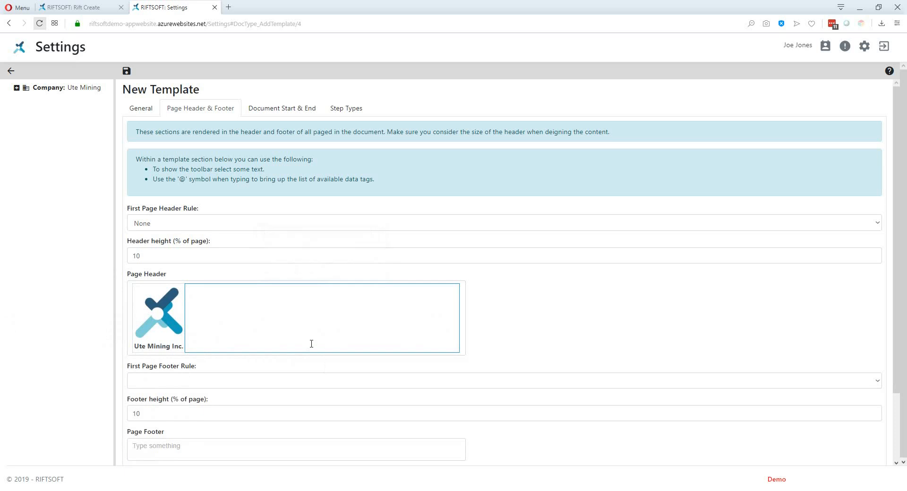
type("@")
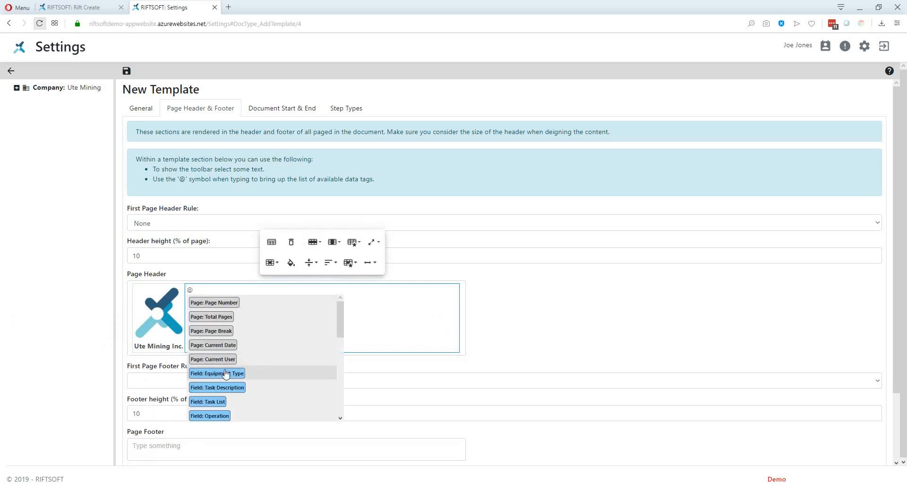
left_click(224, 375)
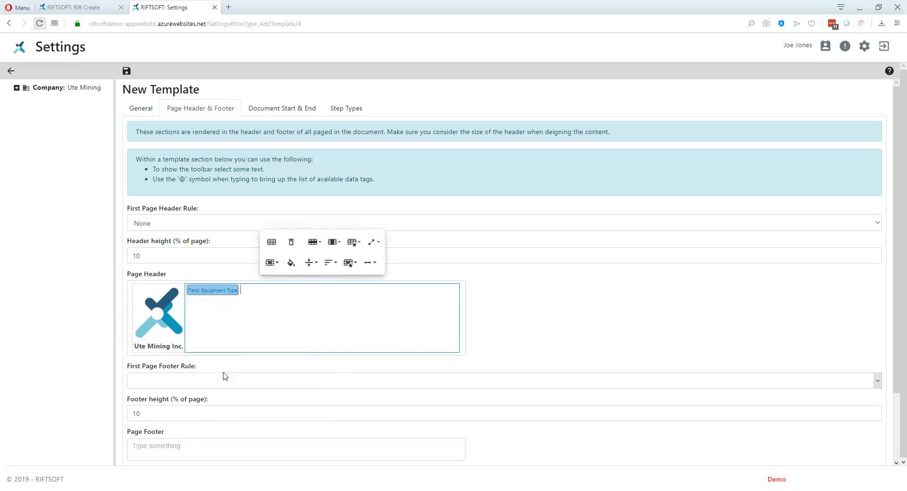
type("-")
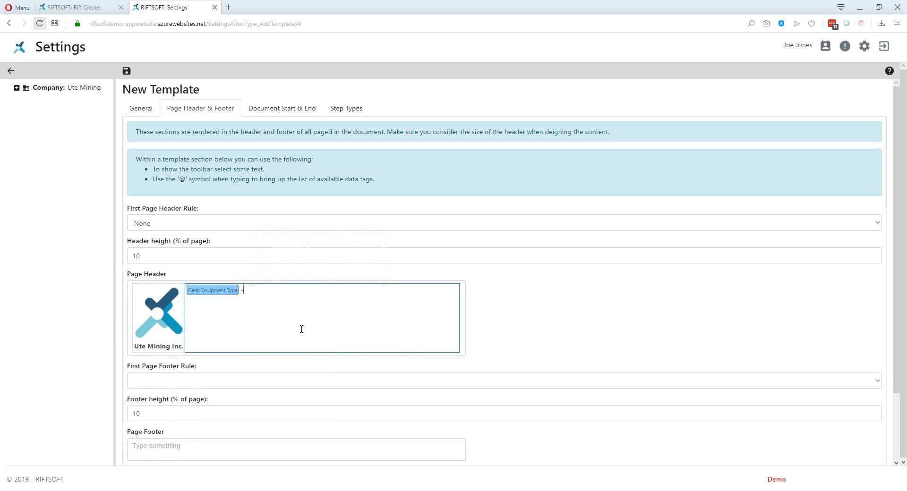
type("@")
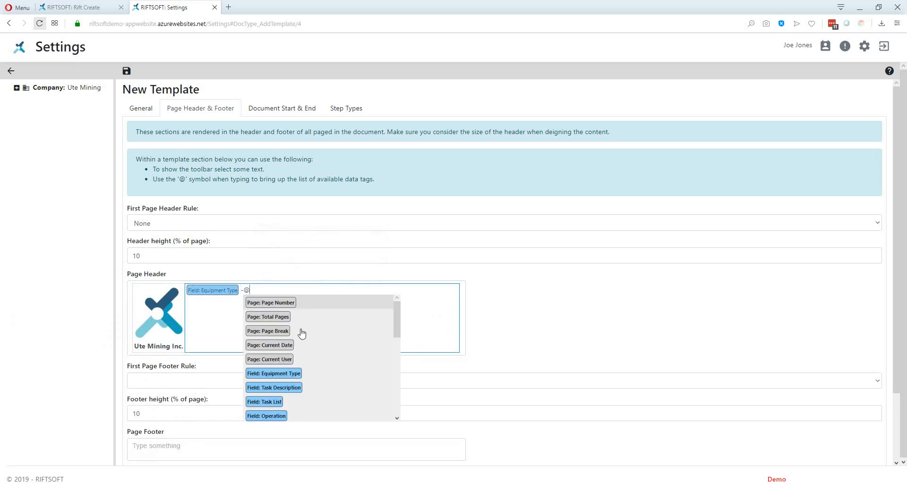
left_click(270, 389)
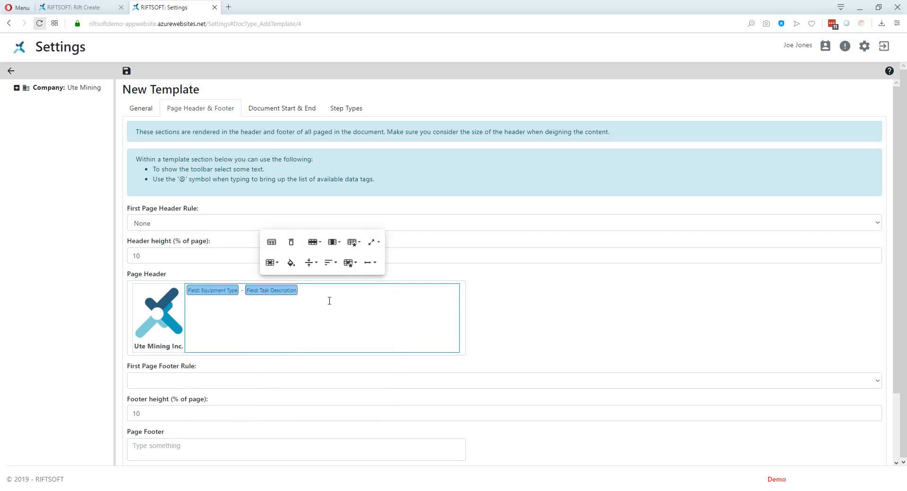
Step: Format the line of field tags in the Page Header with font size 16 and bold
left_click_drag(324, 296, 187, 291)
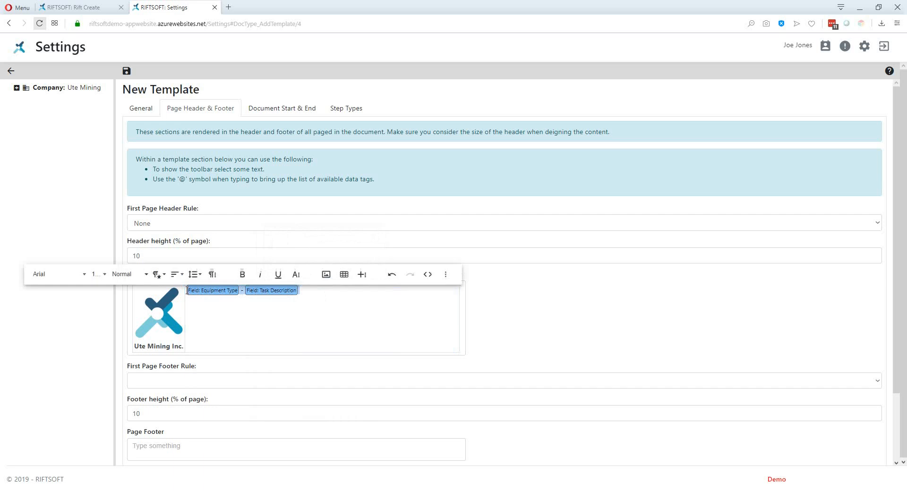
left_click(98, 275)
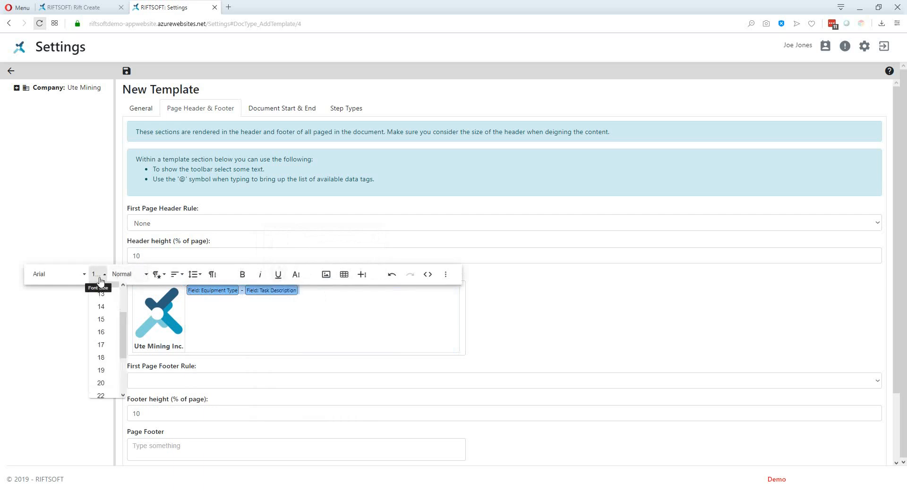
left_click(104, 335)
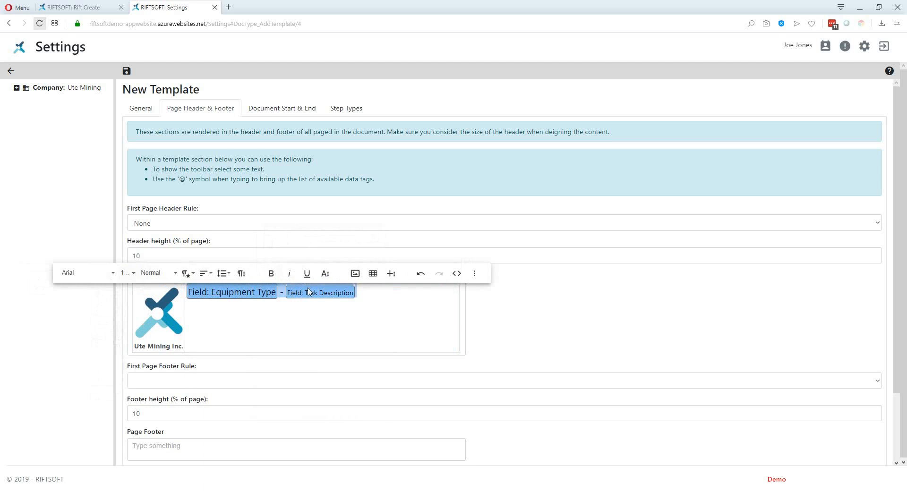
left_click(270, 274)
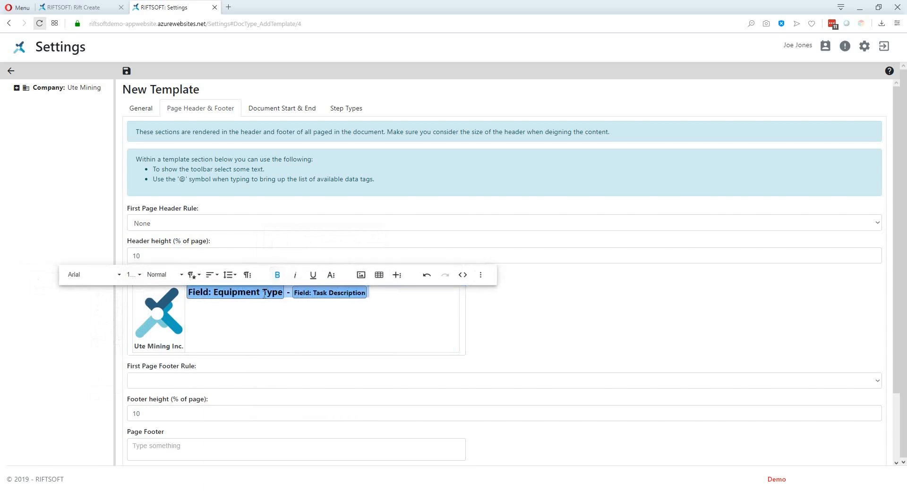
left_click(211, 275)
left_click(337, 326)
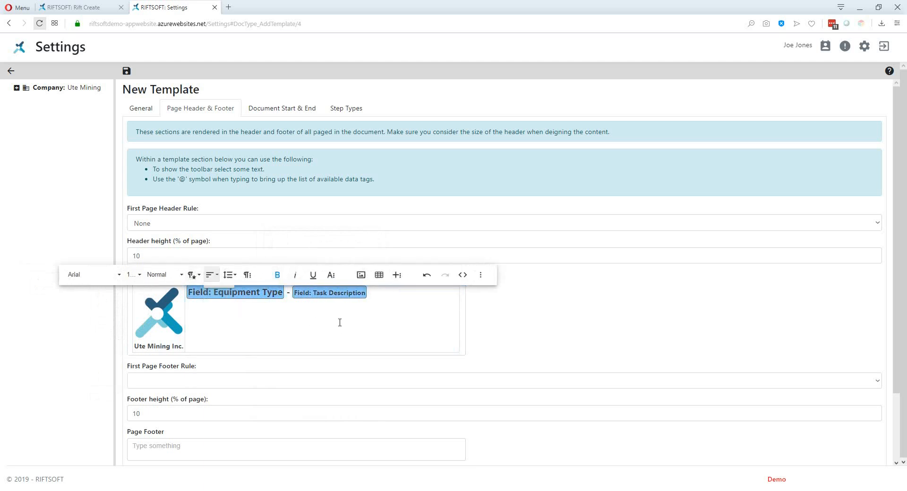
Step: Set the vertical alignment of the Page Header cell containing the field tags to Bottom
left_click(387, 318)
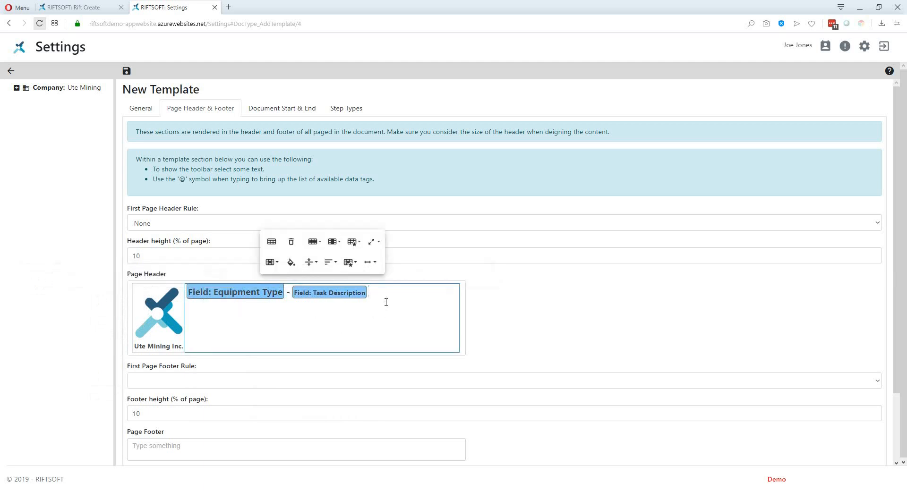
left_click(310, 263)
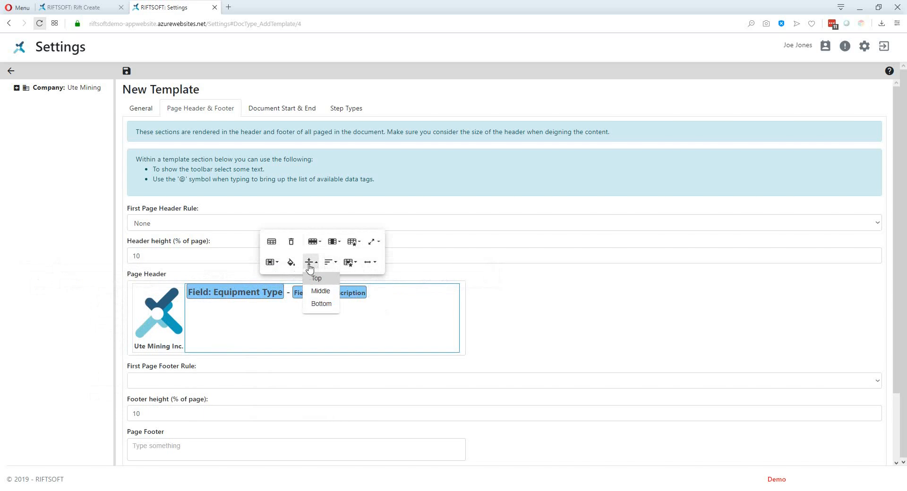
left_click(320, 305)
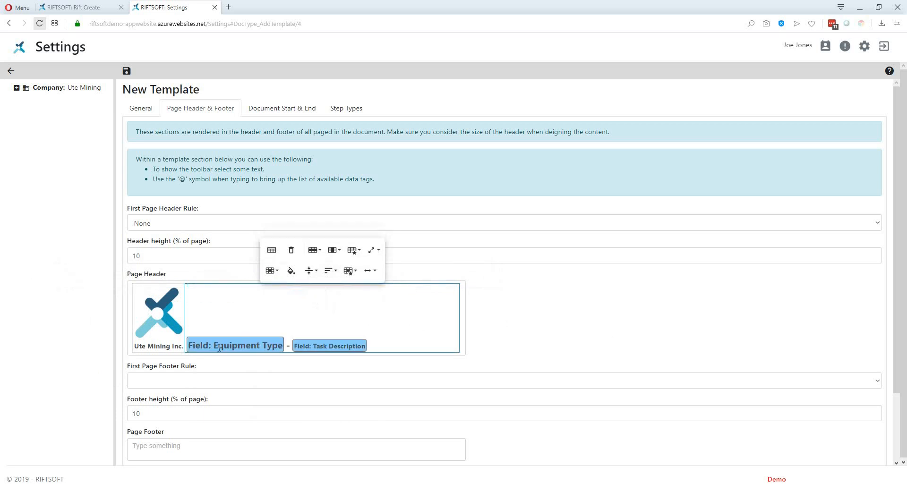
Step: Set the Footer height to 20% of the page and check the page footer layout in the Word sample document
scroll(202, 386, "down", 2)
double_click(132, 330)
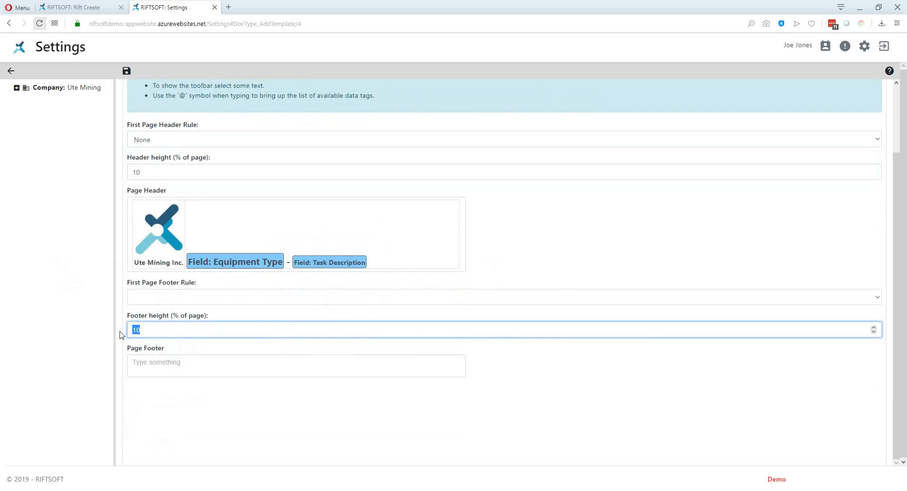
type("20")
key("Tab")
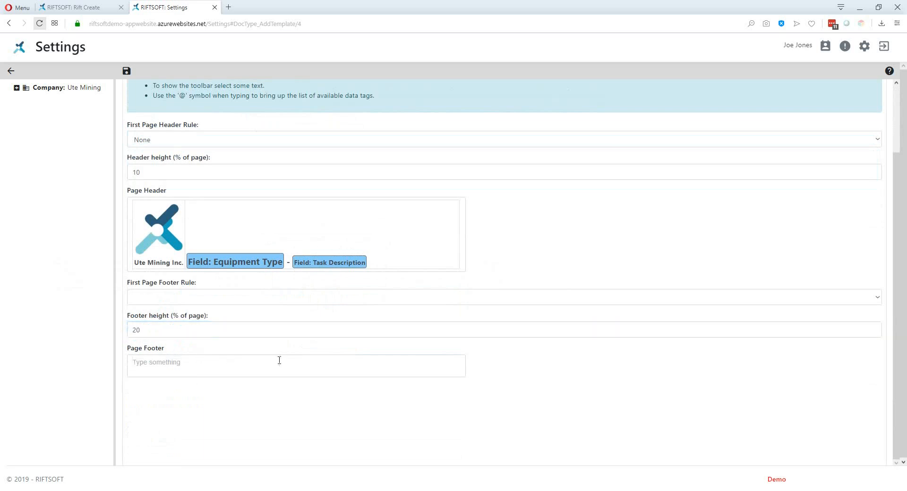
key("alt+Tab")
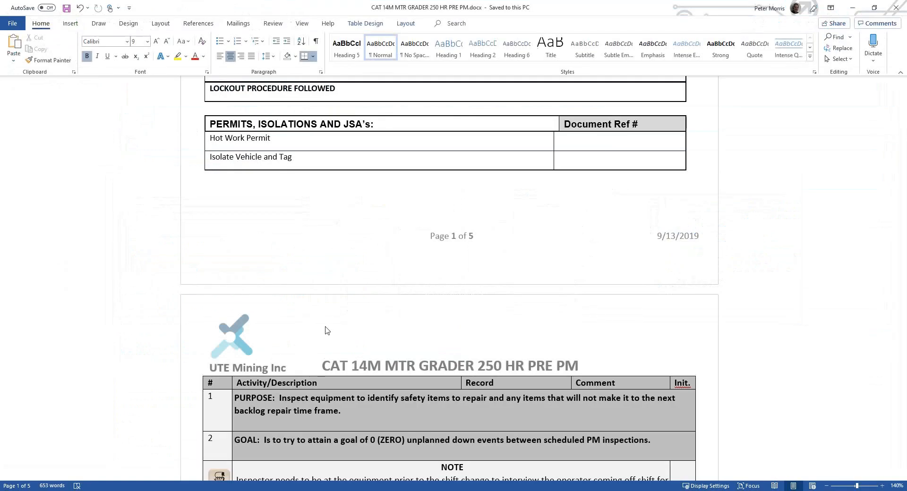
scroll(413, 254, "down", 1)
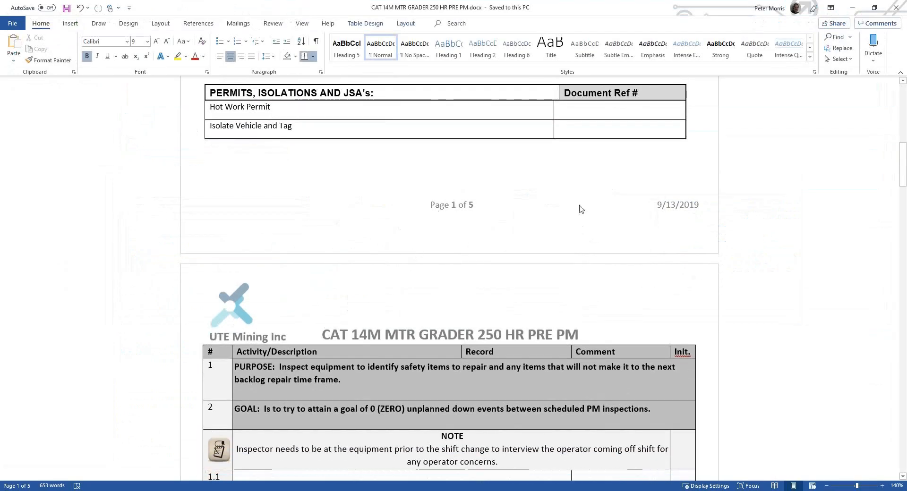
key("alt+Tab")
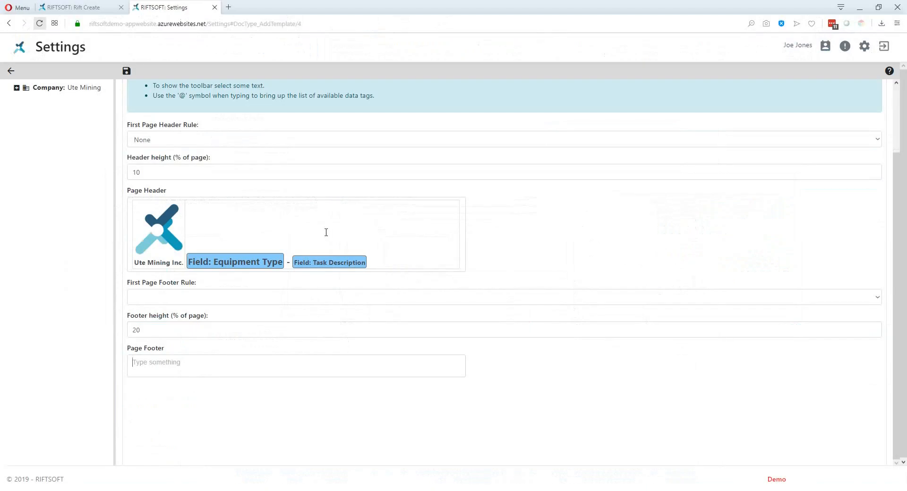
Step: Insert a table with one row and two columns in the Page Footer and add seven blank lines below it
left_click(142, 362)
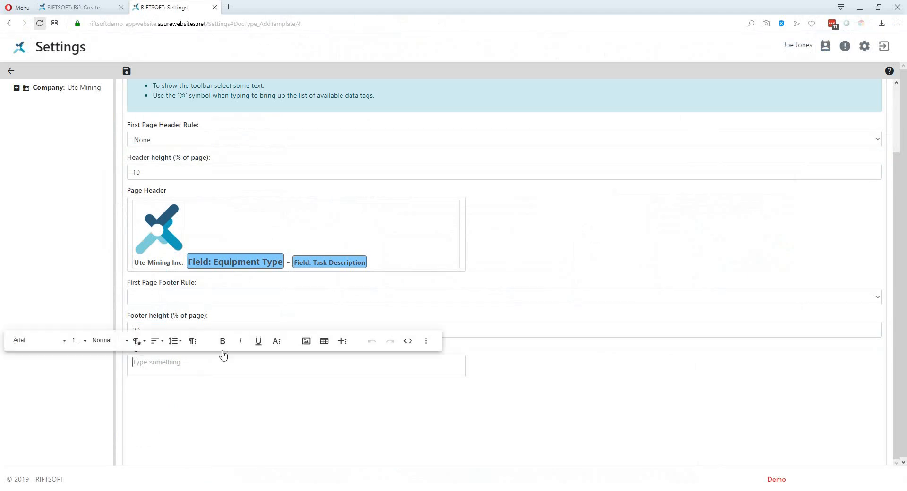
left_click(322, 340)
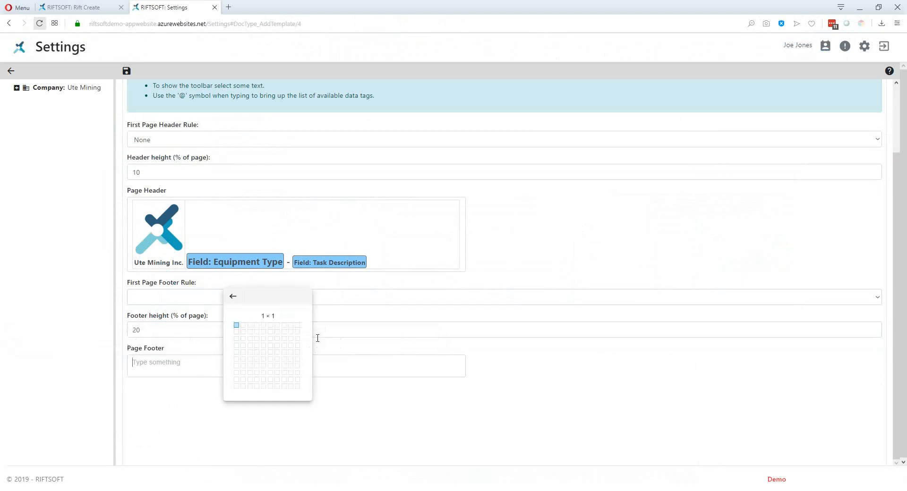
left_click(243, 326)
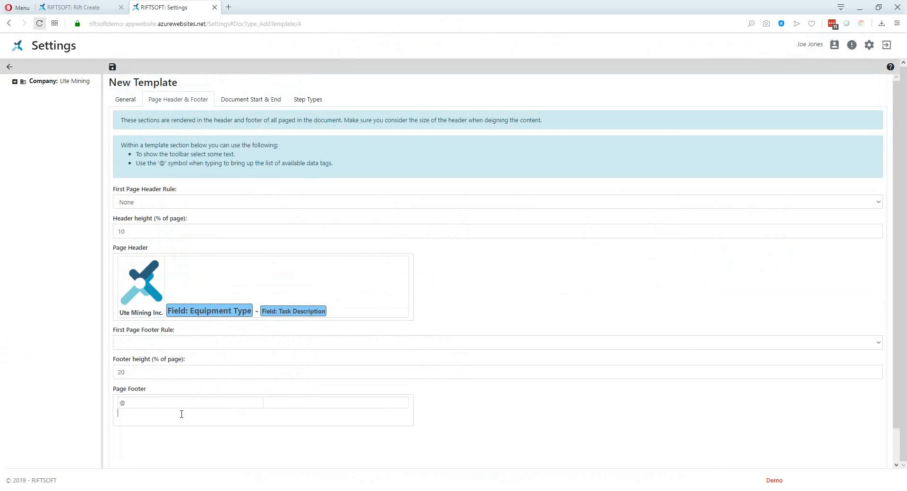
key("Return")
key("Return")
key("Return")
key("Return")
key("Return")
key("Return")
key("Return")
scroll(200, 417, "down", 2)
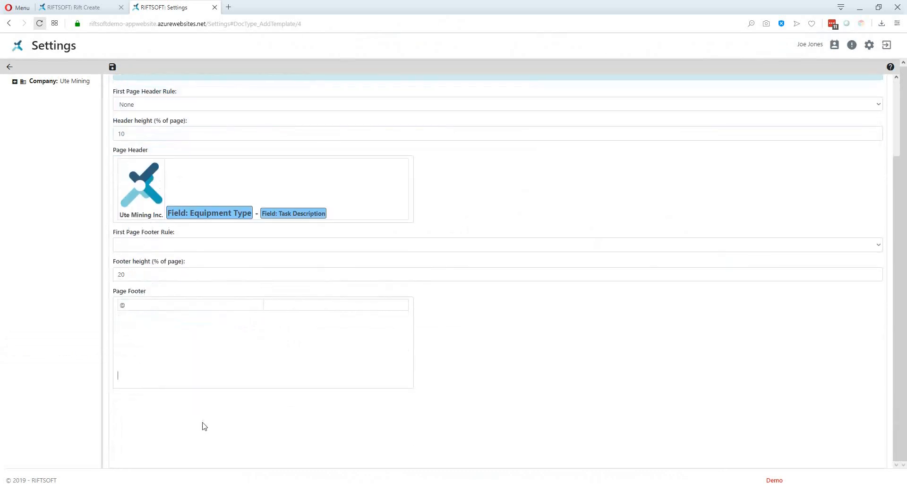
Step: Fill the first cell of the Page Footer table with the Page Number tag, the word "of" and the Total Pages tag
left_click(143, 306)
type("p")
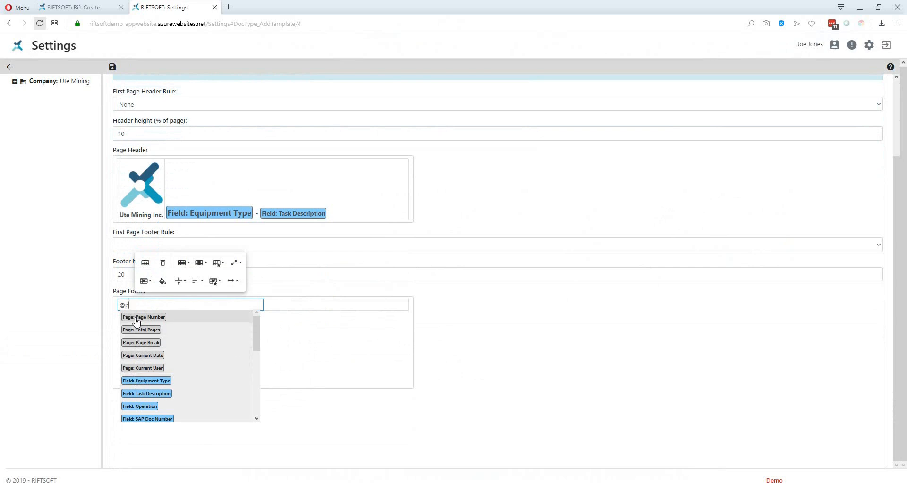
left_click(137, 317)
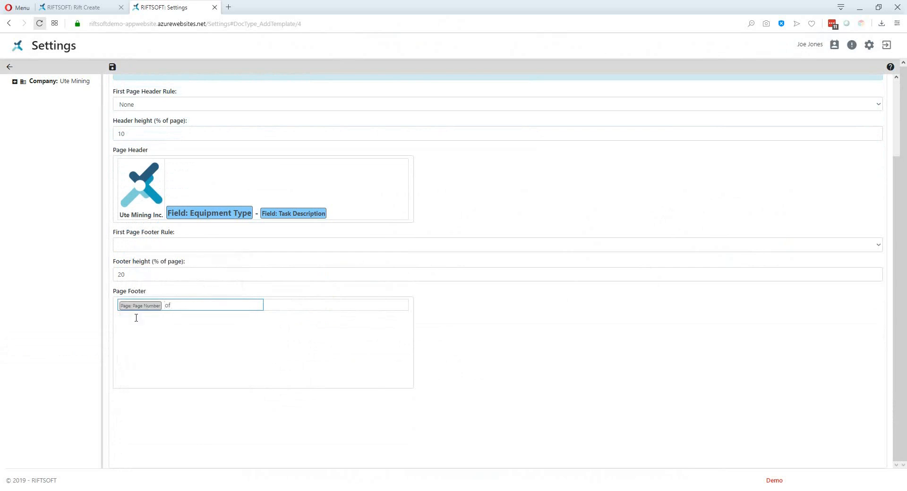
type("of @")
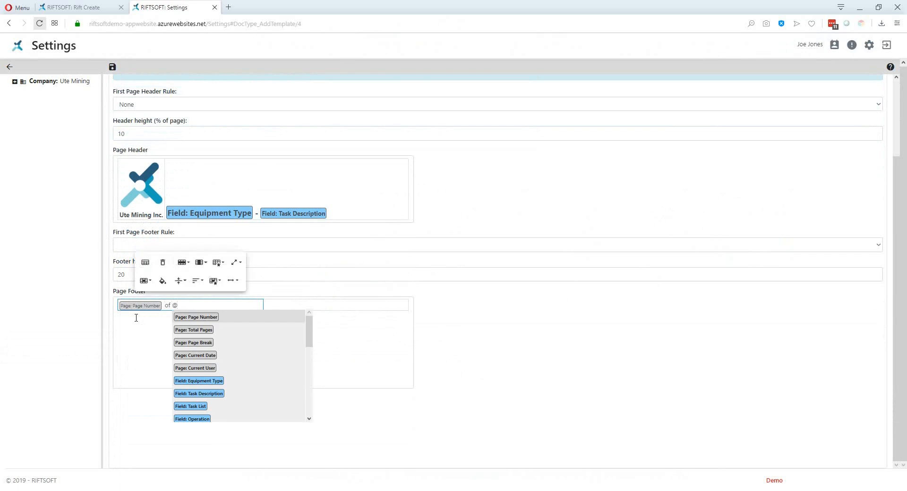
left_click(192, 332)
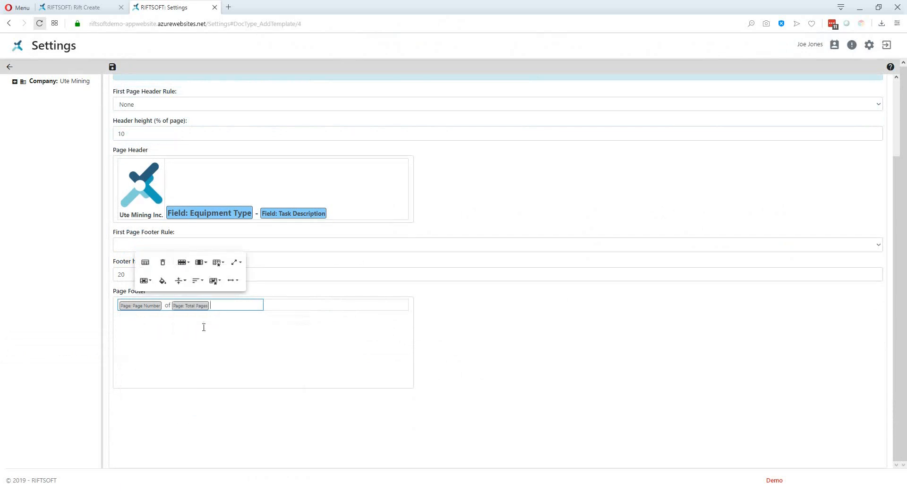
Step: Align the second Page Footer cell to the right and insert the Current Date tag in it
left_click(299, 305)
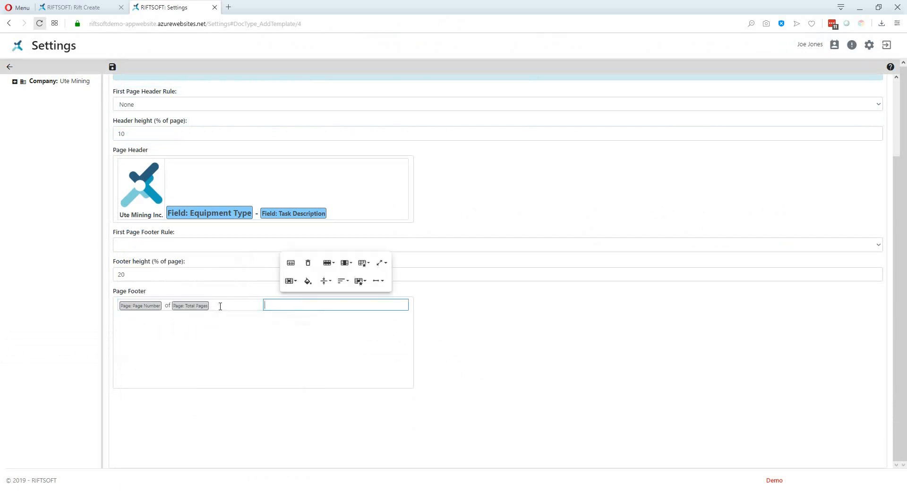
left_click(343, 281)
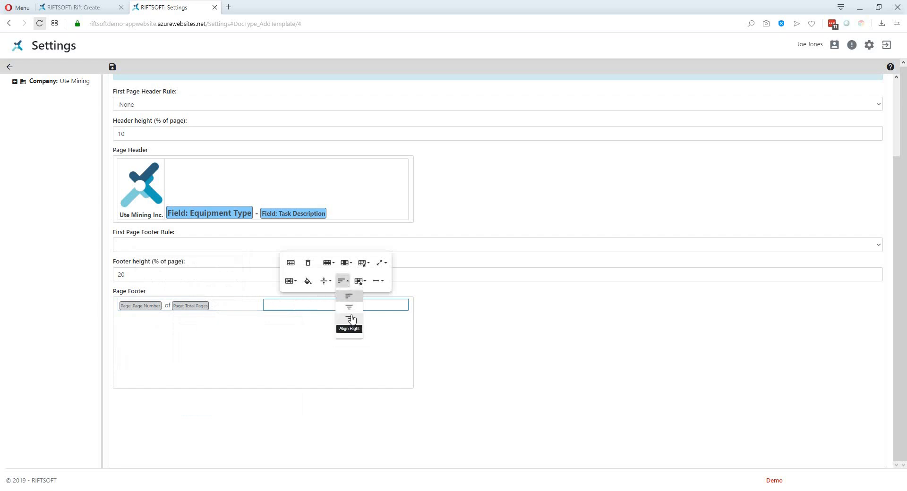
left_click(349, 320)
left_click(352, 306)
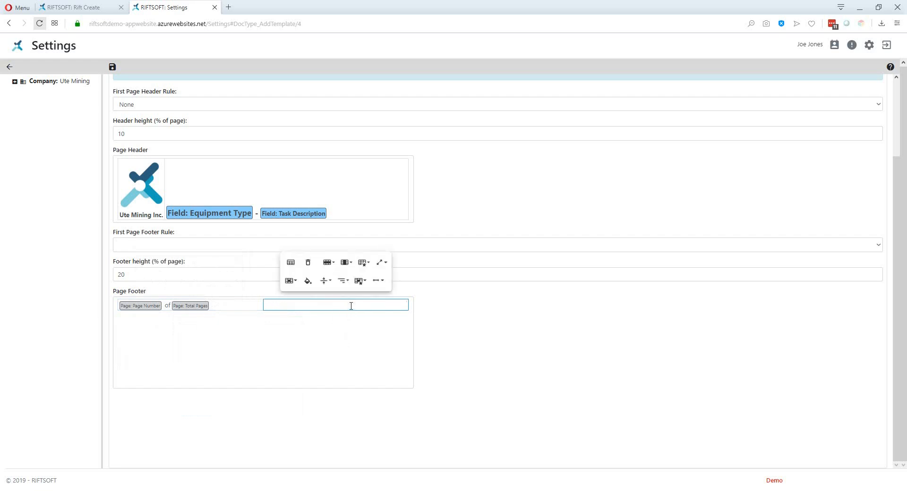
type("@")
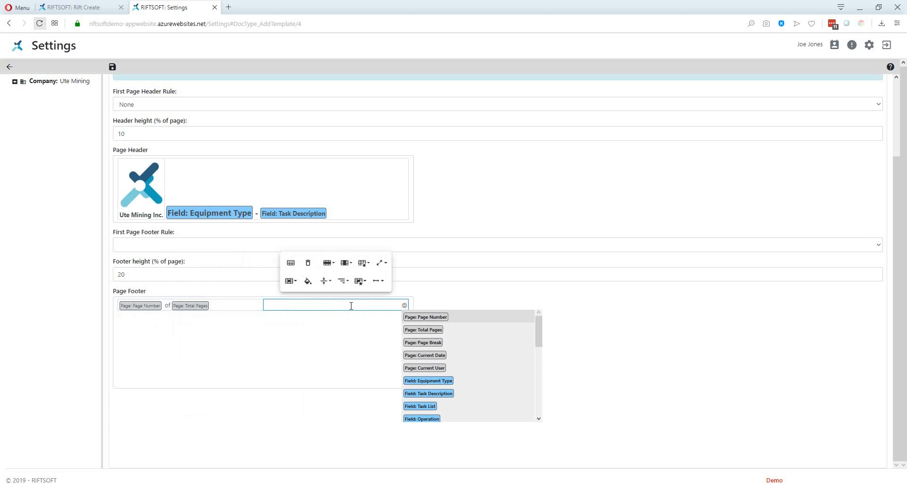
left_click(424, 356)
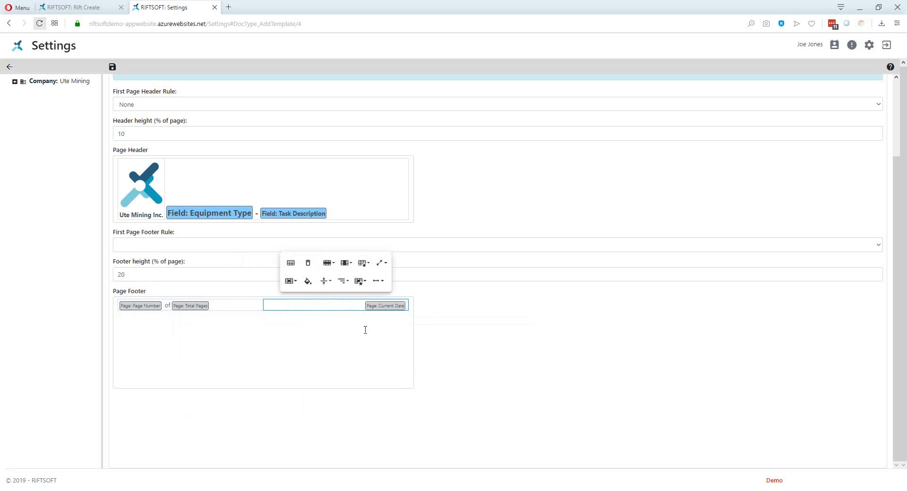
Step: Remove the blank lines below the Page Footer table, deleting the last empty paragraph from its HTML code
left_click(330, 338)
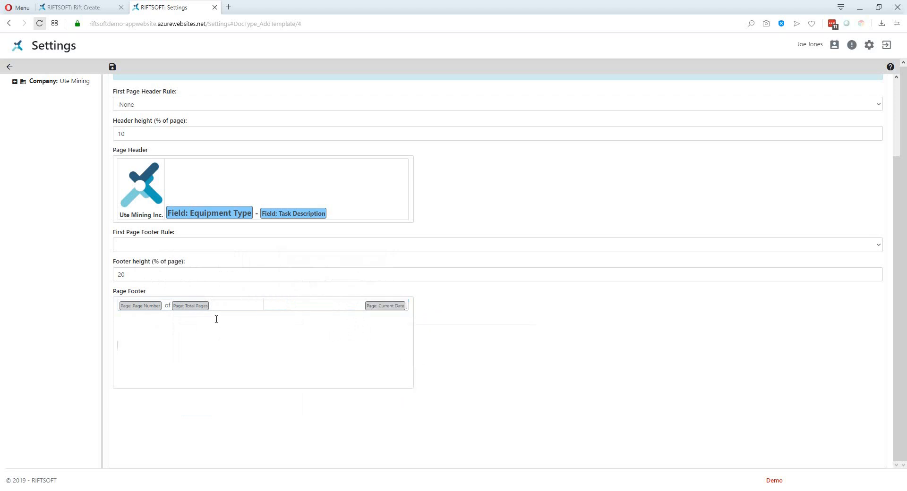
scroll(216, 319, "up", 3)
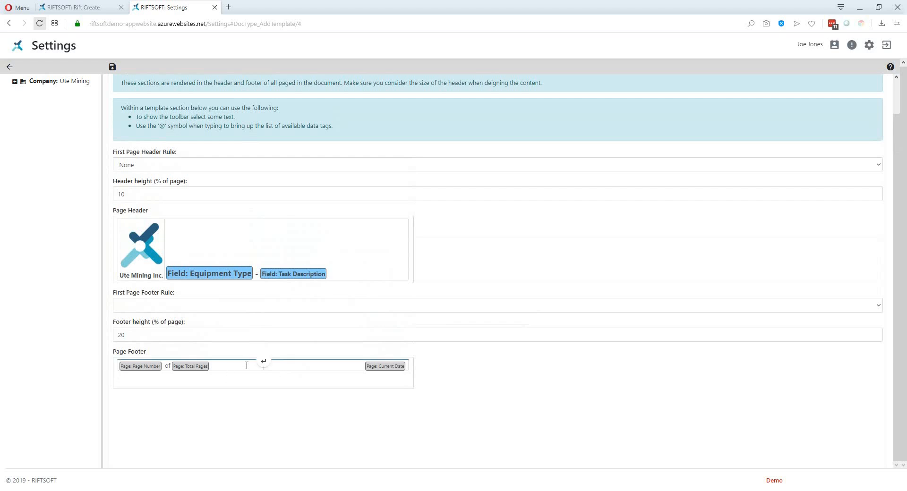
double_click(167, 367)
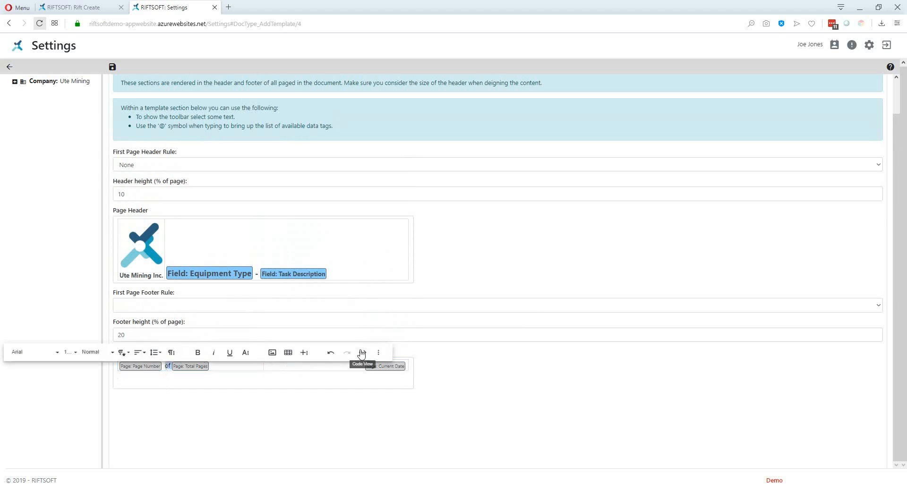
left_click(362, 354)
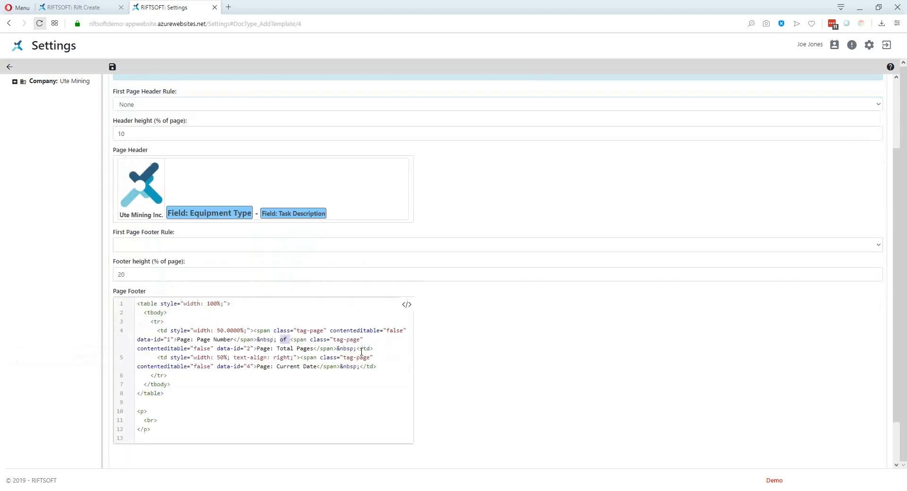
left_click_drag(139, 404, 173, 437)
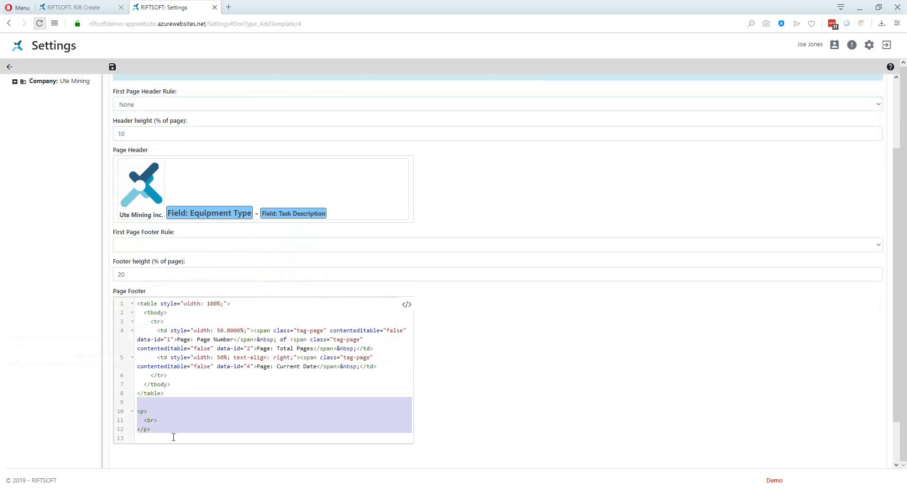
key("BackSpace")
left_click(406, 304)
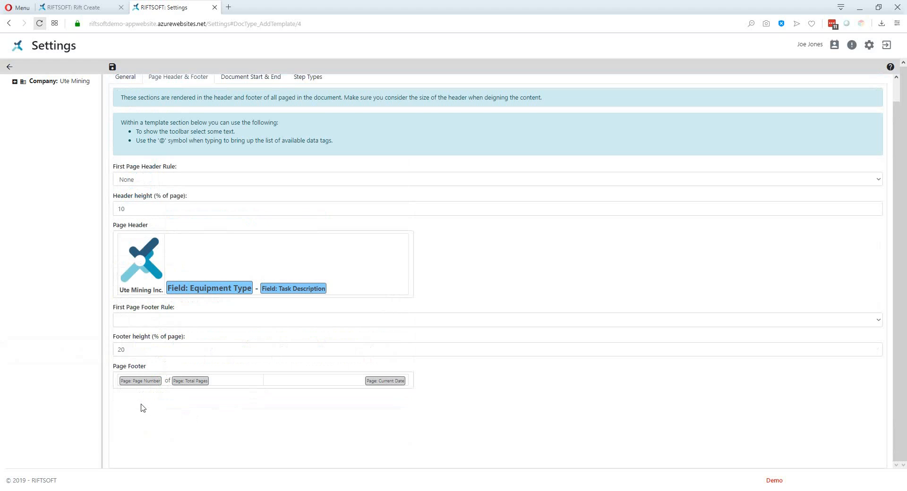
Step: Apply the No Borders style to the Page Footer table
left_click(229, 377)
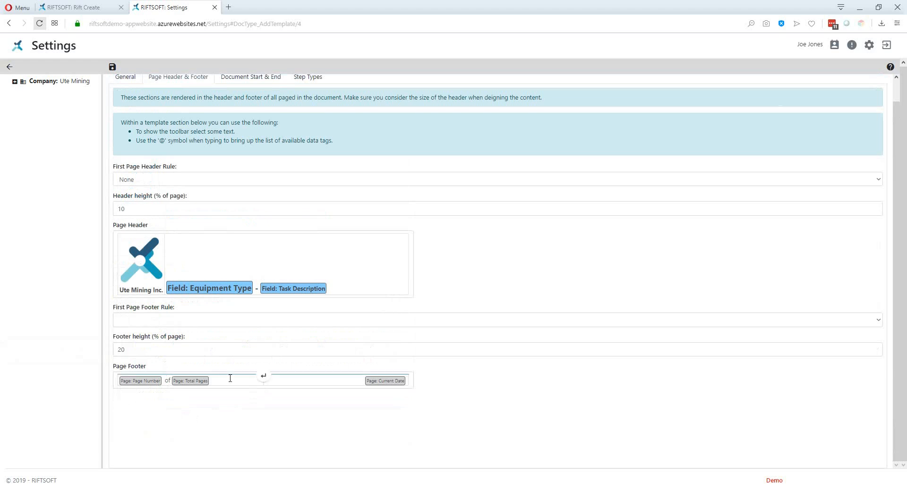
left_click(311, 381)
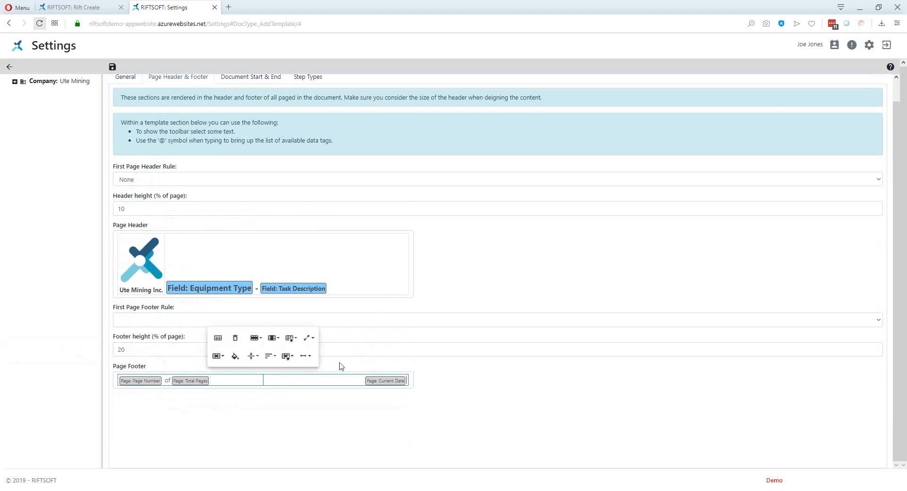
left_click(291, 341)
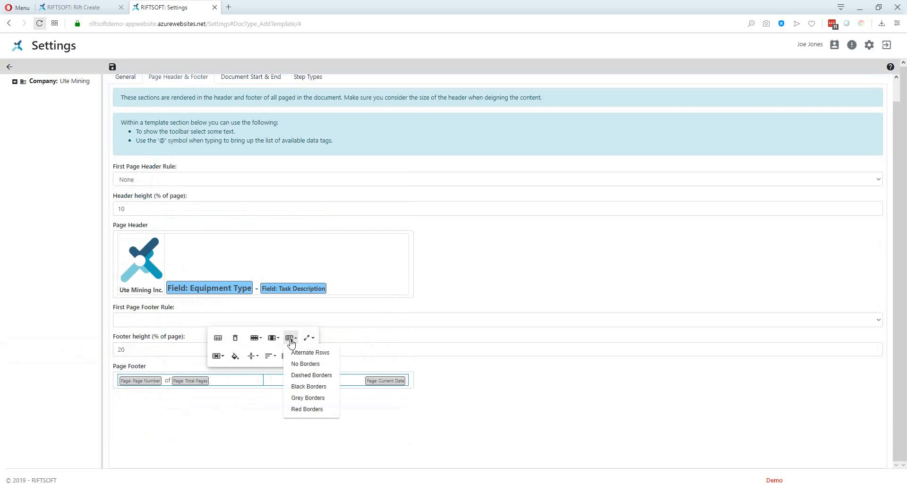
left_click(302, 365)
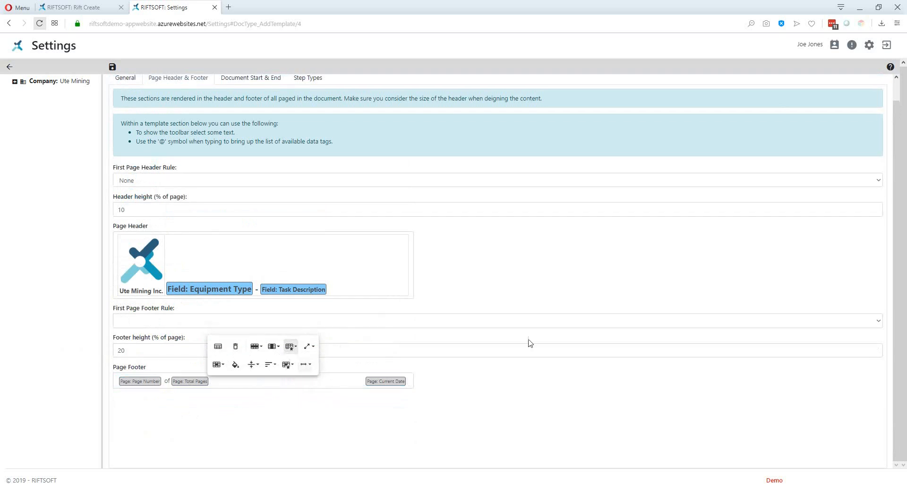
Step: Apply the No Borders style to the Page Header table
left_click(215, 247)
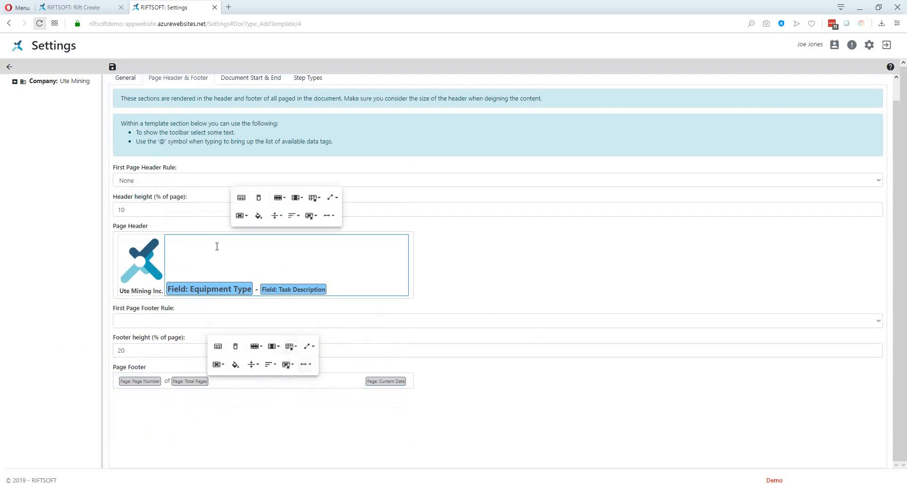
left_click(314, 198)
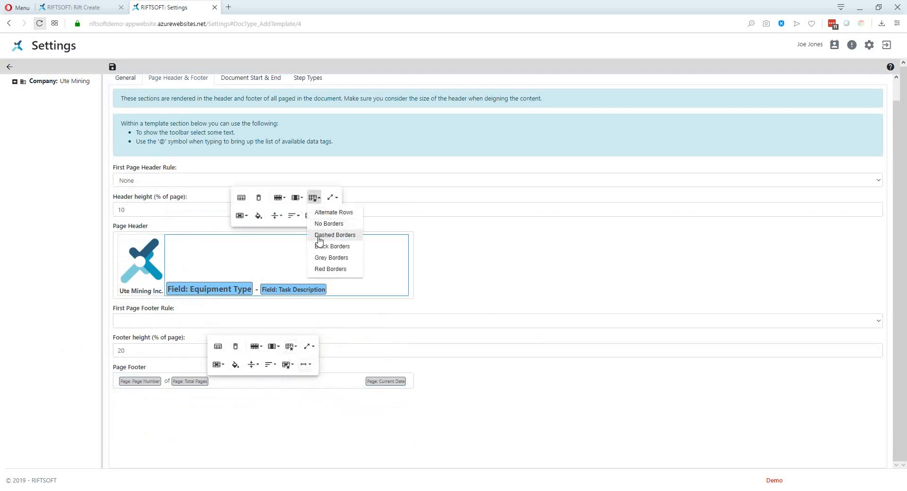
left_click(327, 223)
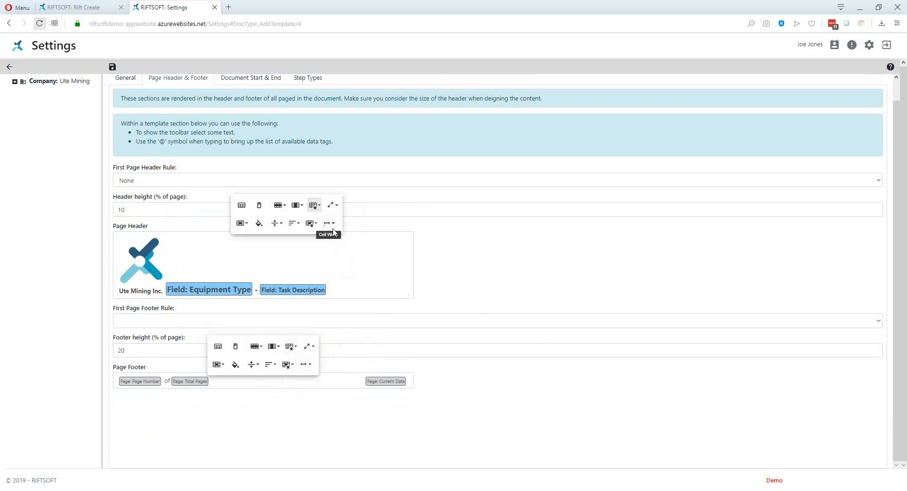
left_click(457, 418)
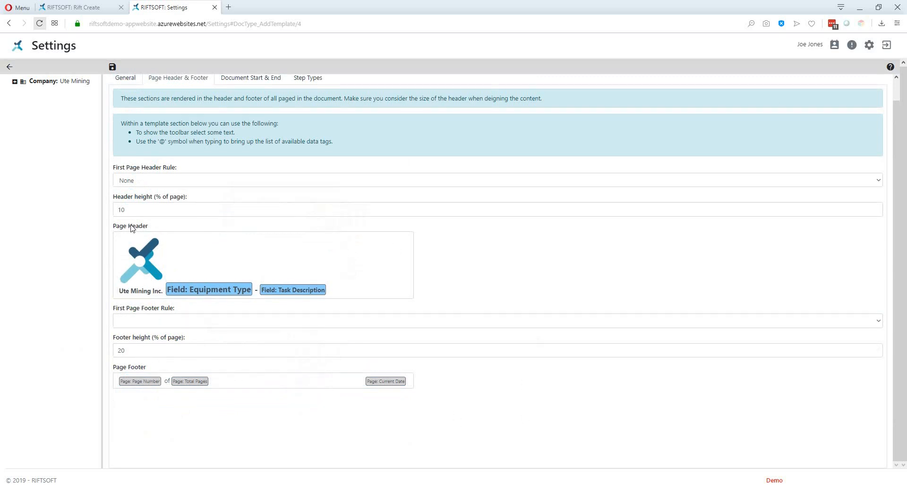
Step: Set the Header height to 20% and the Footer height to 5% of the page, and save the template
left_click_drag(126, 210, 114, 211)
type("20")
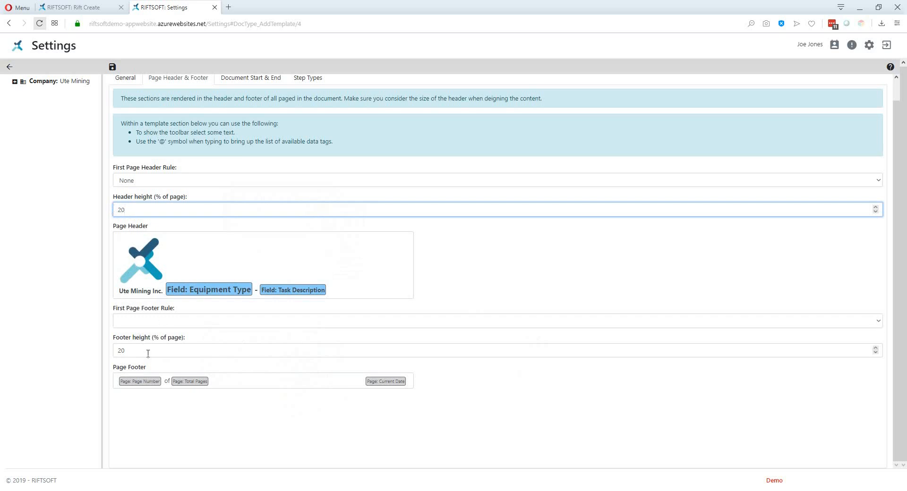
left_click_drag(127, 351, 118, 352)
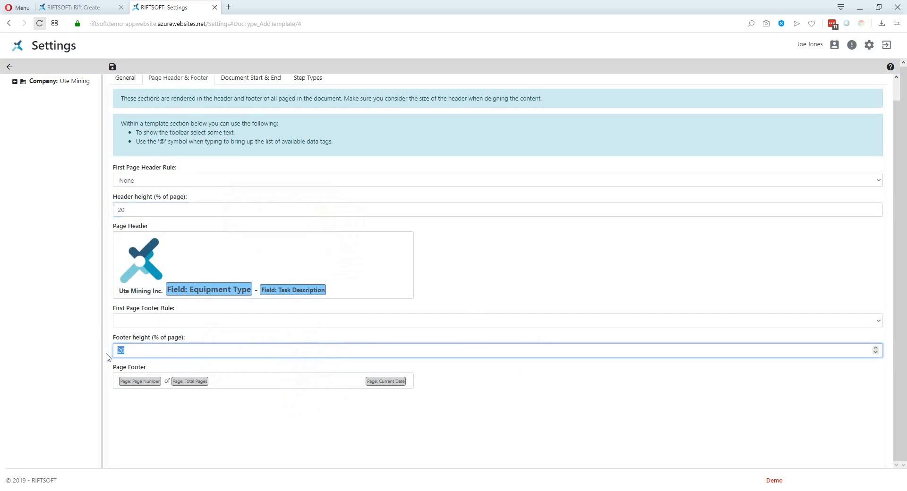
type("5")
left_click(112, 66)
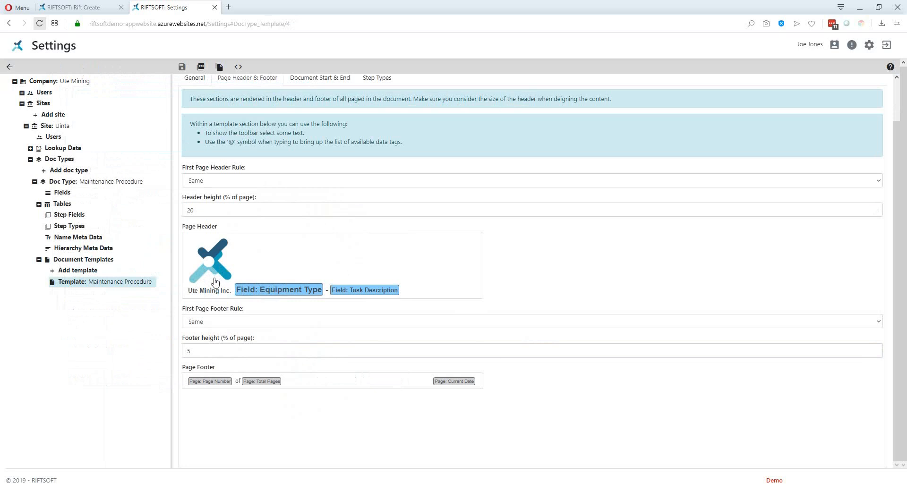
Step: Open the template's Document Start & End section and examine the first-page layout of the Word sample document before returning to RIFTSOFT
scroll(265, 201, "up", 1)
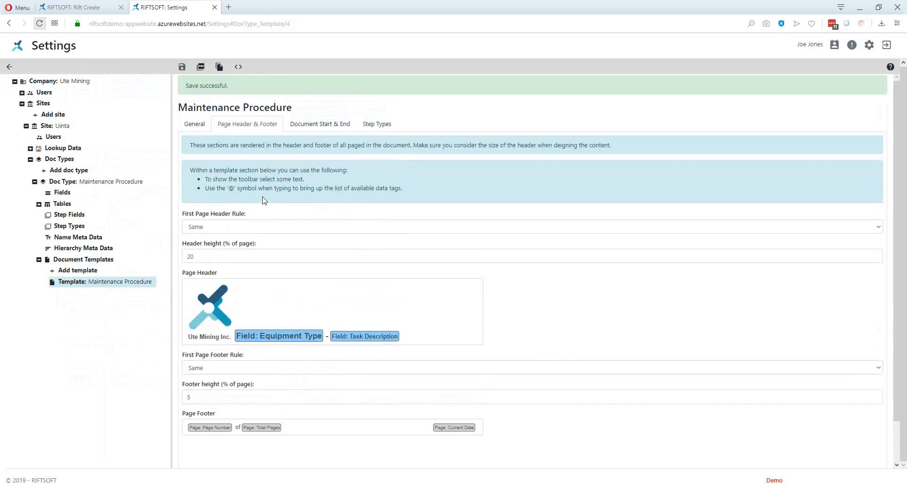
left_click(309, 125)
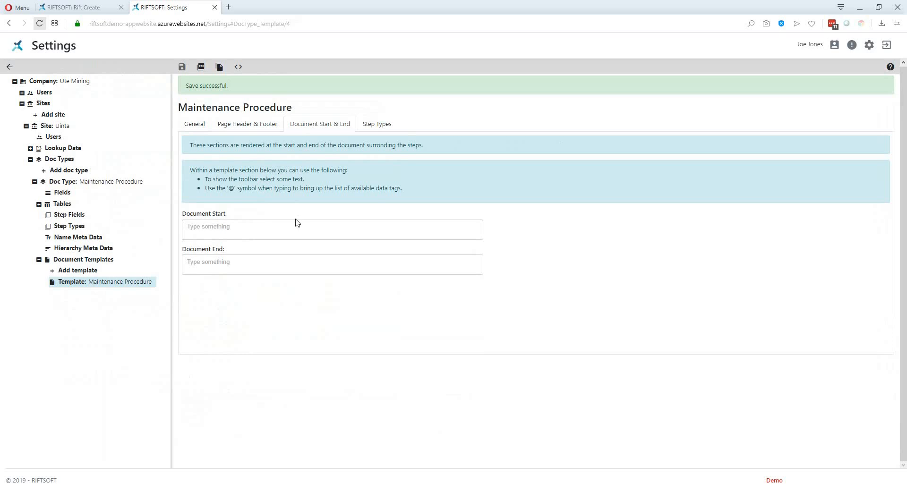
key("alt+Tab")
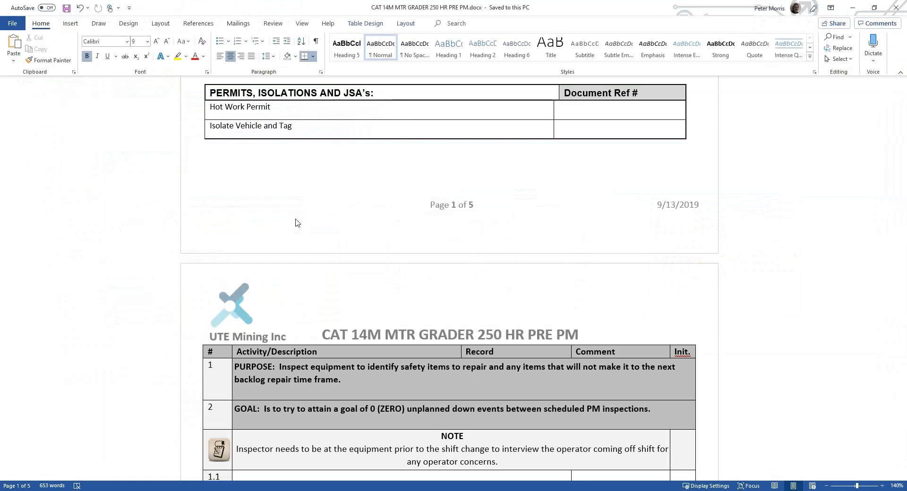
scroll(298, 249, "up", 15)
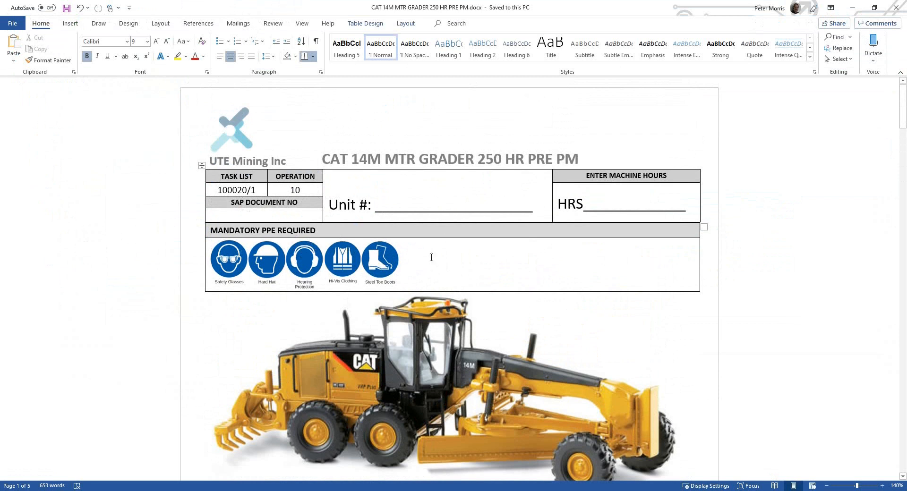
scroll(432, 257, "down", 3)
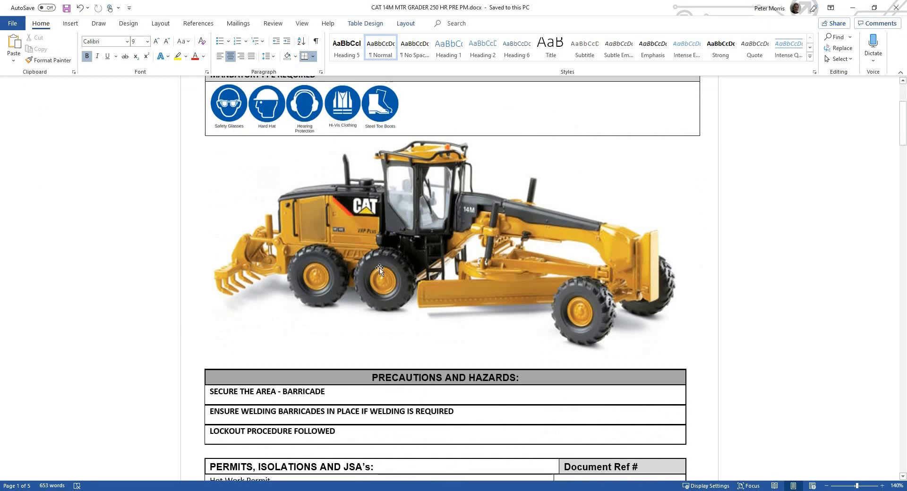
scroll(380, 269, "down", 2)
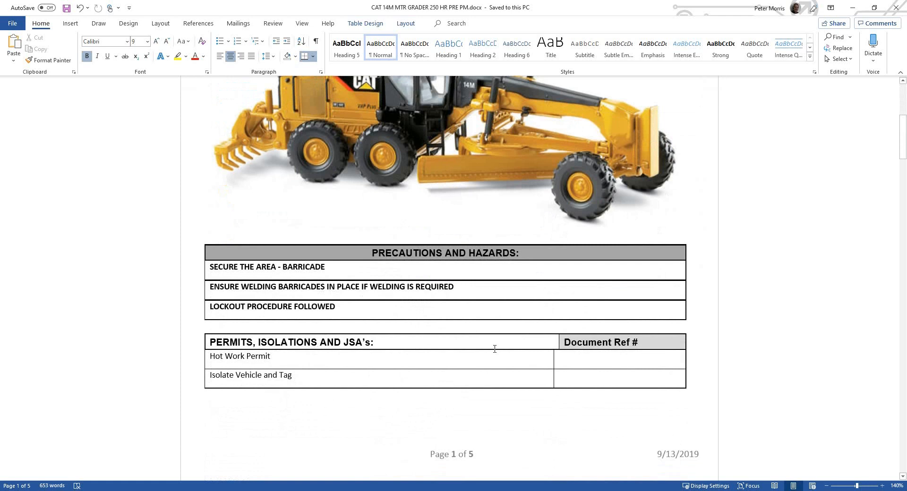
scroll(494, 348, "up", 1)
scroll(495, 349, "up", 5)
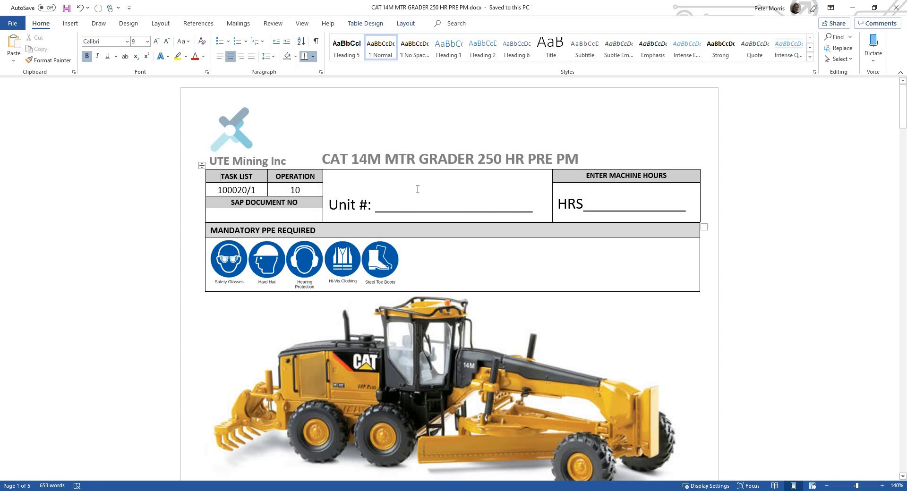
key("alt")
key("alt+Tab")
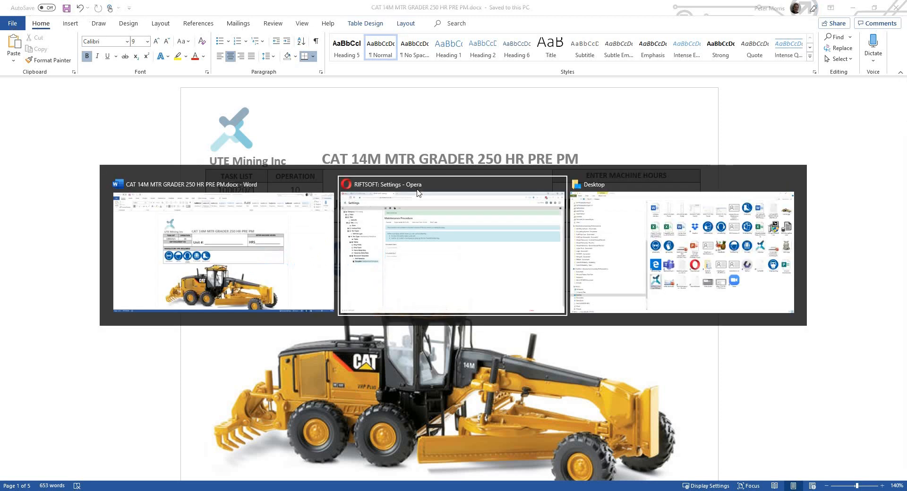
left_click(418, 193)
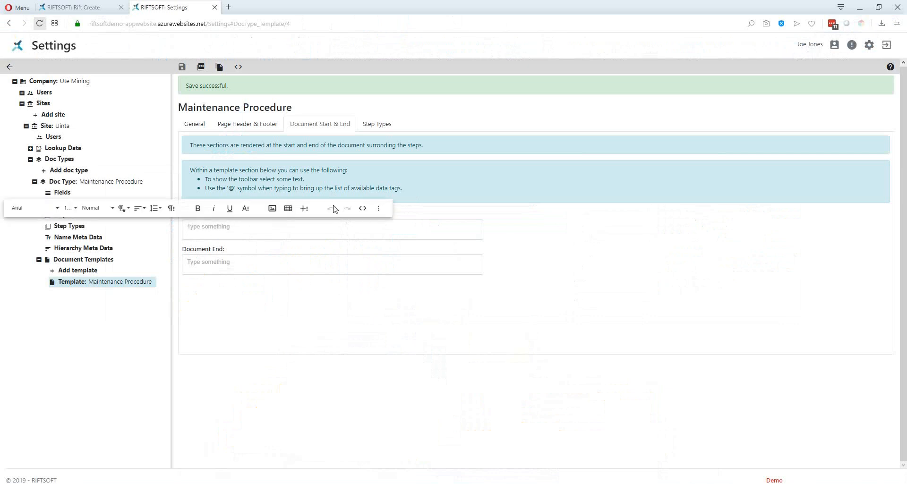
Step: Insert a 4 × 4 table in the Document Start section and compare it with the Word sample's first-page table
left_click(290, 210)
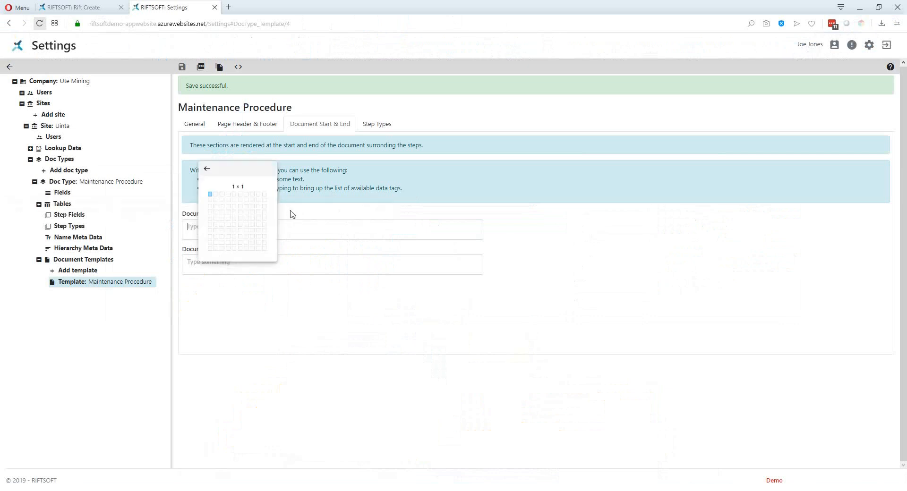
left_click(229, 209)
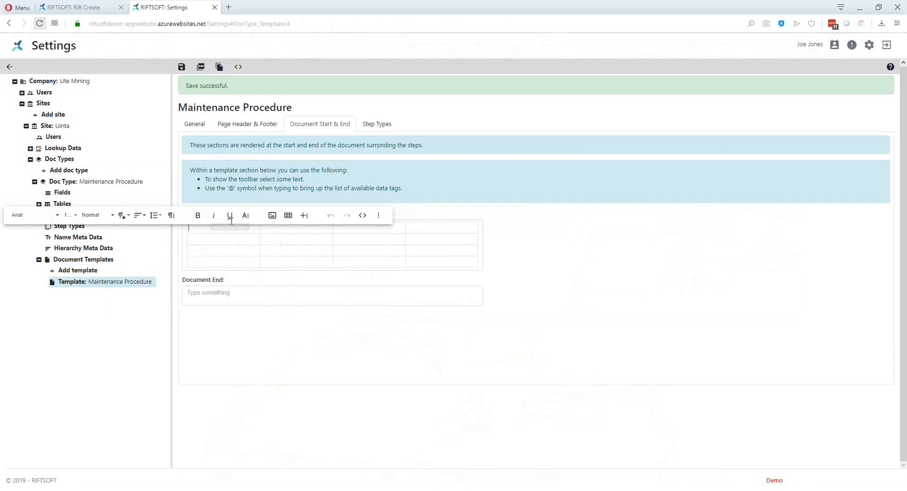
key("alt+Tab")
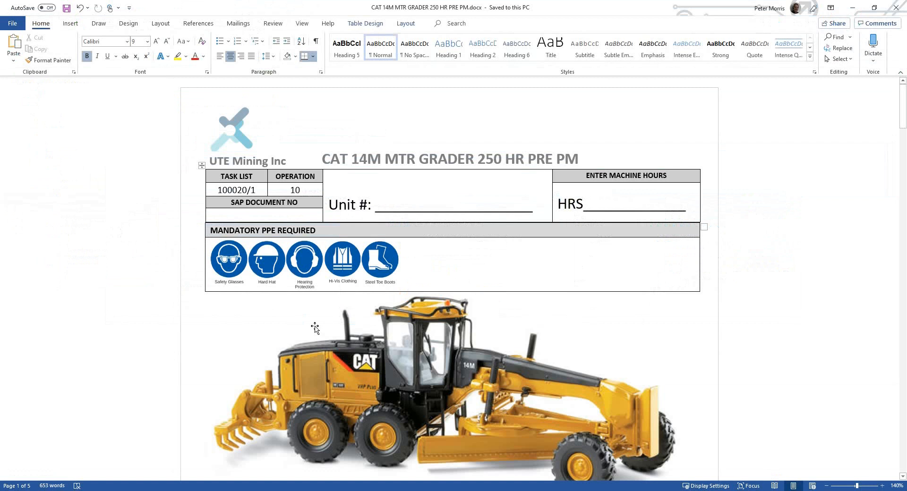
key("alt")
key("alt+Tab")
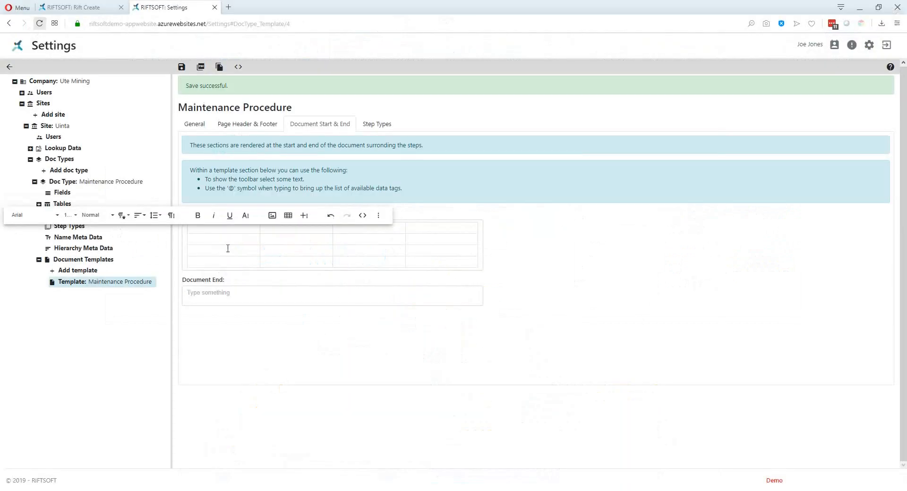
key("alt+Tab")
key("alt+Tab")
Step: Enter the headings TASK LIST and OPERATION in the first two cells of the table's first row
left_click(223, 228)
type("T")
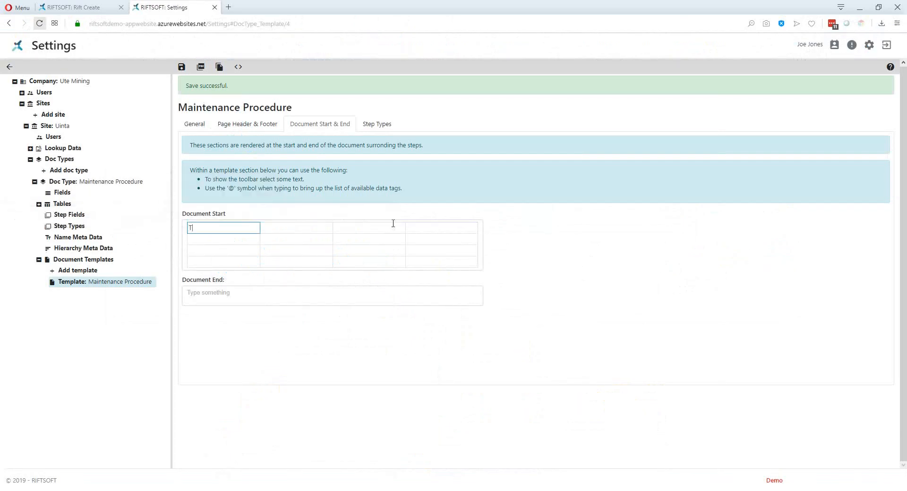
type("ASK LIST")
key("Tab")
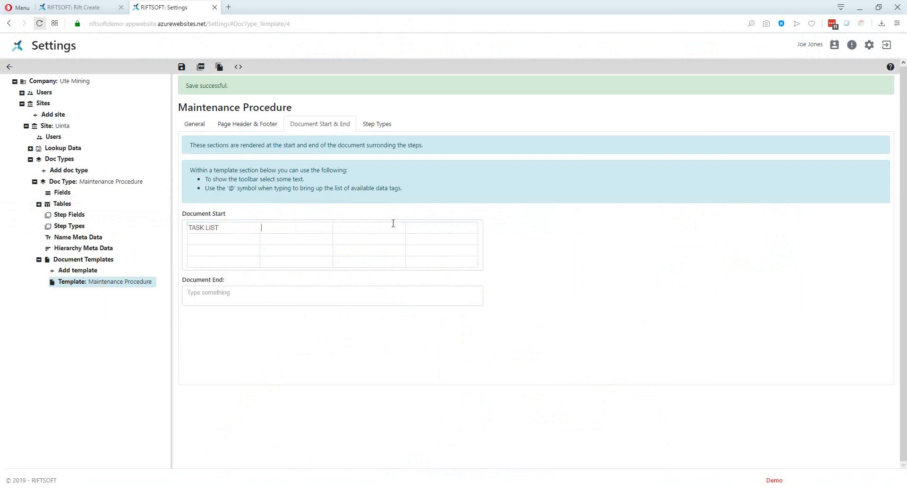
type("OPERATION")
Step: Shade the TASK LIST and OPERATION cells grey and make both headings bold
left_click_drag(244, 226, 277, 229)
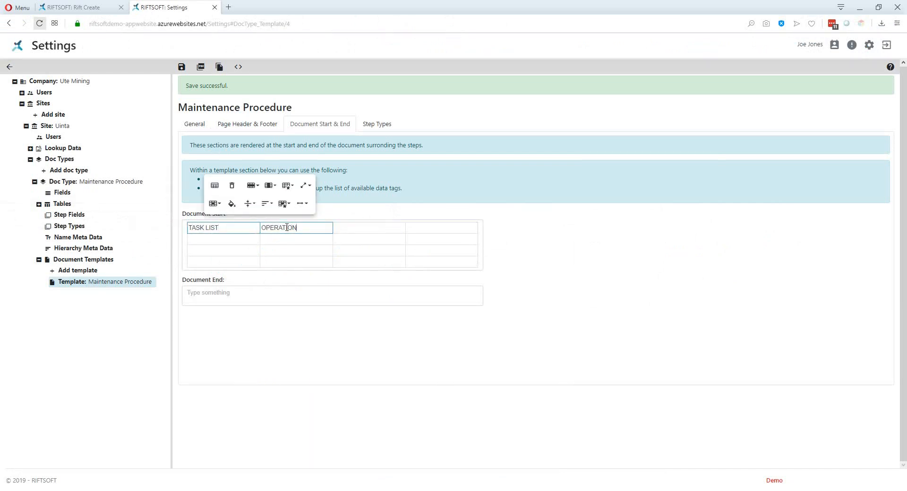
left_click(233, 202)
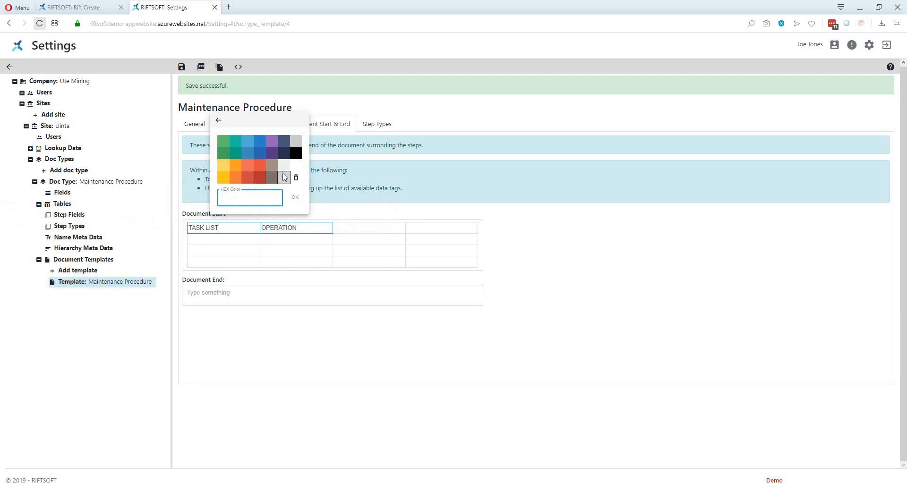
left_click(283, 177)
left_click_drag(241, 231, 189, 227)
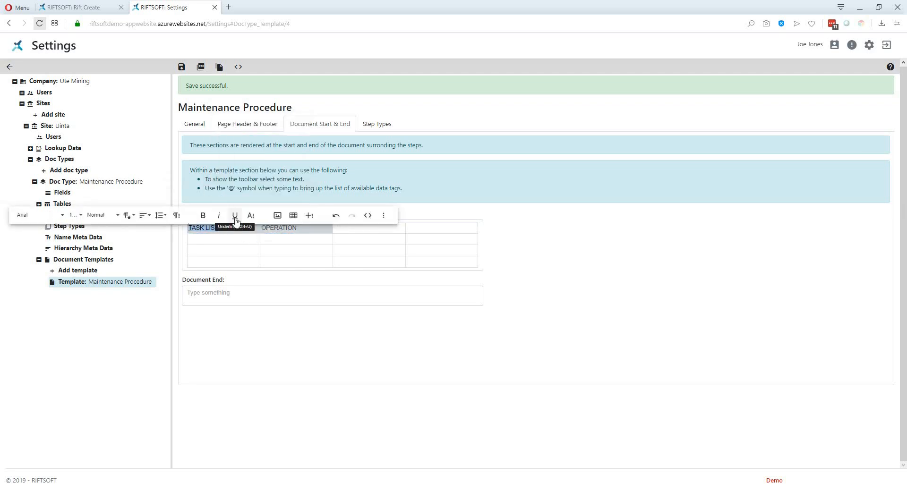
left_click(203, 216)
left_click_drag(305, 229, 261, 229)
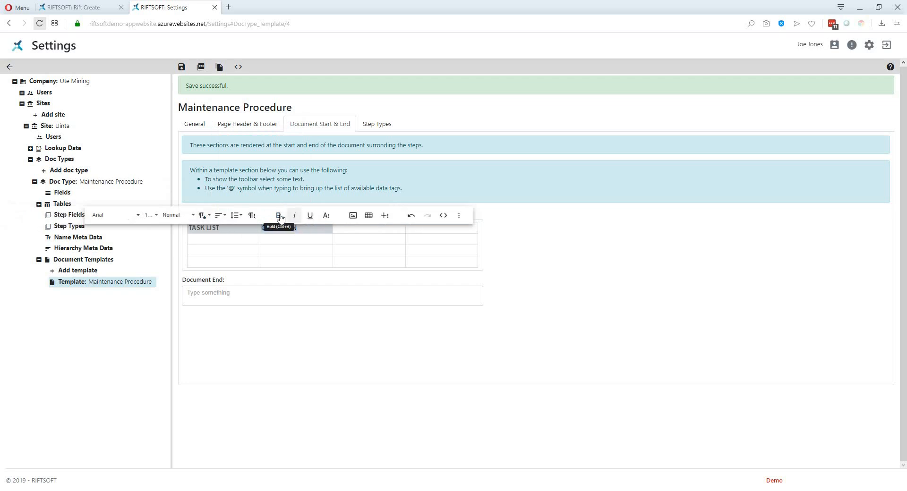
left_click(278, 216)
left_click(320, 332)
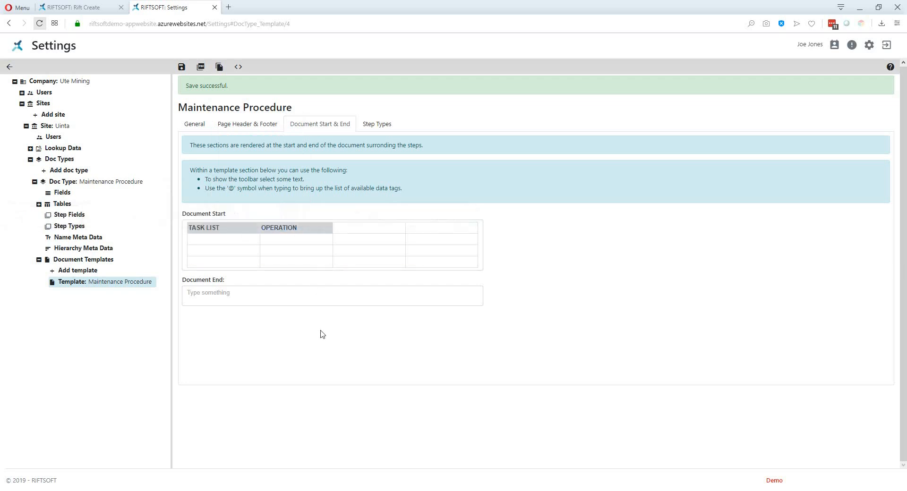
Step: Following the Word sample's layout, merge the first two cells of the table's third row and those of the fourth row
key("alt+Tab")
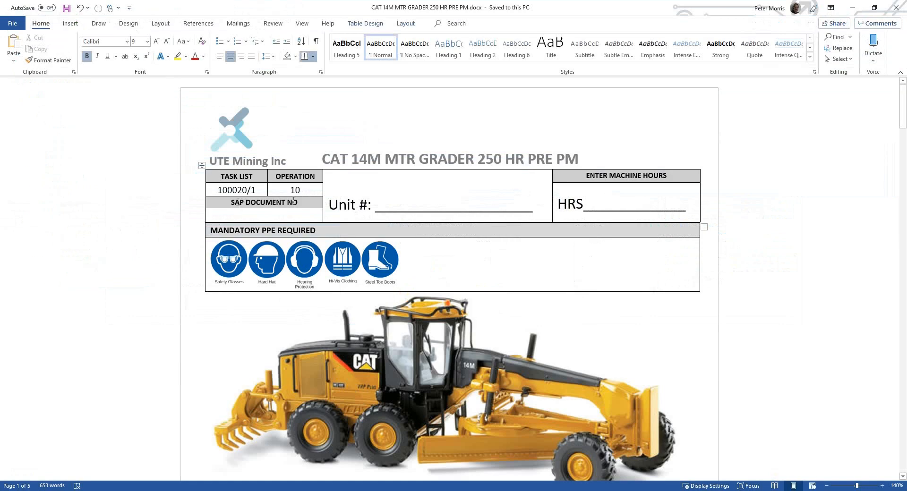
key("alt+Tab")
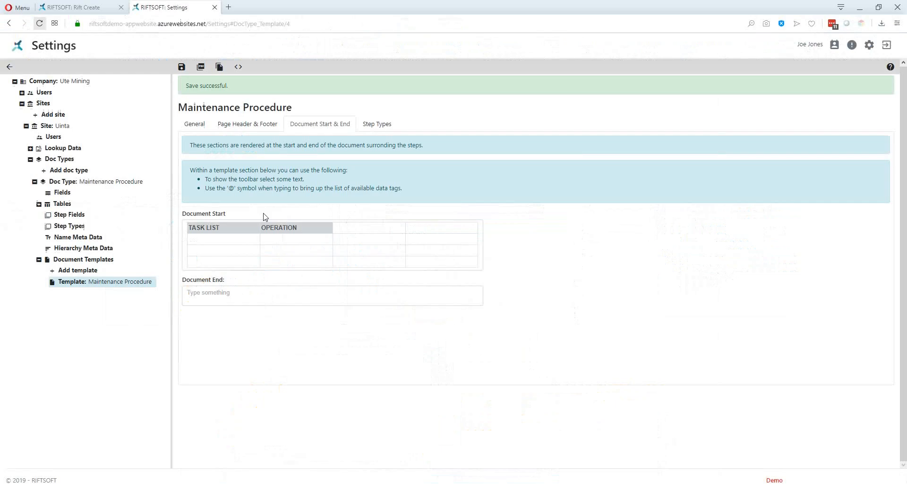
left_click_drag(243, 251, 279, 255)
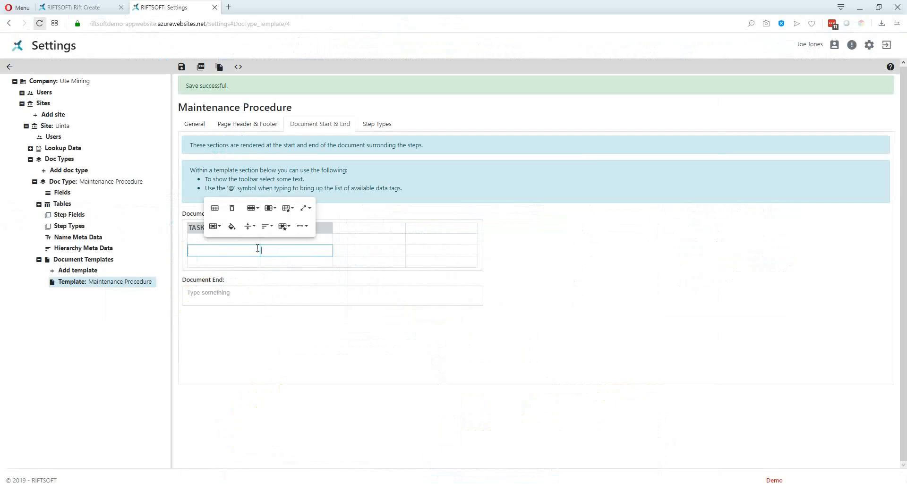
left_click(216, 228)
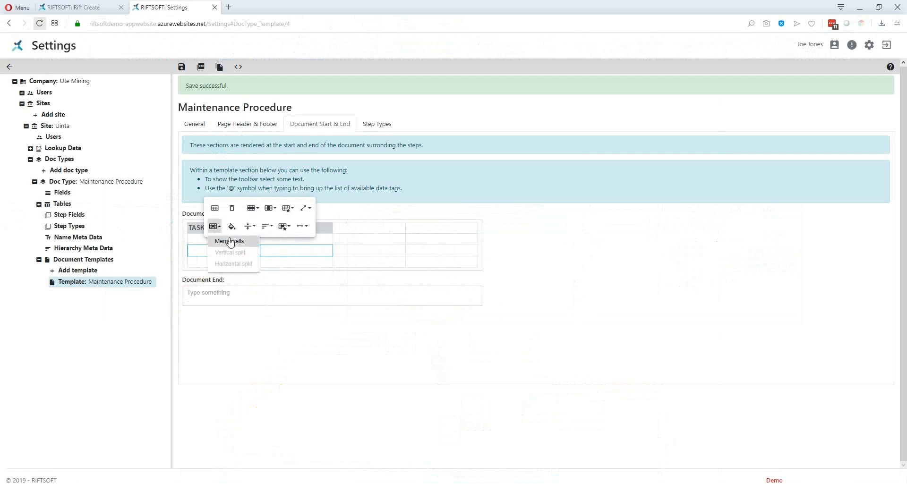
left_click(222, 241)
left_click(236, 261)
left_click_drag(236, 261, 284, 263)
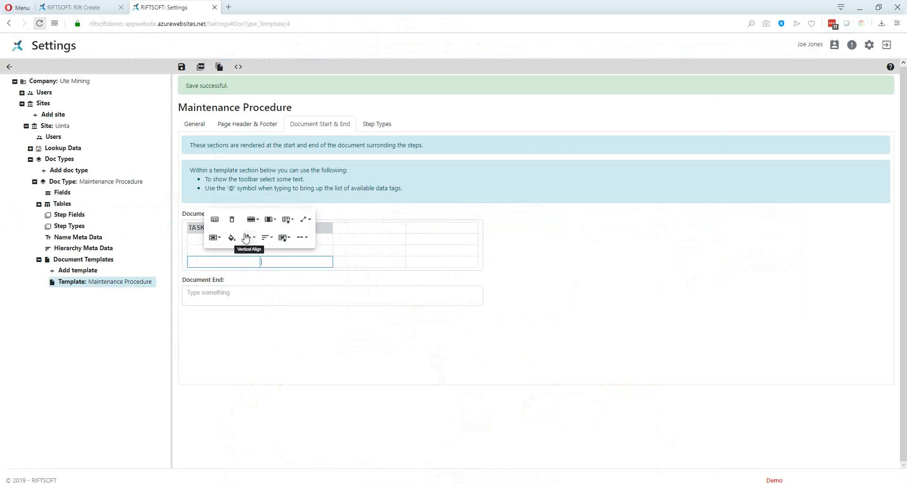
left_click(219, 242)
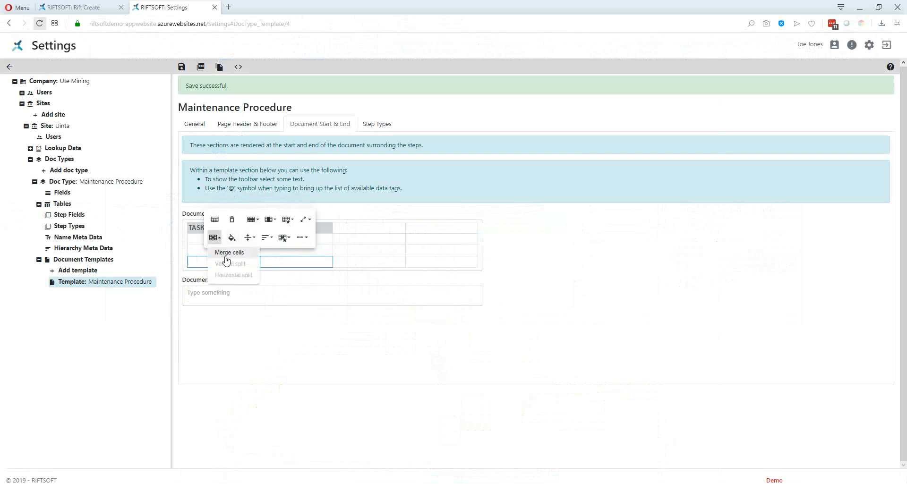
left_click(225, 253)
left_click(286, 332)
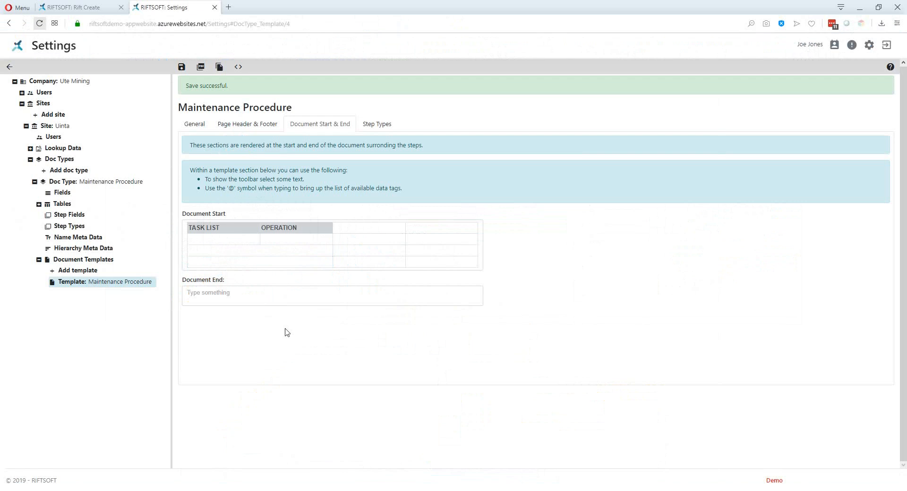
Step: Enter the heading SAP DOCUMENT NUMBER in the merged cell of the third row
left_click(249, 251)
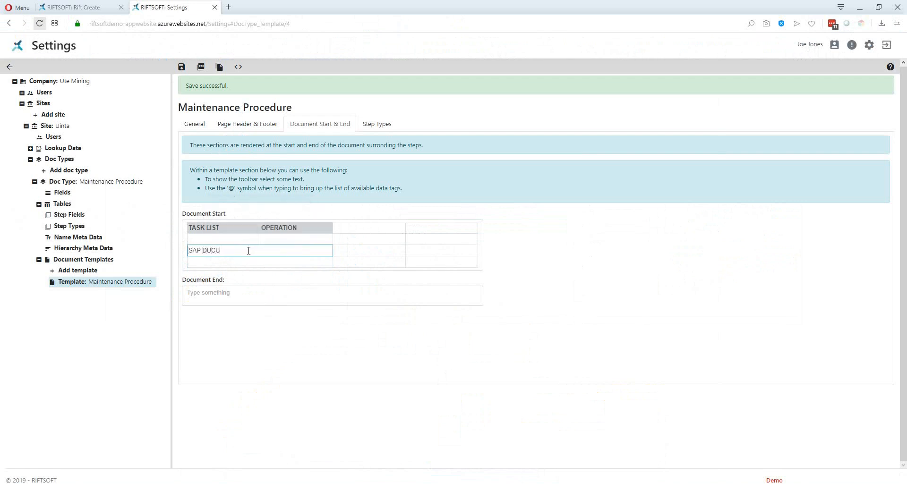
type("SAP DUCUMENT NUMBER")
left_click(211, 251)
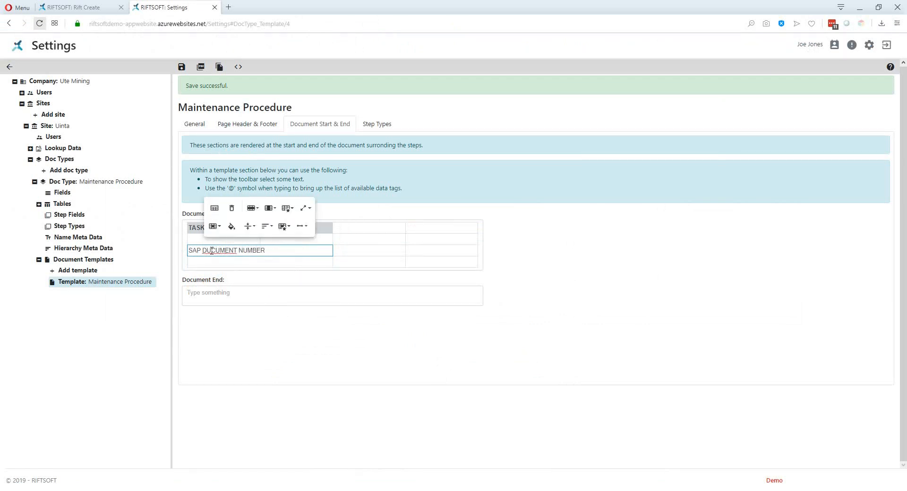
key("BackSpace")
type("O")
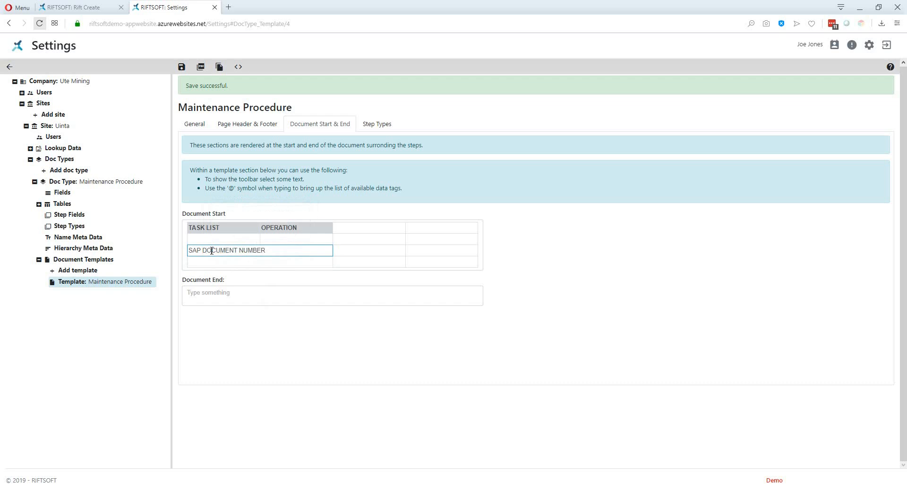
Step: Make the SAP DOCUMENT NUMBER heading bold and shade its cell the same grey as the first-row headings
left_click(276, 251)
left_click_drag(276, 251, 188, 251)
left_click(226, 238)
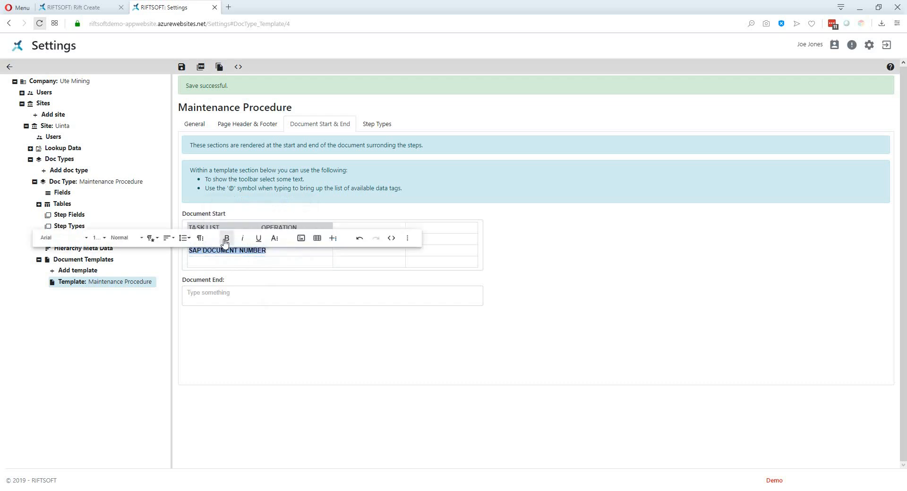
left_click(273, 262)
left_click(273, 253)
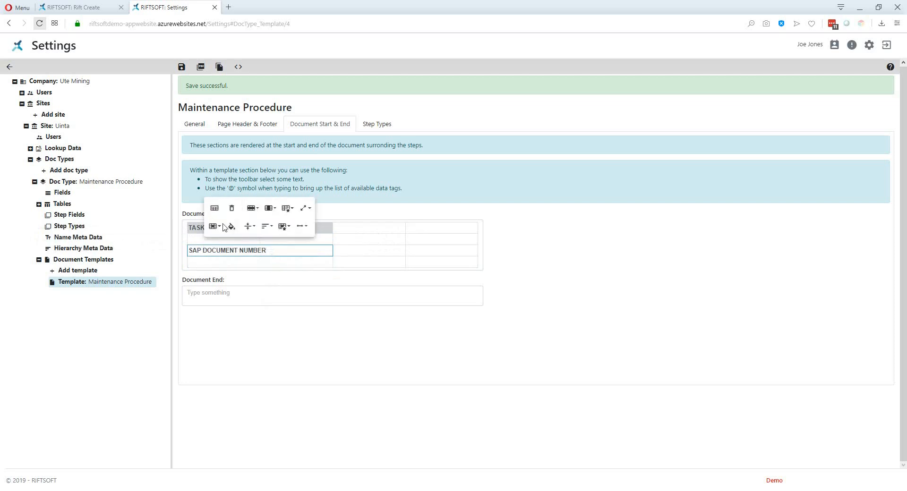
left_click(229, 228)
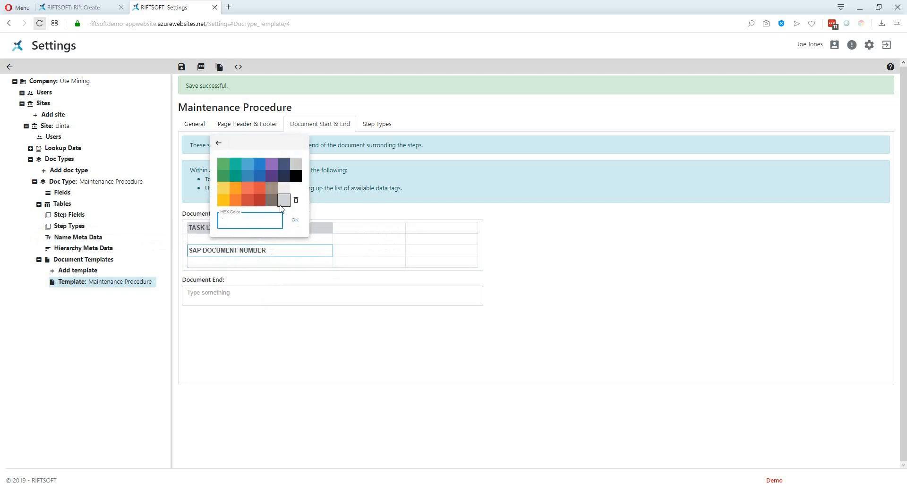
left_click(285, 204)
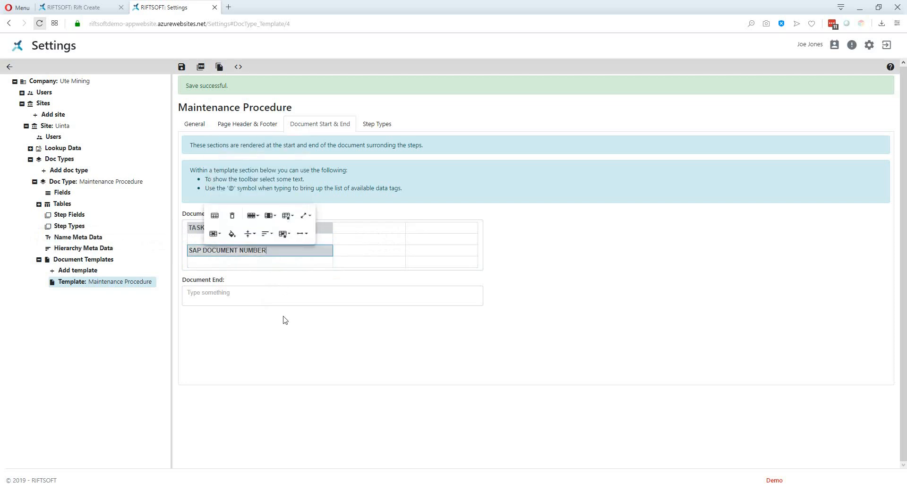
Step: Check the Word sample's column proportions and narrow the table's first two columns to fit their headings
key("alt+Tab")
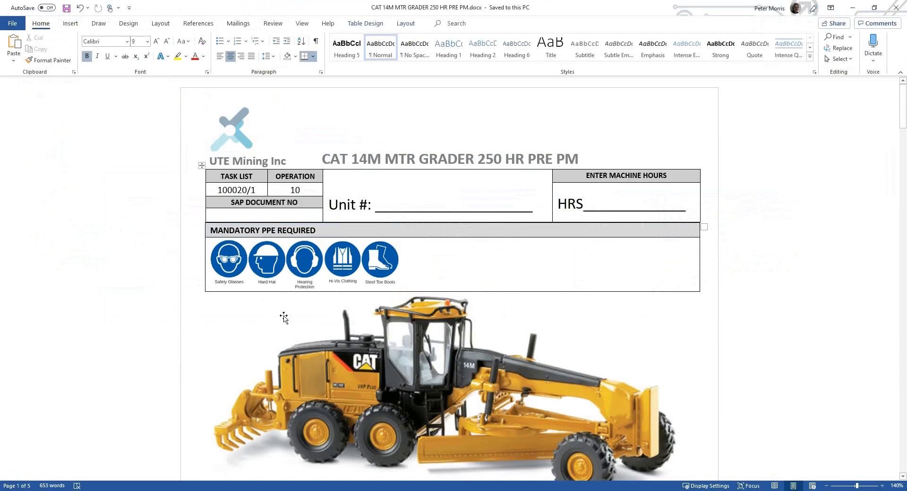
key("alt+Tab")
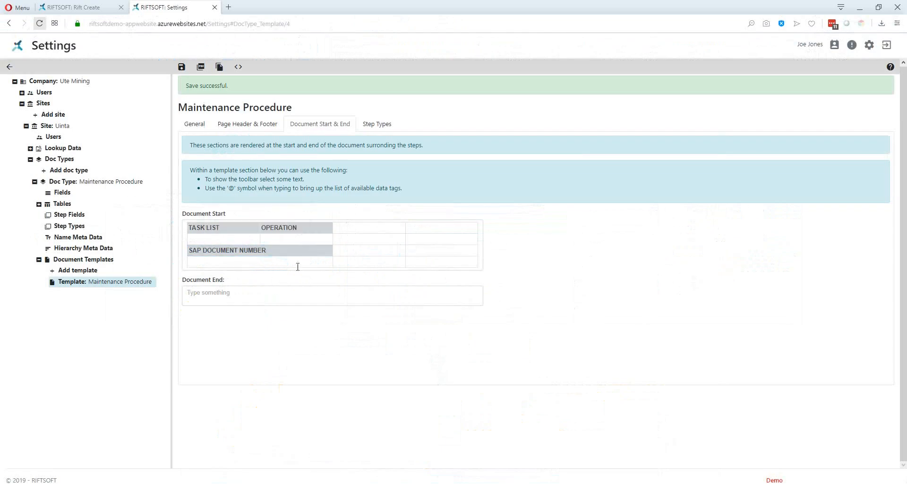
left_click_drag(259, 228, 316, 230)
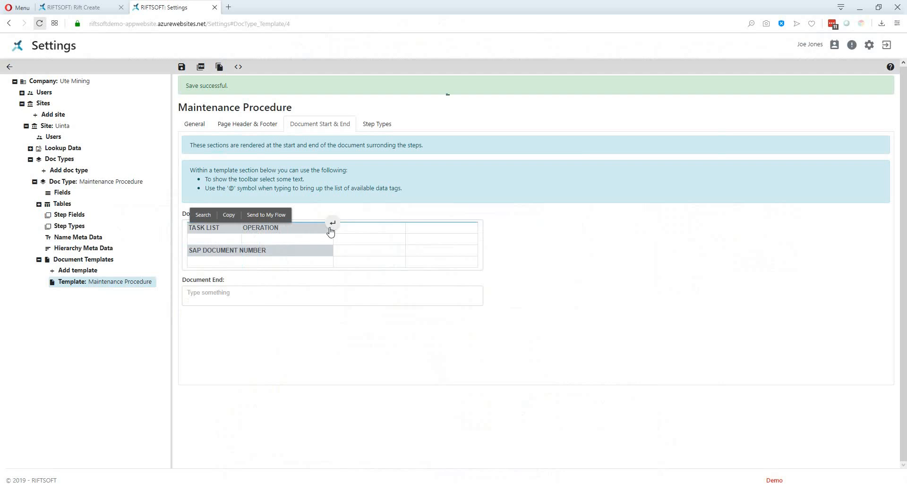
left_click_drag(334, 229, 233, 229)
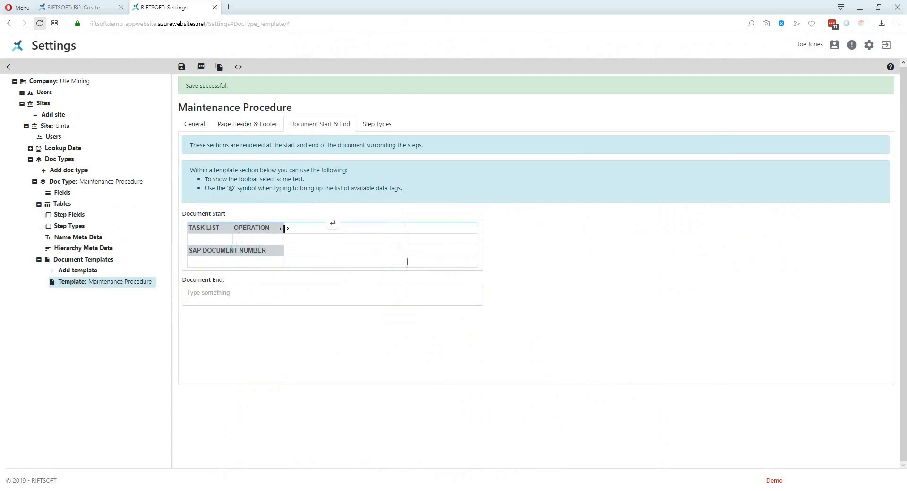
left_click_drag(282, 229, 276, 229)
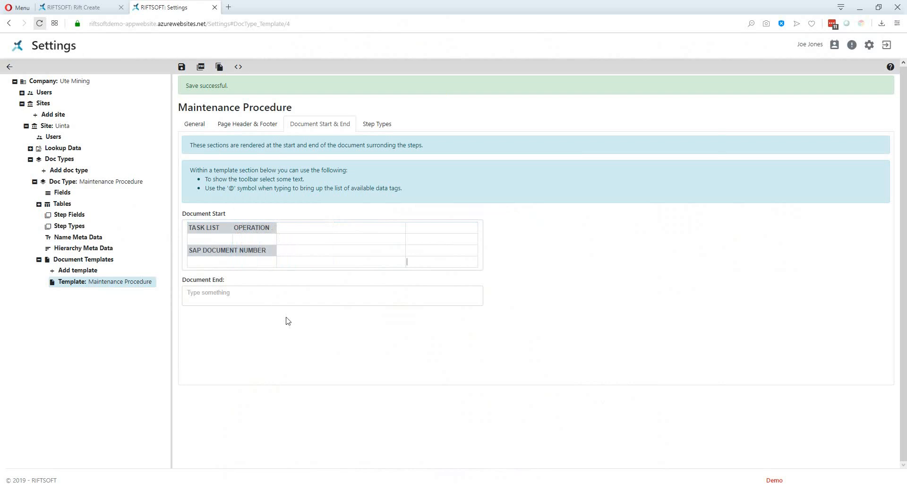
Step: Insert the Field: Task List data tag beneath TASK LIST and the Field: Operation data tag beneath OPERATION
left_click(211, 240)
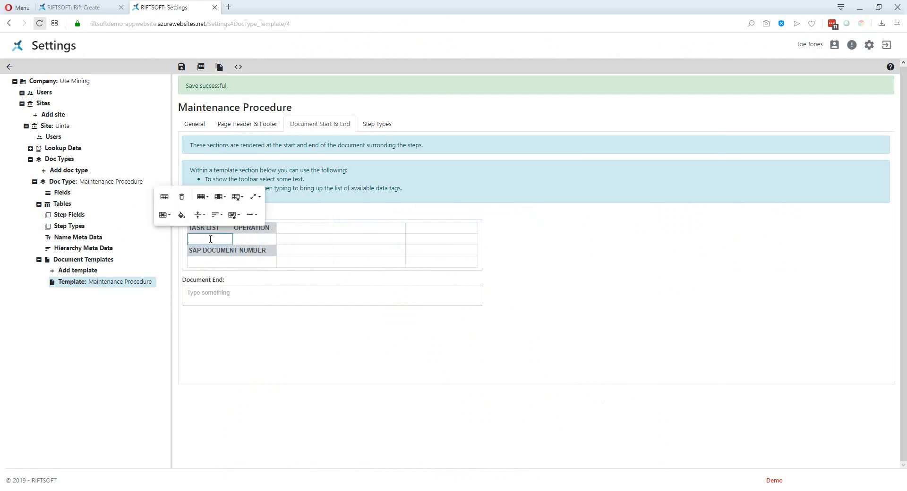
type("@")
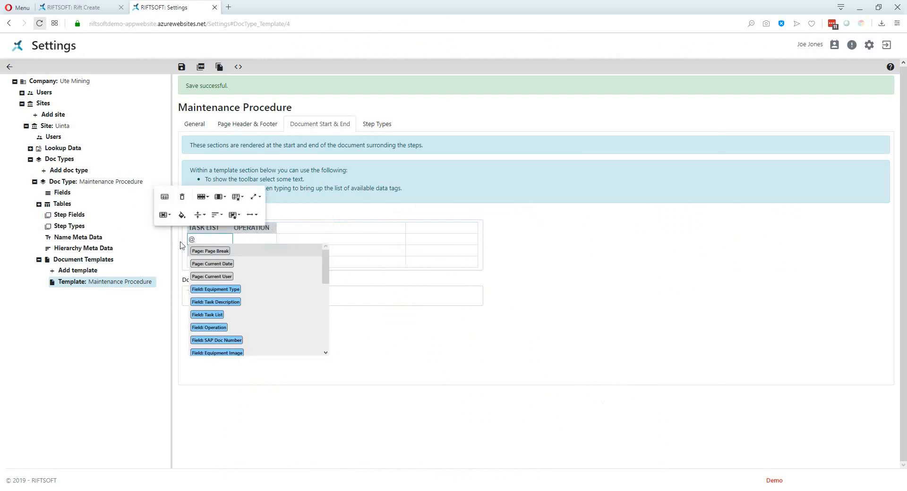
left_click(209, 315)
left_click(241, 239)
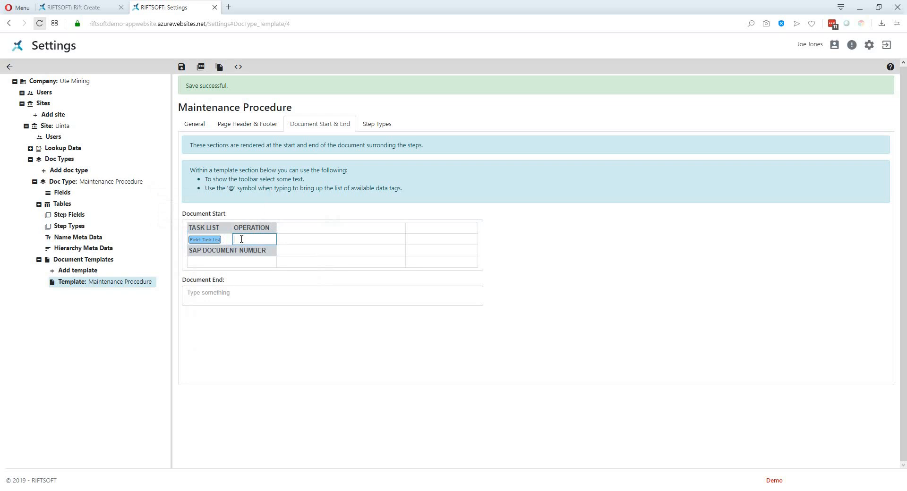
type("@")
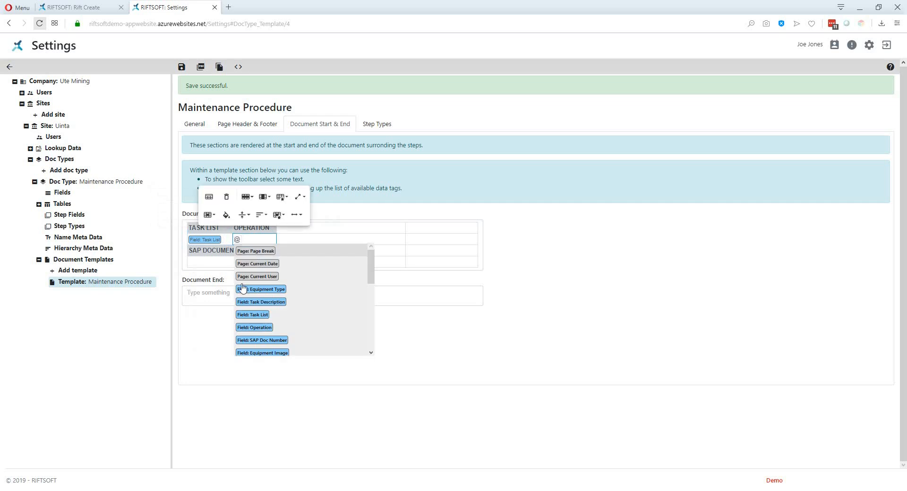
left_click(254, 328)
Step: Insert the Field: SAP Doc Number data tag in the cell beneath SAP DOCUMENT NUMBER
left_click(222, 261)
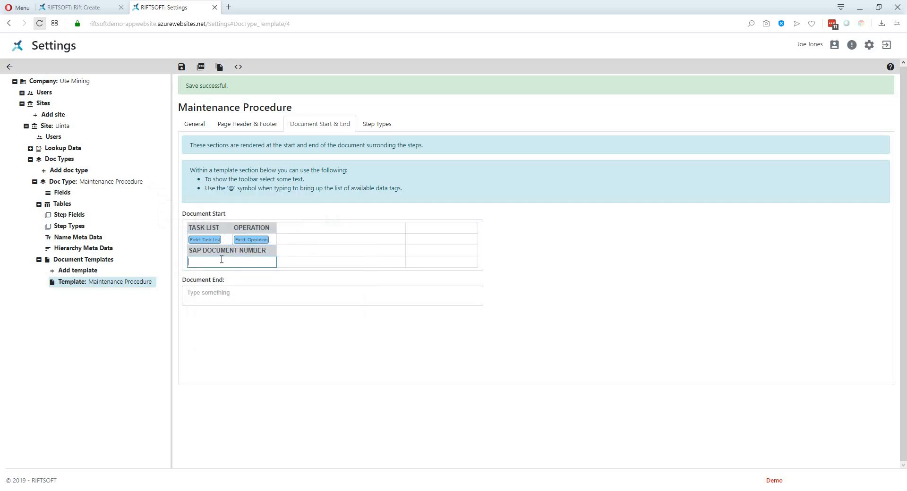
type("@")
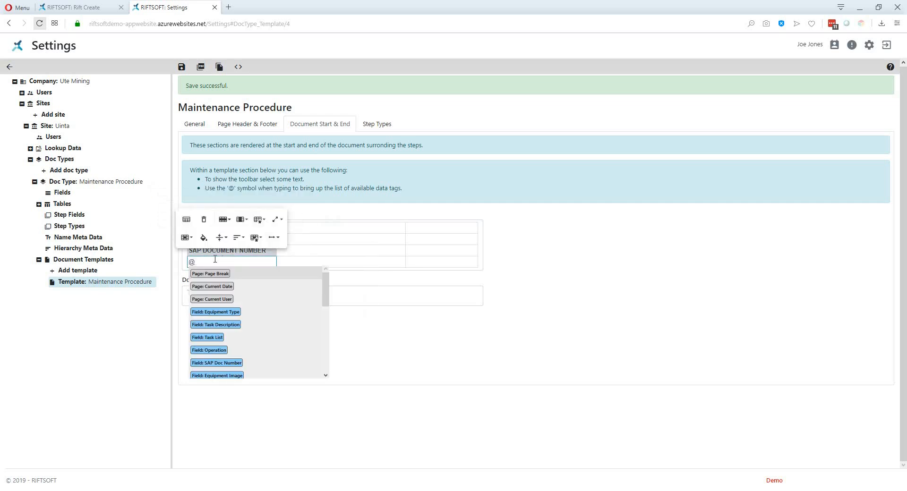
left_click(225, 364)
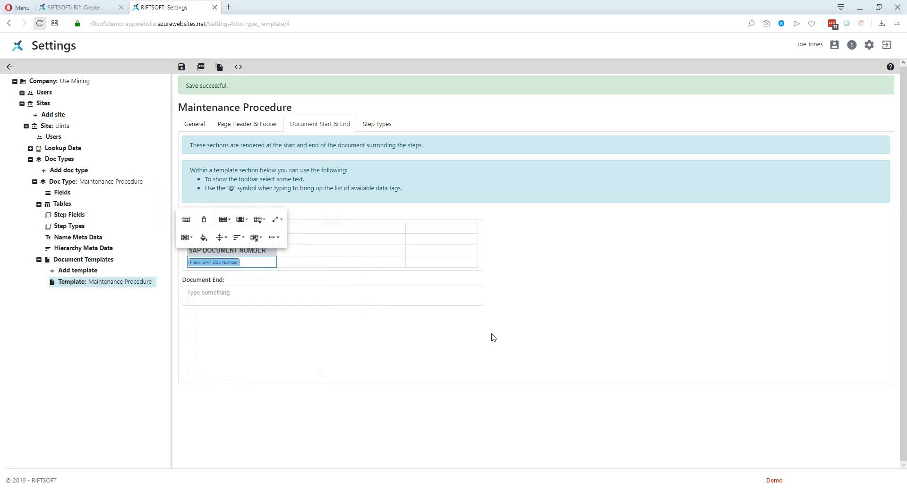
Step: Check the heading alignment in the Word sample and centre the TASK LIST and OPERATION headings horizontally
key("alt+Tab")
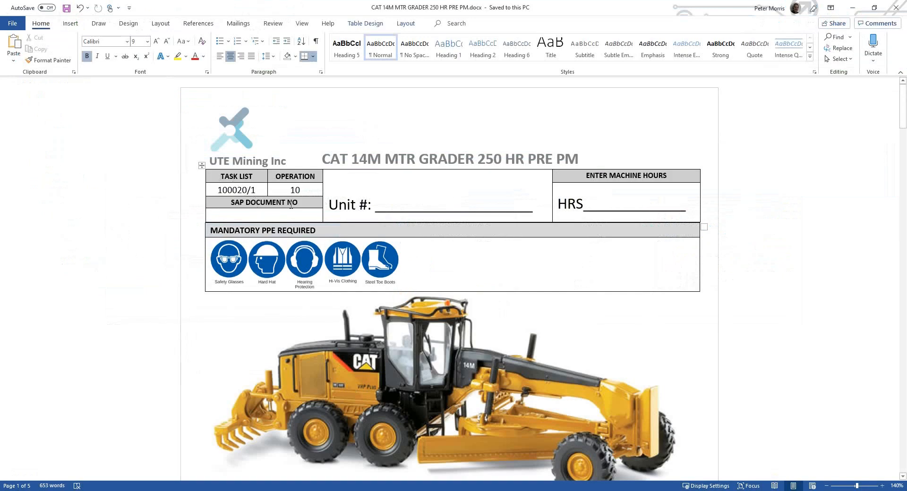
key("alt+Tab")
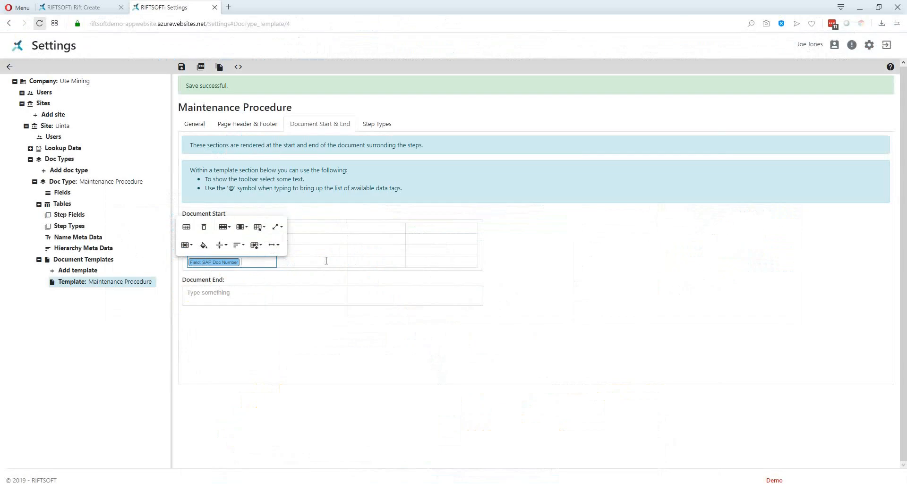
left_click(303, 249)
left_click_drag(221, 226, 246, 261)
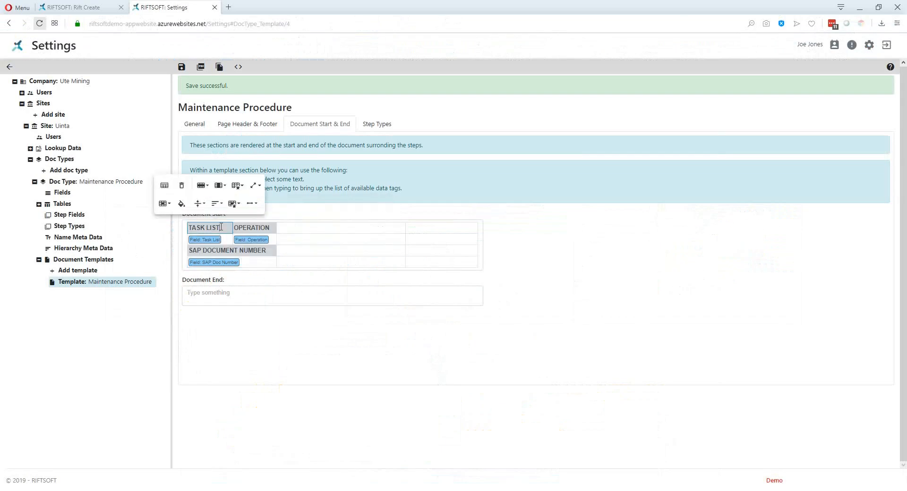
left_click(217, 204)
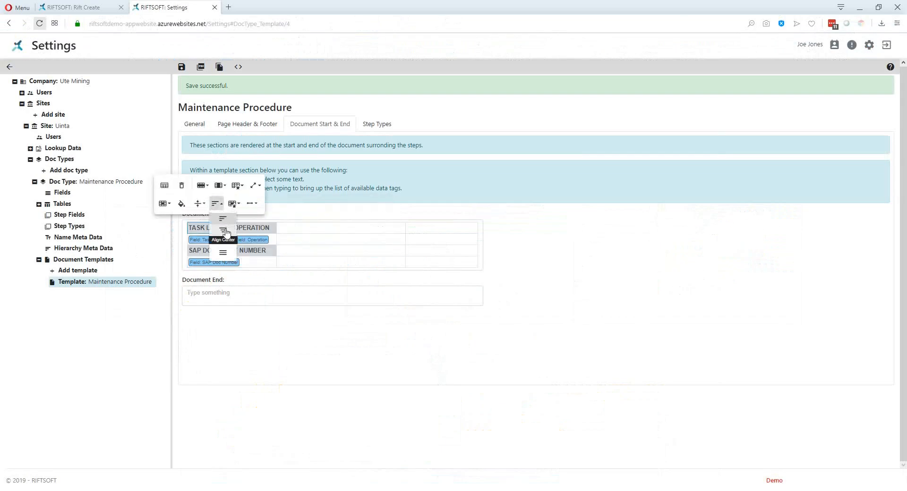
left_click(226, 229)
left_click(250, 227)
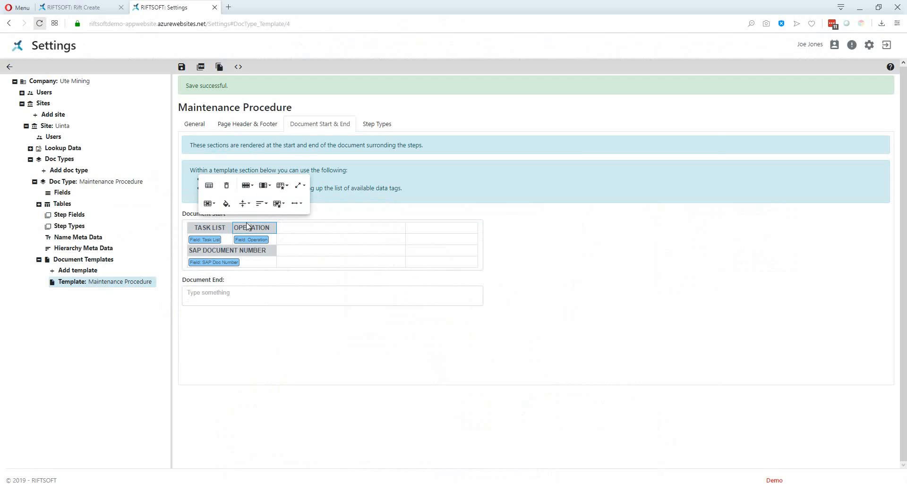
left_click(261, 203)
left_click(268, 230)
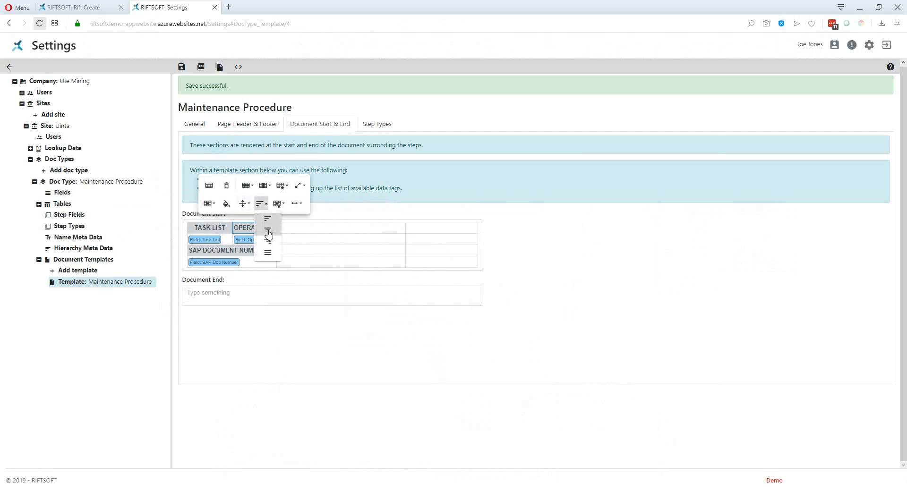
Step: Centre the Field: Task List and Field: Operation data tags horizontally in their cells
left_click(226, 239)
left_click(216, 215)
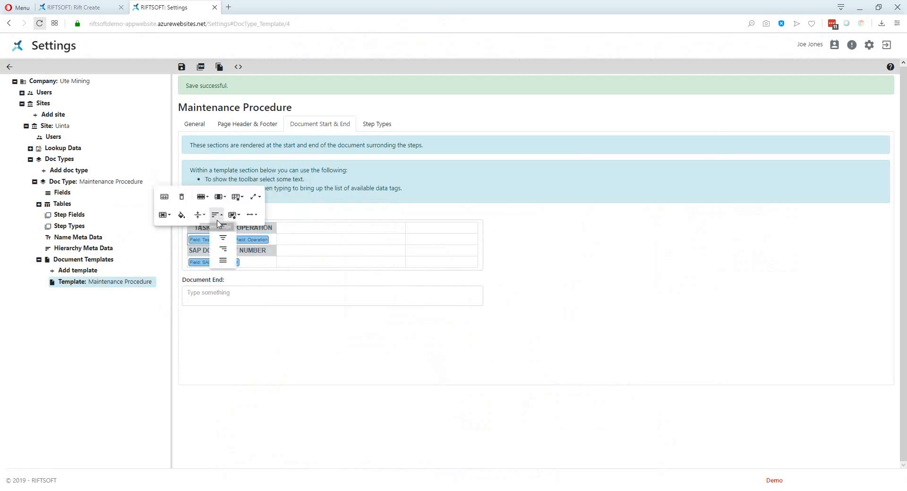
left_click(224, 244)
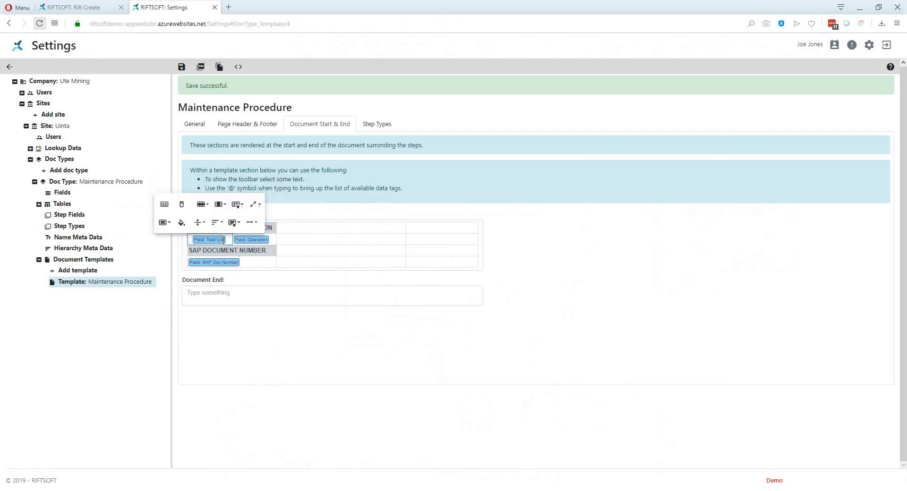
left_click(273, 240)
left_click(260, 216)
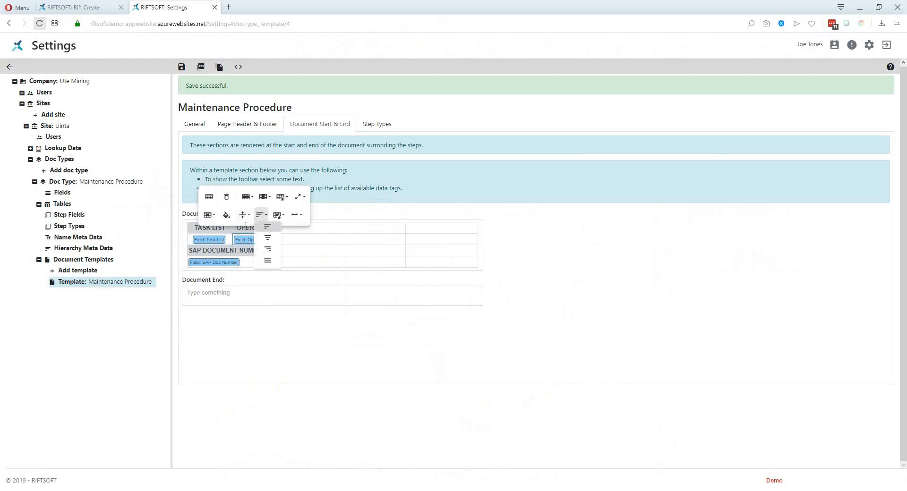
left_click(264, 231)
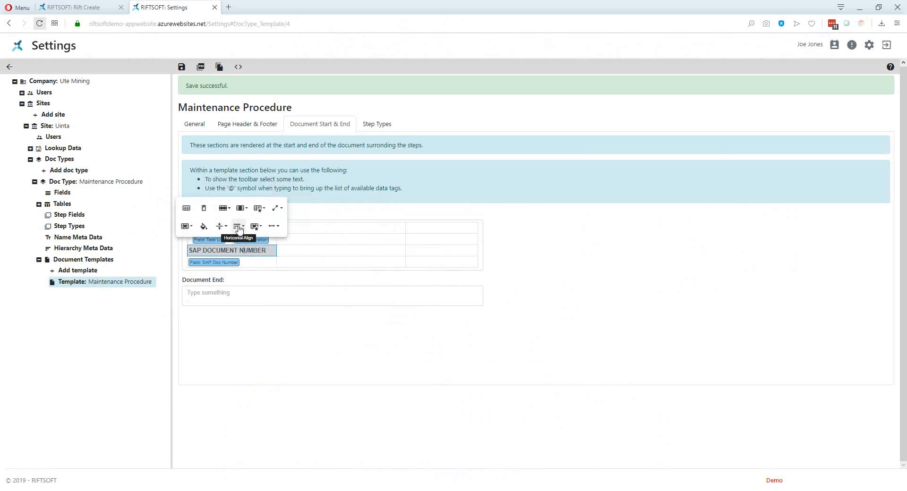
Step: Centre the SAP DOCUMENT NUMBER heading and the Field: SAP Doc Number tag beneath it horizontally
left_click(238, 227)
left_click(245, 257)
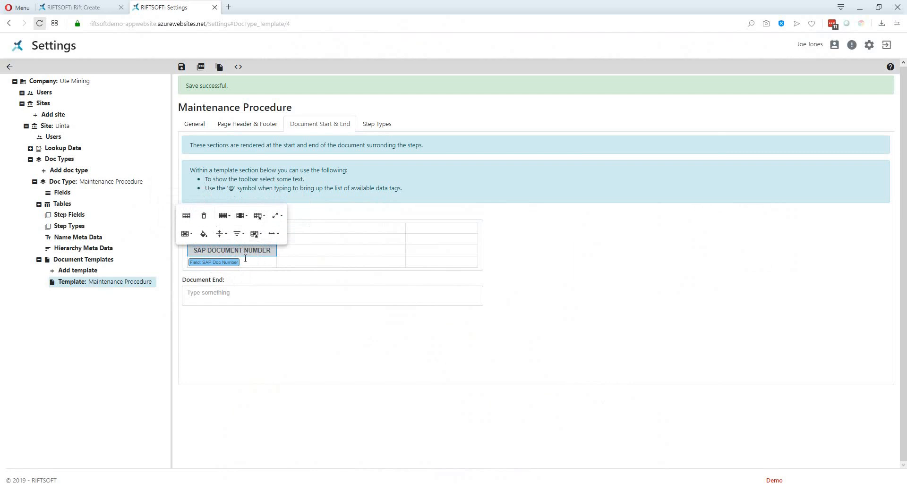
left_click(250, 262)
left_click(236, 243)
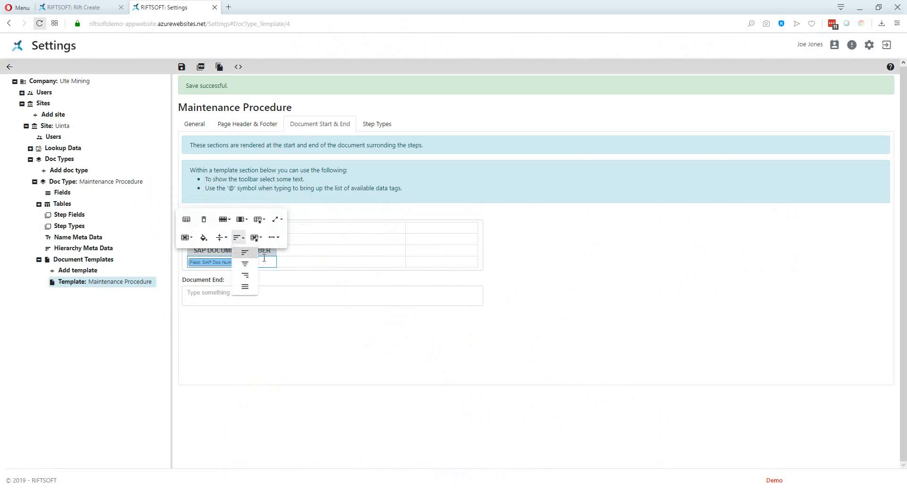
left_click(248, 269)
left_click(297, 327)
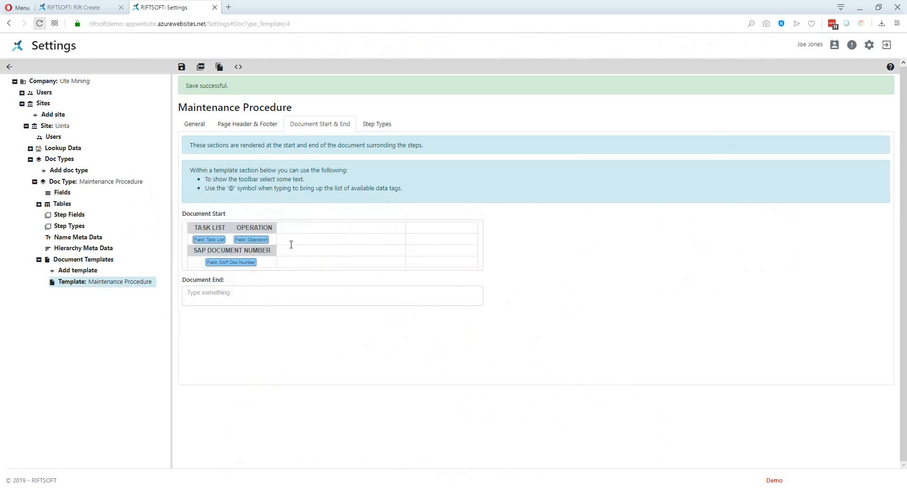
Step: Apply the Black Borders style to the whole Document Start table
left_click_drag(215, 228, 431, 266)
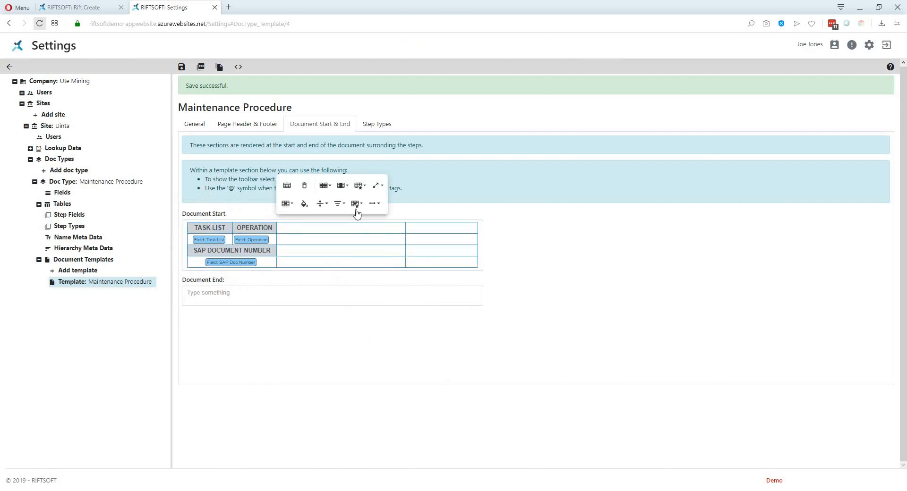
left_click(359, 185)
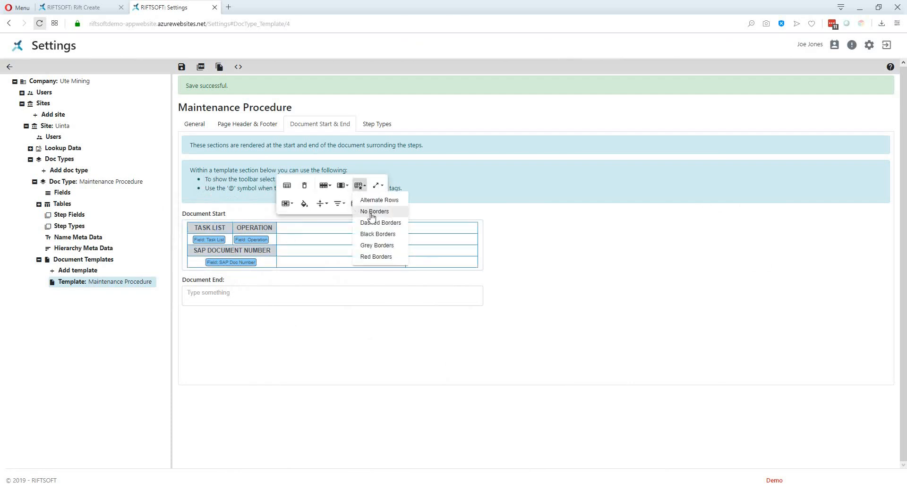
left_click(378, 234)
left_click(629, 293)
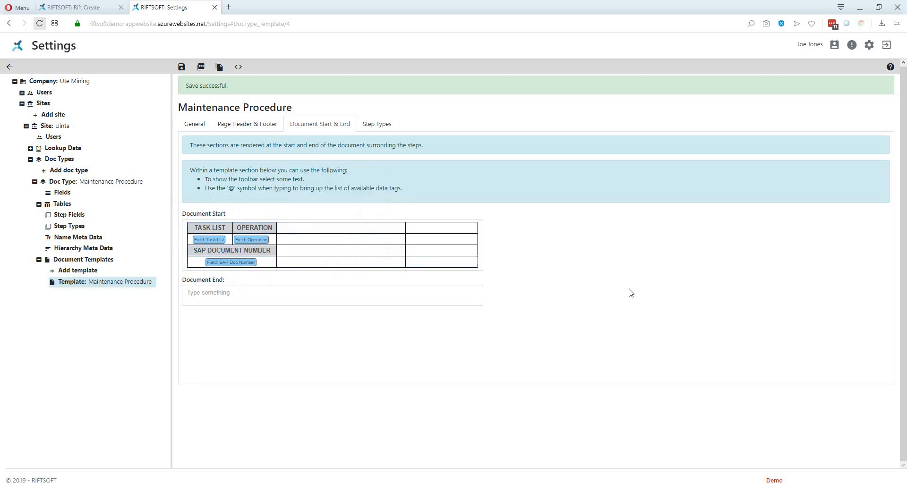
Step: Check the Unit # cell in the Word sample and merge the third column's four cells into one
key("alt+Tab")
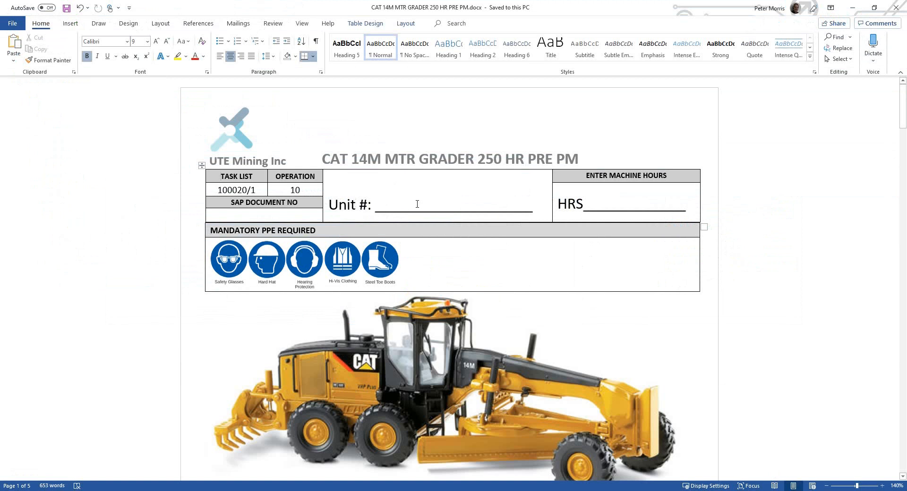
key("alt+Tab")
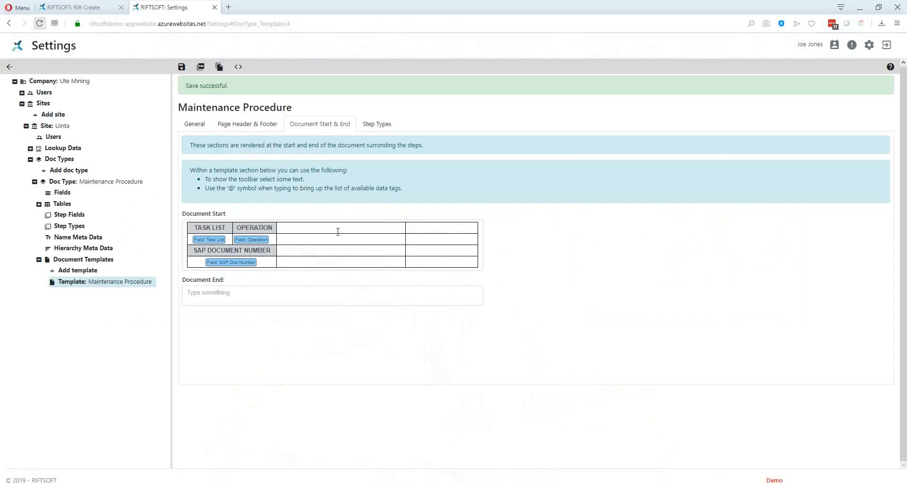
left_click_drag(303, 229, 307, 262)
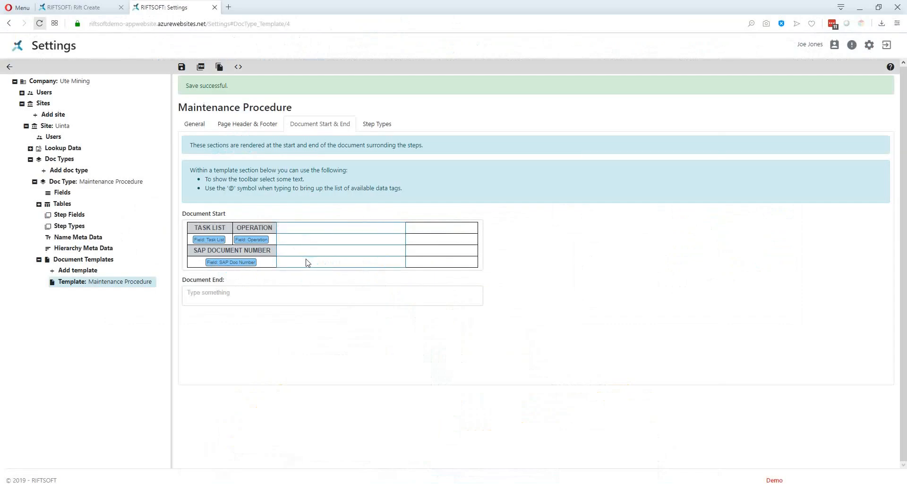
left_click(295, 208)
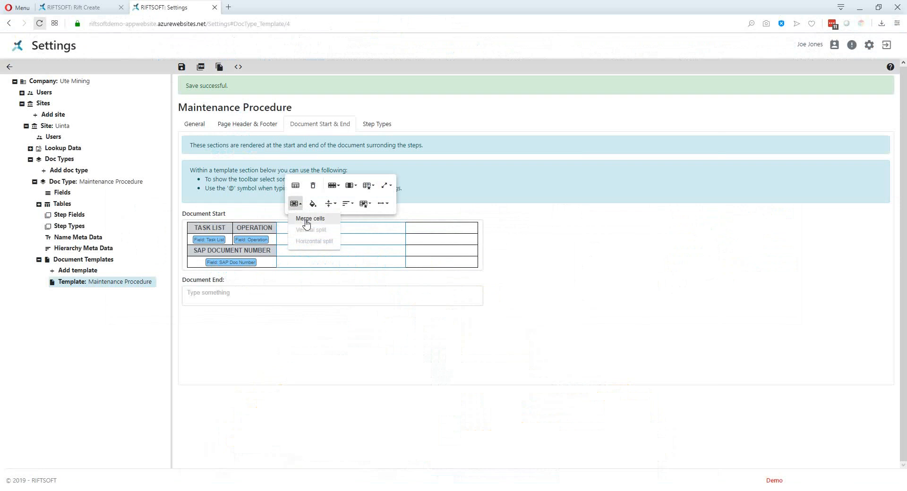
left_click(308, 219)
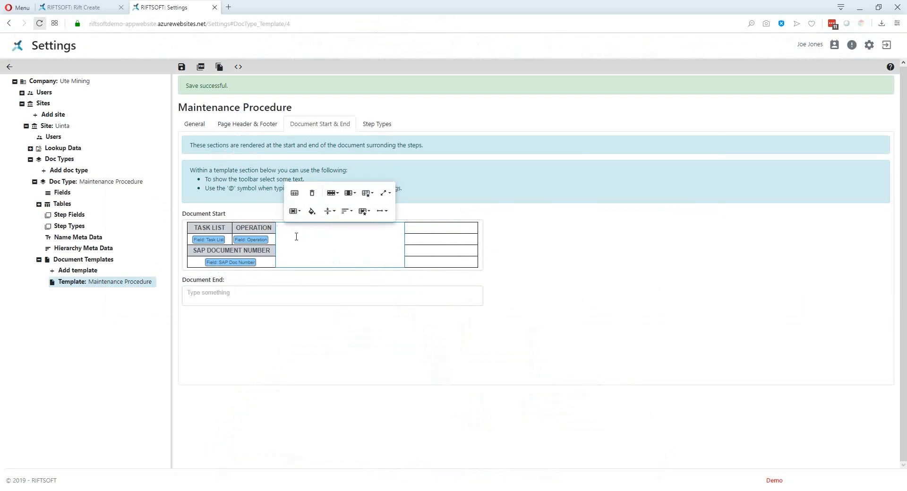
Step: Compare with the Word sample and align the merged third-column cell's content vertically to the bottom
key("alt+Tab")
key("alt+Tab")
left_click(338, 212)
left_click(333, 249)
left_click(319, 256)
Step: Enter Unit # followed by a fill-in line of underscores in the merged third-column cell
type("U")
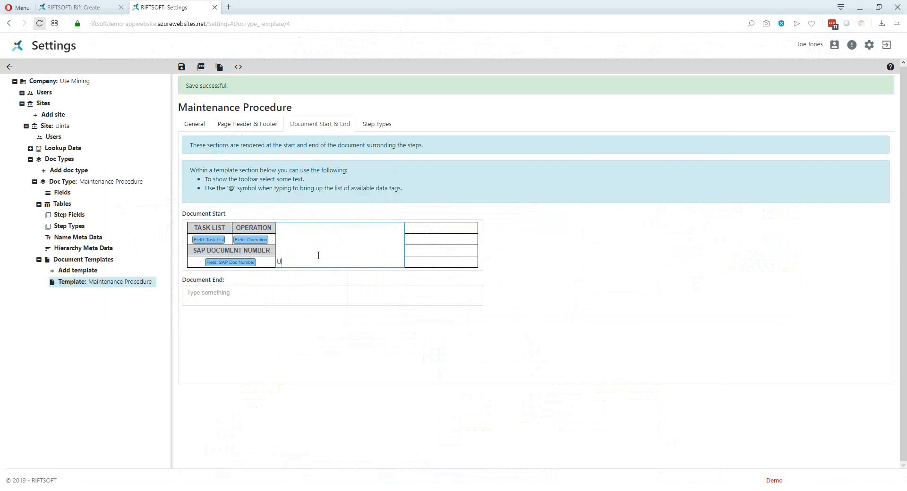
type("nit #____________")
left_click(318, 255)
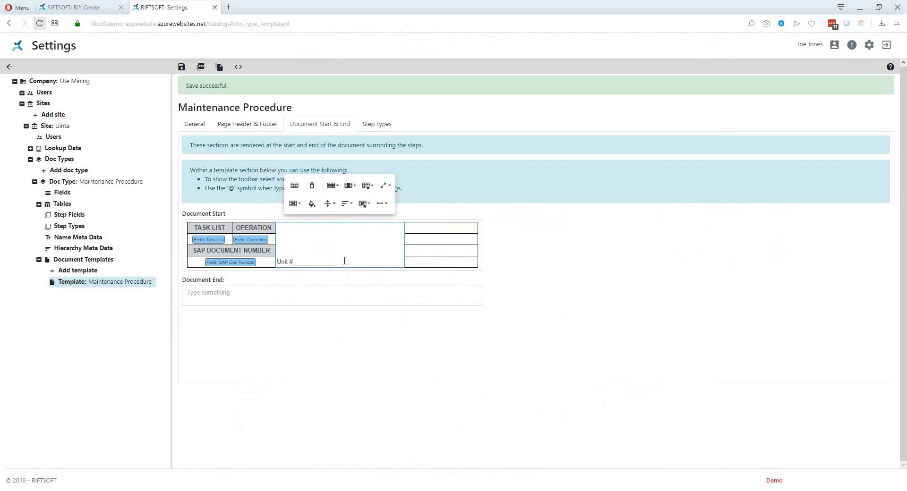
Step: Set the Unit # text to font size 16 and lengthen its underscore line to nearly fill the cell
left_click_drag(344, 261, 276, 262)
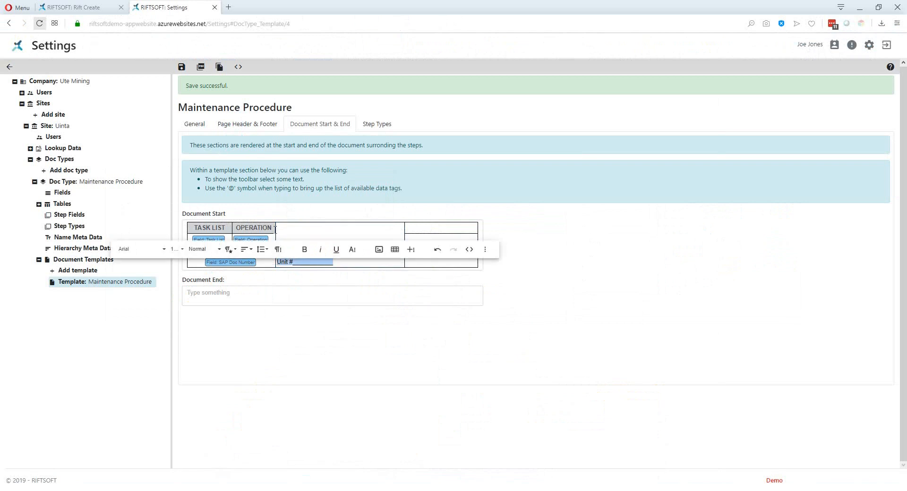
left_click(176, 249)
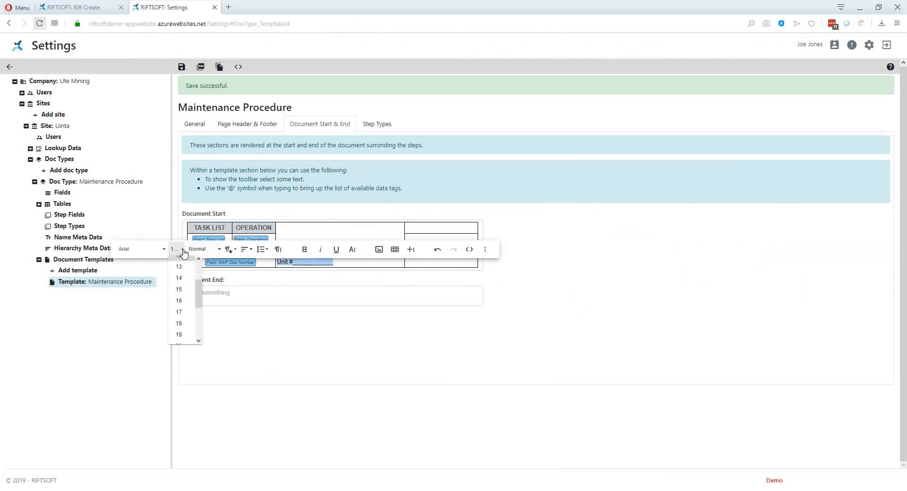
left_click(179, 300)
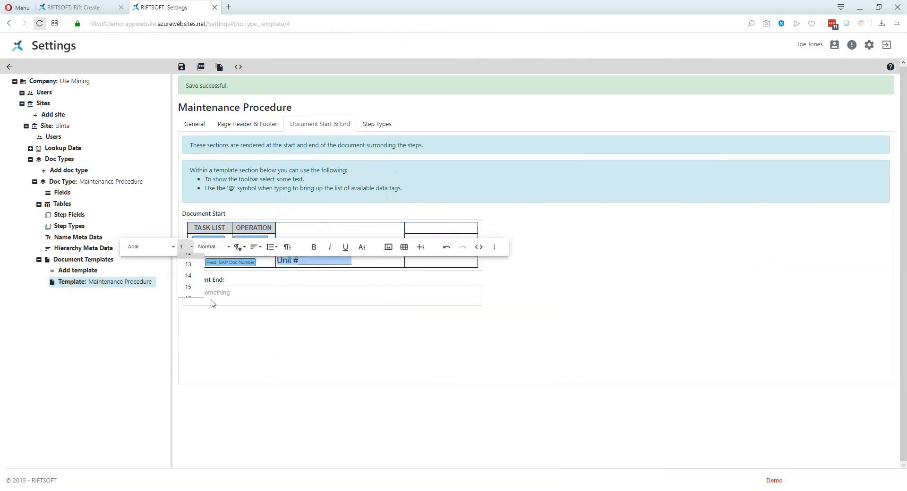
left_click(472, 323)
left_click(317, 262)
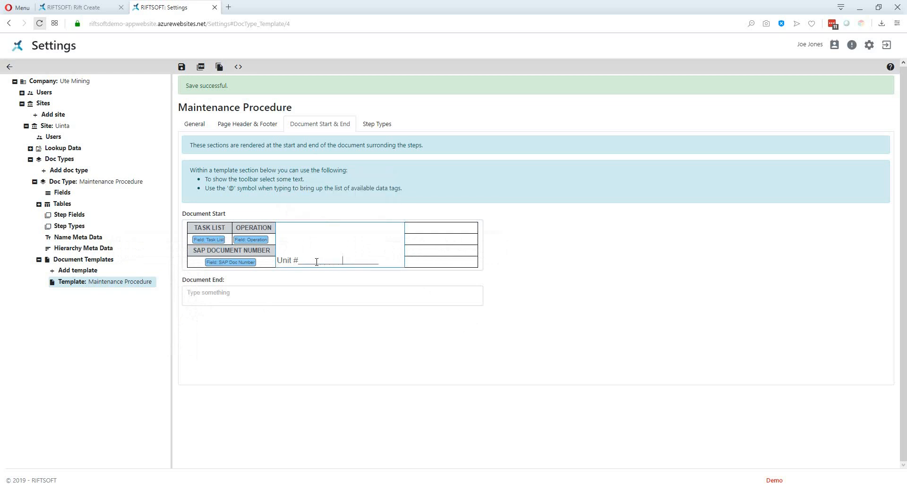
left_click(317, 262)
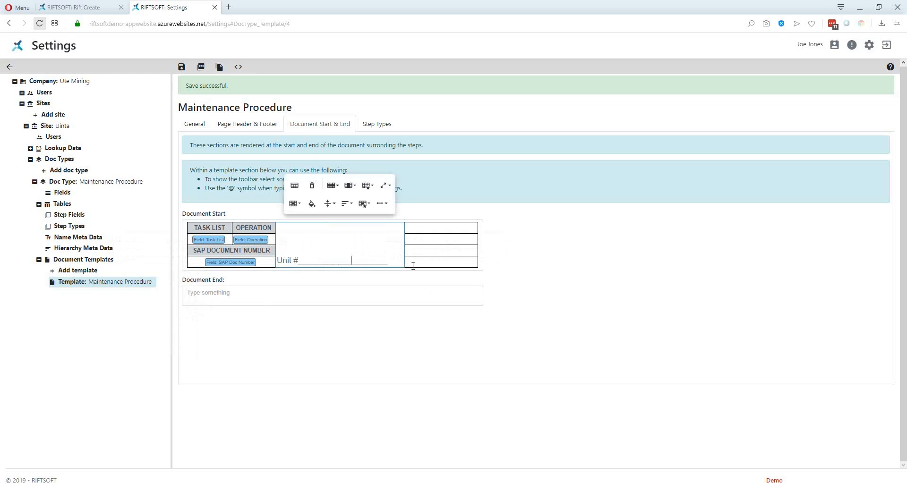
Step: Check the machine hours heading in the Word sample and enter ENTER MACHINE HRS in the fourth column's first cell
key("alt+Tab")
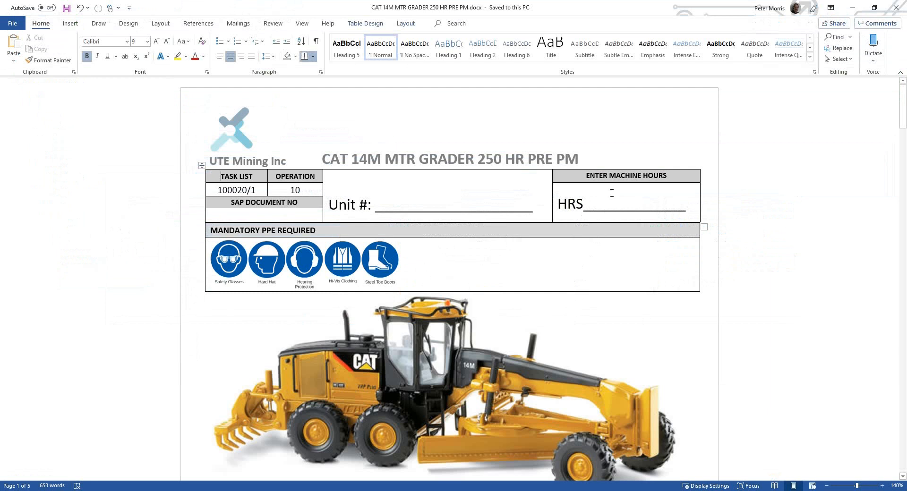
key("alt+Tab")
left_click(448, 230)
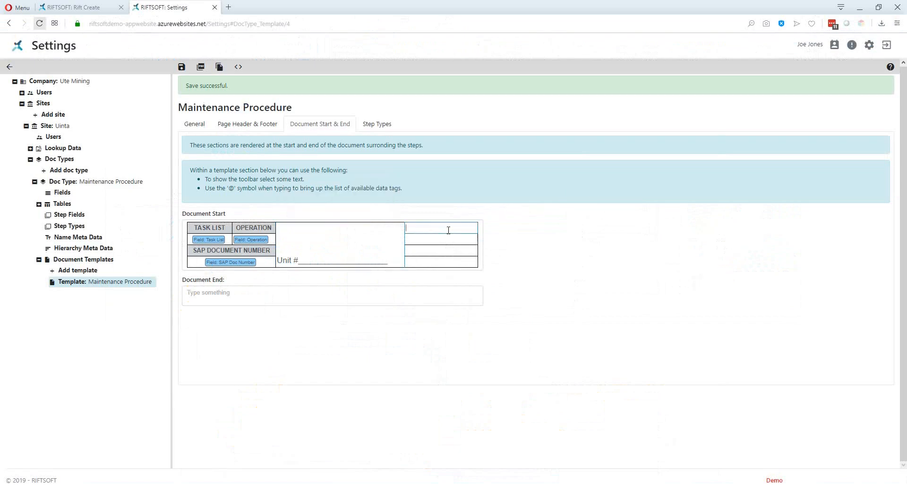
left_click(449, 231)
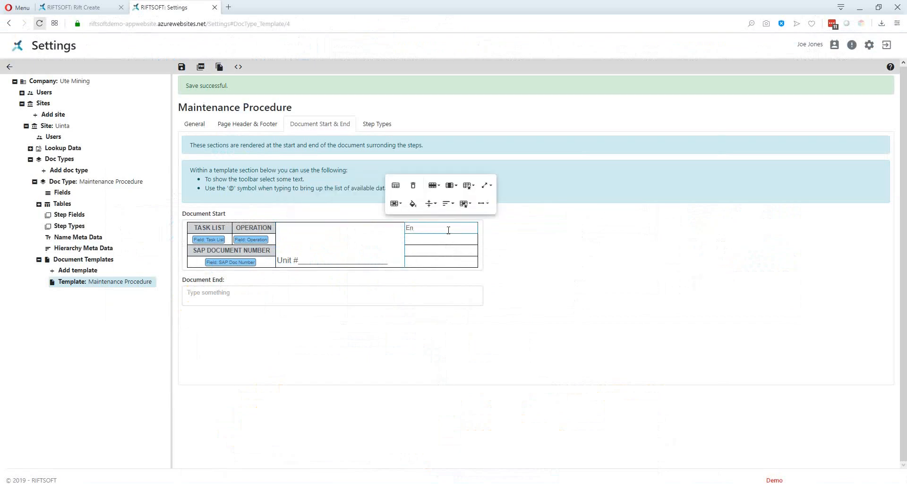
key("BackSpace")
key("BackSpace")
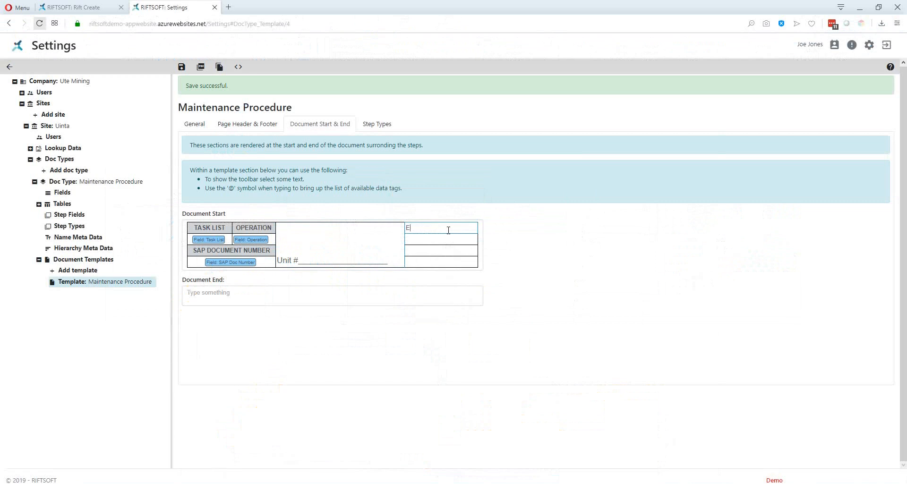
type("ENTER MACHINE HRS")
left_click(449, 230)
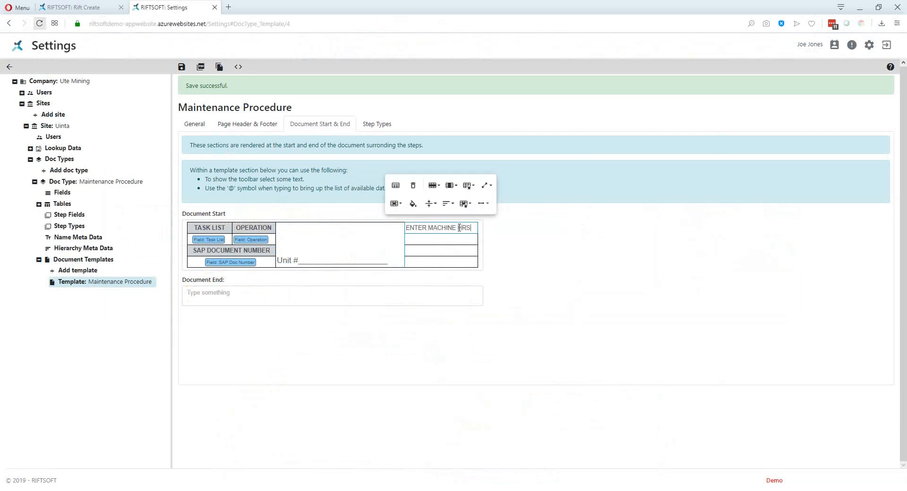
Step: Make the ENTER MACHINE HRS heading bold and shade its cell light grey like the other headings
left_click_drag(470, 228, 405, 228)
key("ctrl+c")
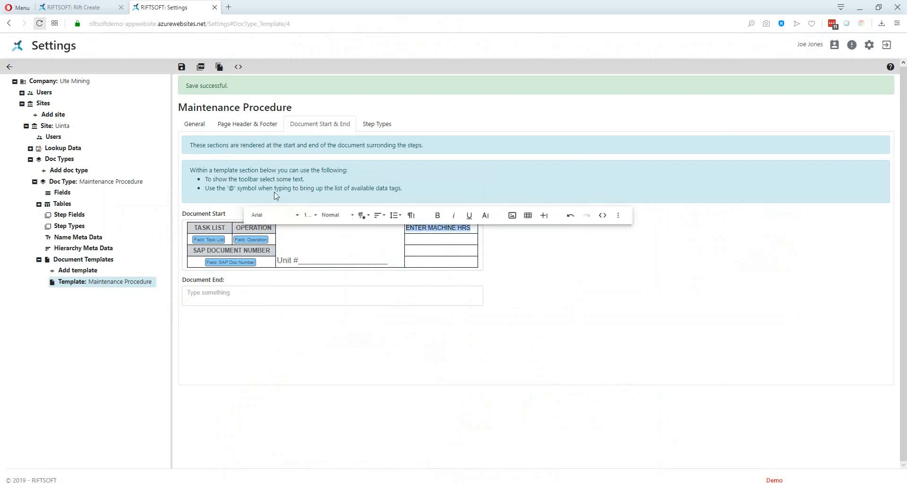
left_click(438, 216)
left_click(441, 234)
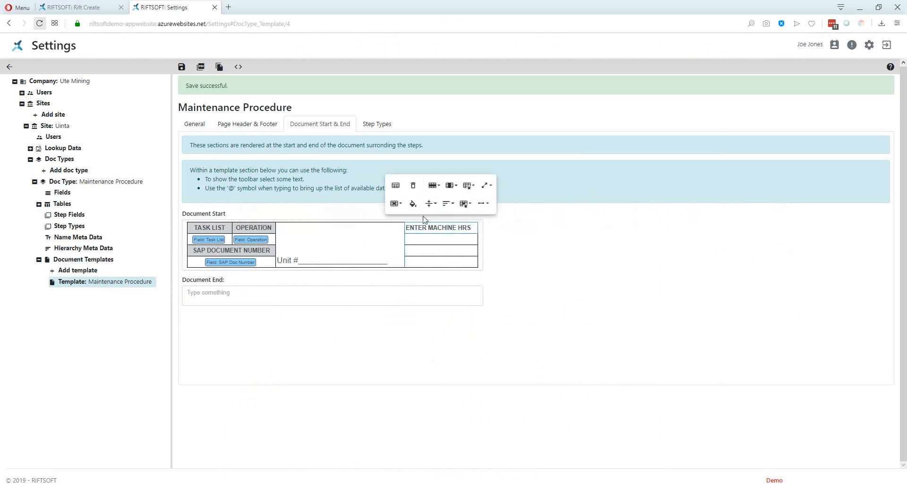
left_click(413, 203)
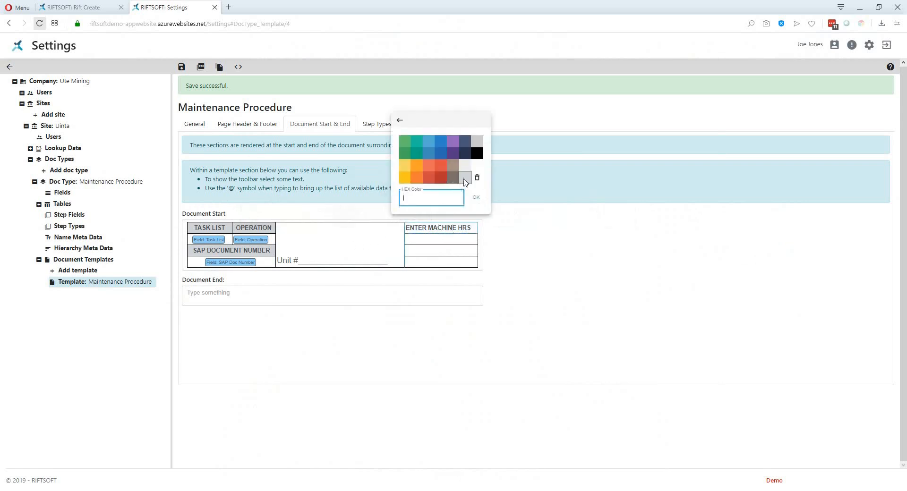
left_click(464, 178)
left_click(602, 274)
Step: Compare with the Word sample, merge the three cells below ENTER MACHINE HRS and align the merged cell vertically to the bottom
key("alt+Tab")
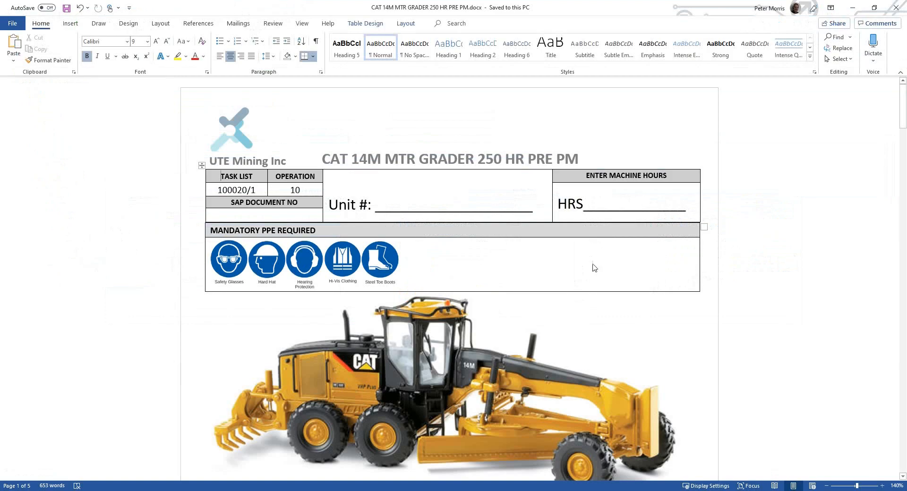
key("alt+Tab")
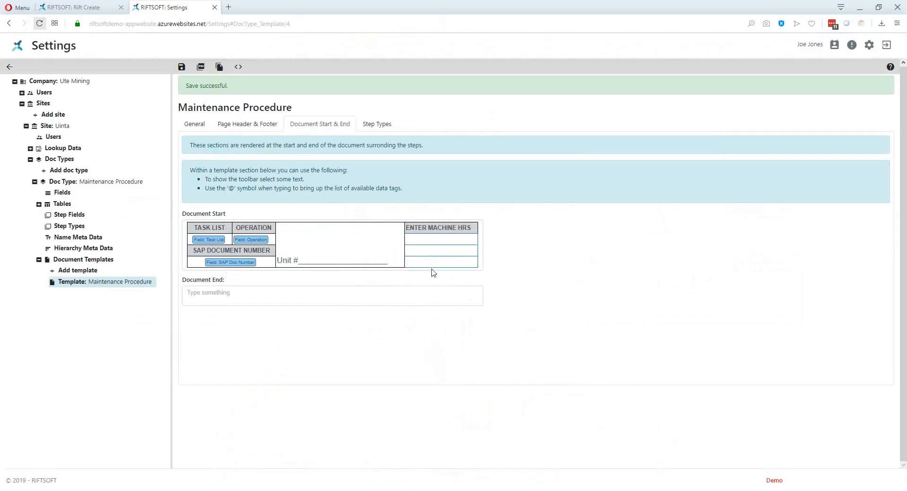
left_click(434, 266)
left_click(395, 215)
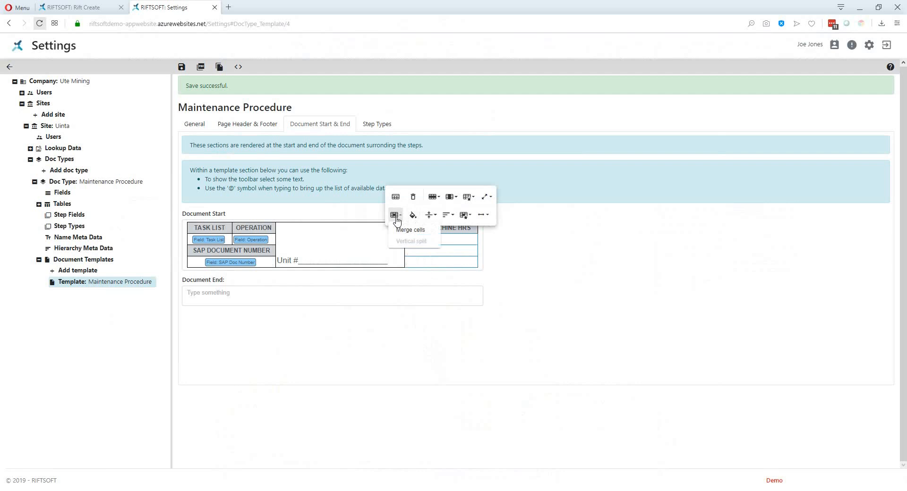
left_click(406, 235)
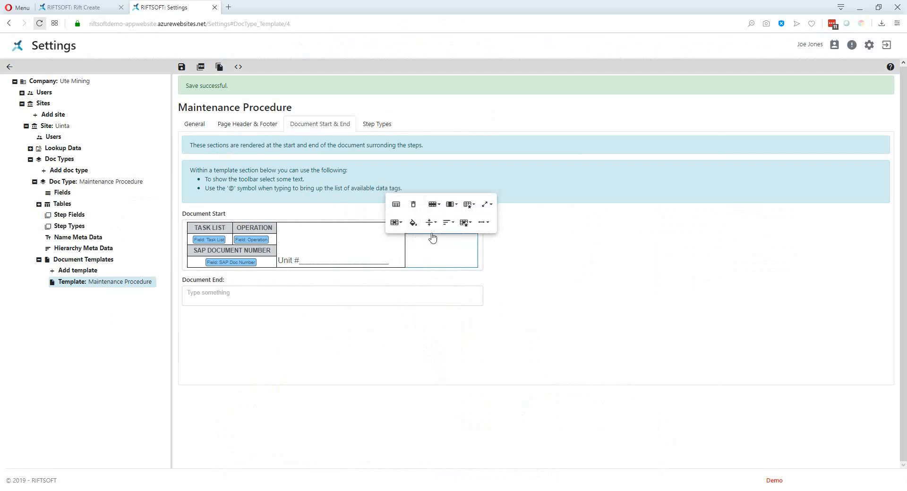
left_click(430, 222)
left_click(439, 260)
Step: Enter HRS: followed by a fill-in line of underscores in the merged fourth-column cell and set it to font size 16
key("alt+Tab")
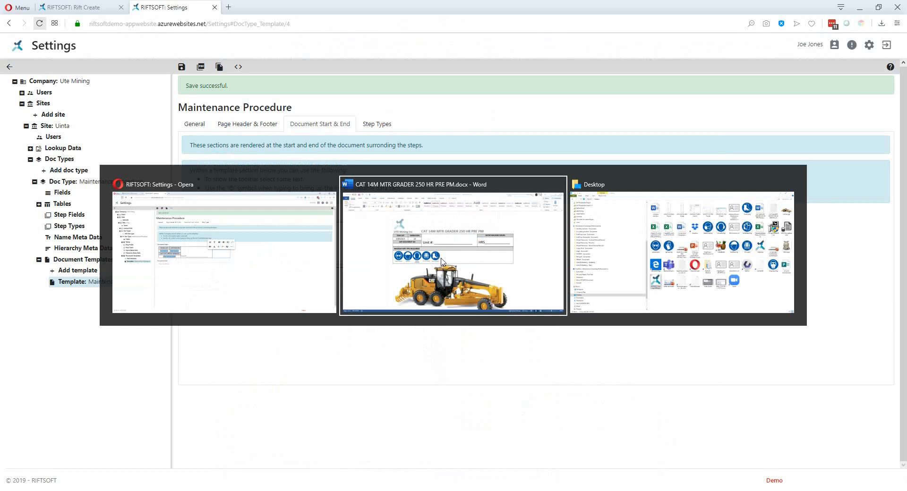
key("alt+Tab")
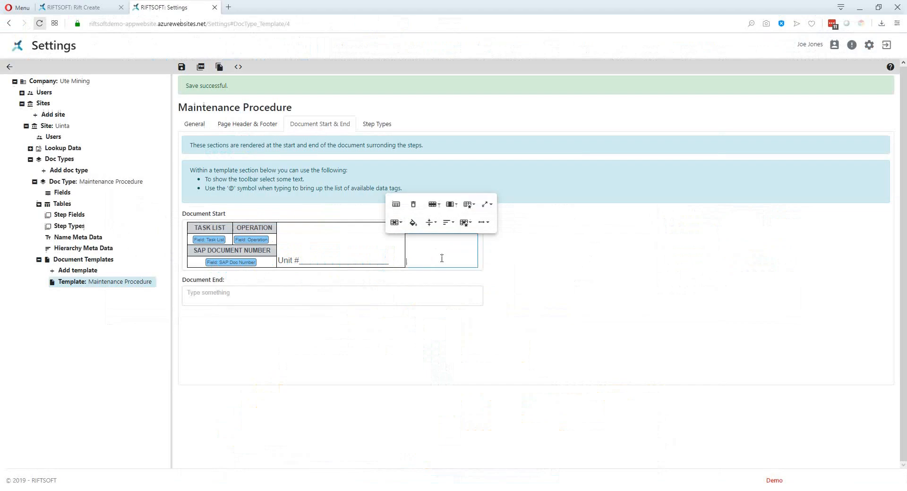
key("ctrl+v")
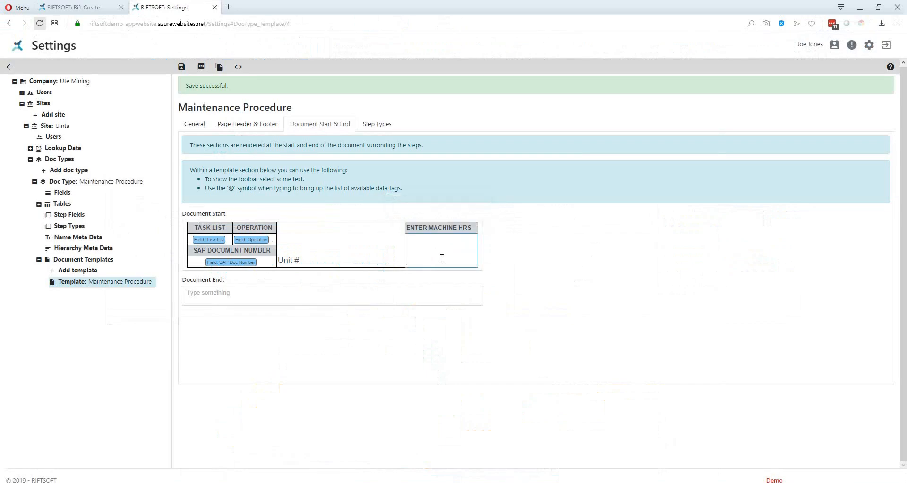
type("HRS: _")
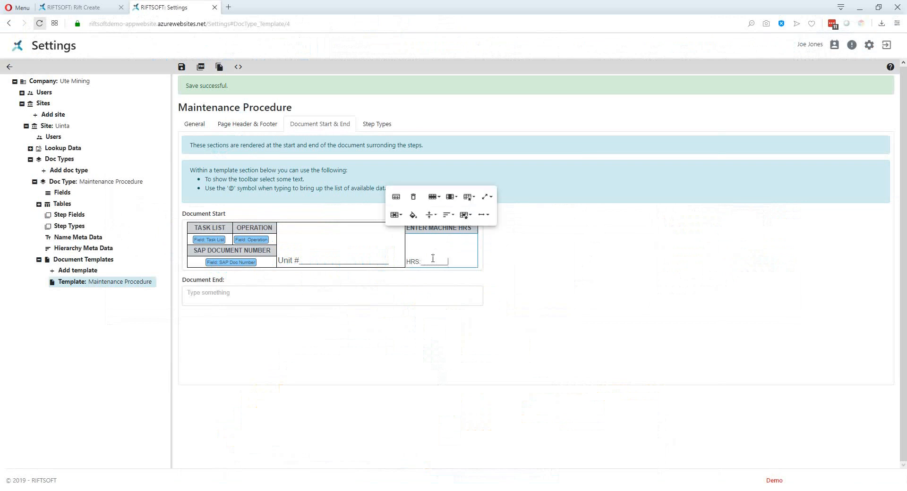
left_click_drag(451, 261, 406, 262)
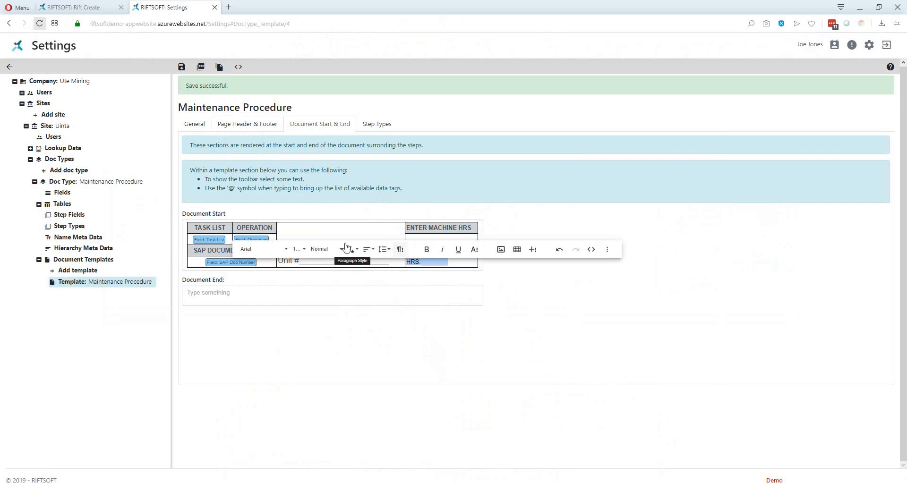
left_click(301, 254)
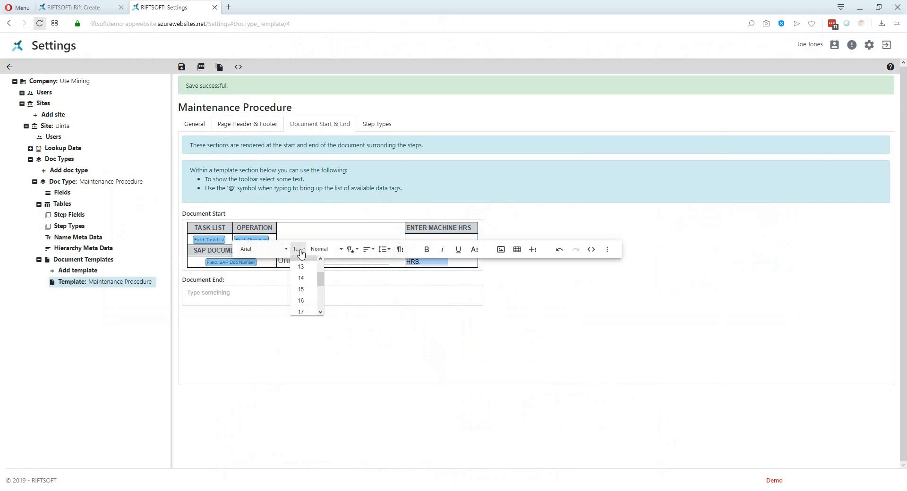
left_click(304, 303)
left_click(338, 308)
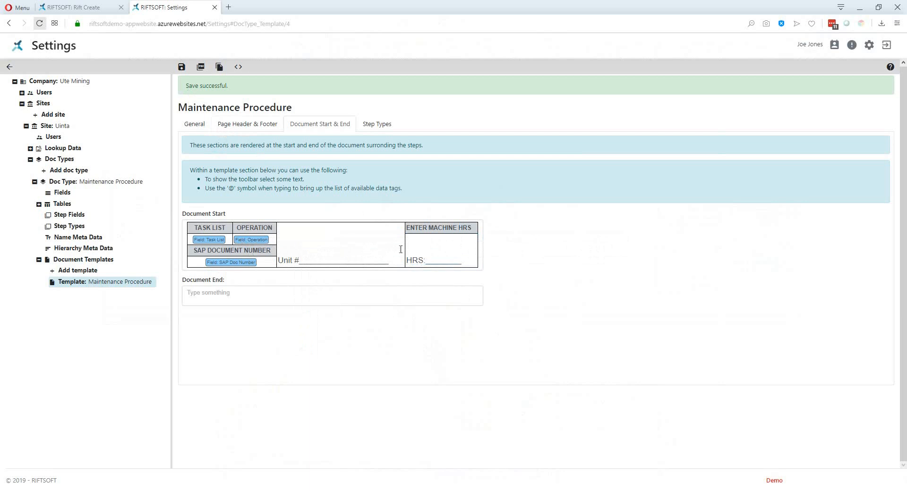
Step: Following the Word sample, add a one-column, two-row table below the existing one and enter MANDATORY PPE REQUIRED in its first row
left_click(334, 269)
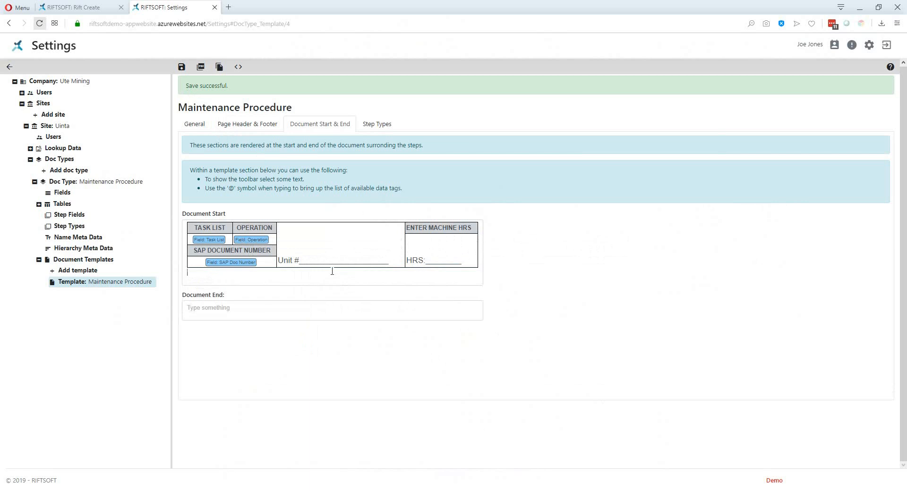
key("alt+Tab")
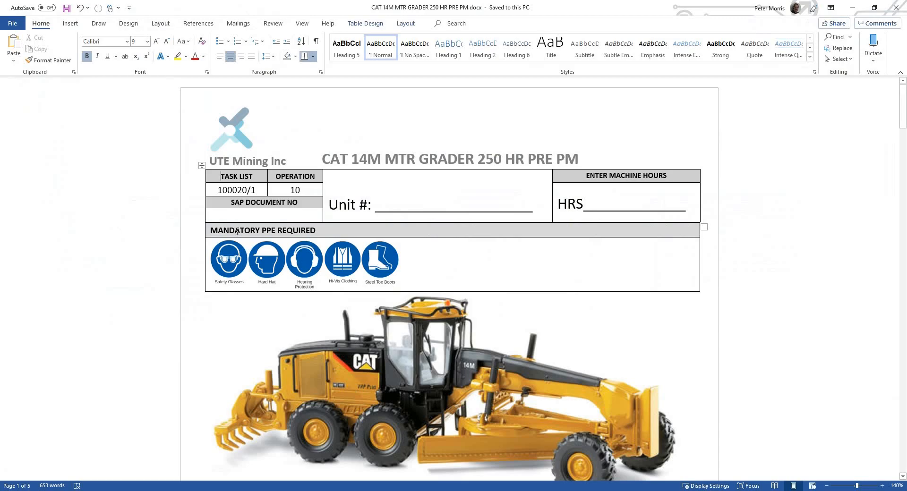
key("alt+Tab")
left_click(290, 275)
type("M")
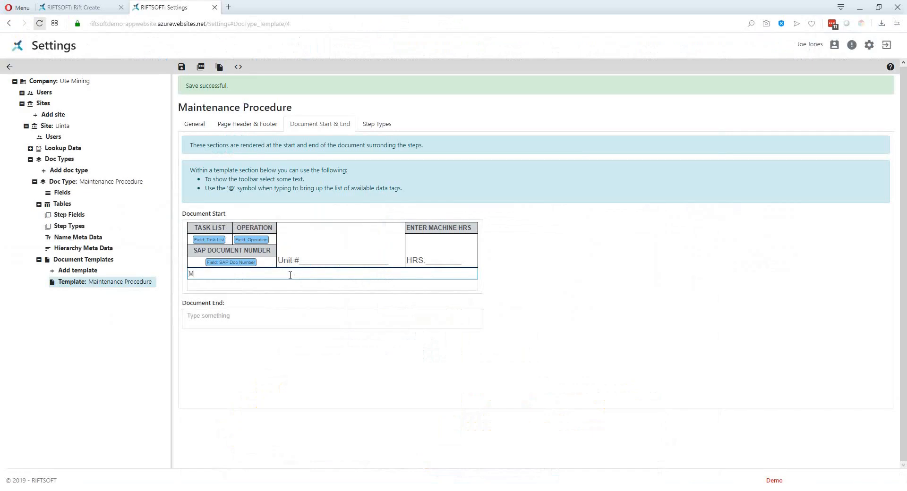
type("ANDATORY PPE REQUIRED")
left_click(290, 276)
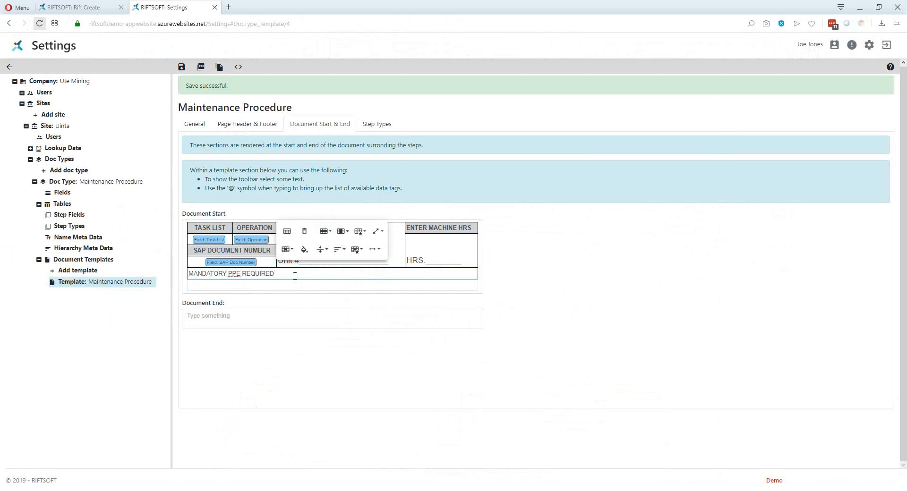
Step: Make the MANDATORY PPE REQUIRED heading bold and shade its cell light grey
left_click_drag(295, 276, 193, 274)
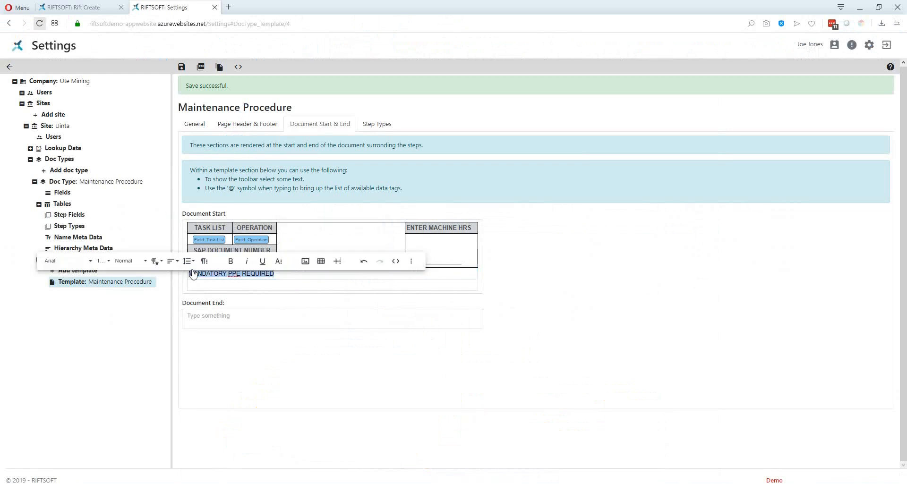
left_click(230, 261)
left_click(282, 277)
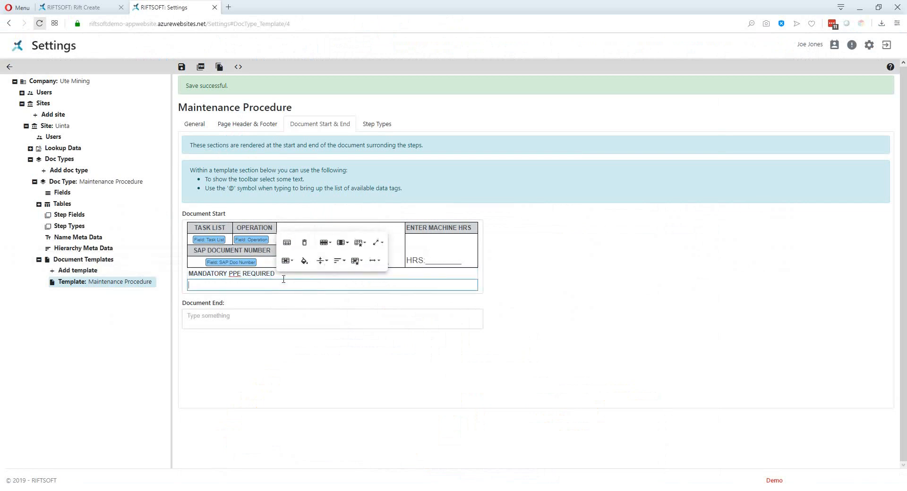
left_click(304, 250)
left_click(353, 224)
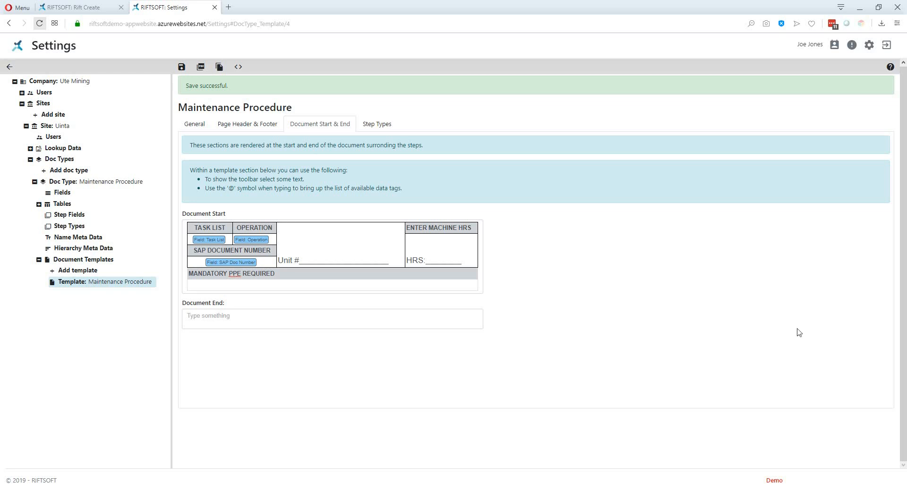
Step: Insert the data tags PPE Start, PPE > Image and PPE End in sequence in the row below the MANDATORY PPE REQUIRED heading
left_click(315, 285)
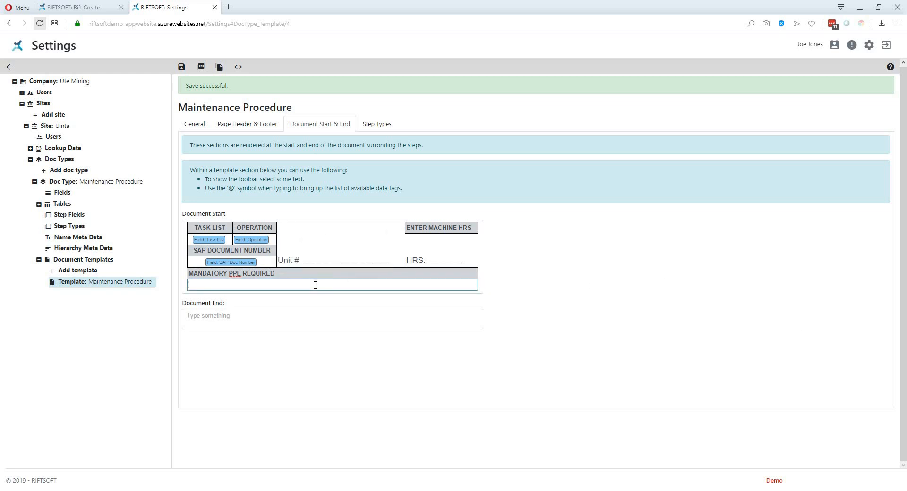
type("@")
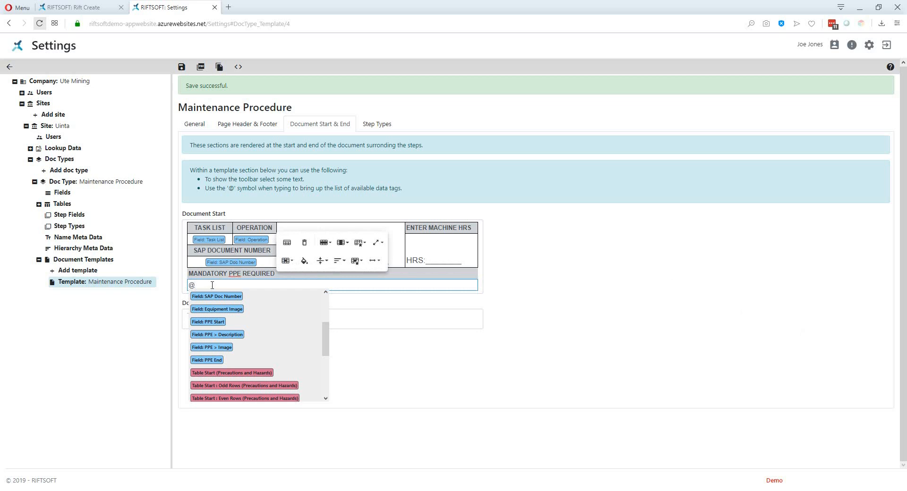
type("ppe")
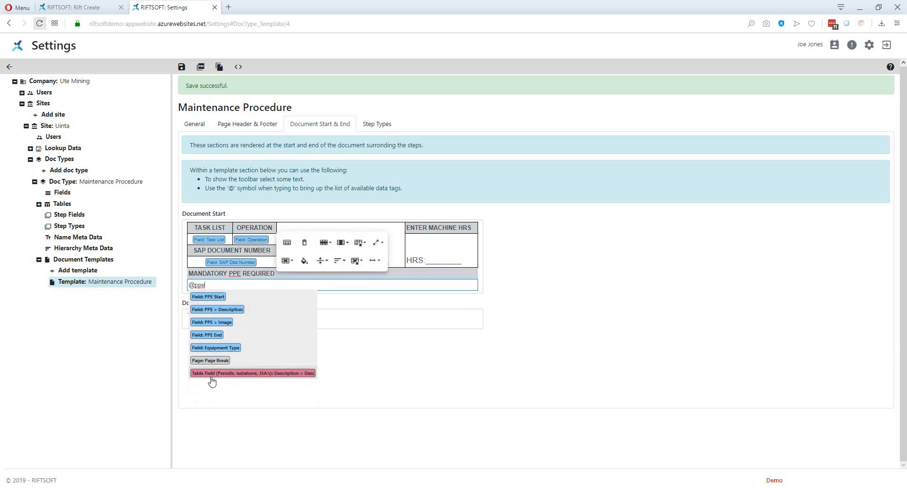
left_click(202, 298)
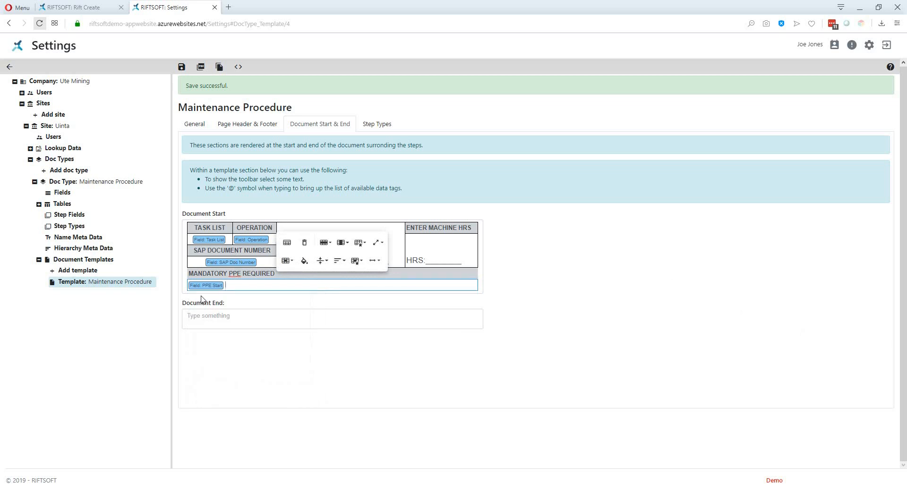
type("@")
type("ppe")
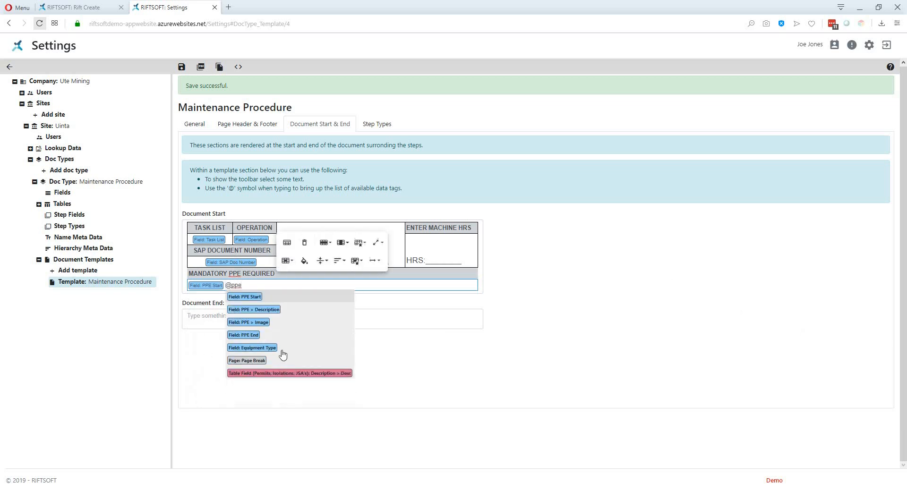
left_click(251, 323)
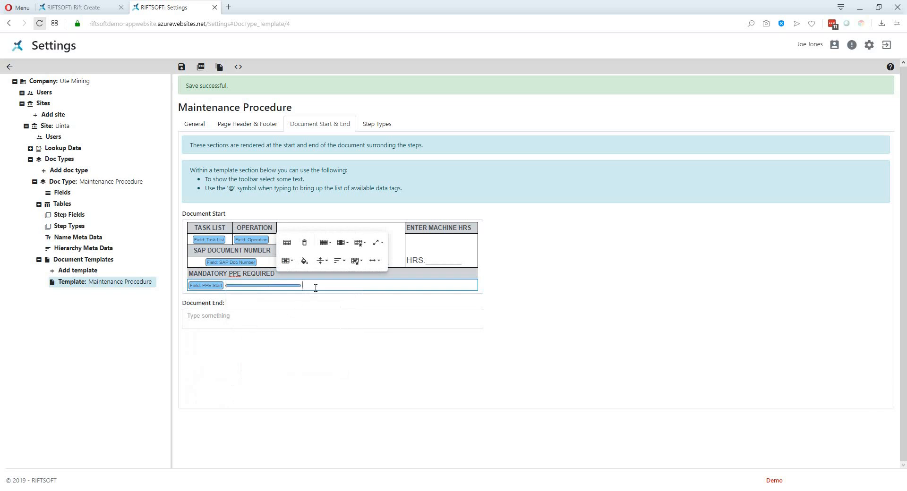
type("@")
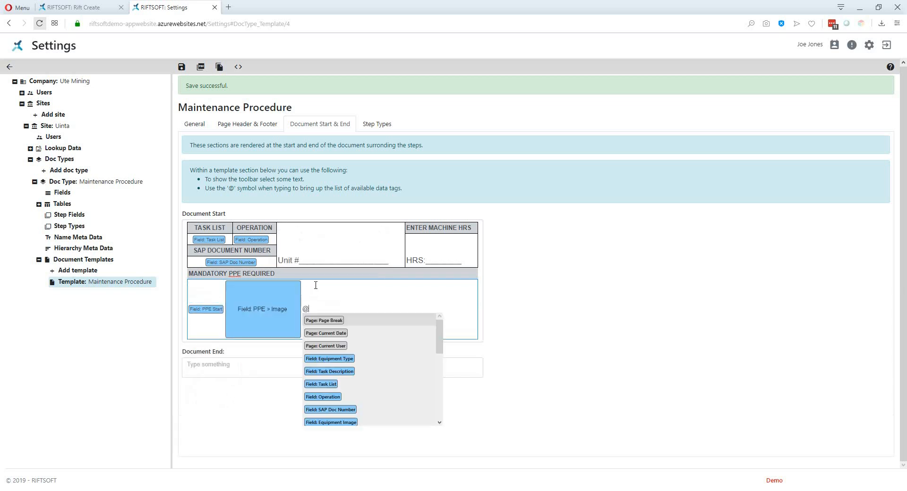
type("ppe")
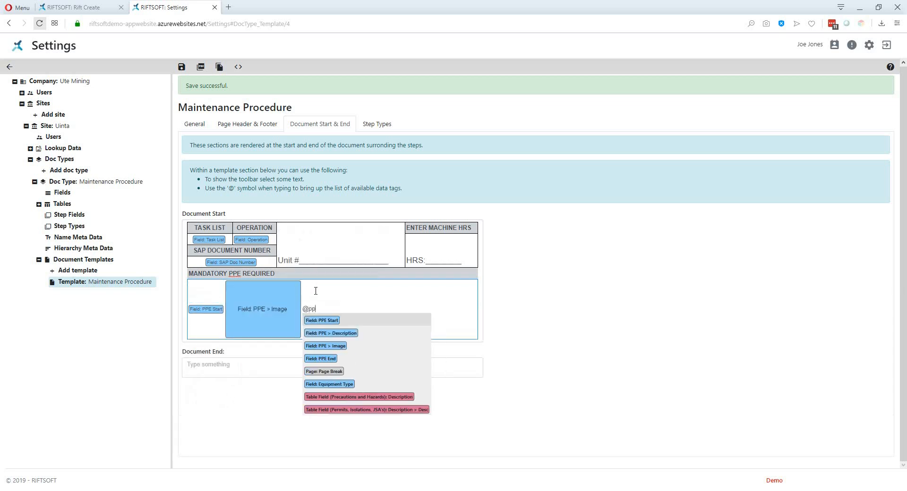
left_click(325, 360)
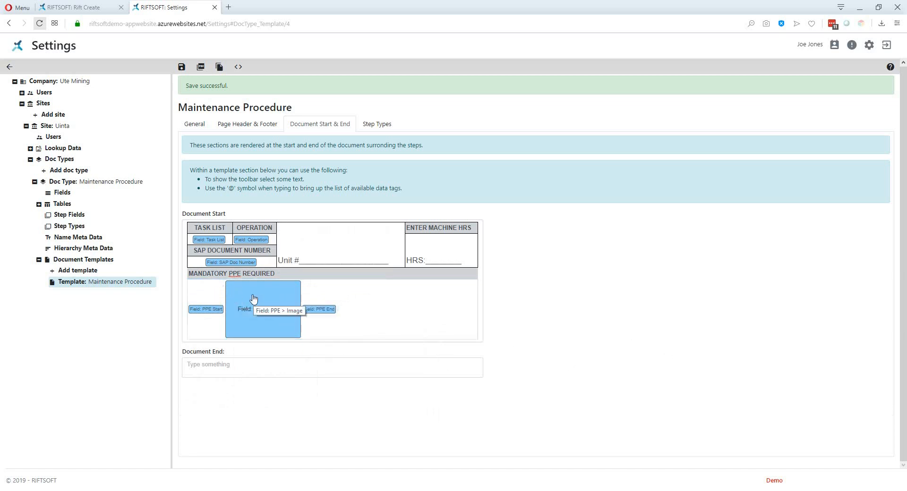
Step: Compare the PPE selections in the CAT 14M MTR GRADER-250 HR PRE PM document details with the PPE icons in the Word sample
left_click(115, 16)
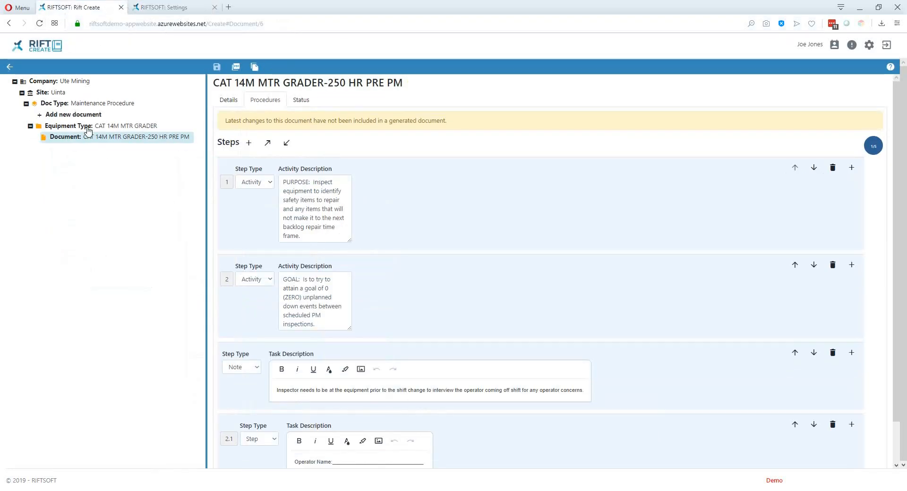
left_click(230, 101)
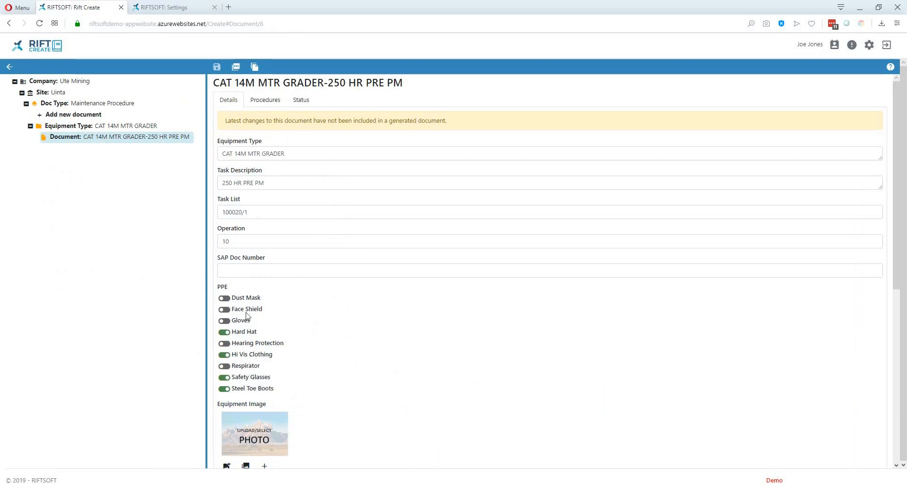
key("alt+Tab")
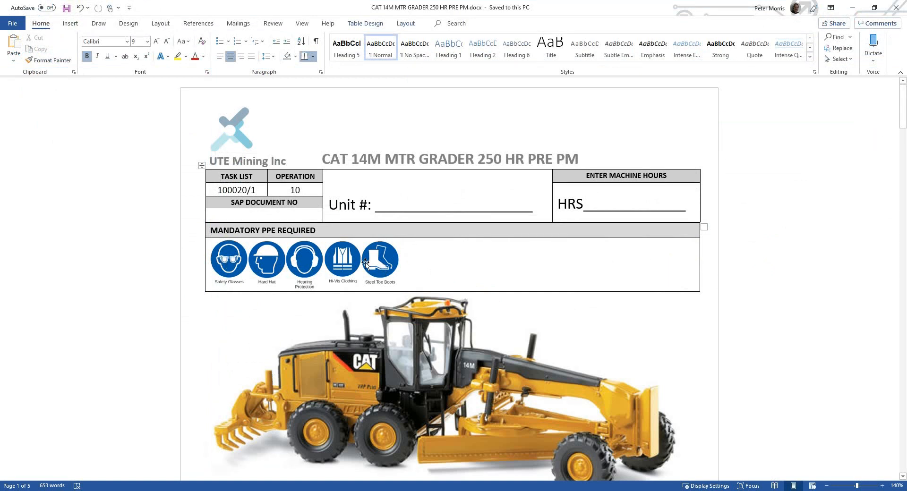
key("alt+Tab")
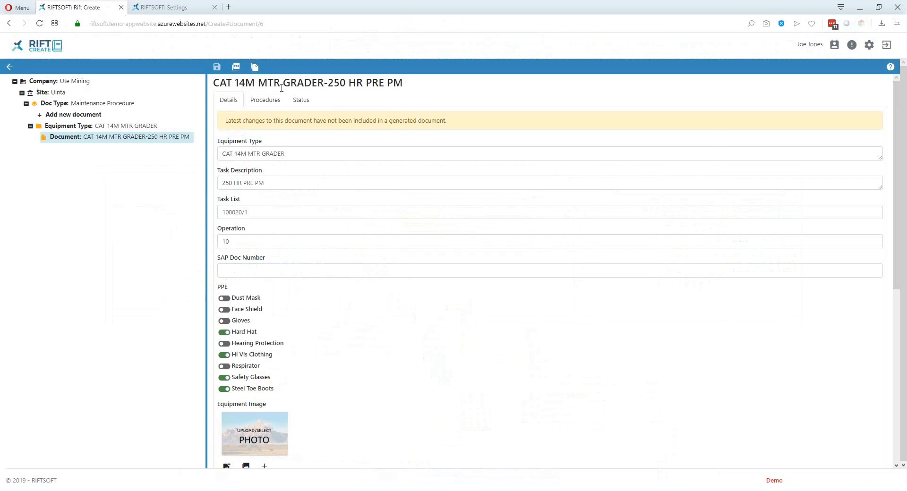
Step: Back in the Maintenance Procedure template, open the Document Start section's HTML source at the PPE > Image tag
left_click(177, 8)
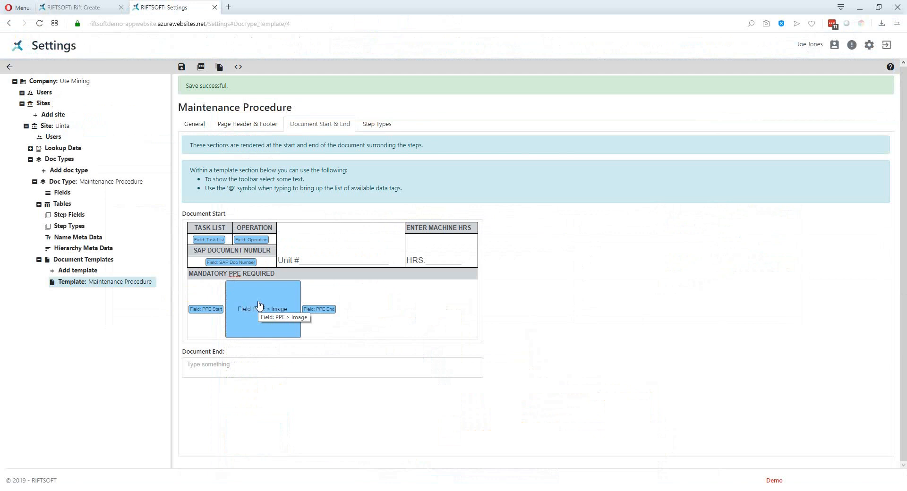
left_click(339, 290)
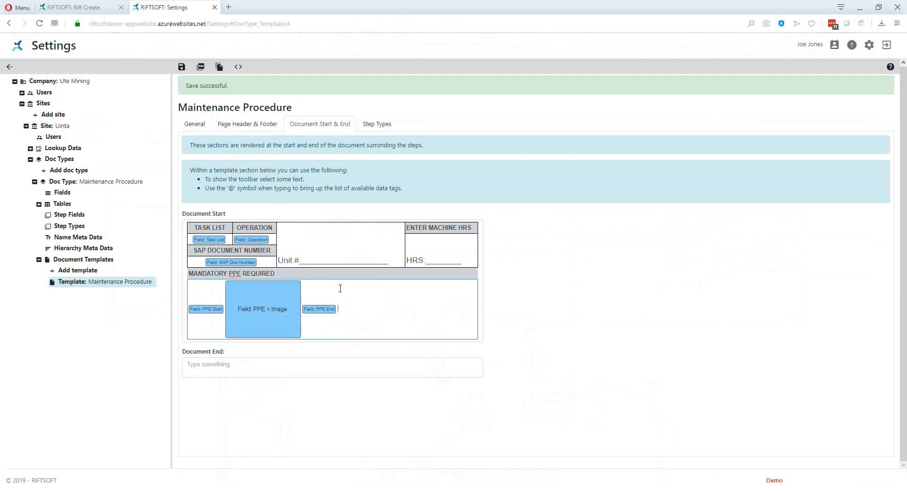
triple_click(340, 289)
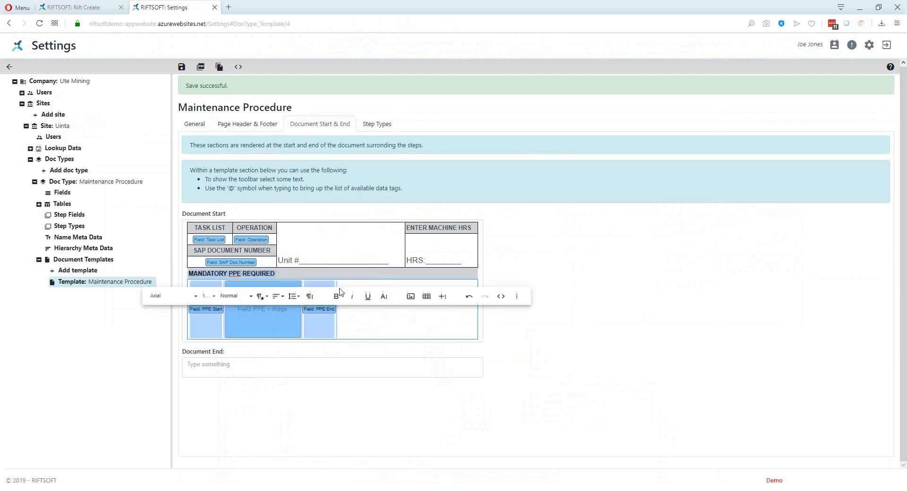
left_click(501, 297)
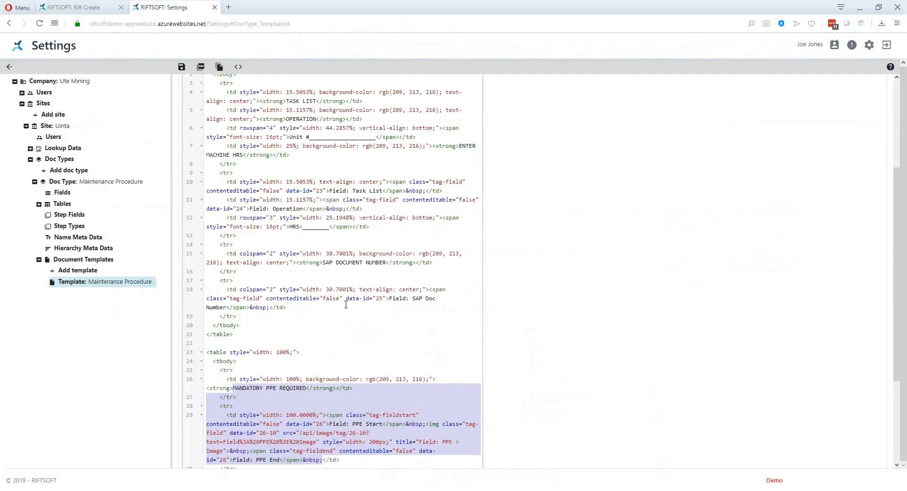
scroll(346, 304, "down", 3)
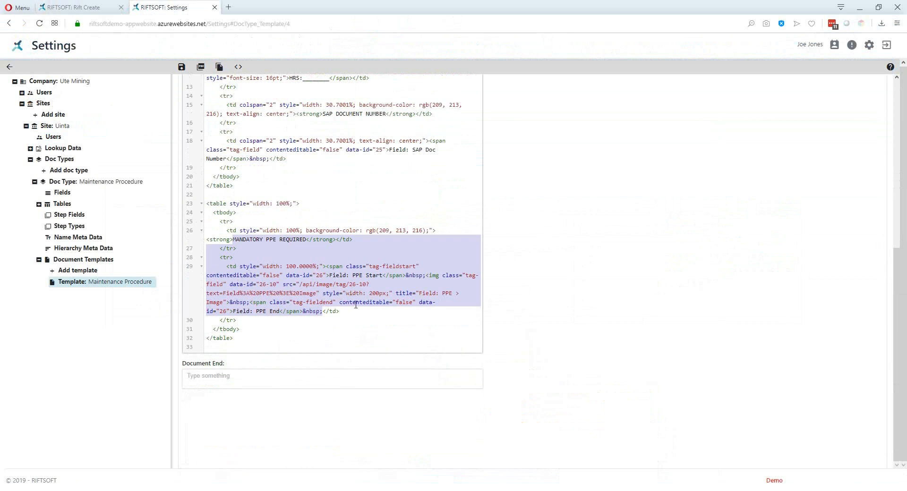
Step: Set the PPE > Image tag's width style to 10%, return to the visual view and save the template
left_click(378, 293)
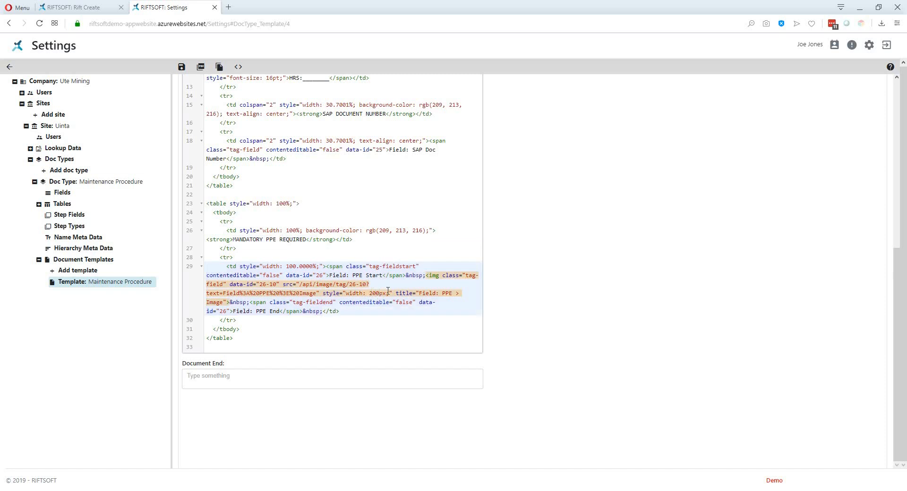
key("BackSpace")
key("BackSpace")
key("BackSpace")
key("BackSpace")
key("BackSpace")
type("10%")
left_click(469, 198)
key("ctrl+s")
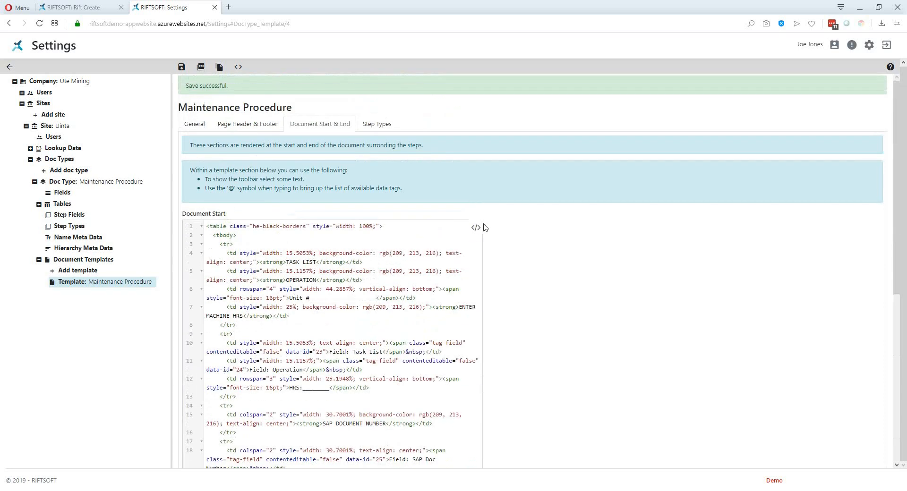
left_click(476, 230)
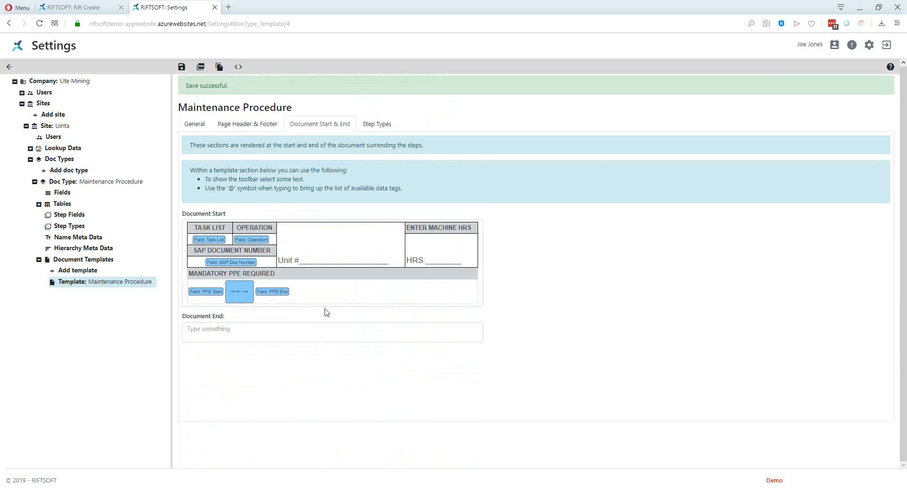
left_click(188, 69)
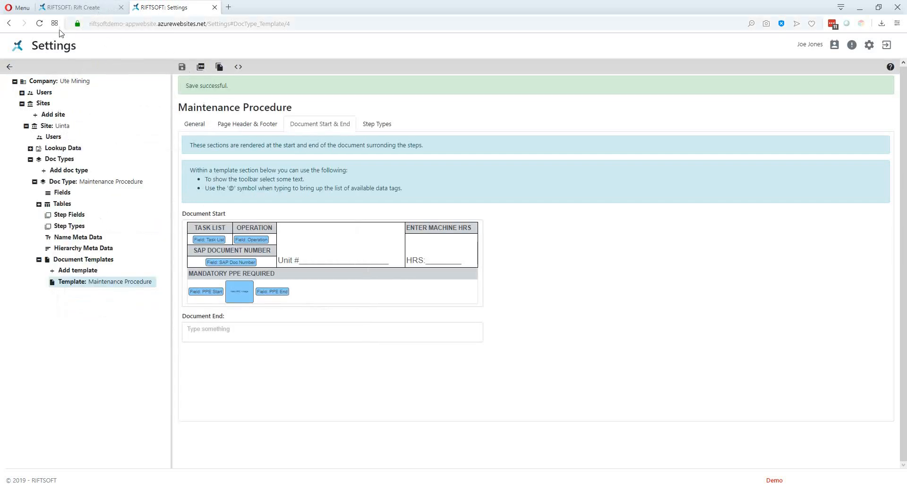
Step: Generate a preview of the CAT 14M MTR GRADER-250 HR PRE PM document to check the PPE section
left_click(78, 7)
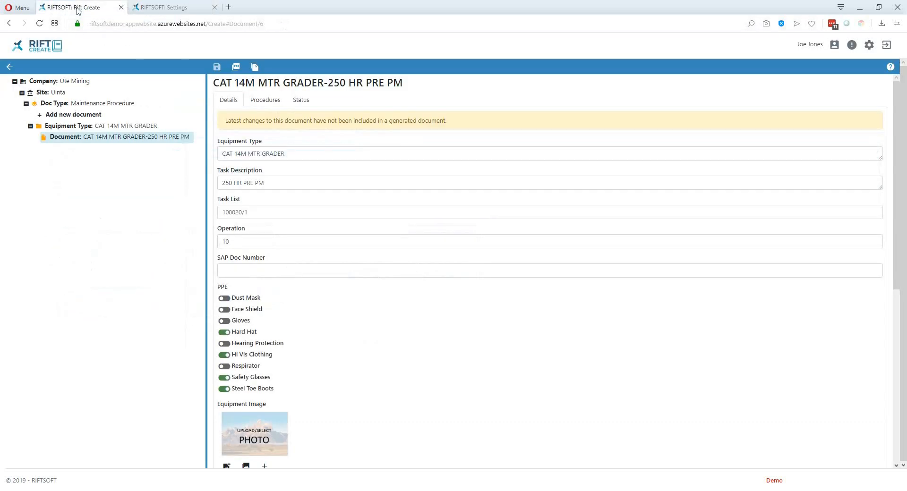
left_click(235, 67)
left_click(235, 68)
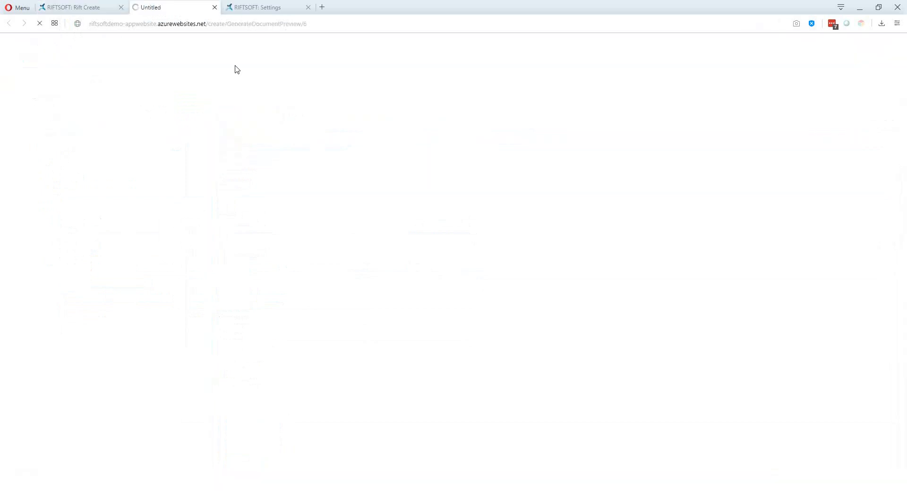
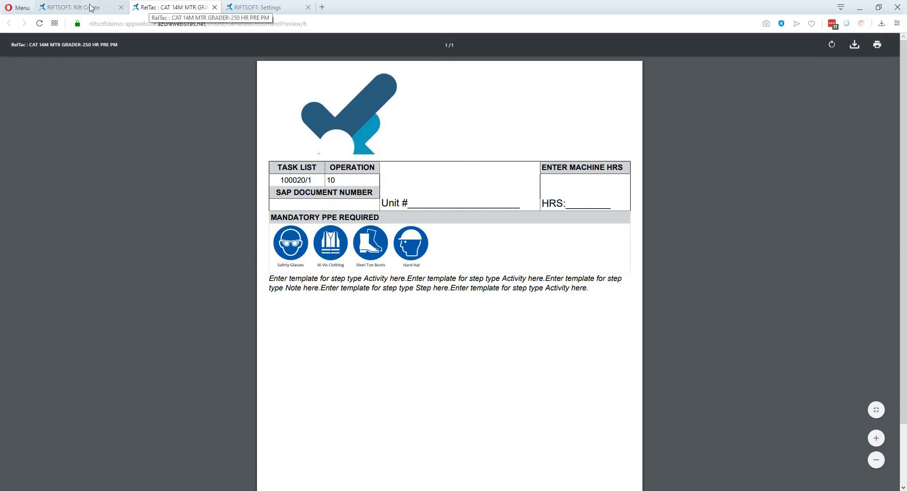
Step: Apply the Black Borders style to the MANDATORY PPE REQUIRED table in the template's Document Start section
left_click(269, 7)
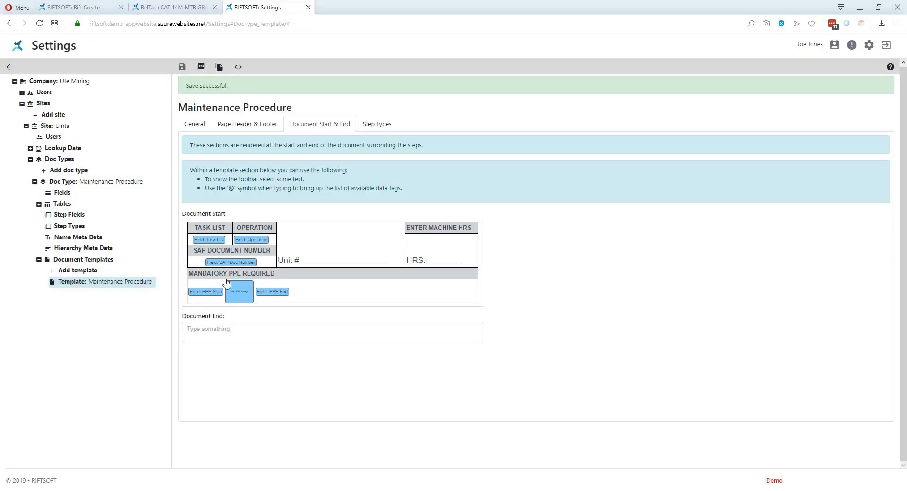
left_click(337, 291)
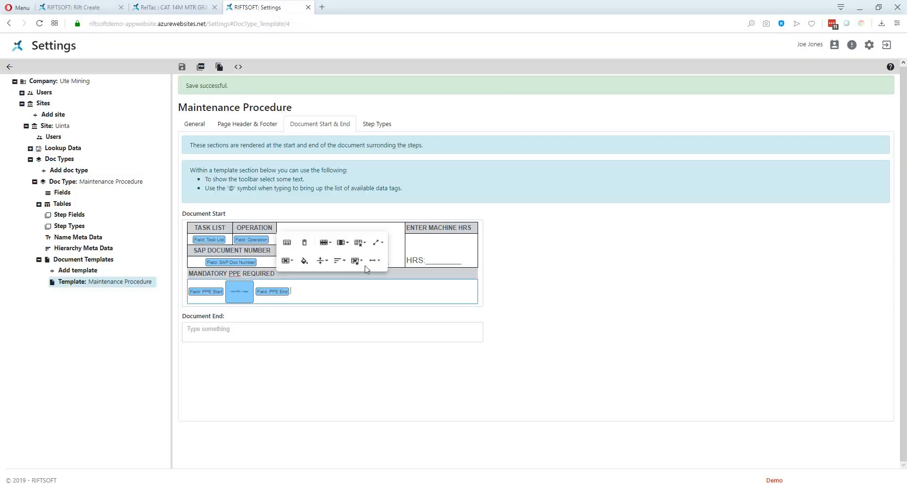
left_click(360, 243)
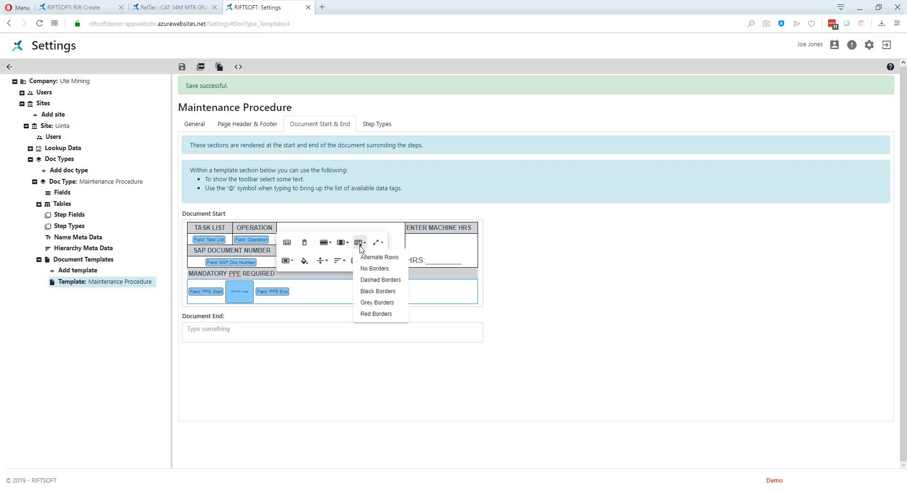
left_click(369, 291)
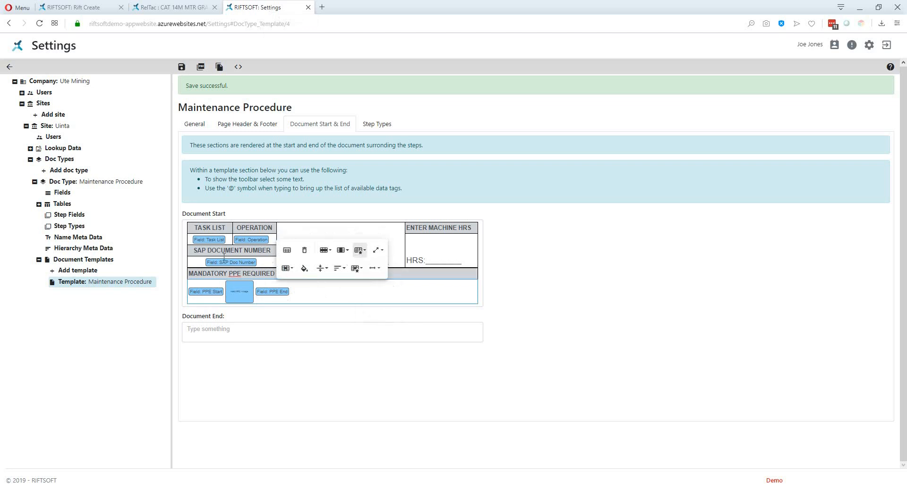
Step: Set the logo image's width to 100% in the HTML code of the template's page header
left_click(243, 124)
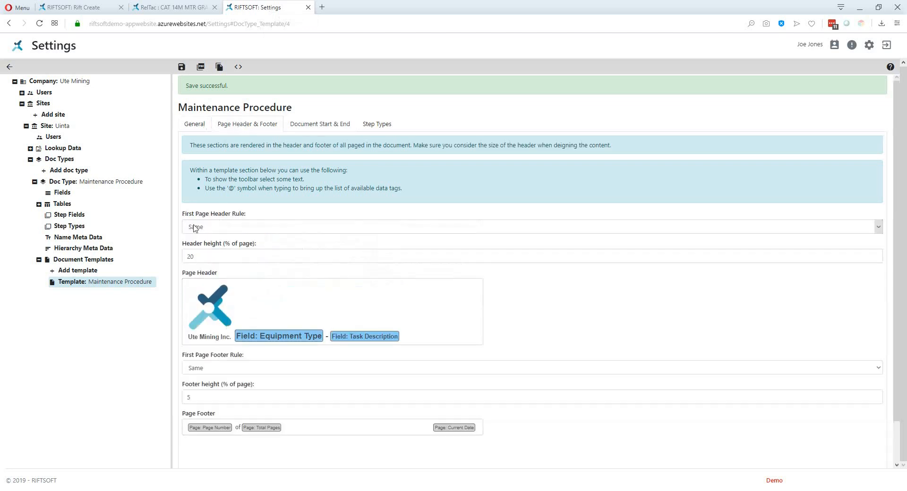
left_click(210, 310)
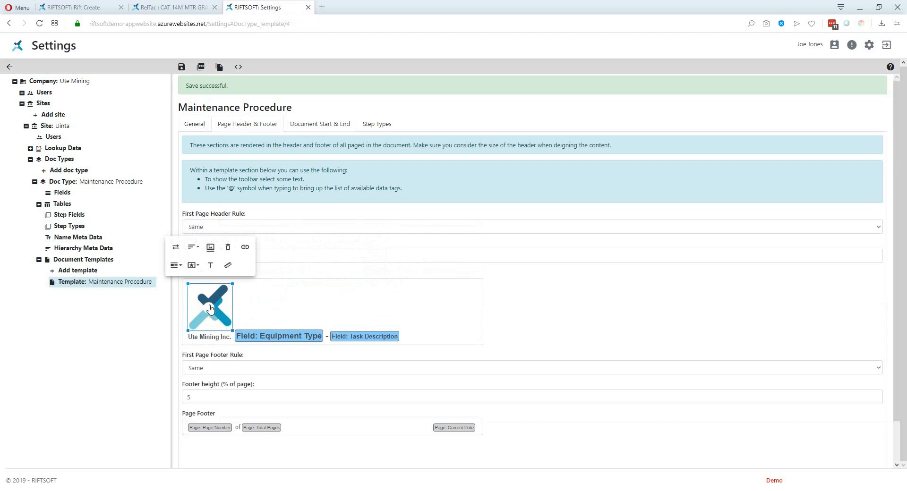
double_click(246, 335)
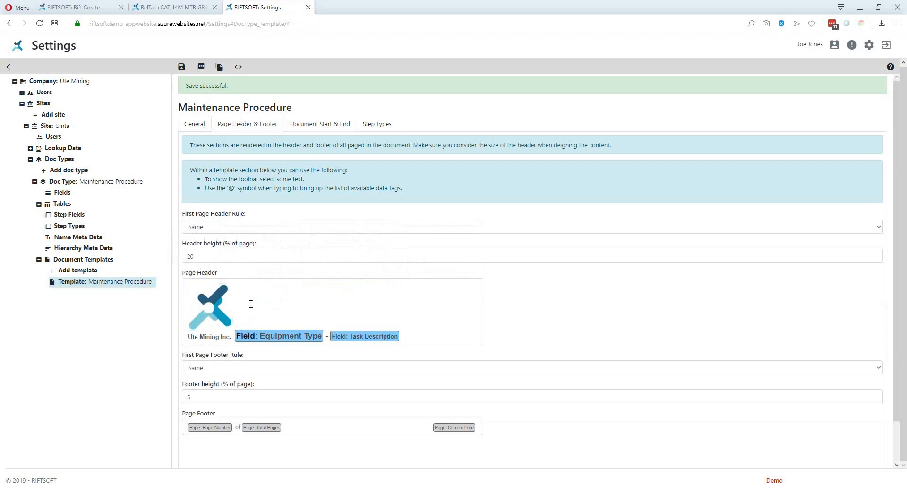
left_click(410, 322)
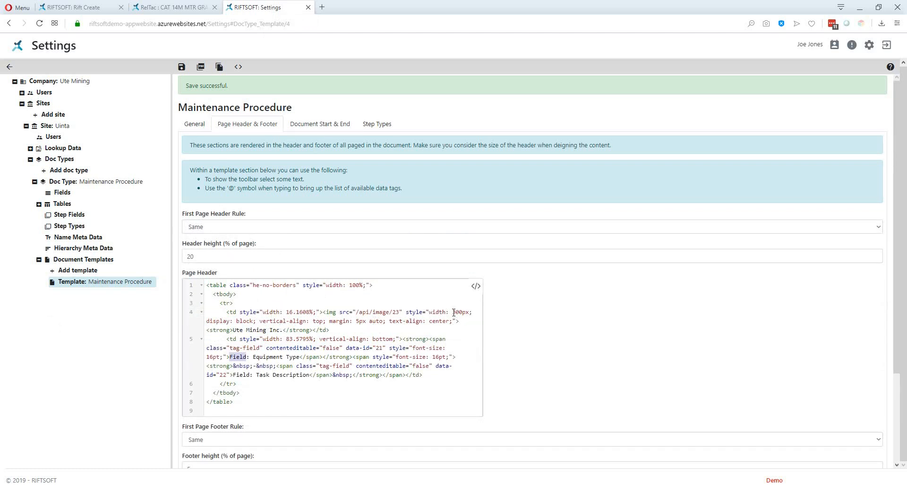
left_click_drag(453, 313, 473, 313)
type("100")
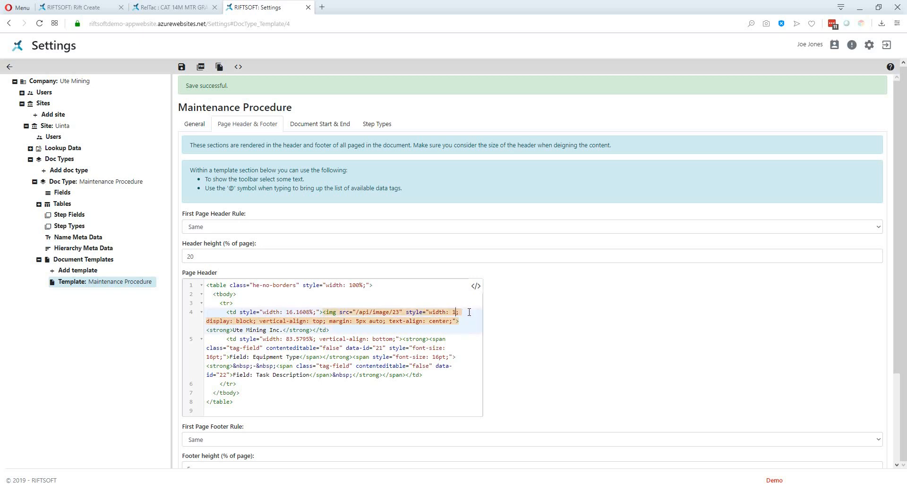
type("%")
left_click(476, 287)
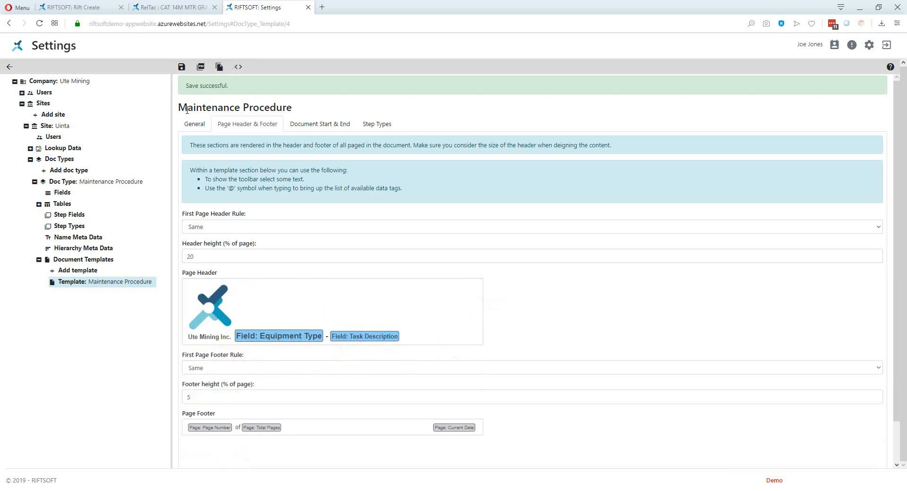
Step: Save the template and reload the CAT 14M MTR GRADER document preview
left_click(181, 67)
left_click(179, 8)
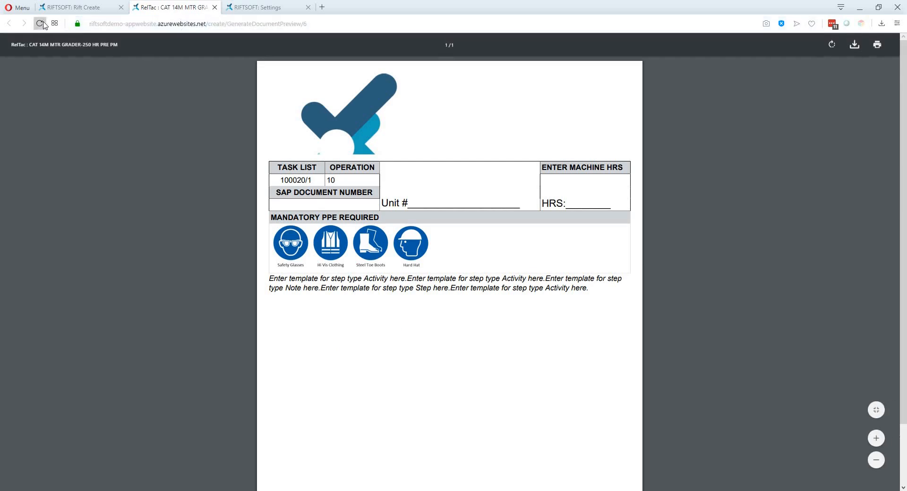
left_click(40, 23)
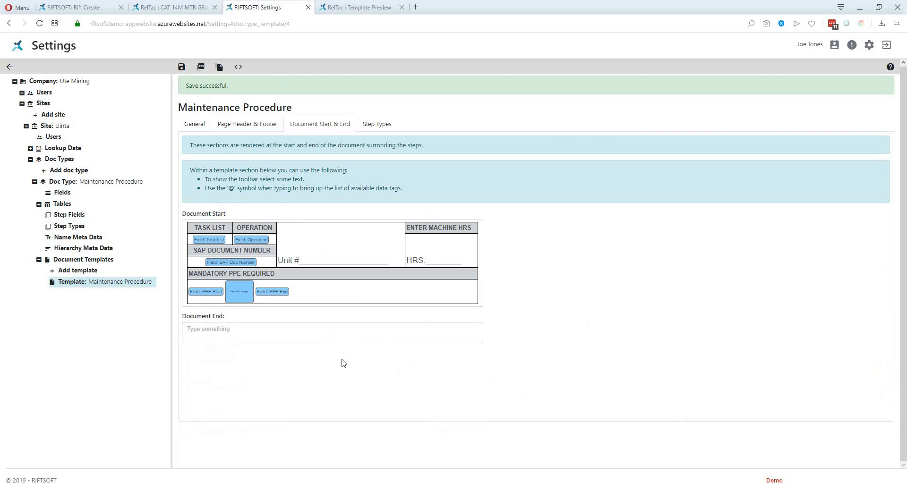
Step: Check the original procedure in Word, and insert a 1 × 1 table below the mandatory PPE table in the Document Start section
key("alt+Tab")
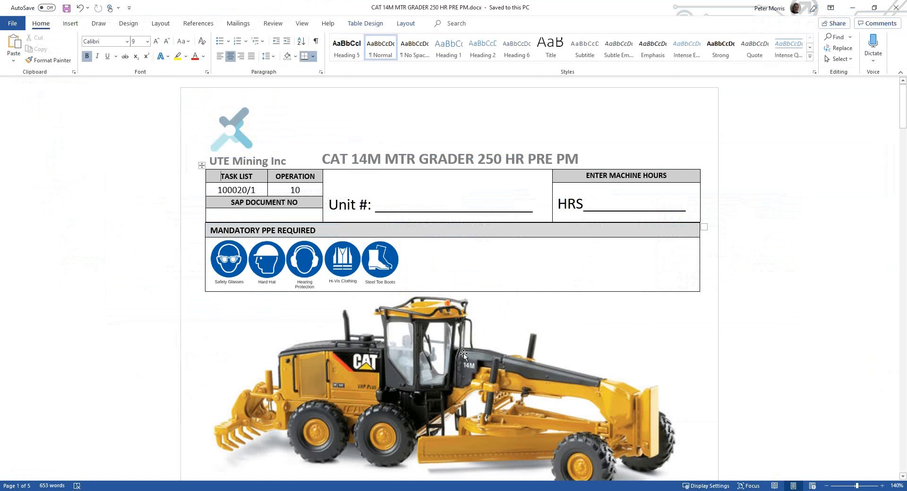
key("alt+Tab")
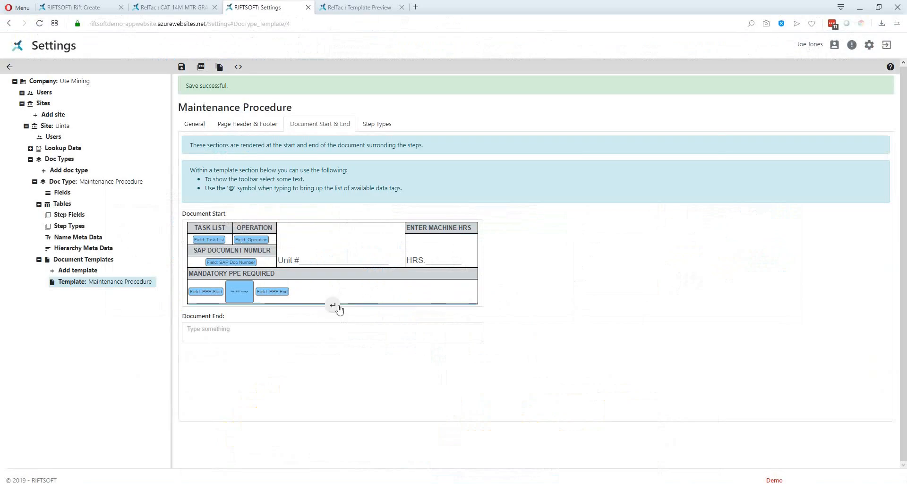
left_click(335, 306)
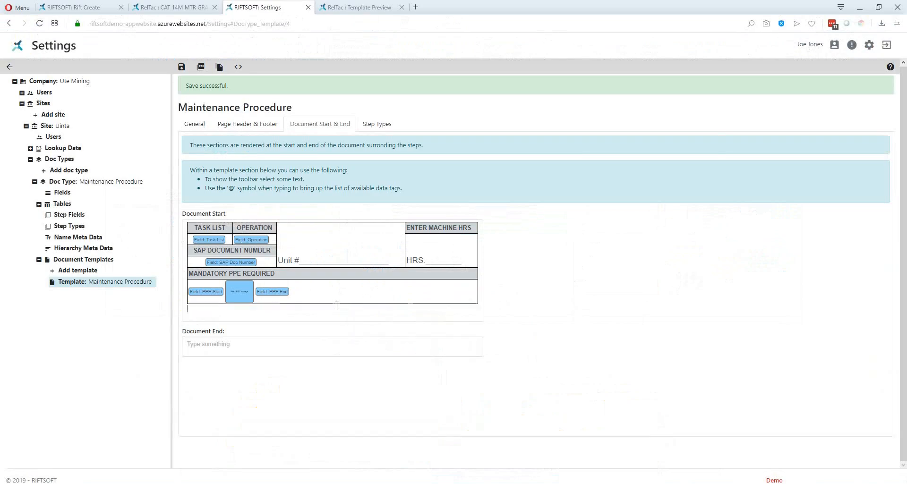
right_click(283, 310)
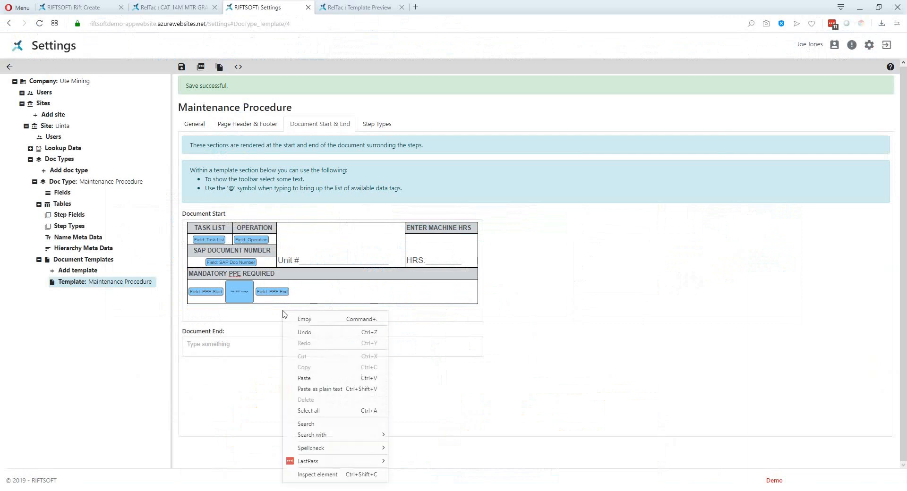
left_click(275, 310)
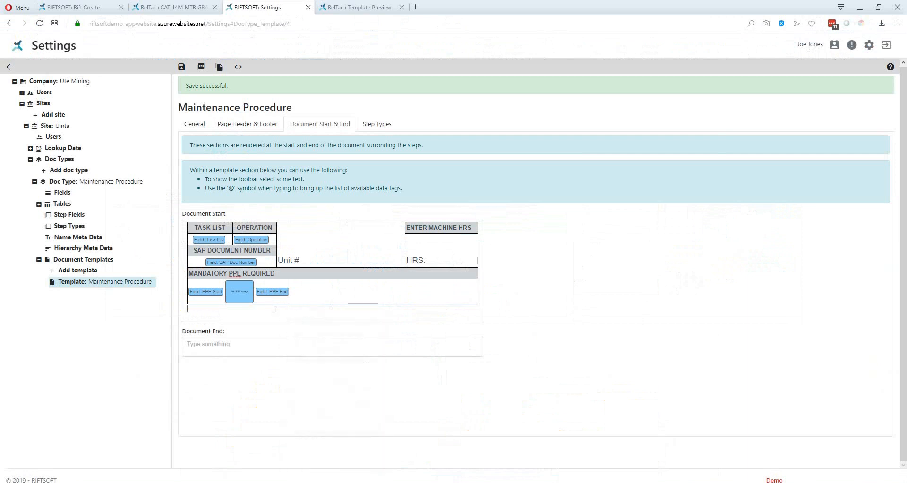
left_click(275, 310)
left_click(290, 290)
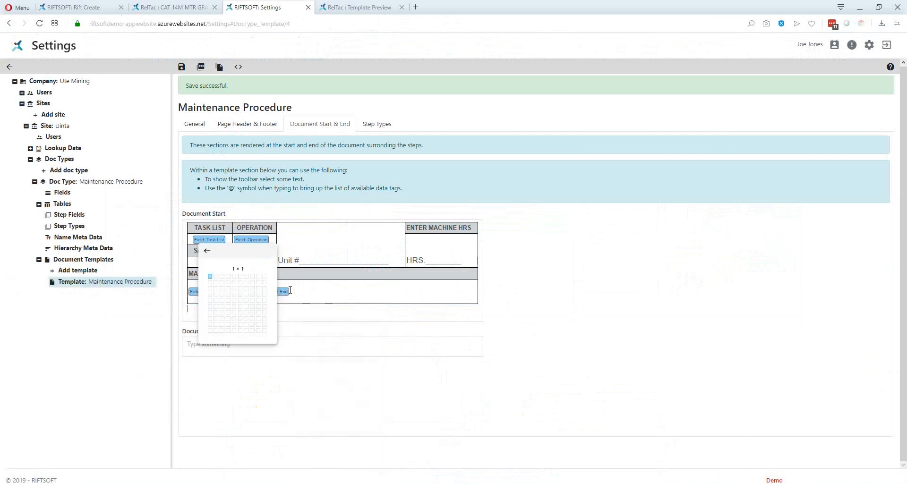
left_click(210, 276)
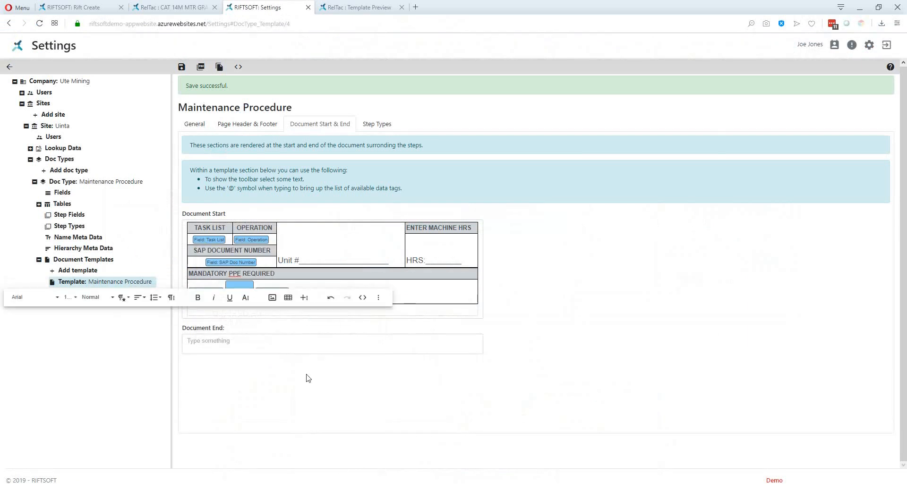
Step: Insert the Equipment Image field tag into the new table's cell below the PPE table
left_click(262, 311)
type("@")
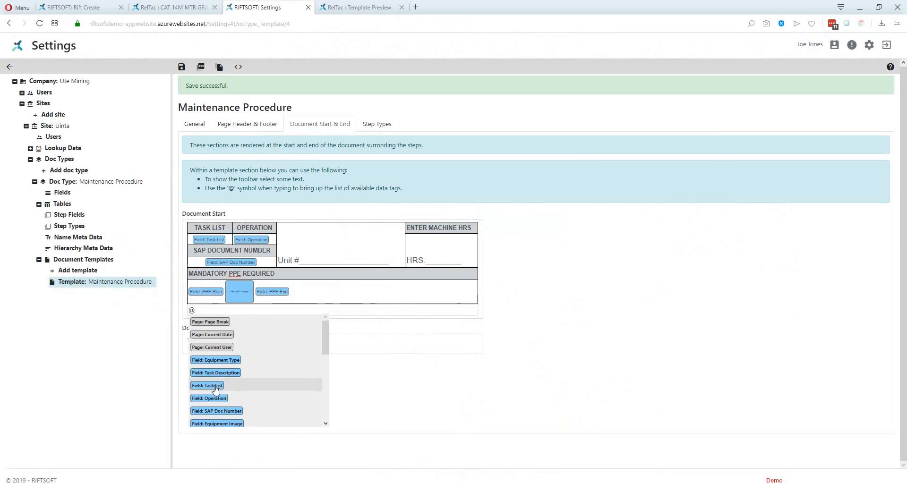
type("im")
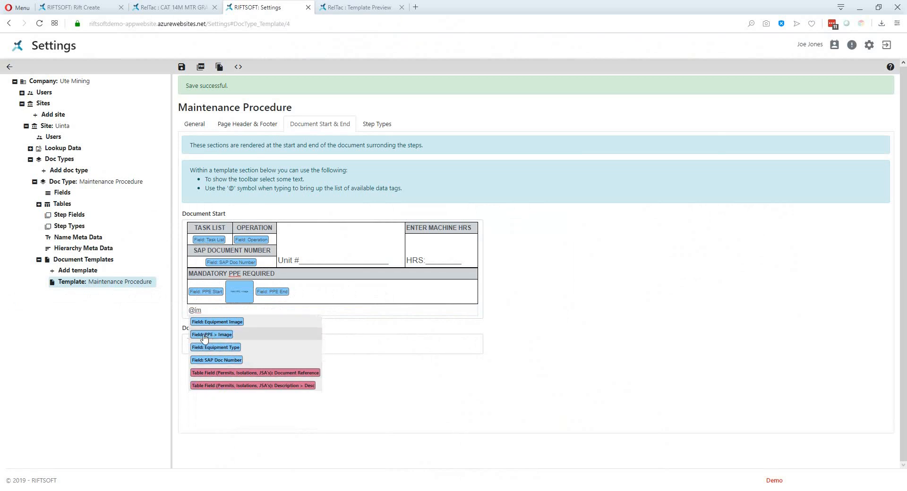
left_click(210, 323)
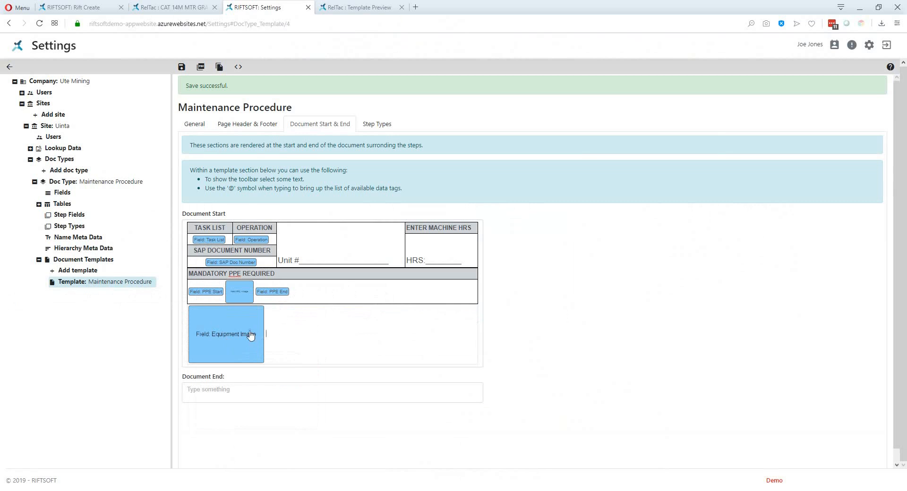
Step: Set the Equipment Image field's width to 100% in the Document Start HTML code and save the template
left_click(272, 328)
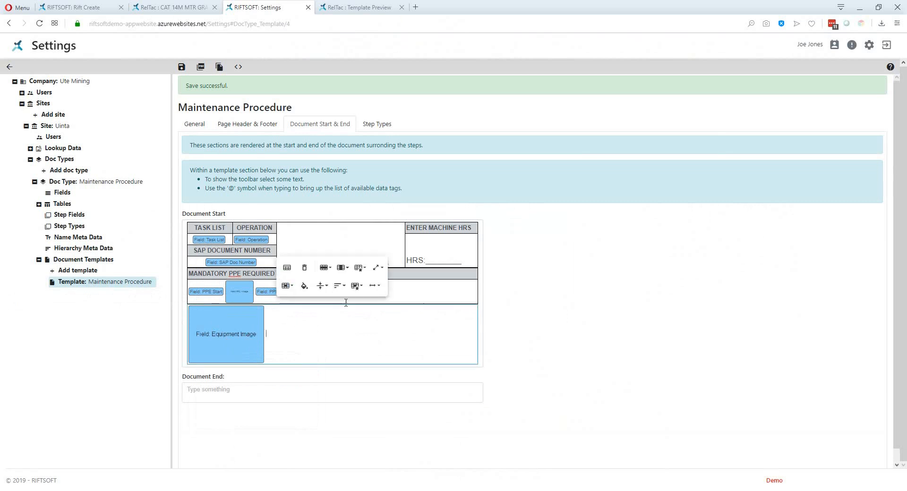
left_click(357, 314)
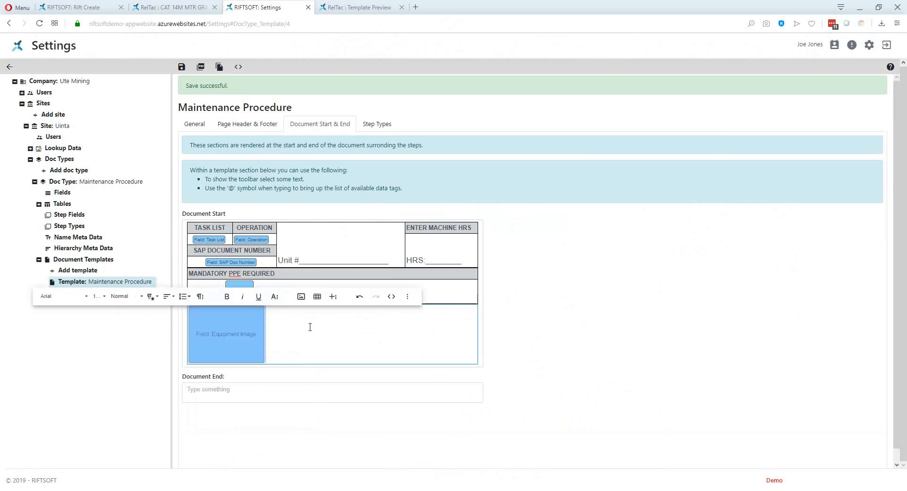
left_click(395, 299)
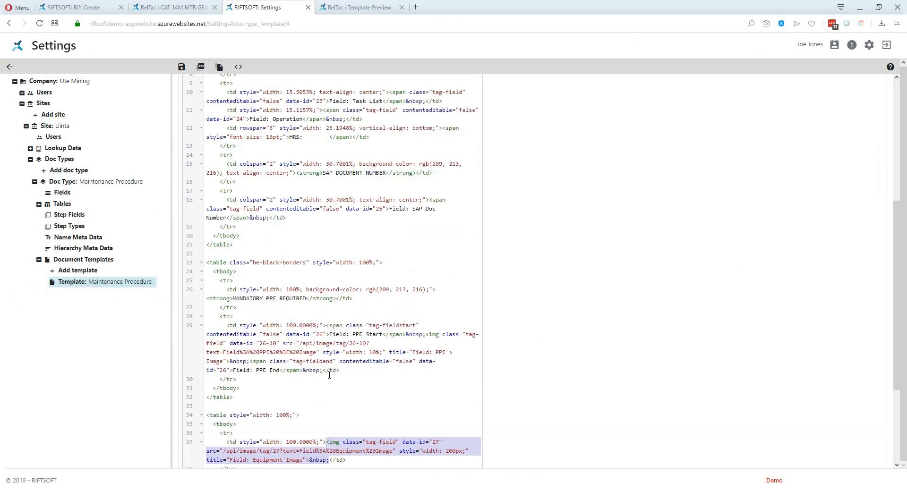
scroll(323, 420, "down", 3)
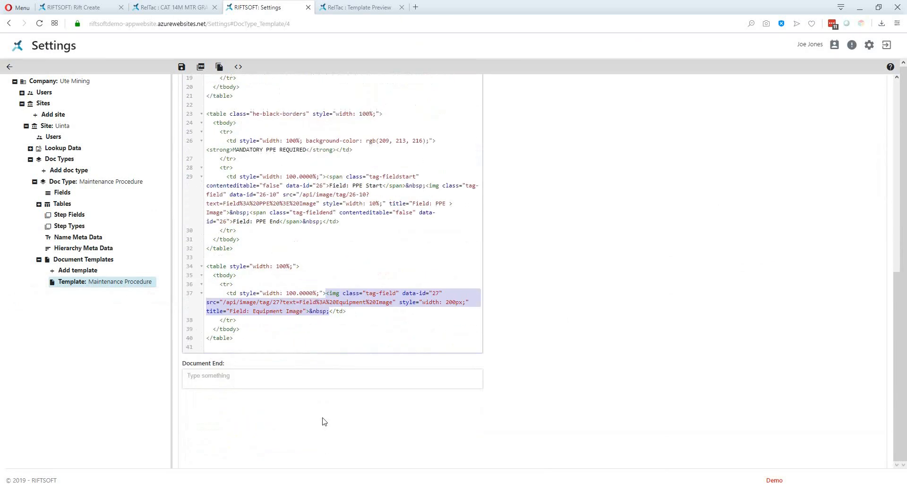
left_click(464, 303)
key("BackSpace")
key("BackSpace")
key("BackSpace")
key("BackSpace")
key("BackSpace")
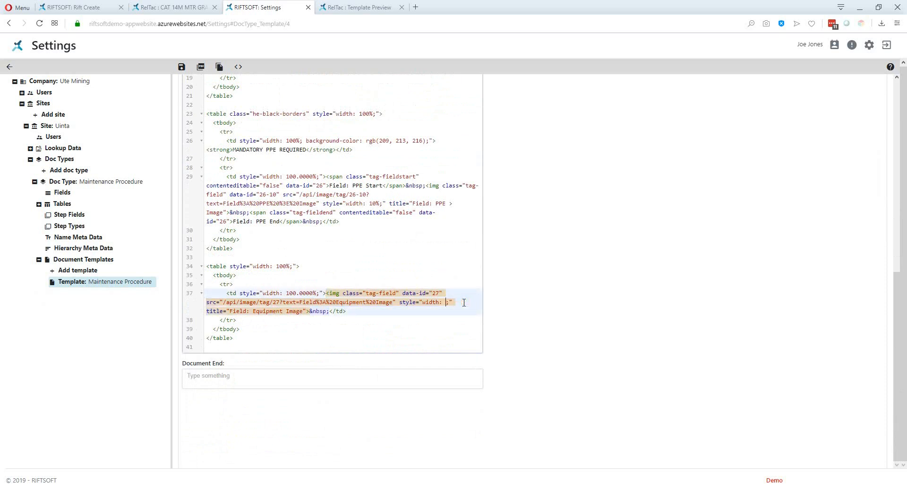
type("100%")
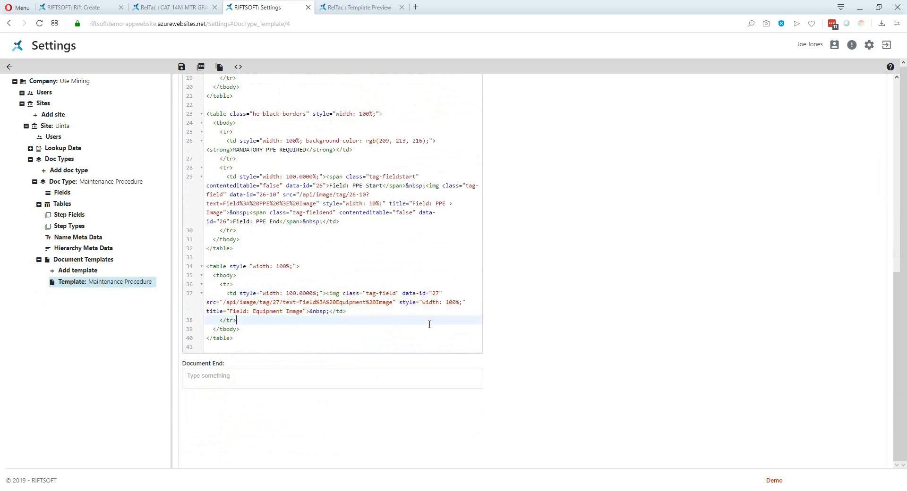
key("ctrl+s")
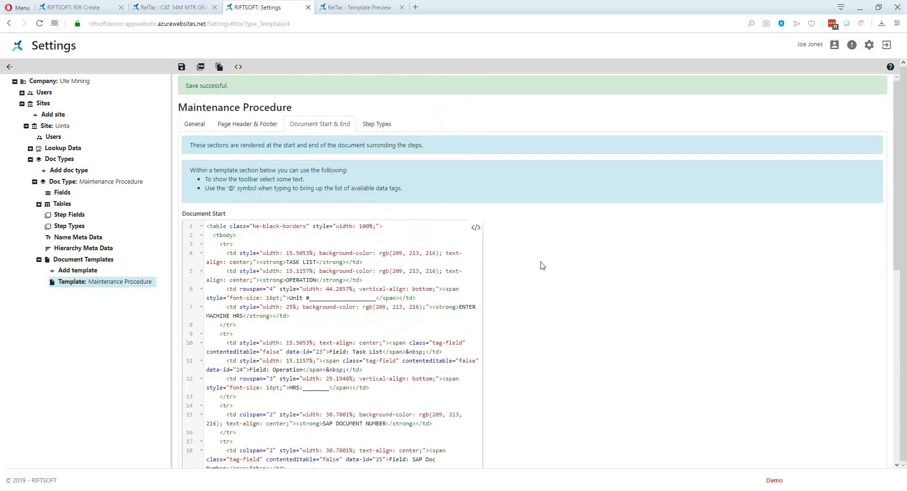
left_click(476, 227)
Step: Remove the trailing space after the Equipment Image field in its table cell and save the template
scroll(642, 375, "down", 4)
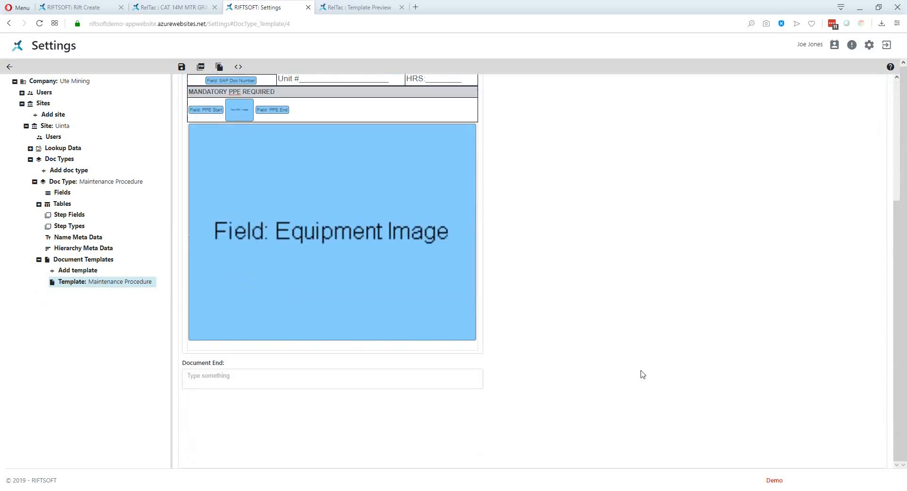
left_click(351, 348)
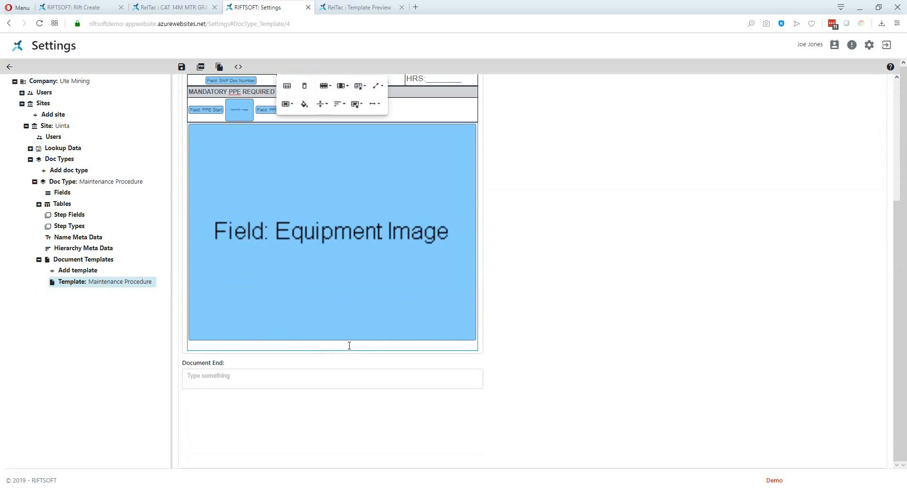
key("BackSpace")
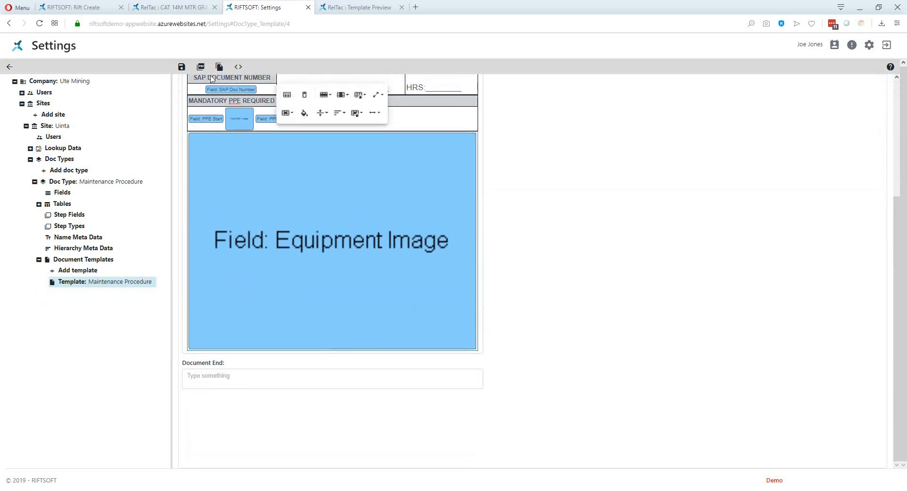
left_click(182, 68)
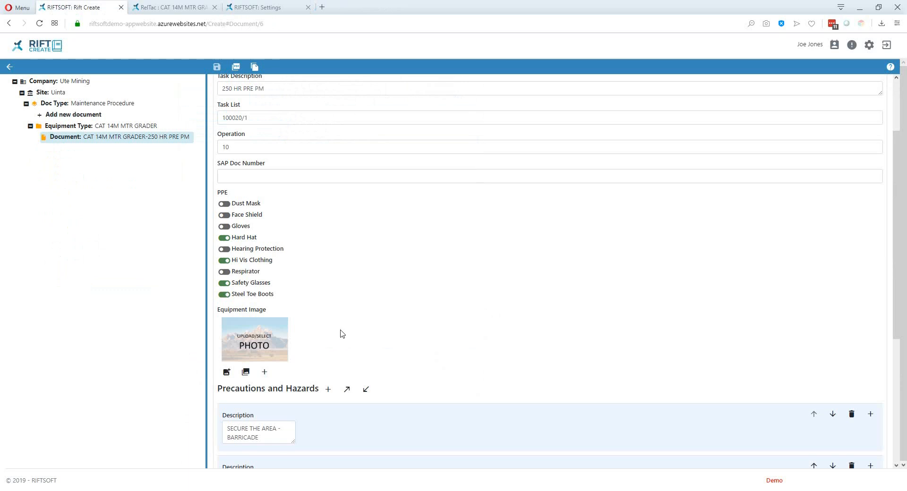
Step: Upload cat14m.jpg from the Desktop as the Equipment Image of the CAT 14M MTR GRADER-250 HR PRE PM document
left_click(227, 372)
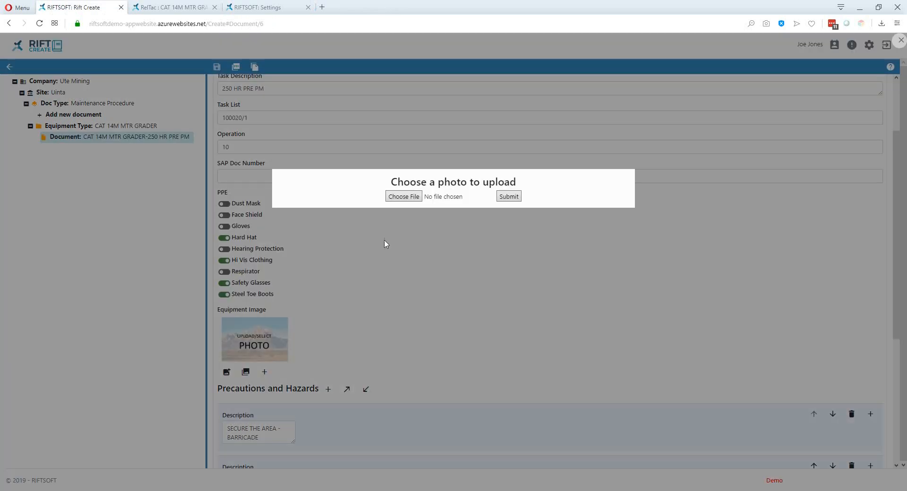
left_click(407, 198)
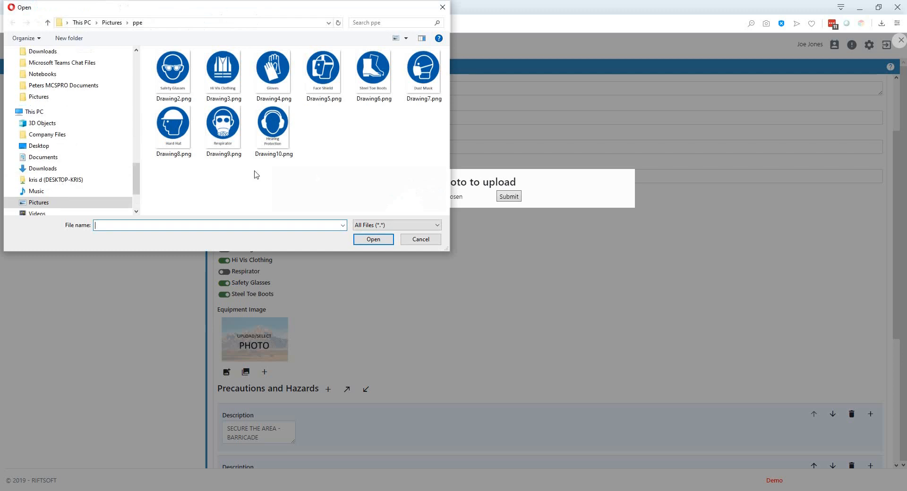
left_click(41, 148)
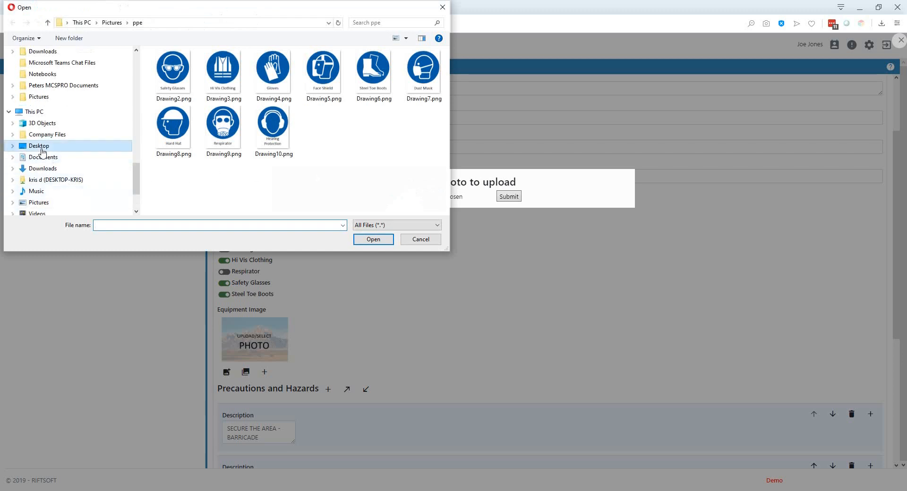
scroll(352, 152, "down", 10)
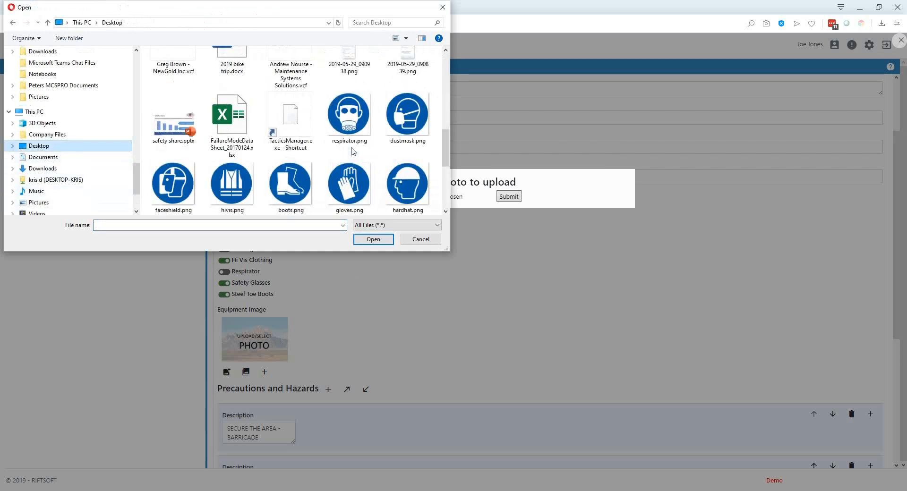
scroll(351, 151, "up", 10)
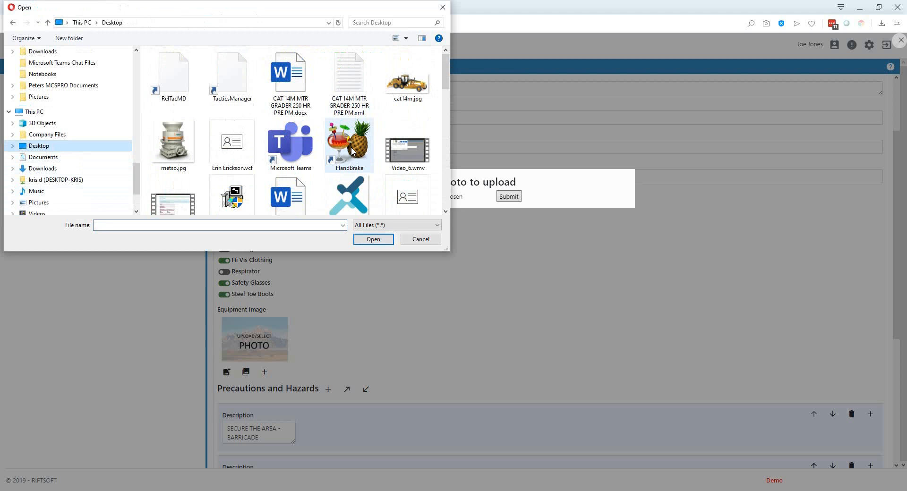
double_click(405, 82)
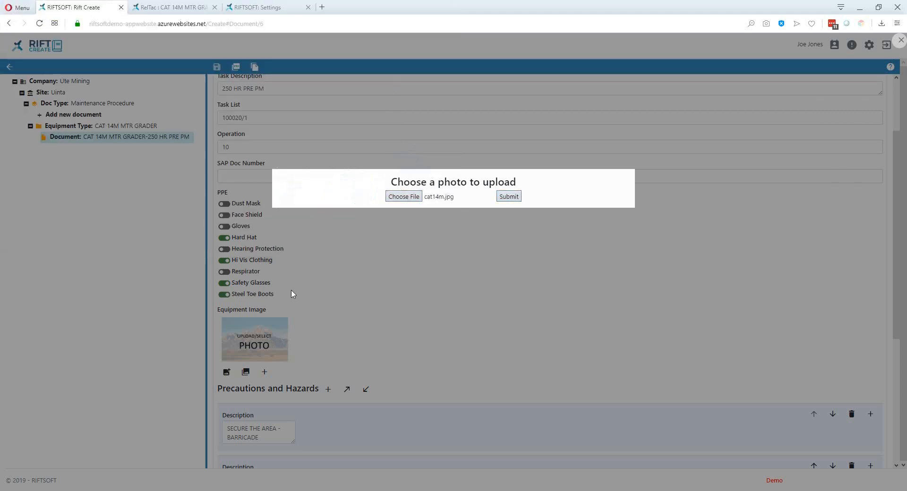
left_click(509, 197)
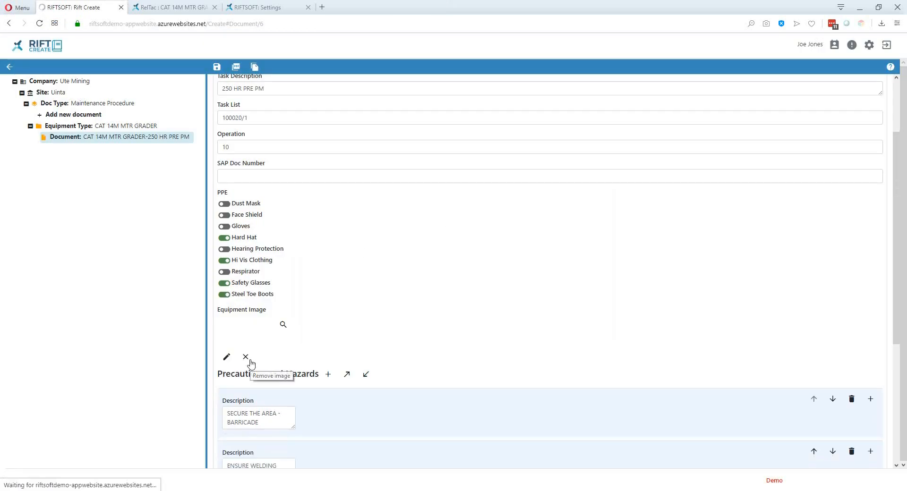
Step: Check the original procedure in Word, and insert a table of four rows and one column below the Equipment Image in the template
left_click(170, 12)
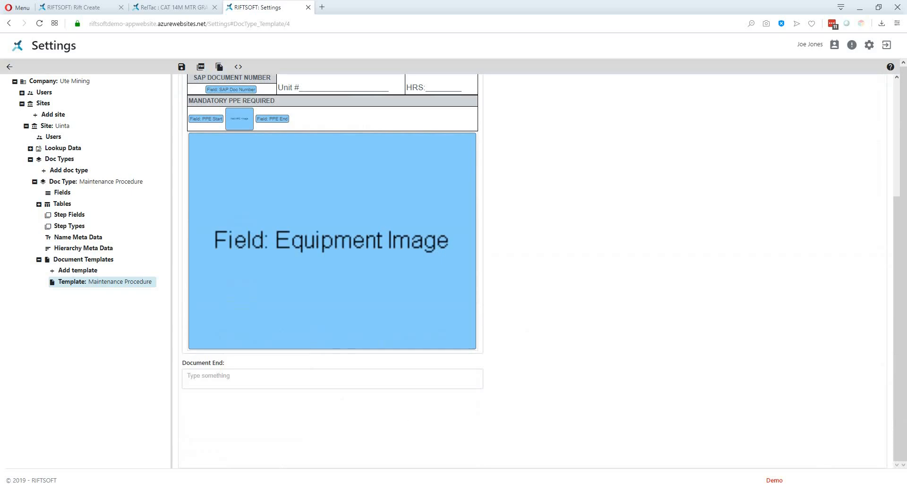
mouse_move(428, 489)
left_click(428, 457)
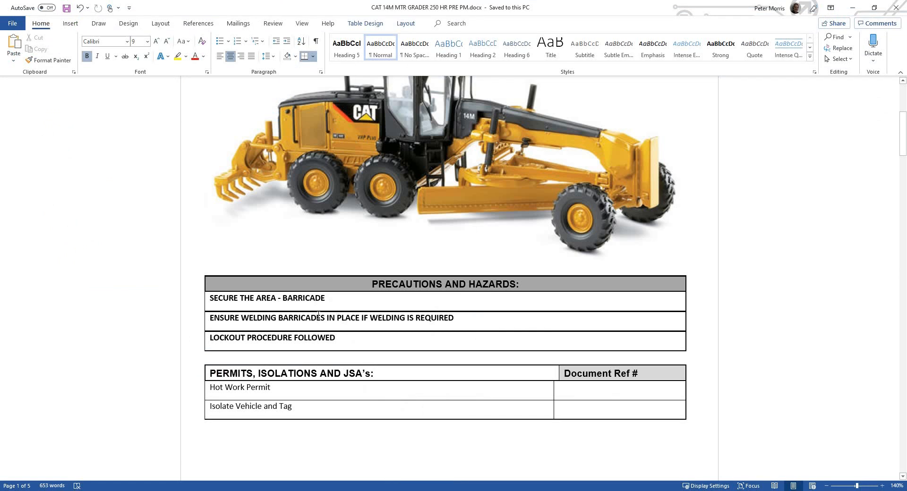
key("alt+Tab")
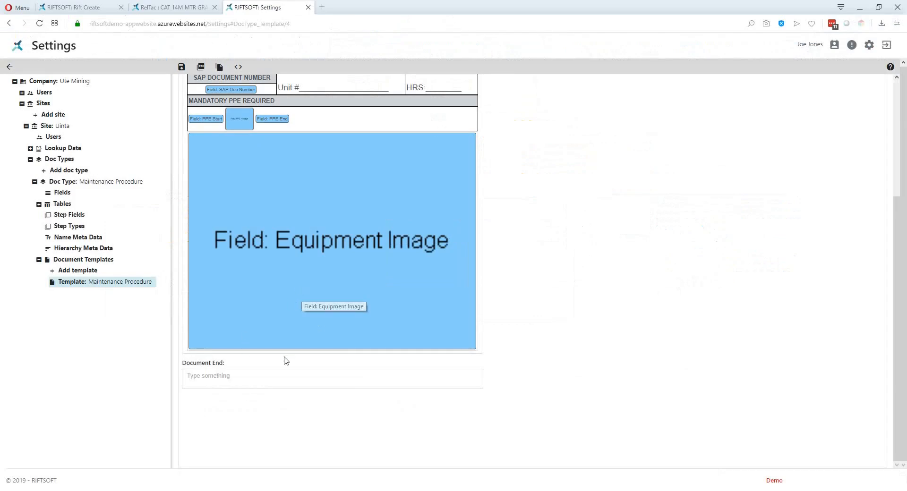
mouse_move(335, 354)
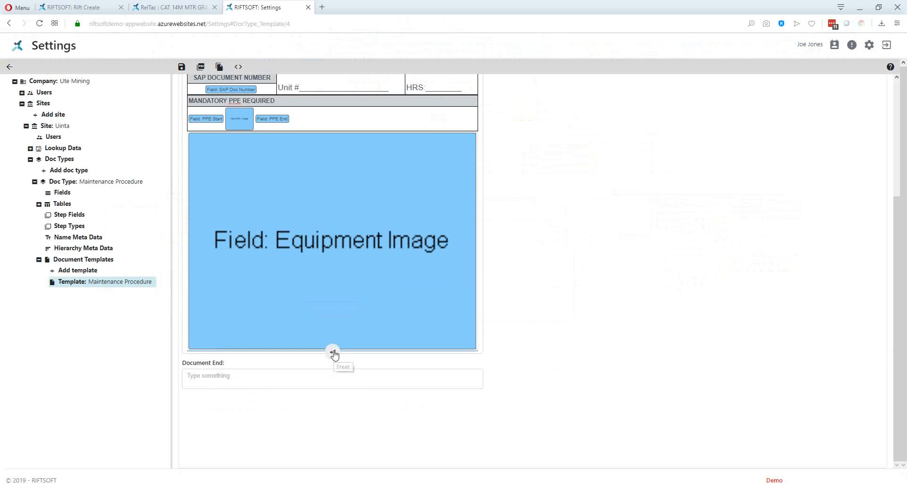
left_click(334, 355)
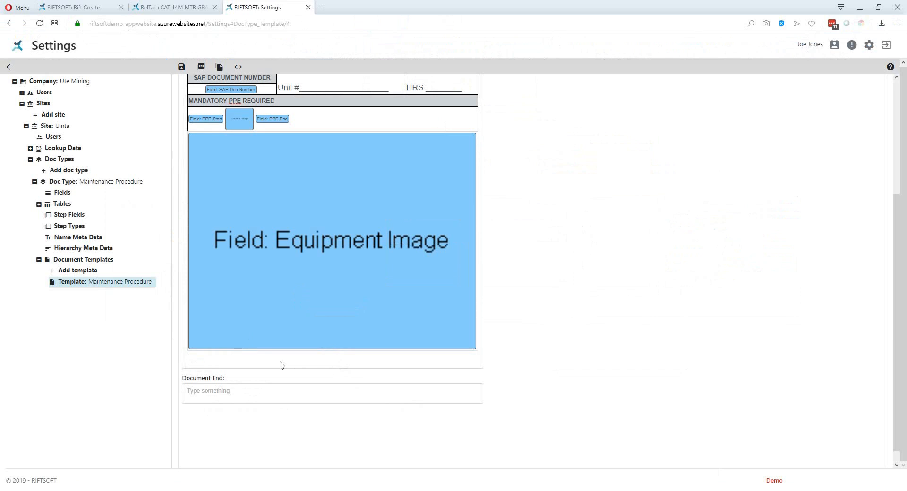
left_click(260, 356)
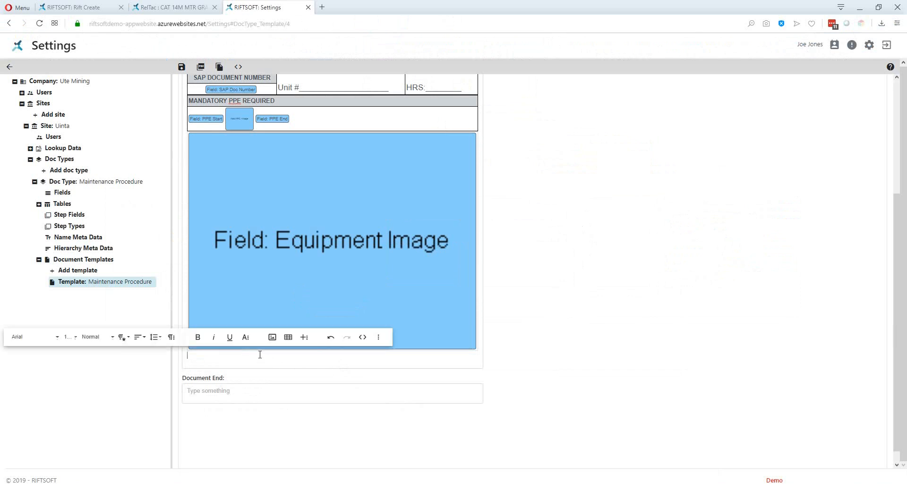
left_click(288, 337)
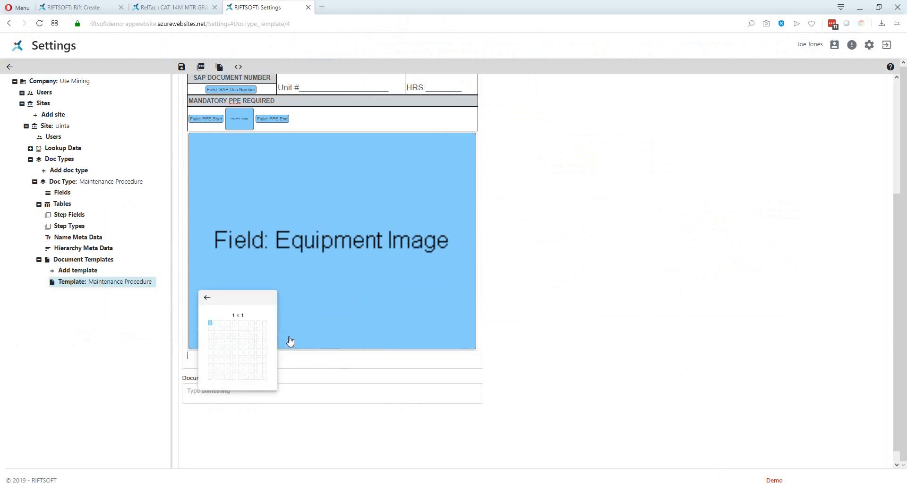
left_click(211, 343)
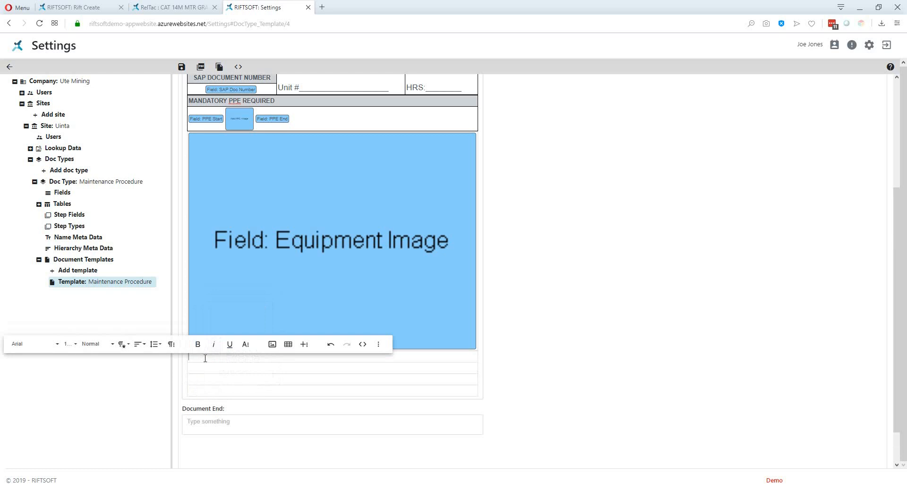
Step: Enter the bold heading "PRECAUTIONS AND HAZARDS" in the new table's first row and shade that cell light grey
left_click(205, 358)
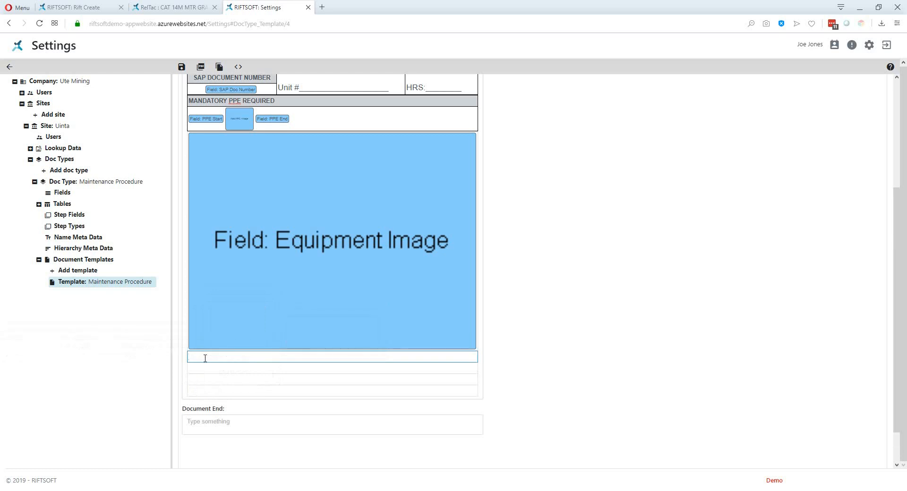
type("PRECAUTIONS AND HAZARDS")
left_click_drag(282, 357, 190, 358)
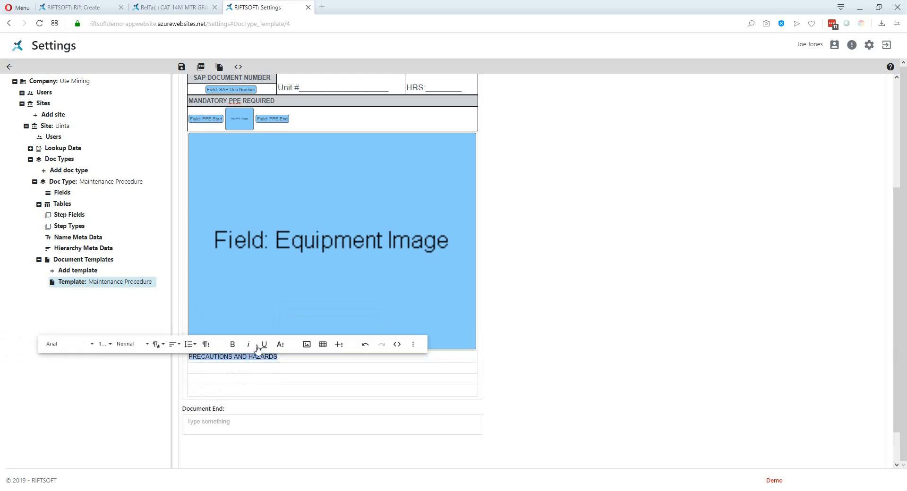
left_click(233, 344)
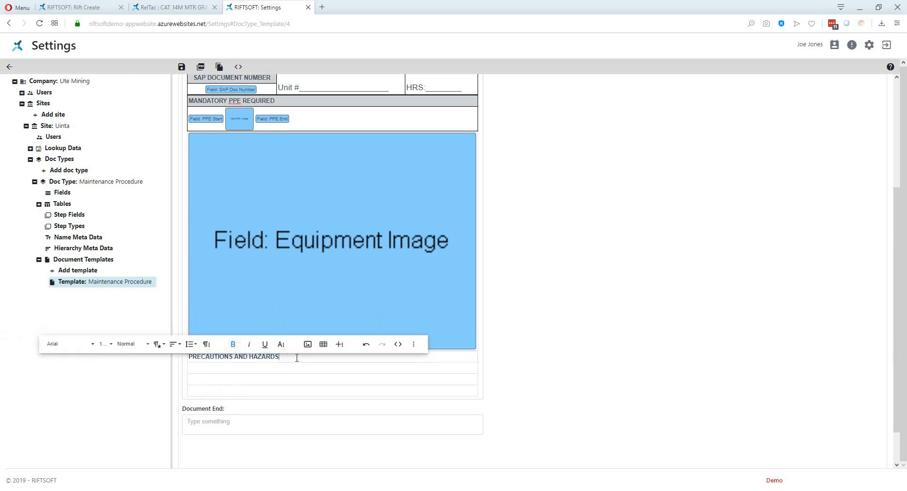
left_click(320, 380)
left_click(377, 359)
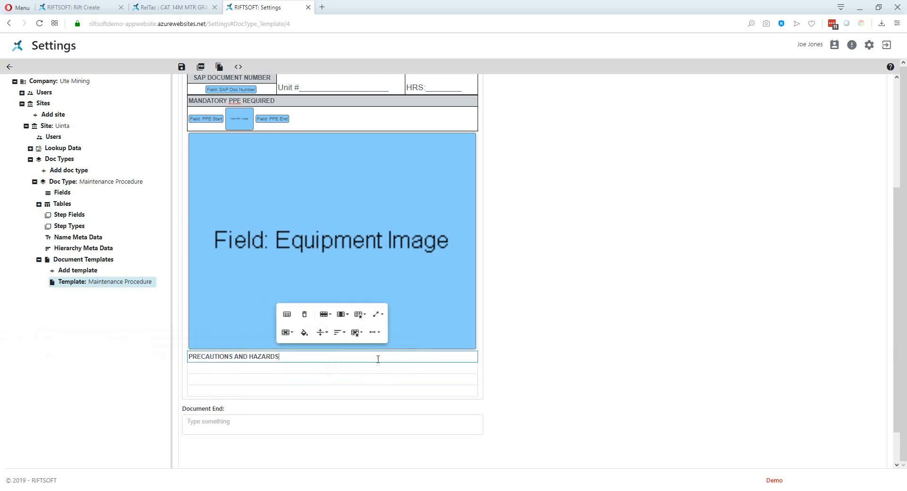
left_click(304, 334)
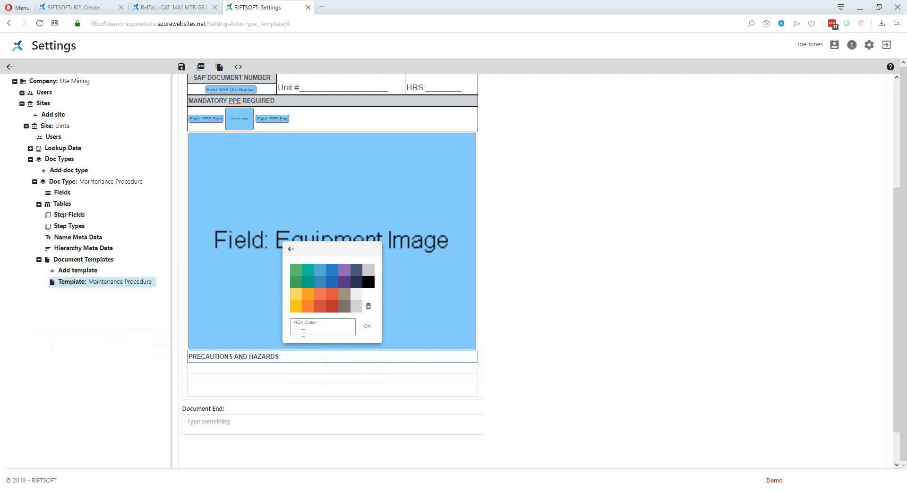
left_click(356, 306)
Step: Insert the Table Start (Precautions and Hazards) tag in the table's second row
left_click(265, 368)
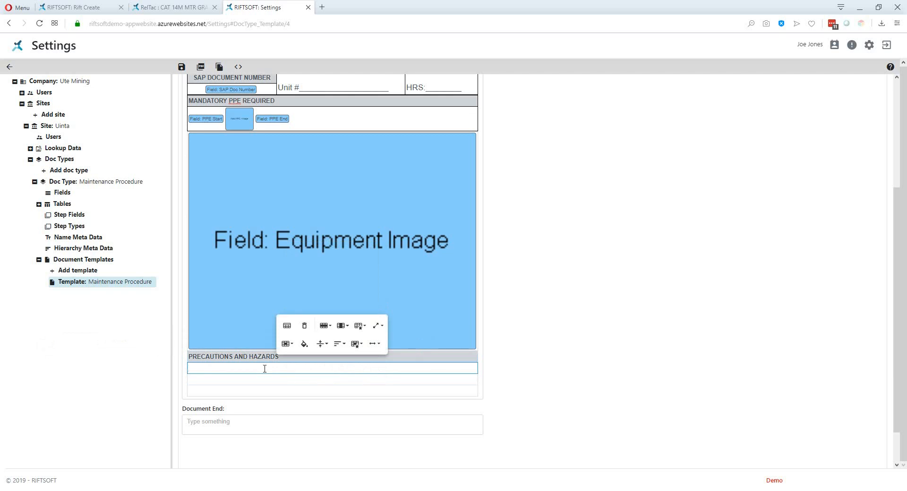
type("@")
scroll(264, 369, "up", 1)
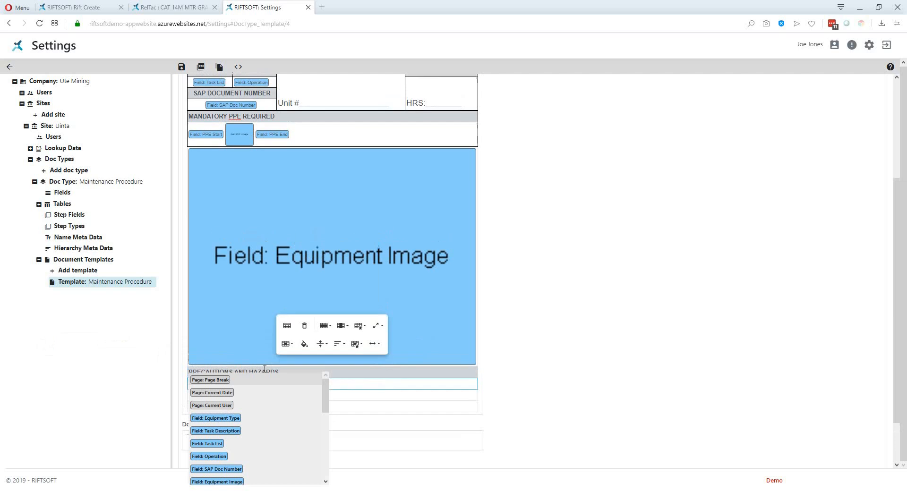
type("p")
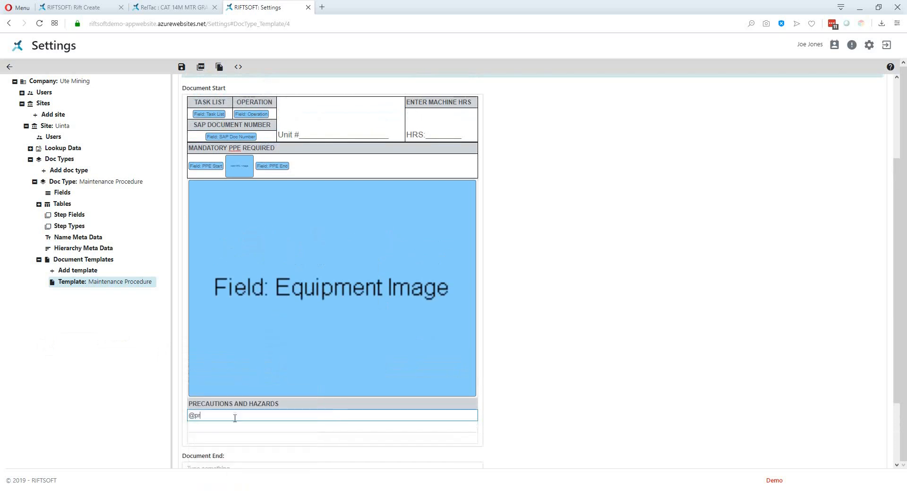
type("r")
scroll(258, 397, "down", 2)
type("e")
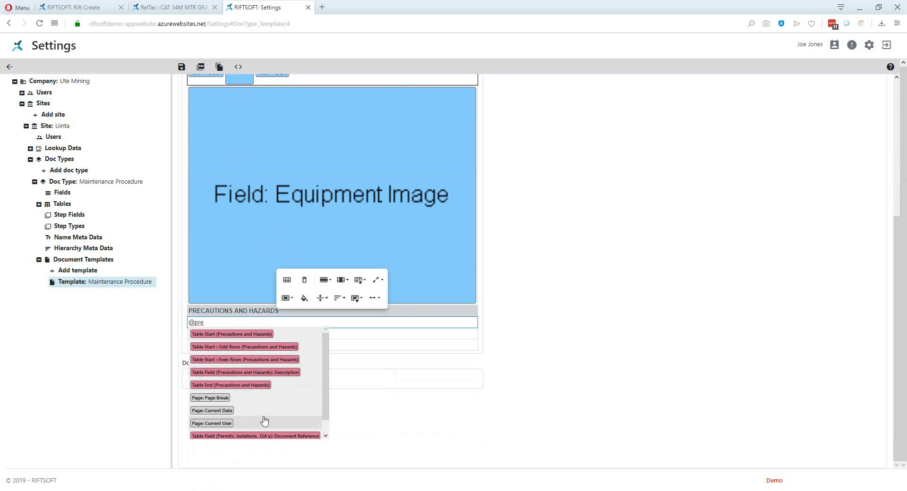
scroll(263, 423, "down", 1)
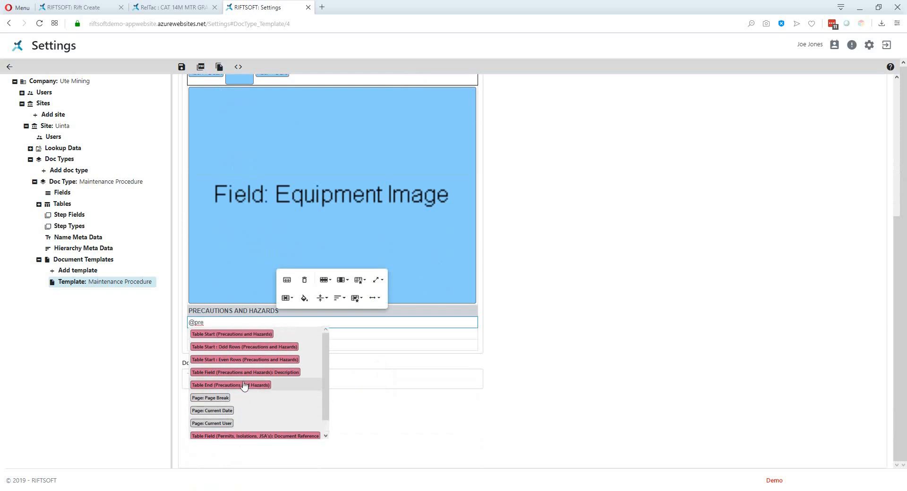
left_click(226, 335)
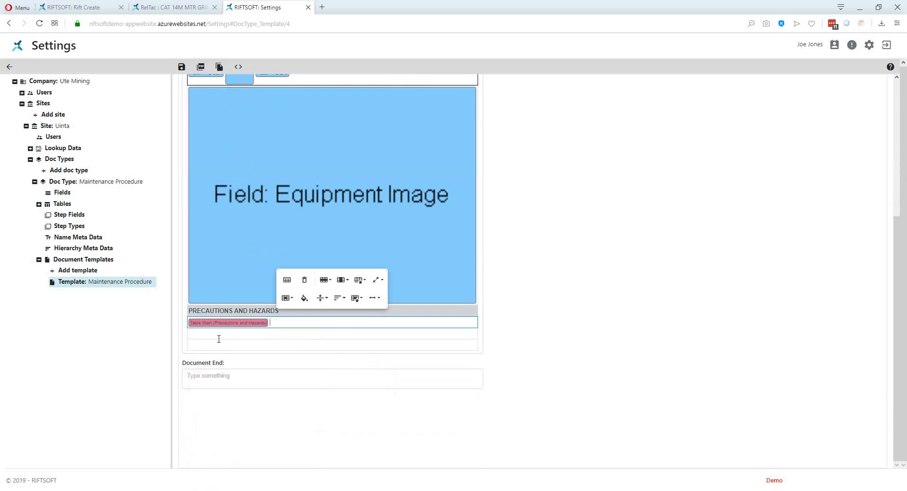
Step: Insert the Precautions and Hazards Description field tag in the third row and the Table End (Precautions and Hazards) tag in the fourth
left_click(219, 334)
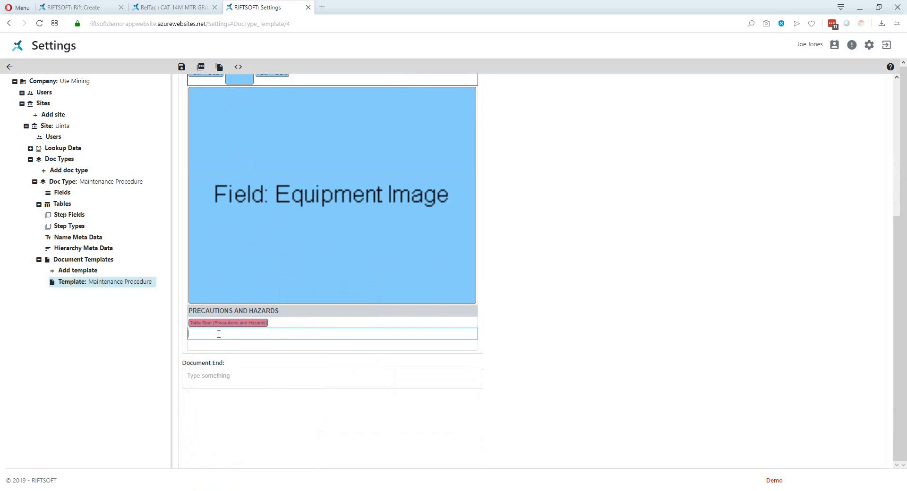
type("@pr")
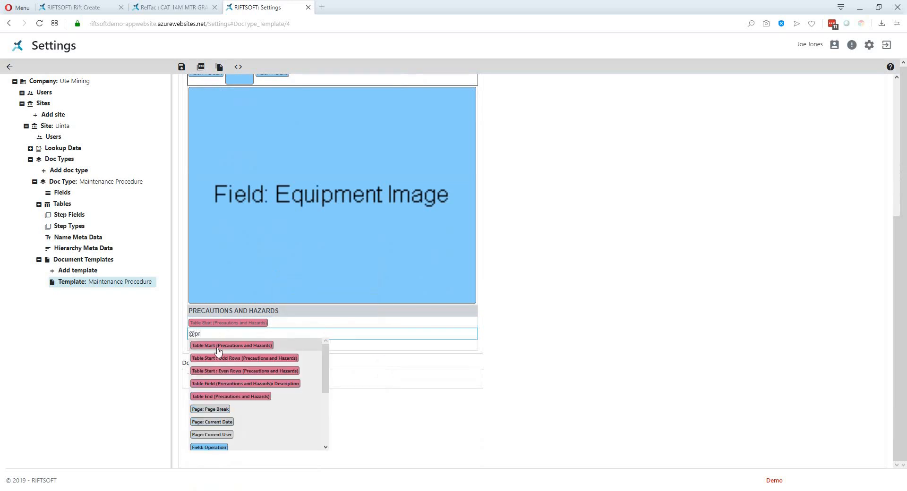
left_click(222, 386)
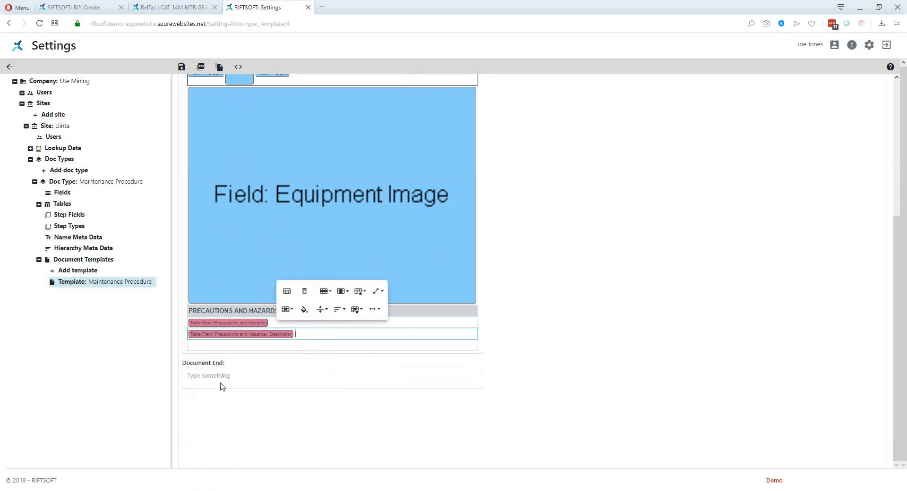
left_click(206, 345)
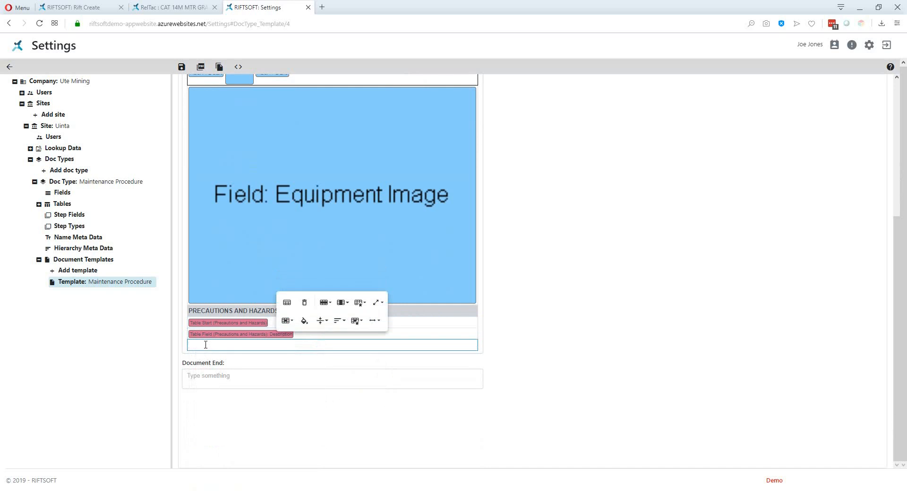
type("@")
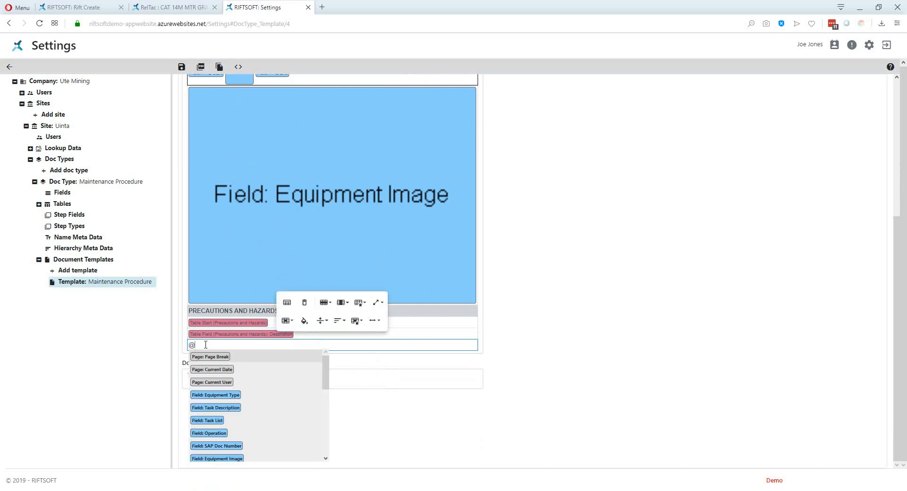
type("pr")
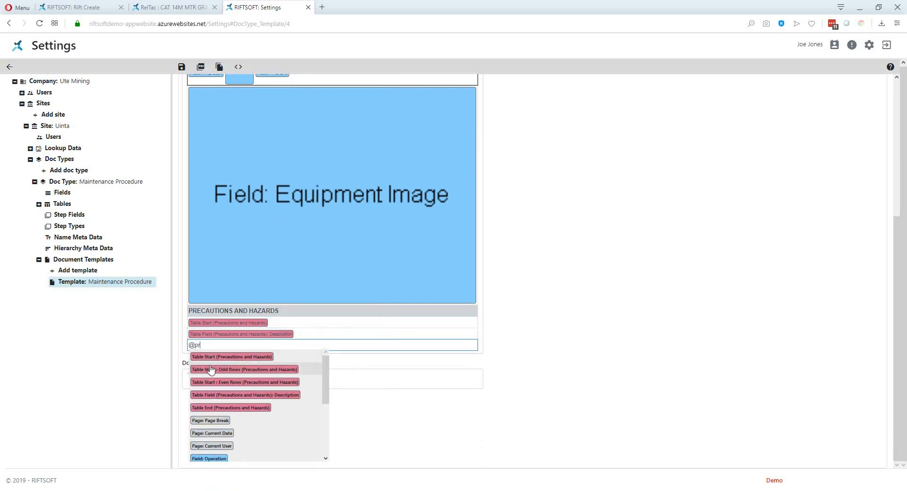
left_click(220, 409)
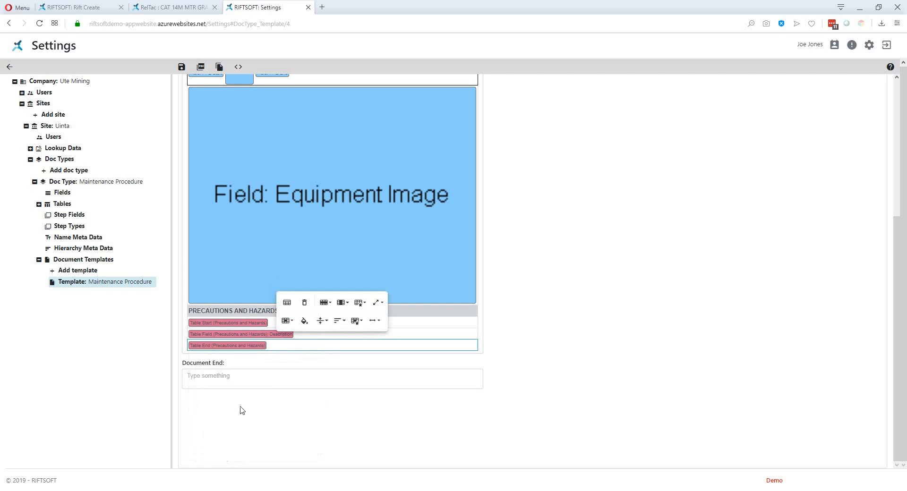
left_click(565, 378)
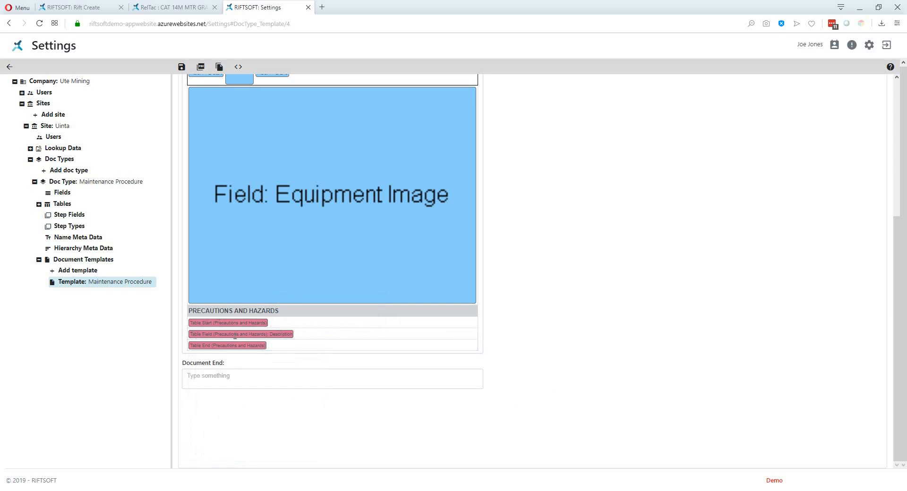
Step: Apply the Black Borders style to the Precautions and Hazards table
left_click(441, 348)
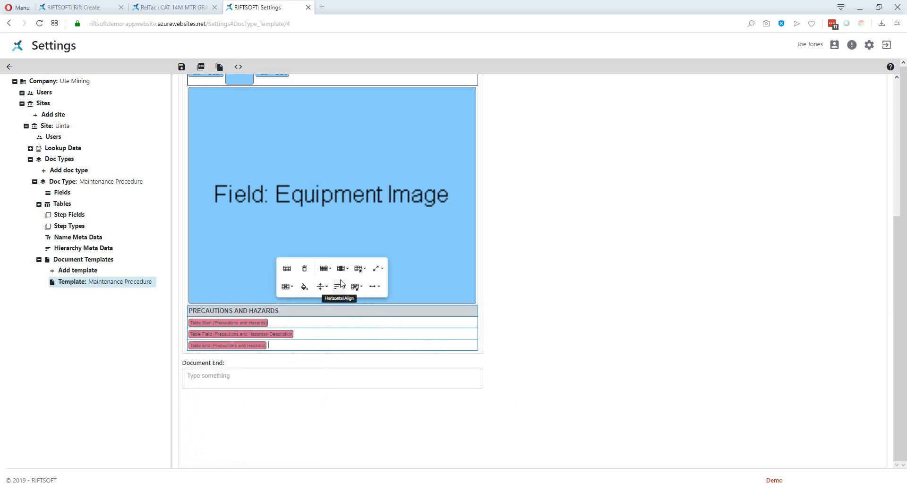
left_click(360, 269)
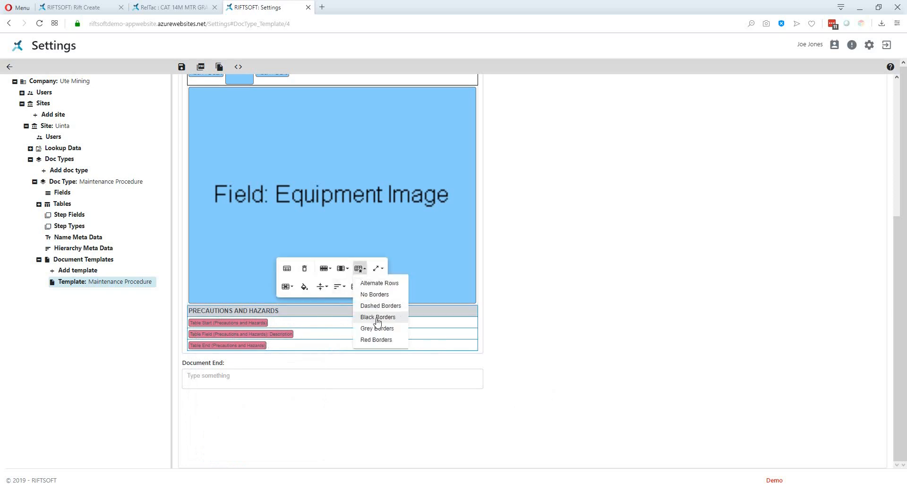
left_click(378, 317)
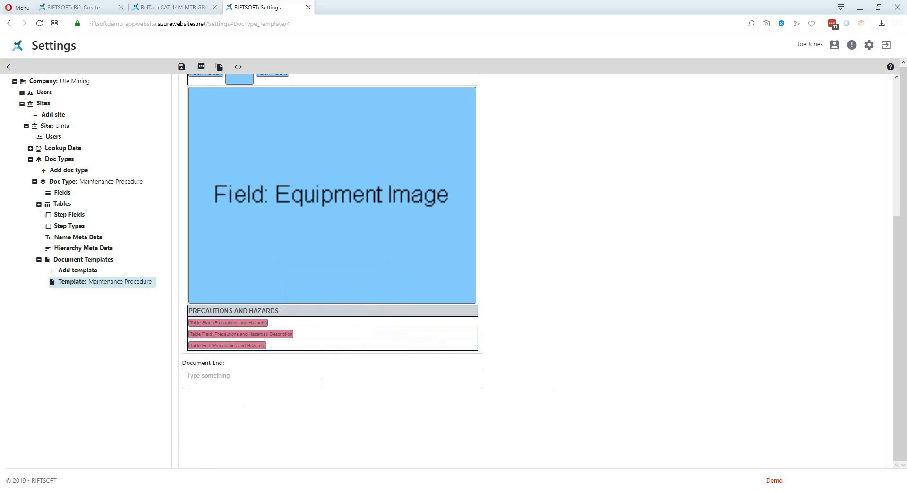
Step: Insert a table of four rows and two columns directly below the Precautions and Hazards table
left_click(332, 352)
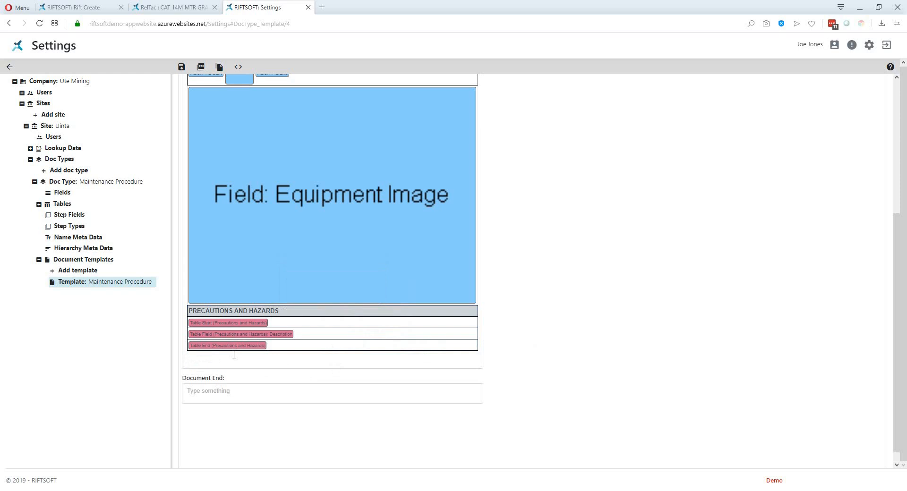
left_click(234, 354)
left_click(292, 350)
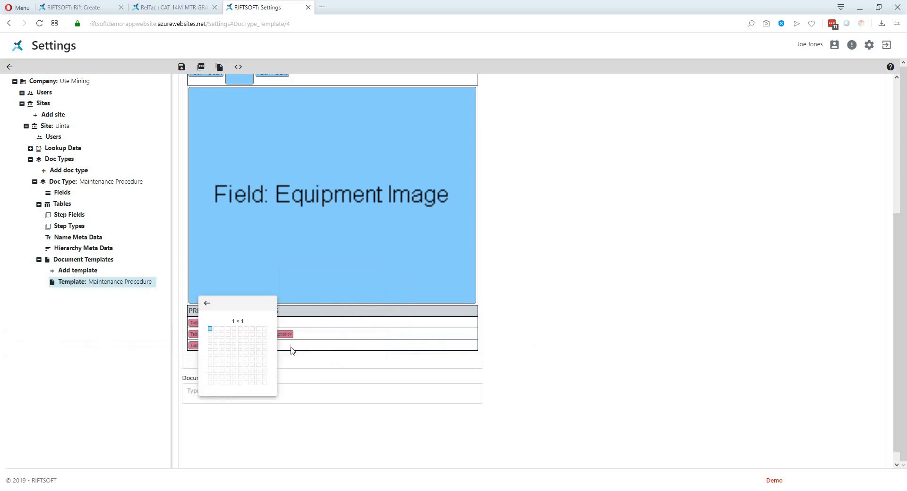
left_click(216, 346)
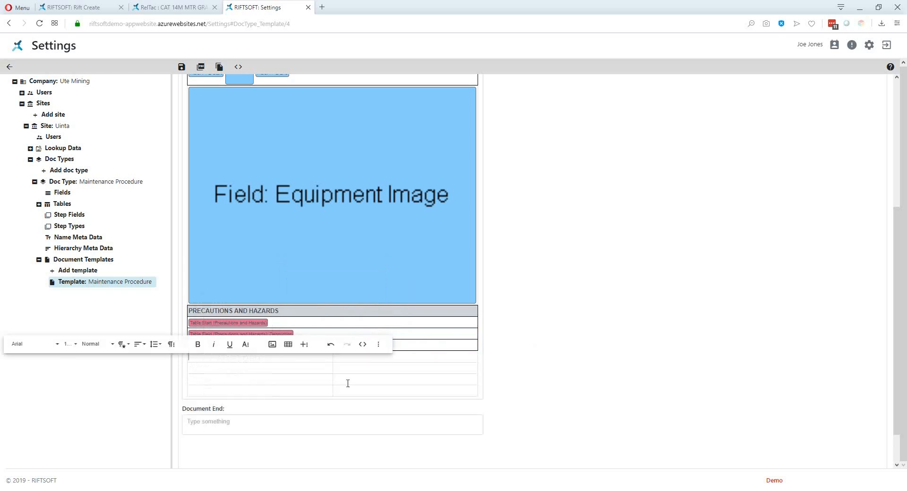
Step: Check the permits table in the Word procedure, and enter the headings "PERMITS, ISOLATIONS AND JSA's" and "DOCUMENT REFERENCE #" in the new table's first row
key("alt+Tab")
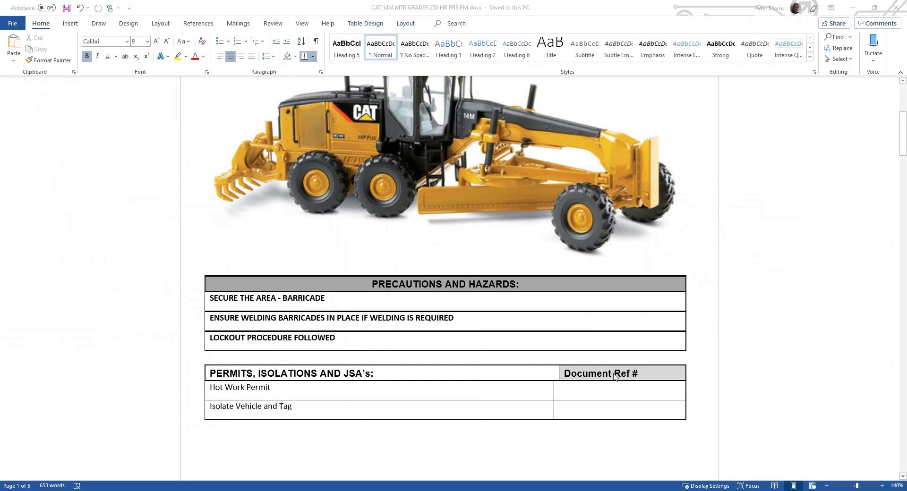
key("alt+Tab")
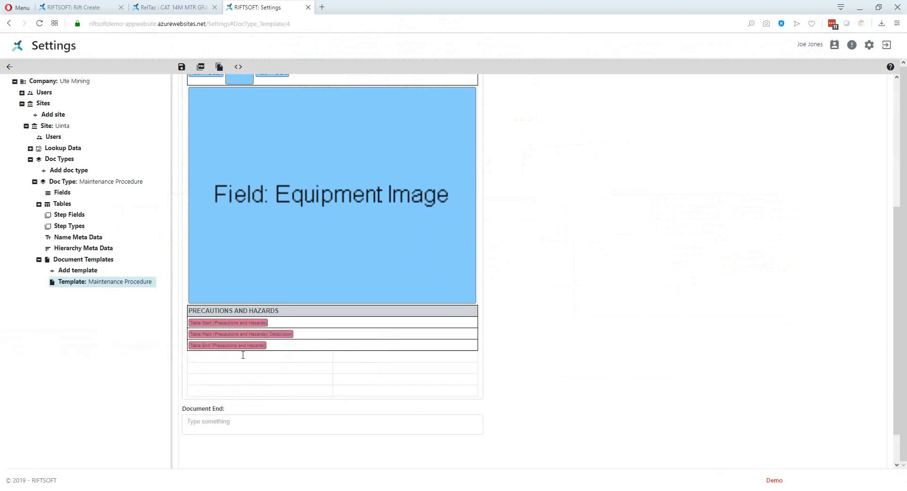
left_click(242, 358)
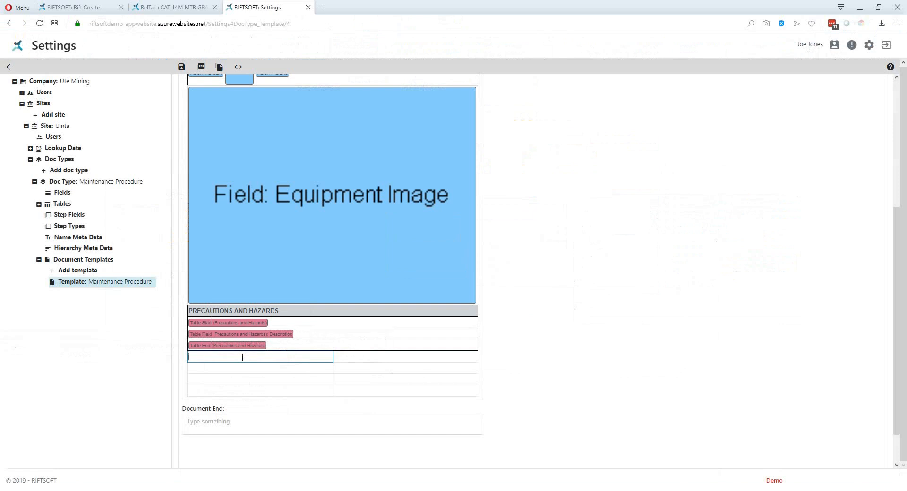
type("P")
key("BackSpace")
key("BackSpace")
type("ERMITS, ISOLATION")
key("Tab")
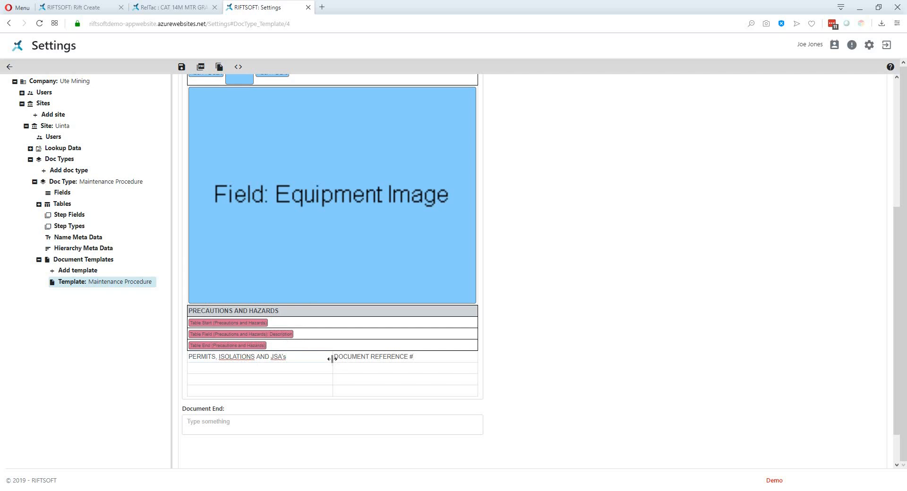
Step: Widen the permits table's first column to about 70% of the table width and make both headings bold
left_click_drag(332, 357, 390, 357)
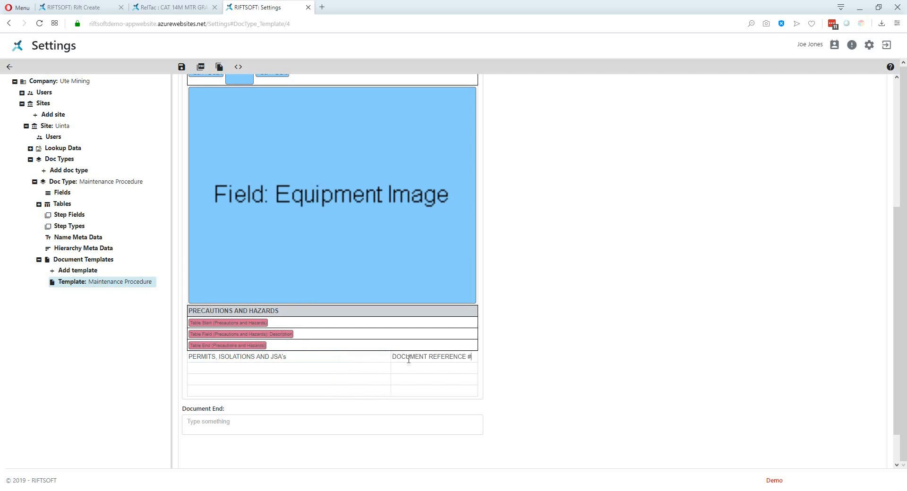
left_click_drag(473, 357, 189, 358)
left_click(430, 344)
left_click(236, 345)
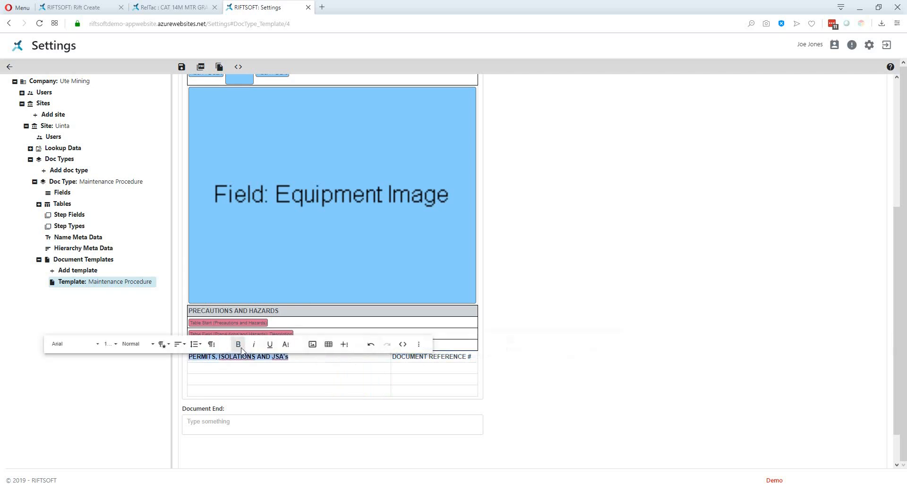
Step: Shade both heading cells of the permits table light grey
left_click_drag(317, 357, 415, 358)
left_click(304, 333)
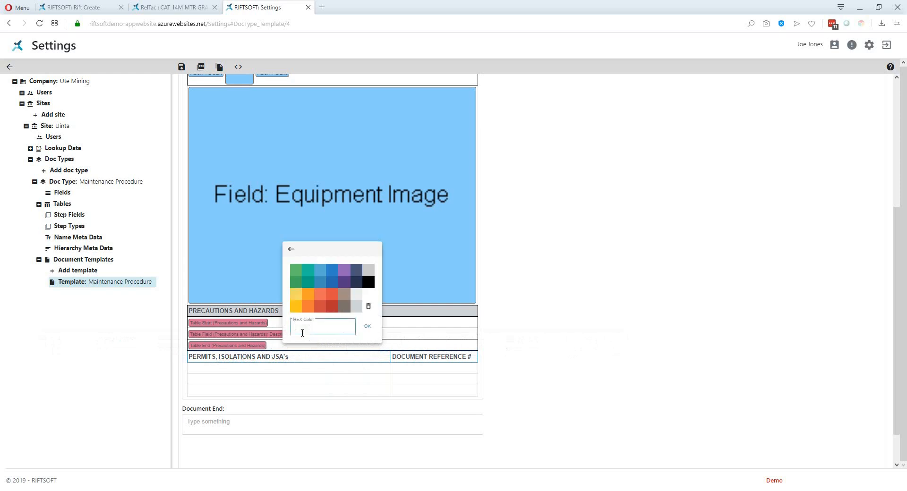
left_click(357, 307)
left_click(660, 399)
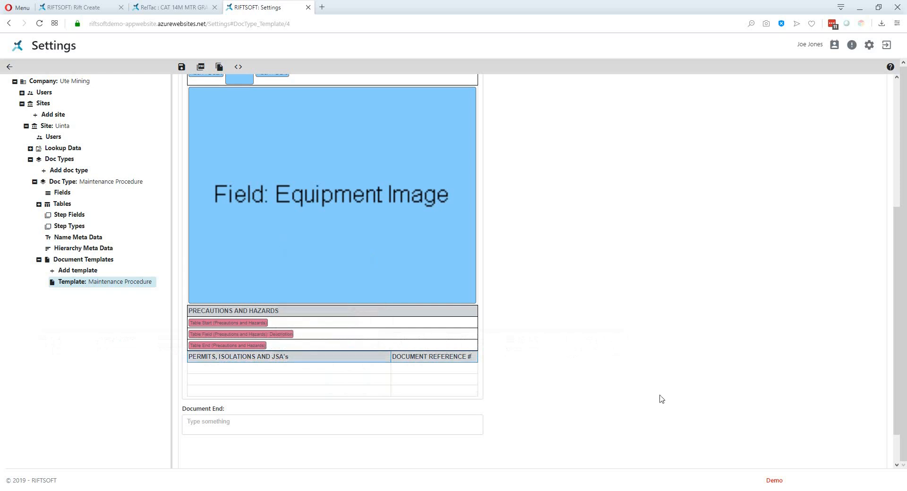
Step: Insert the Table Start (Permits, Isolations, JSA's) tag in the first cell of the permits table's second row
left_click(247, 369)
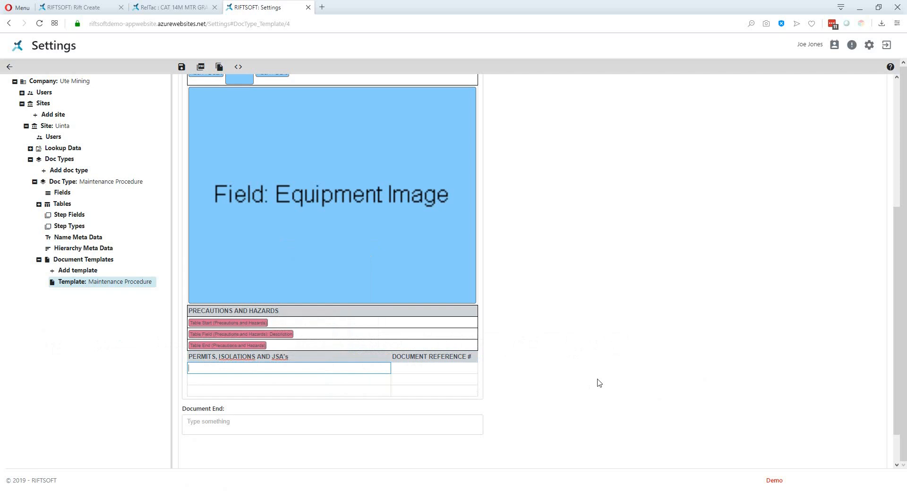
type("@per")
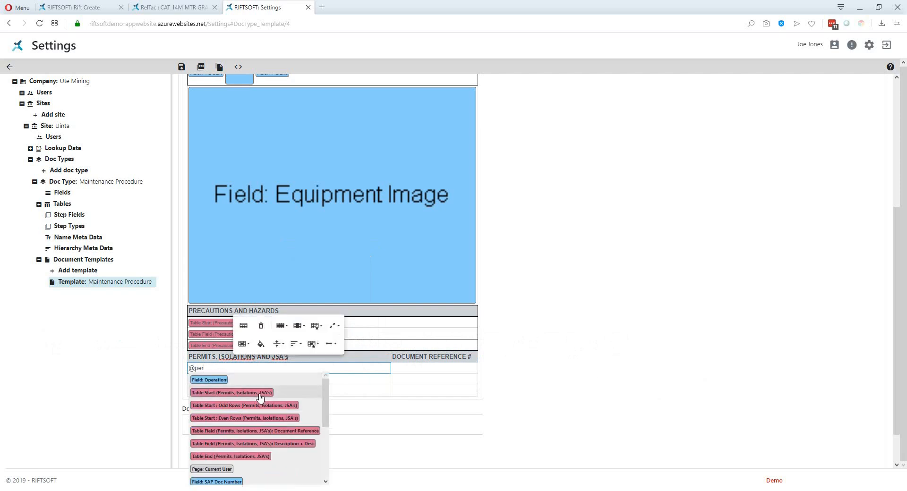
left_click(261, 394)
Step: Insert the Permits, Isolations, JSA's Description field tag in the first cell of the third row
left_click(249, 382)
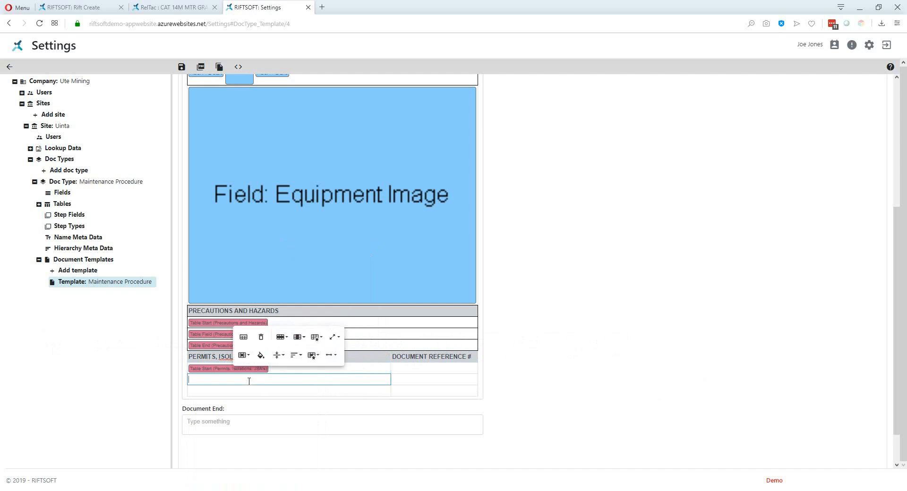
type("@p")
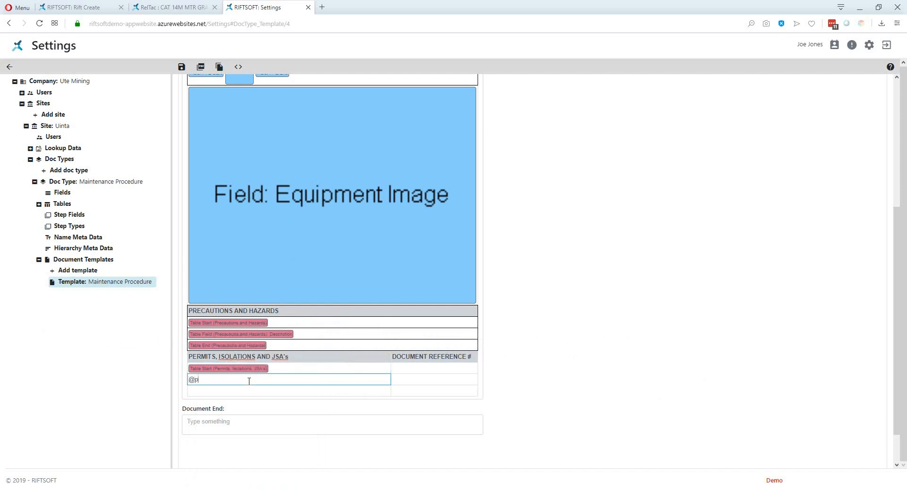
type("er")
scroll(222, 392, "down", 1)
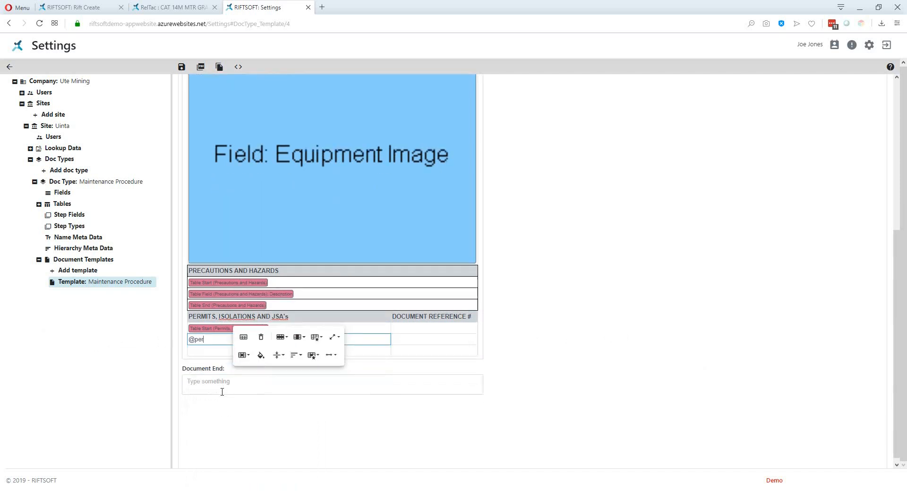
type("m")
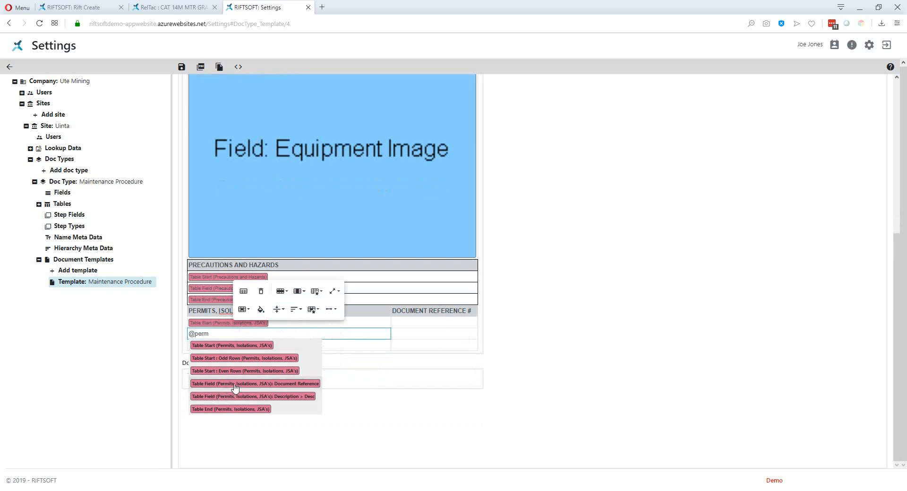
left_click(233, 398)
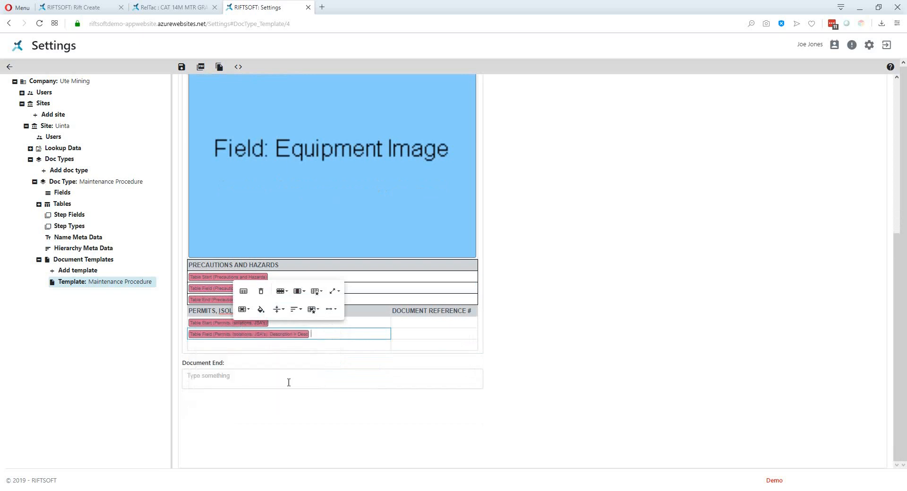
Step: Insert the Permits, Isolations, JSA's Document Reference field tag in the third row below the DOCUMENT REFERENCE # heading
left_click(432, 335)
type("@")
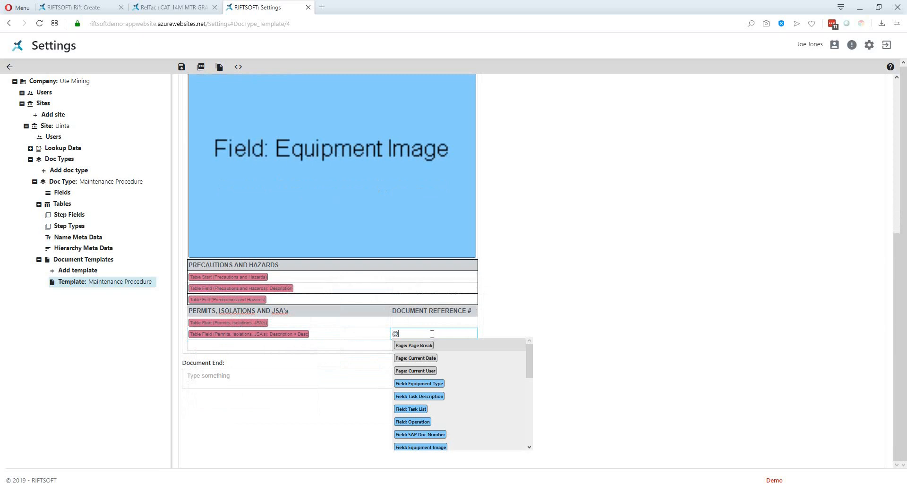
type("per")
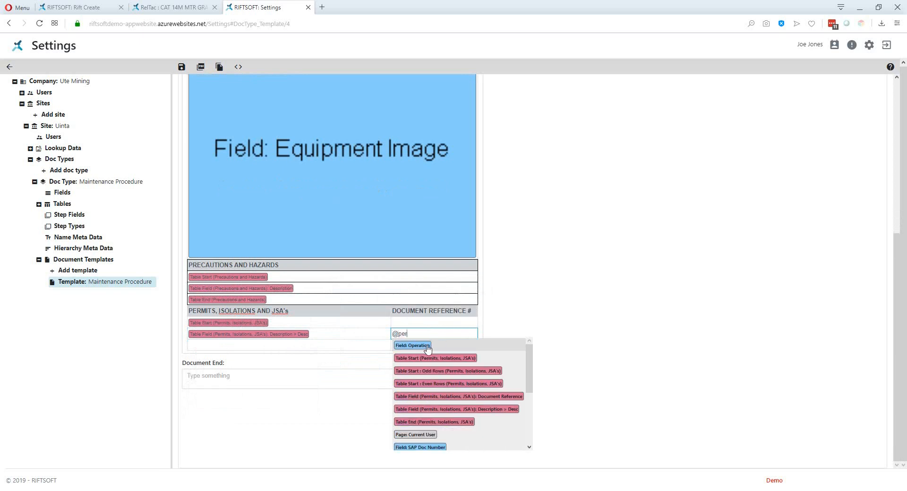
left_click(441, 397)
Step: Insert the Table End (Permits, Isolations, JSA's) tag in the first cell of the fourth row
left_click(272, 353)
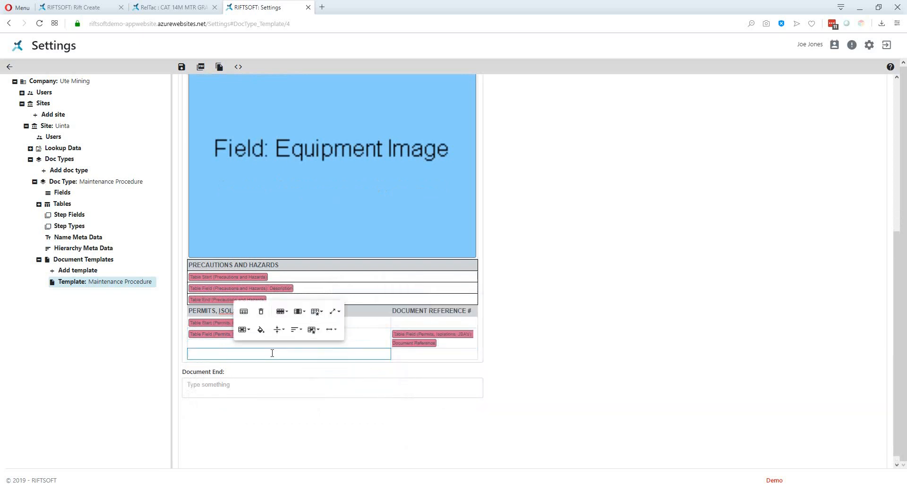
type("@p")
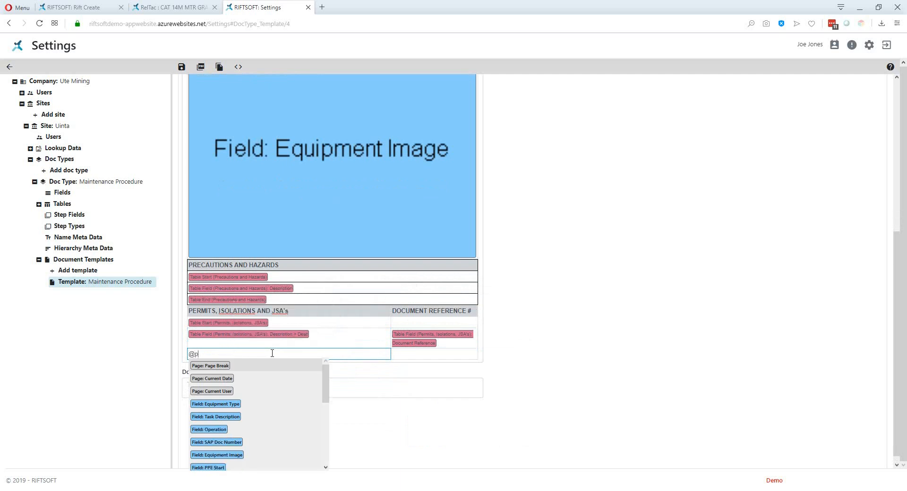
type("er")
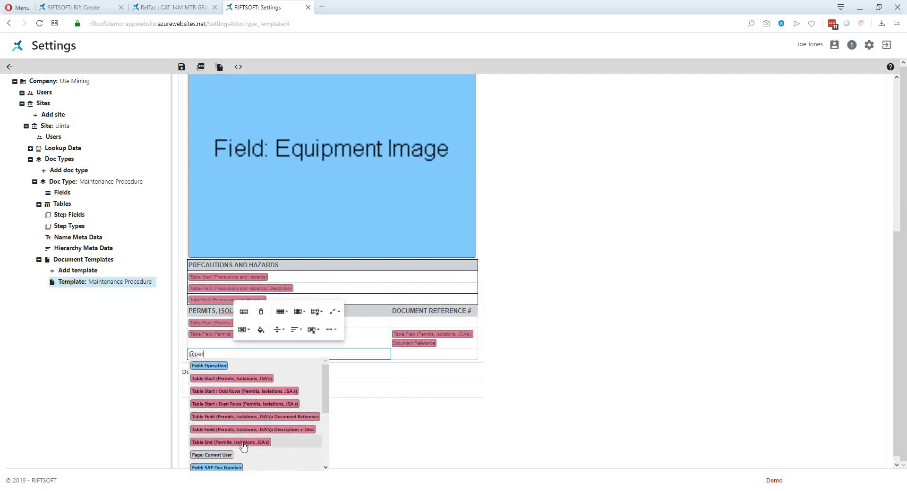
left_click(244, 444)
left_click(600, 363)
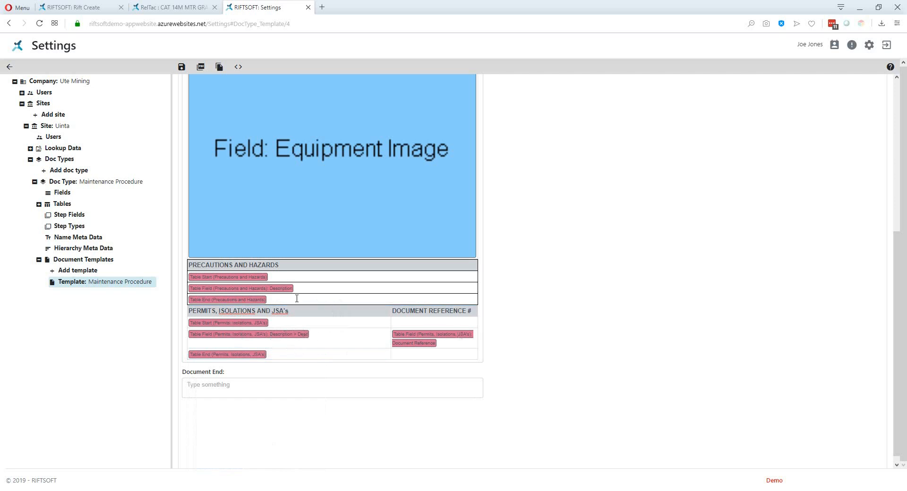
Step: Save the template with black borders on the permits table, and generate a new preview of the CAT 14M MTR GRADER-250 HR PRE PM document
left_click(181, 67)
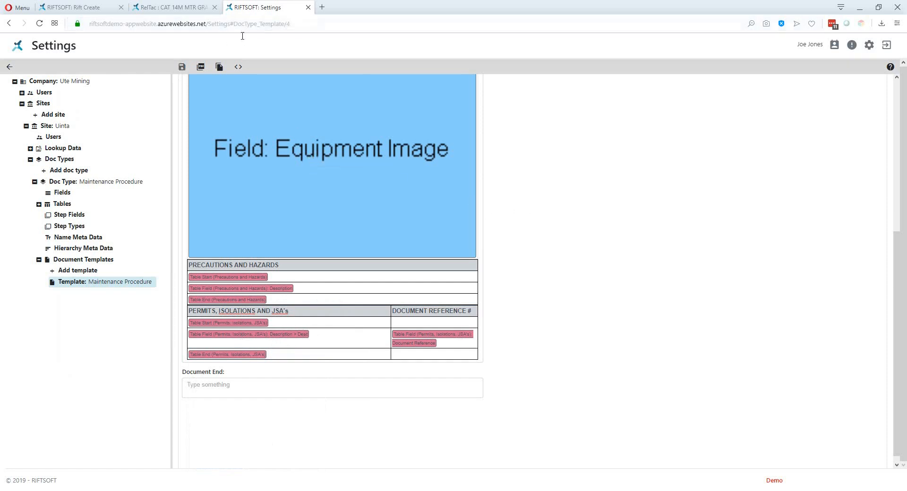
left_click(209, 8)
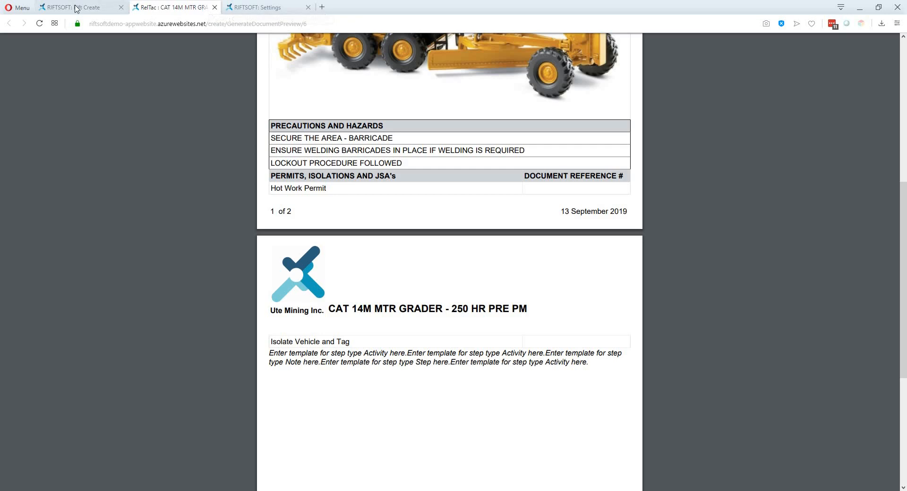
left_click(77, 8)
left_click(236, 68)
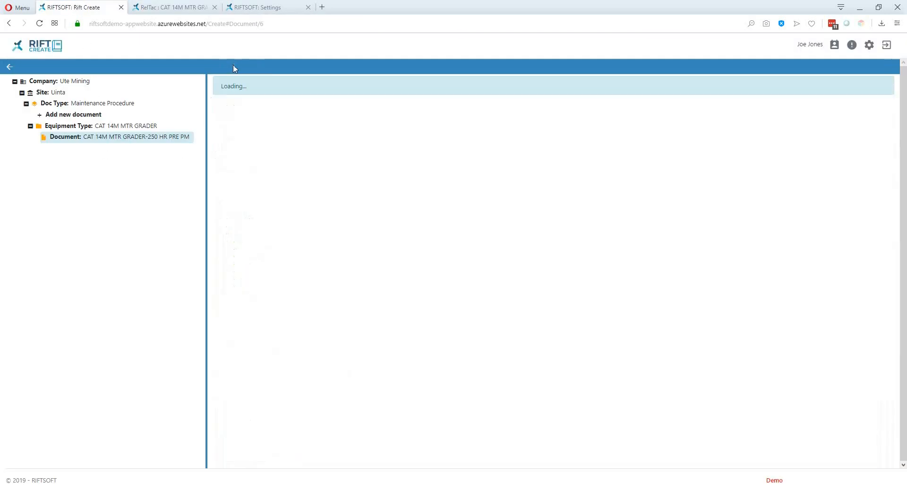
left_click(236, 68)
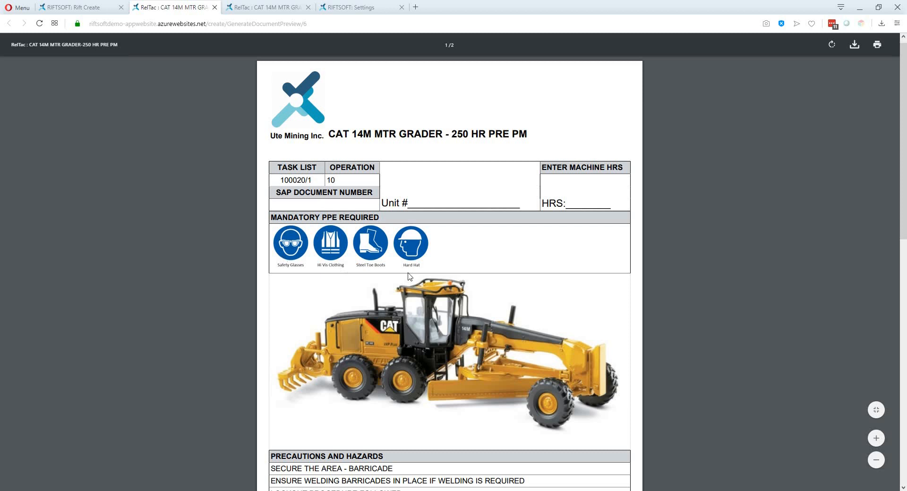
Step: Review the tables on both pages of the preview and switch to Word to compare them with the original procedure
scroll(411, 278, "down", 6)
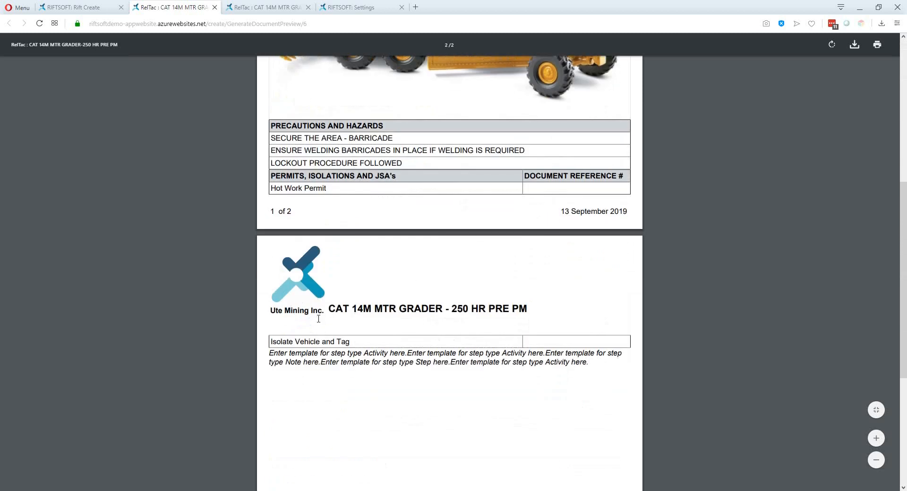
scroll(311, 307, "up", 6)
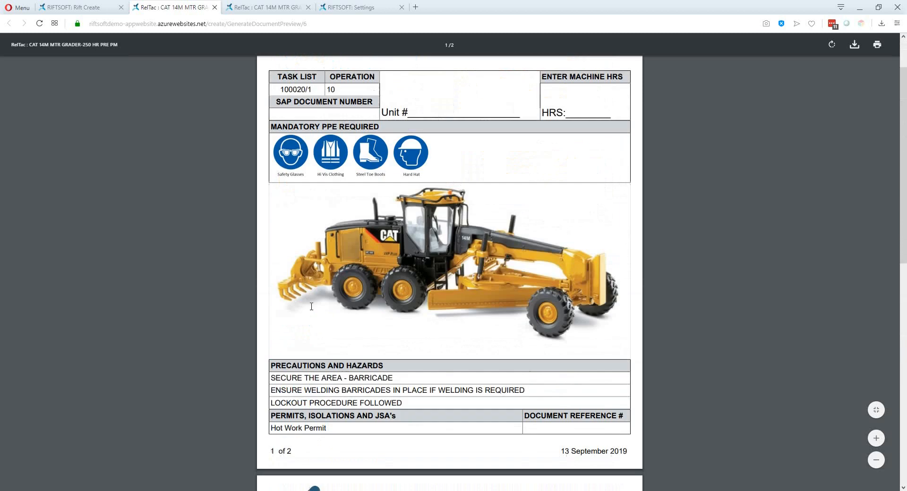
scroll(311, 306, "down", 6)
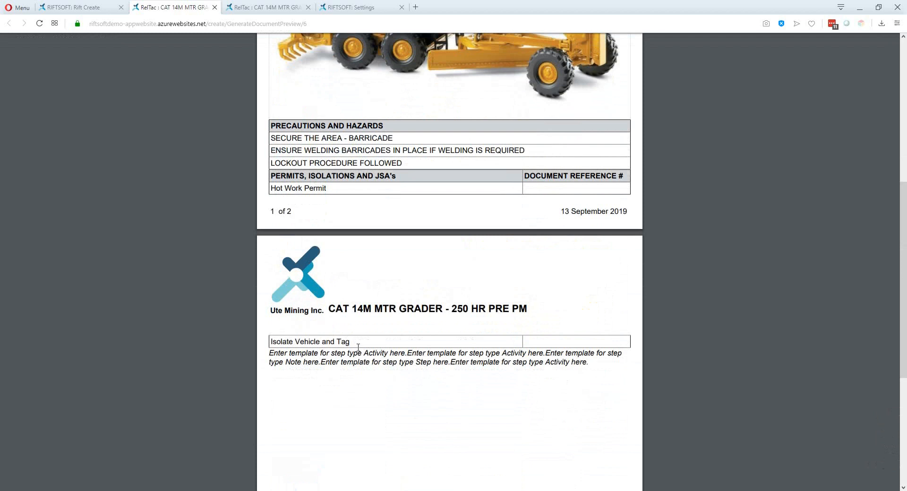
key("alt+Tab")
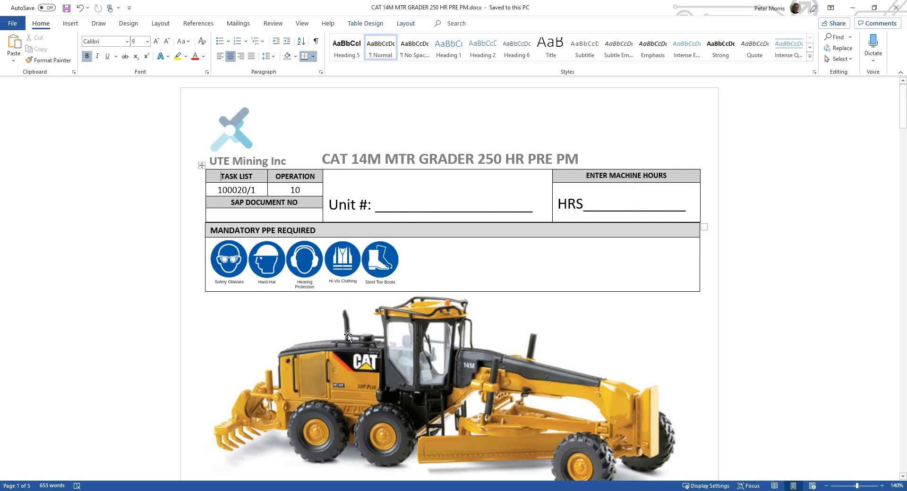
Step: Examine the rest of the original Word procedure, from the activity pages through the Feedback Form, Updates Form and signature tables
scroll(395, 331, "down", 20)
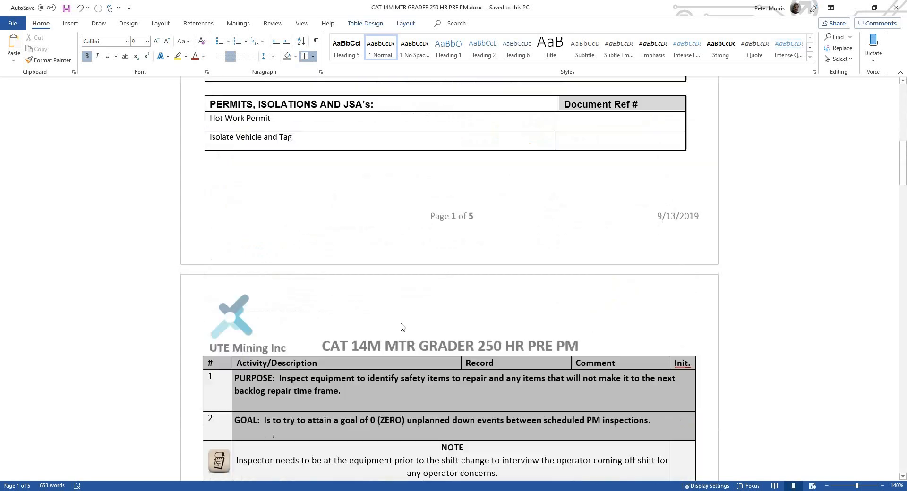
scroll(403, 321, "down", 5)
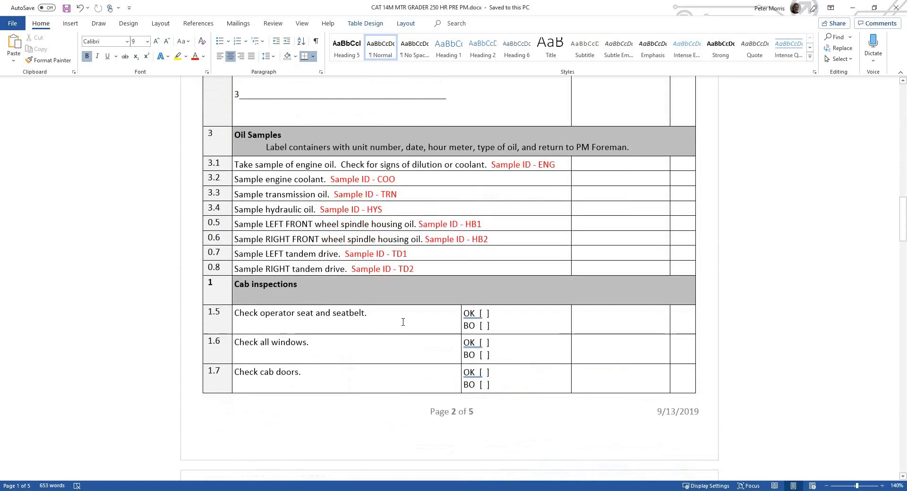
scroll(397, 308, "up", 4)
scroll(378, 279, "down", 15)
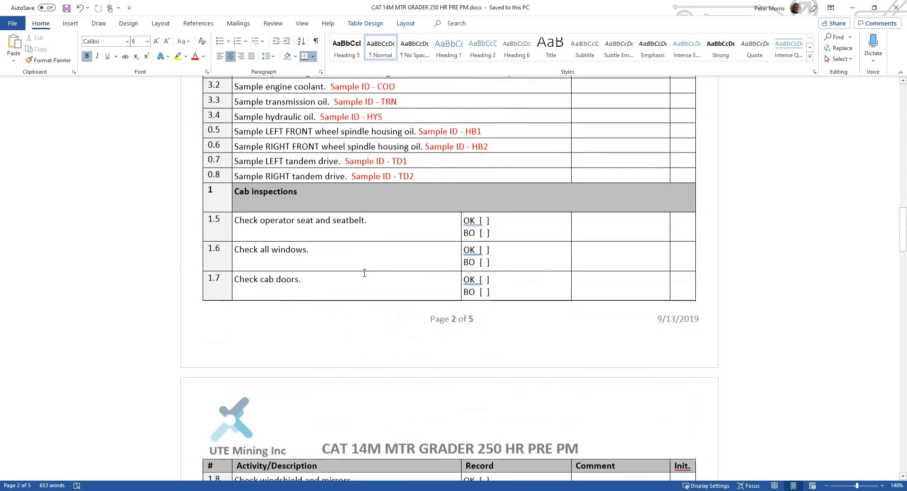
scroll(366, 277, "down", 15)
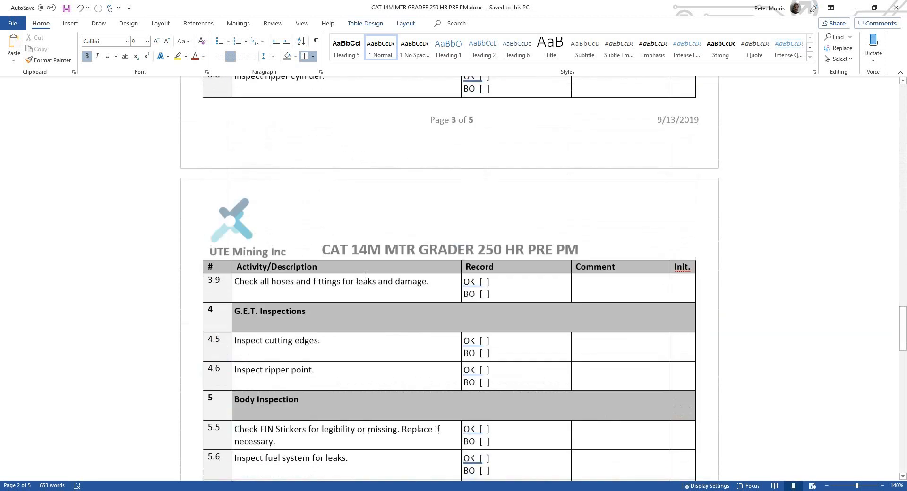
scroll(366, 279, "down", 12)
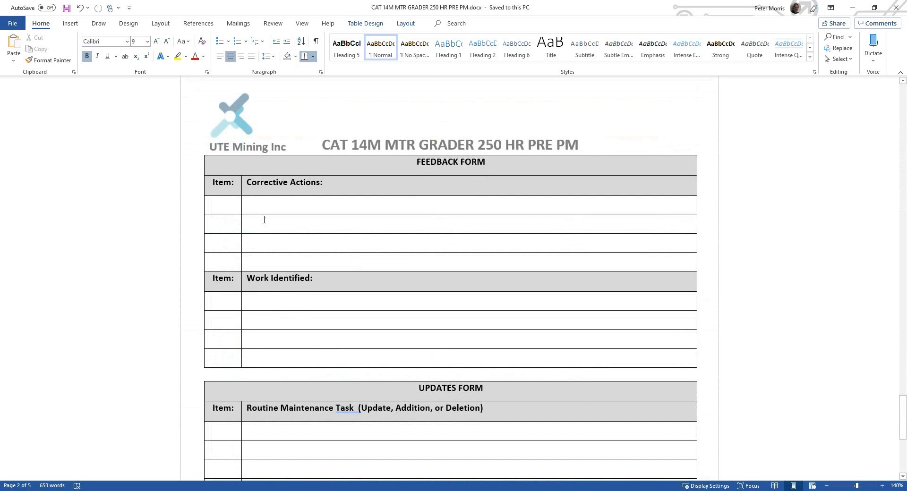
scroll(318, 268, "down", 8)
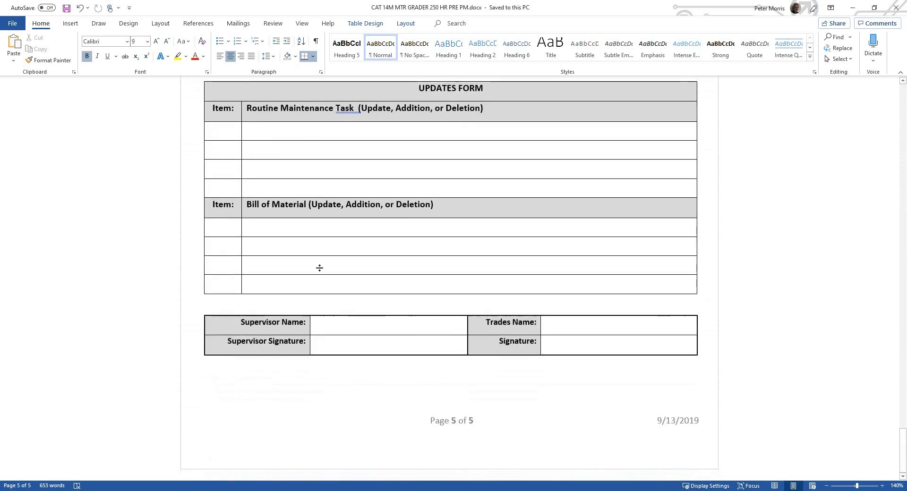
scroll(320, 268, "up", 8)
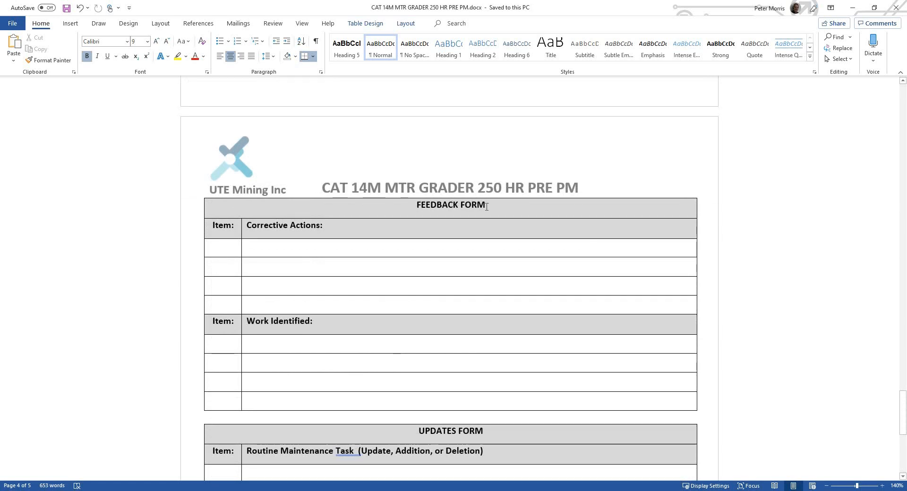
Step: Switch to the RIFTSOFT Settings page and insert a Page Break tag in the template's Document End section
key("alt+Tab")
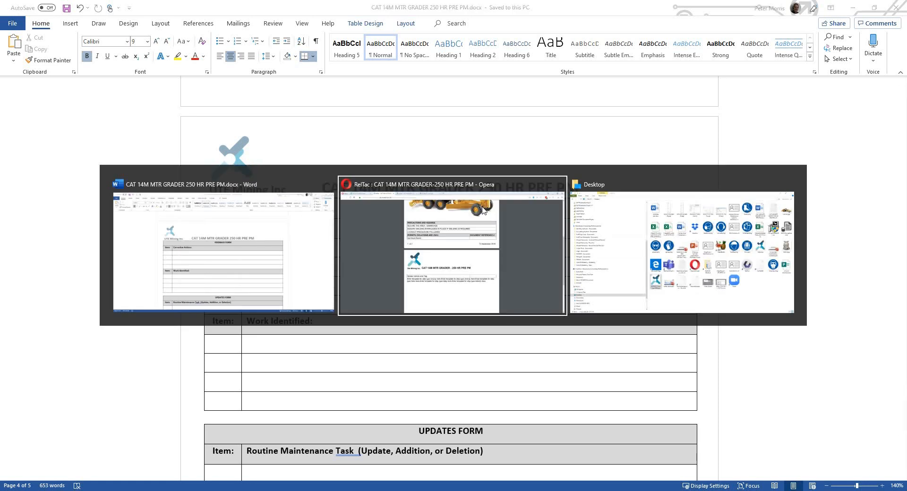
key("alt+Tab")
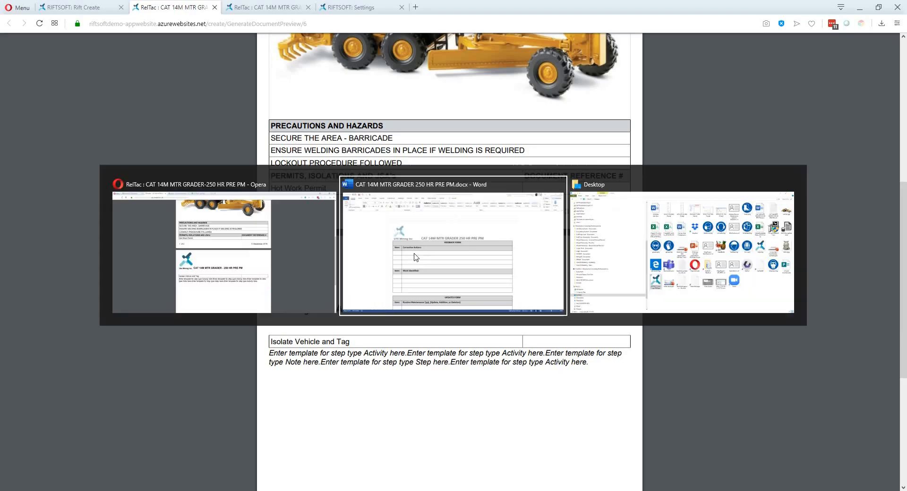
key("alt+Tab")
key("alt+Tab")
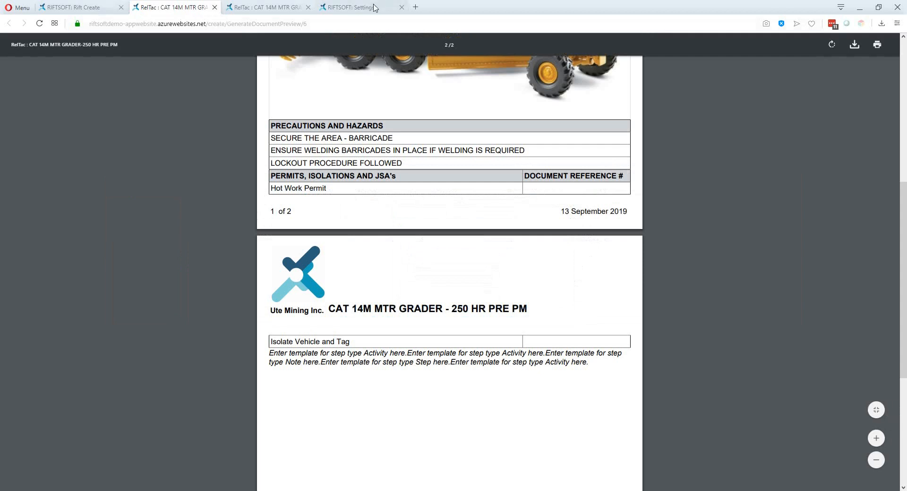
left_click(359, 7)
scroll(344, 211, "down", 1)
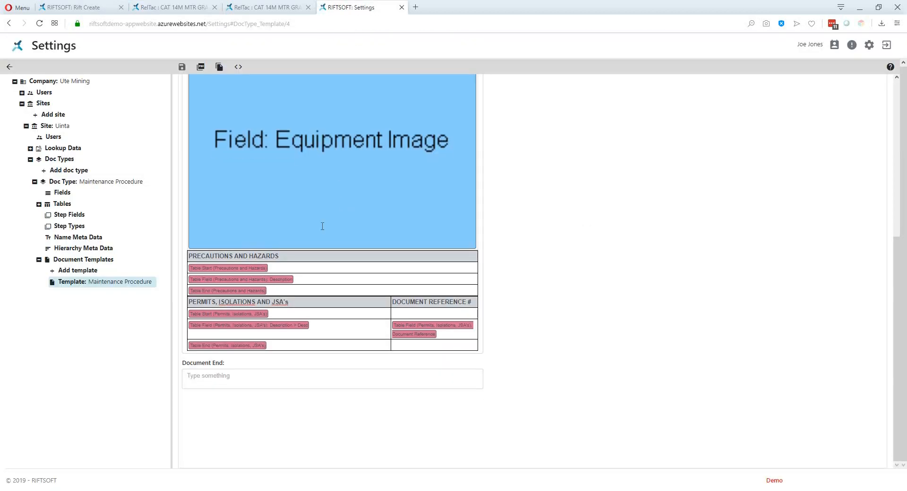
left_click(220, 376)
type("@")
key("Return")
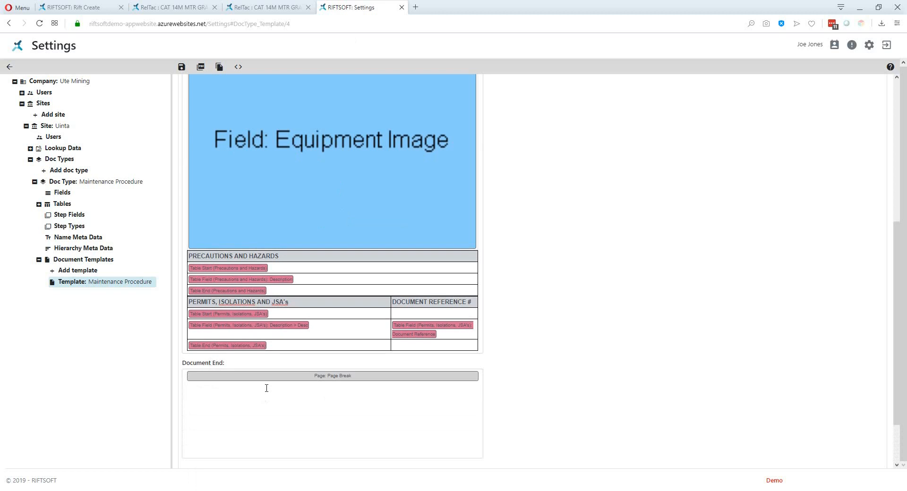
Step: Check the Feedback Form layout in Word and insert a table of 2 columns by 10 rows in the Document End section
key("alt+Tab")
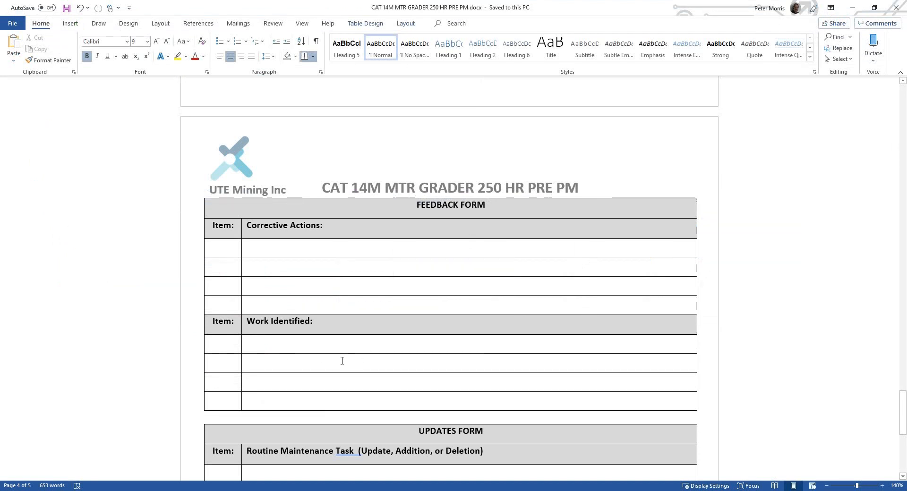
scroll(344, 382, "down", 4)
scroll(344, 383, "up", 3)
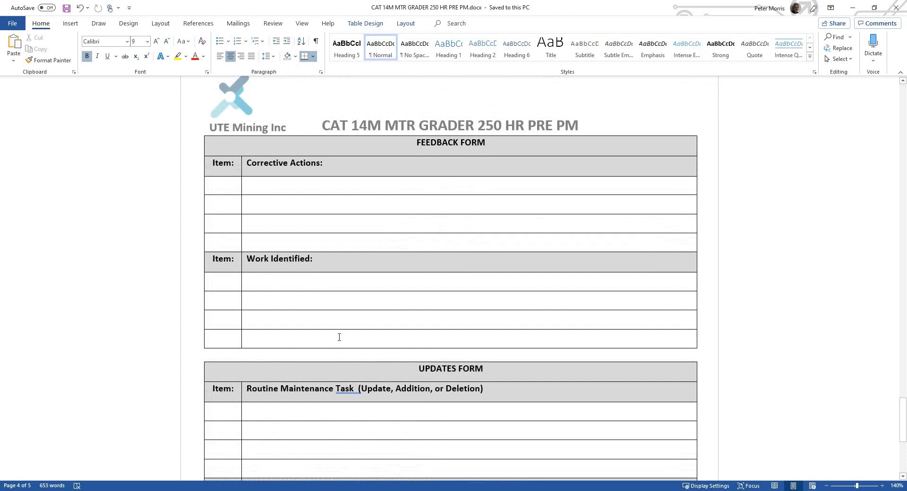
key("alt+Tab")
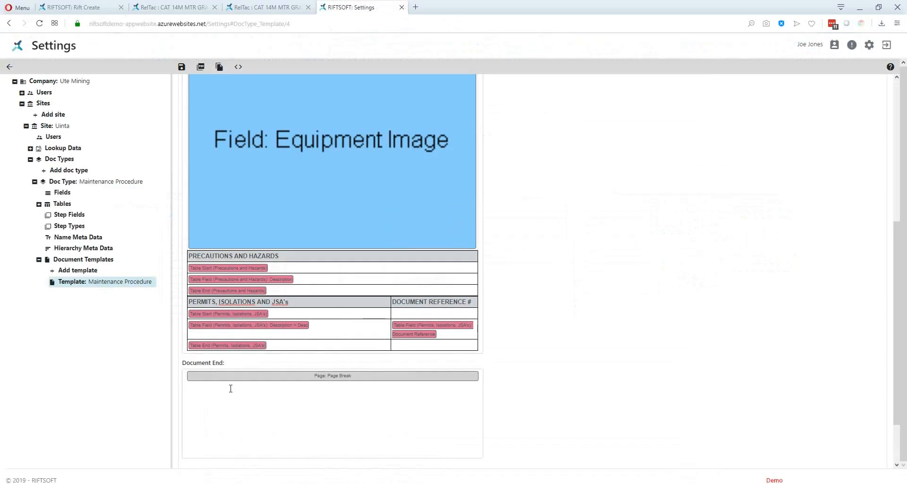
key("alt+Tab")
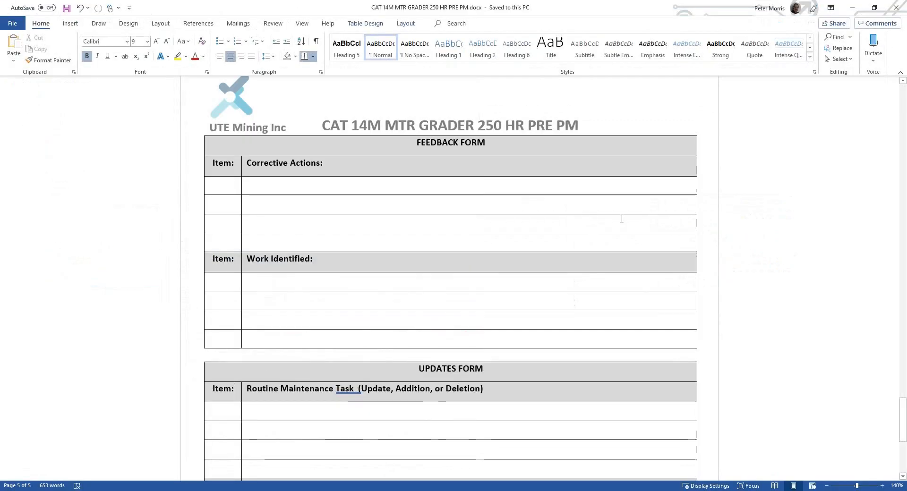
key("alt+Tab")
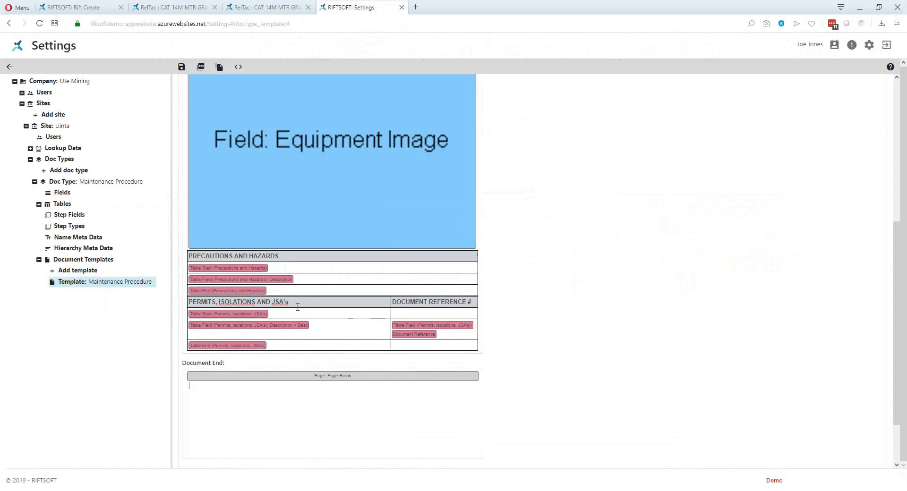
left_click(224, 389)
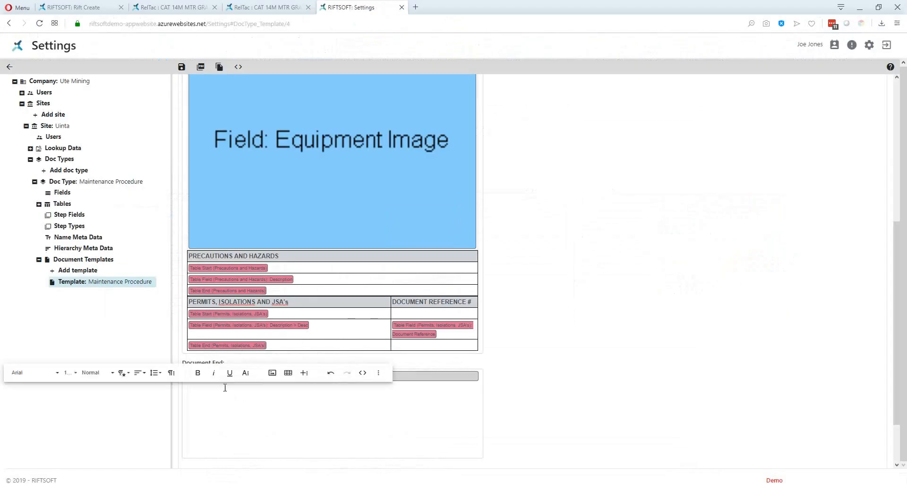
left_click(286, 373)
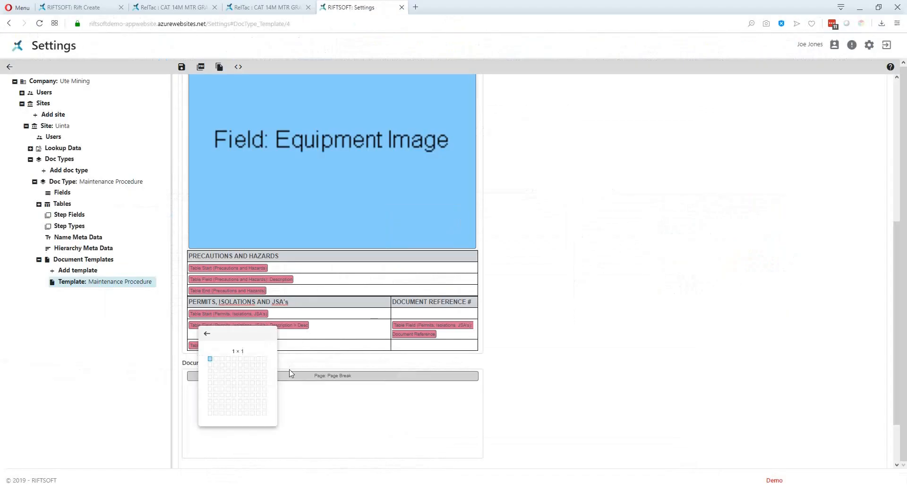
left_click(217, 415)
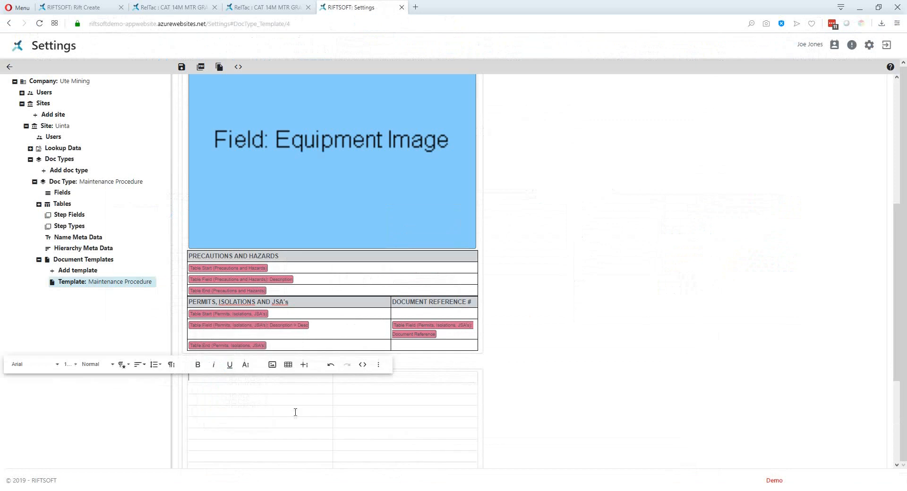
Step: Narrow the new table's first column to about a tenth of the table width, matching the Item column in the Word form
scroll(575, 375, "down", 3)
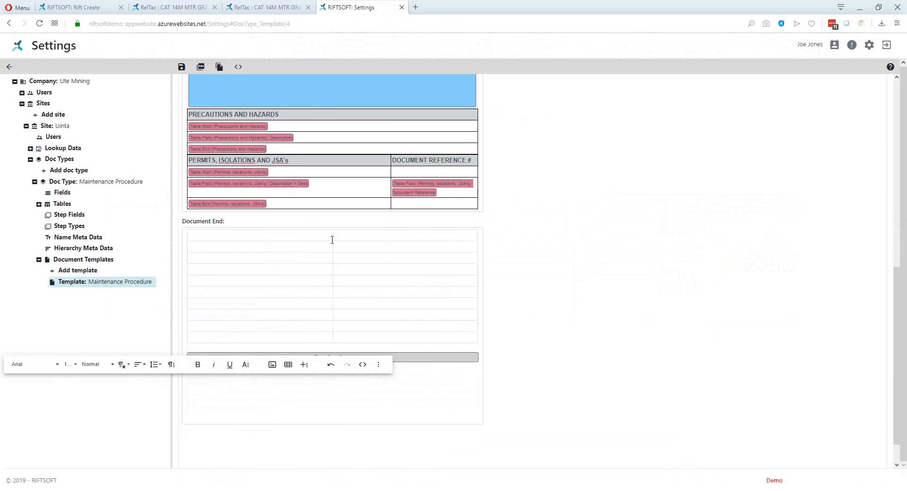
left_click_drag(333, 239, 441, 238)
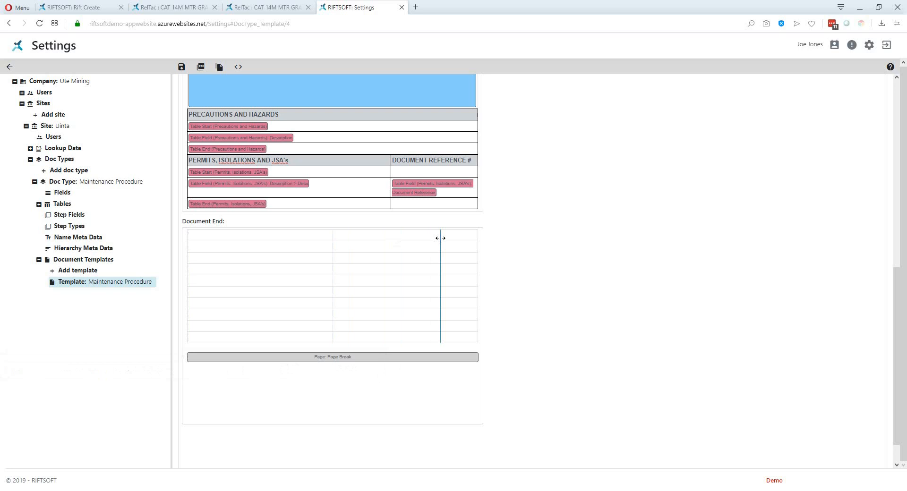
left_click_drag(440, 238, 440, 238)
key("alt+Tab")
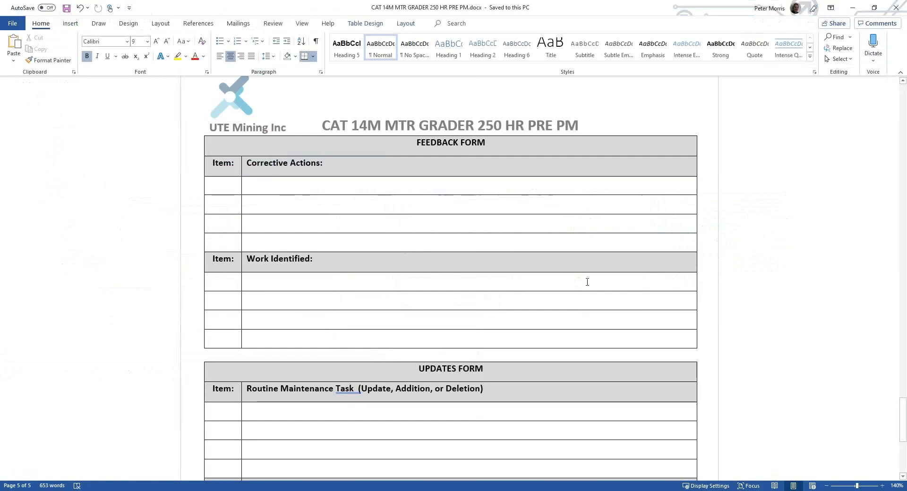
key("alt+Tab")
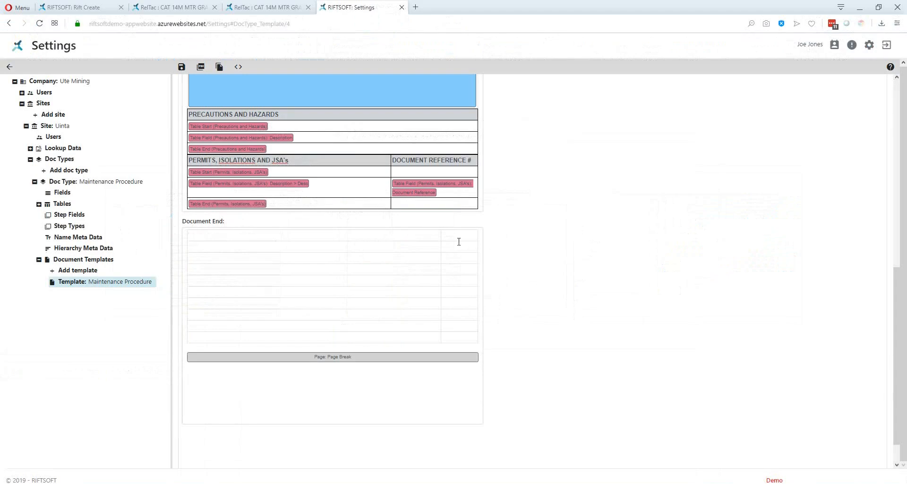
left_click_drag(439, 237, 217, 246)
key("alt+Tab")
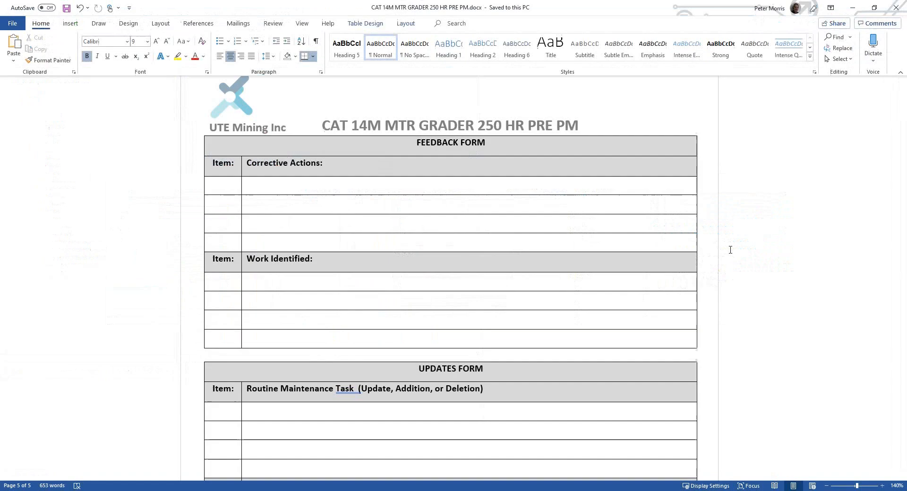
key("alt+Tab")
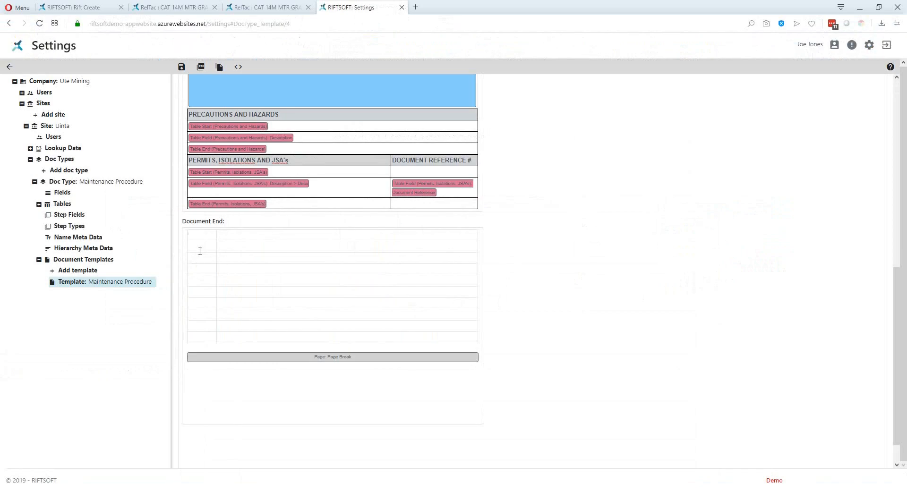
Step: Merge the two cells of the Document End table's first row into a single heading cell
left_click(208, 235)
scroll(209, 235, "up", 1)
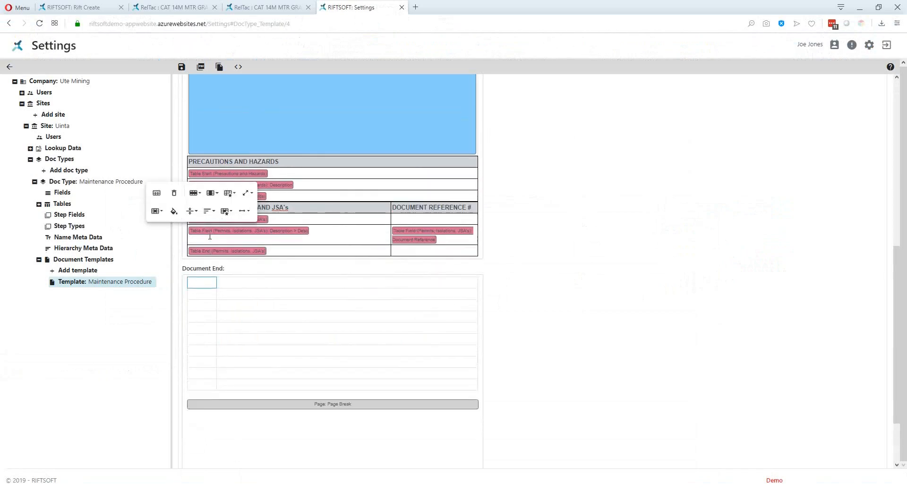
left_click(227, 283)
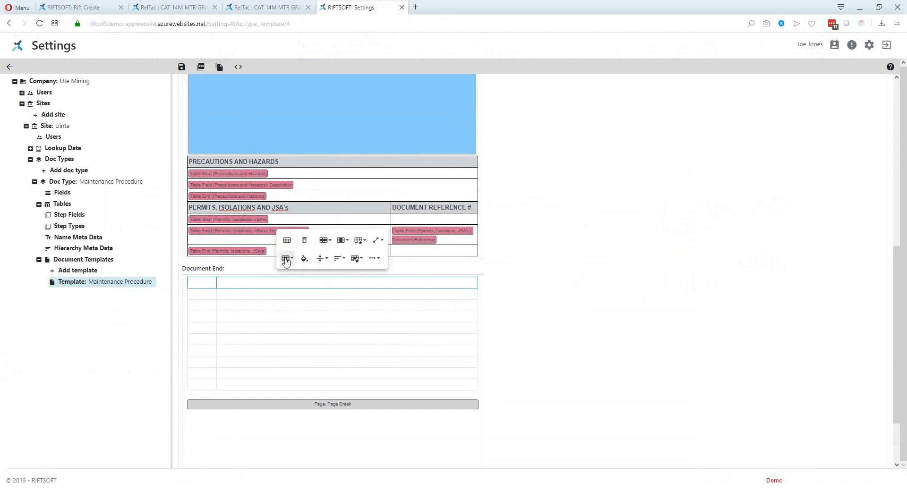
left_click(289, 259)
left_click(296, 273)
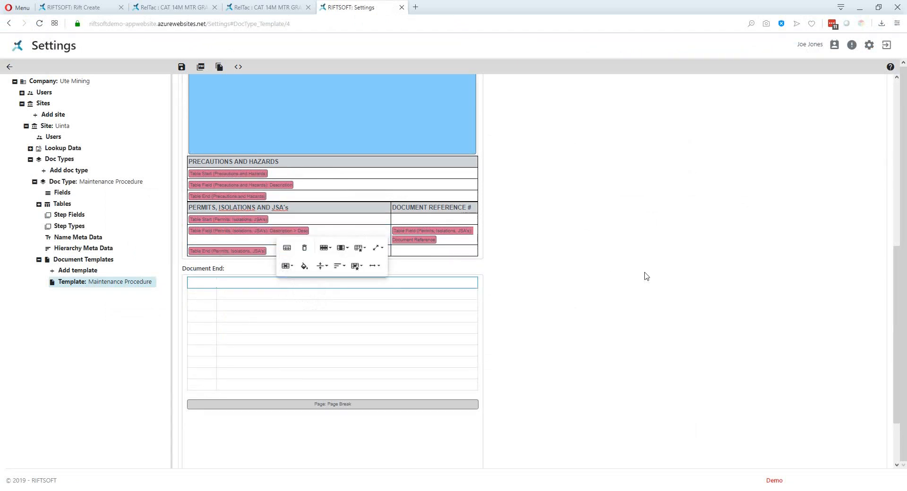
Step: Enter FEEDBACK FORM in the merged heading cell and make the text bold
key("alt+Tab")
key("alt+Tab")
type("FEE")
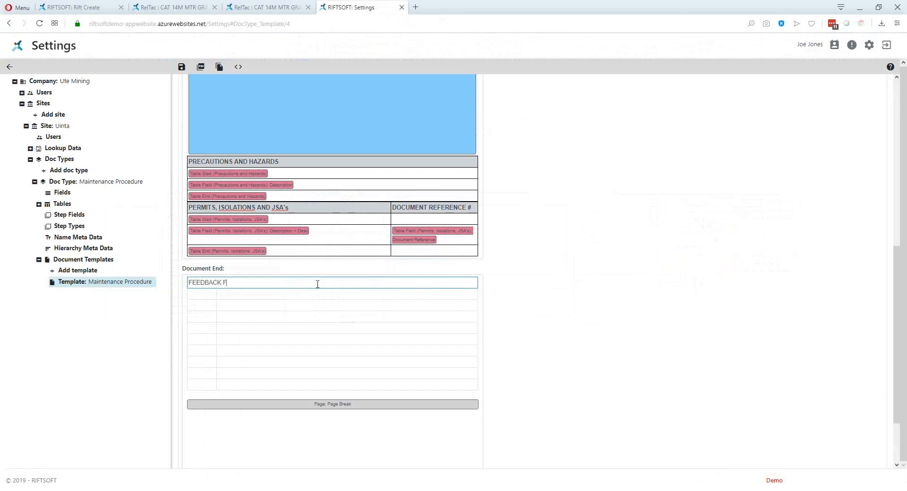
type("ORM")
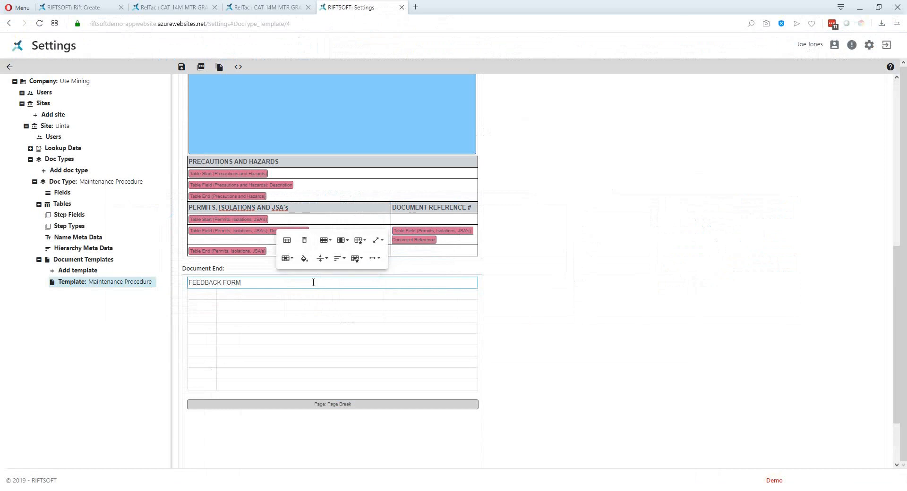
left_click_drag(257, 282, 184, 283)
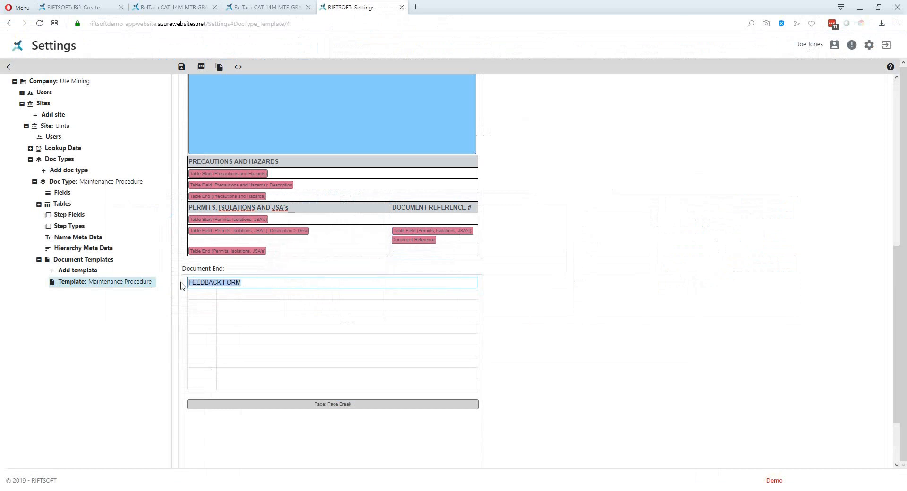
left_click(213, 271)
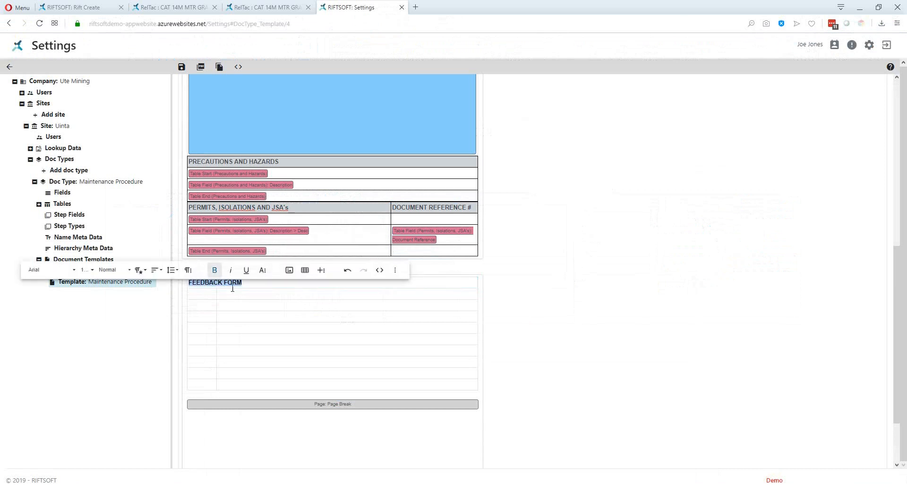
Step: Fill the FEEDBACK FORM heading cell with the light grey used on the other table headings
left_click(263, 284)
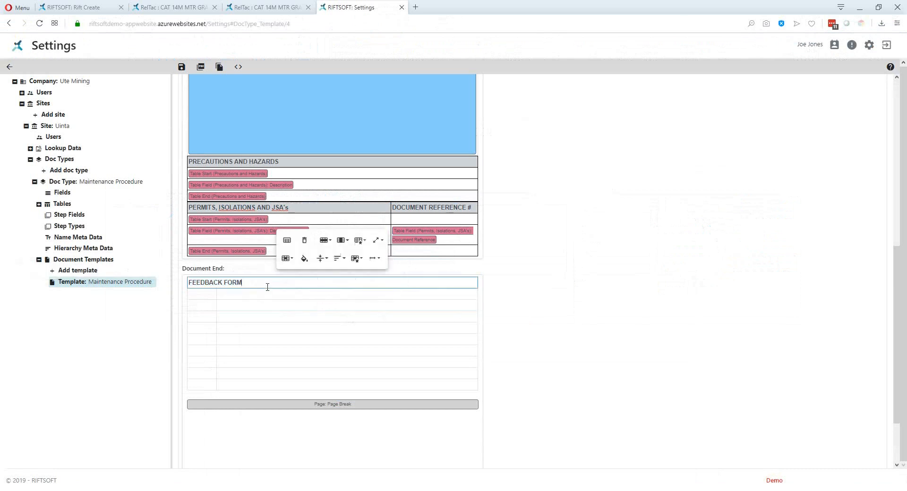
left_click(305, 258)
left_click(356, 235)
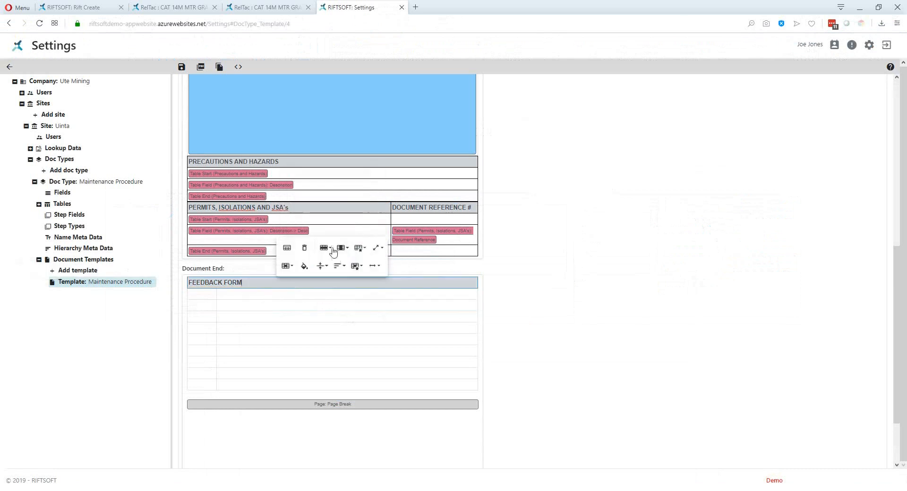
Step: Centre the FEEDBACK FORM heading text within its merged cell in the Document End table
left_click(339, 266)
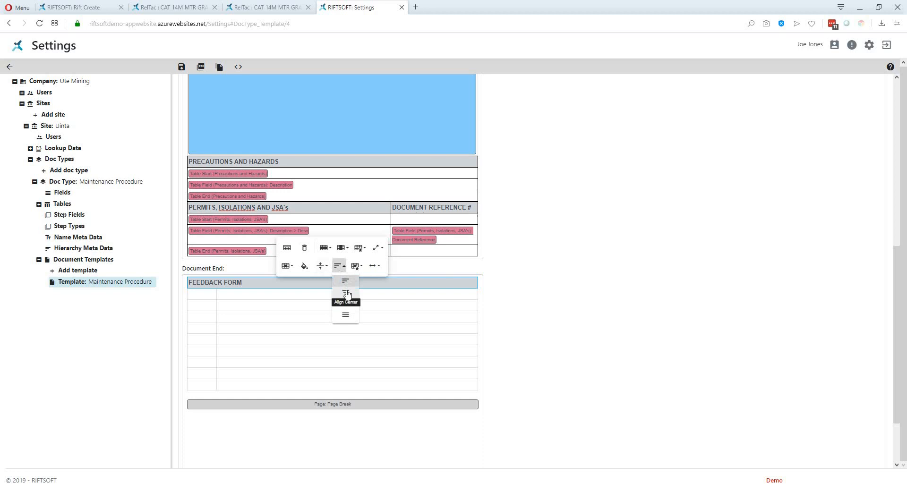
left_click(346, 290)
left_click(336, 295)
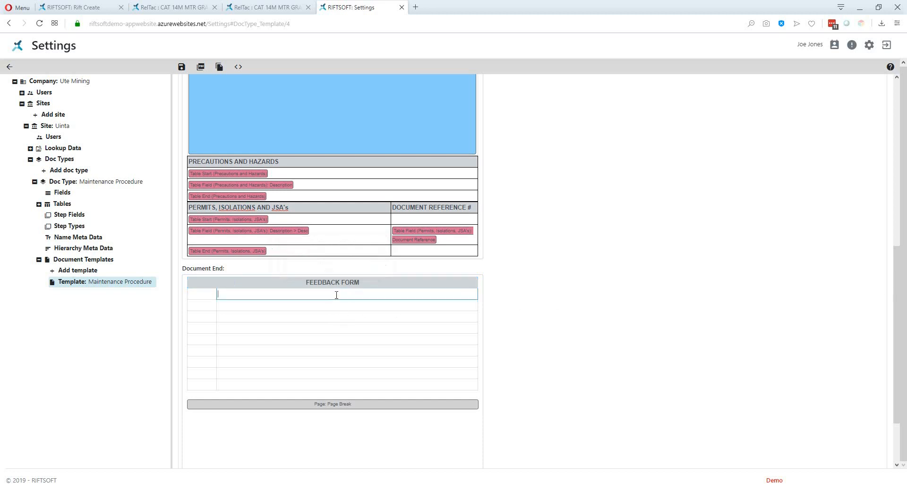
Step: Label the second row's cells Item and Corrective Actions, checking the wording against the Word procedure
left_click(198, 293)
left_click(198, 292)
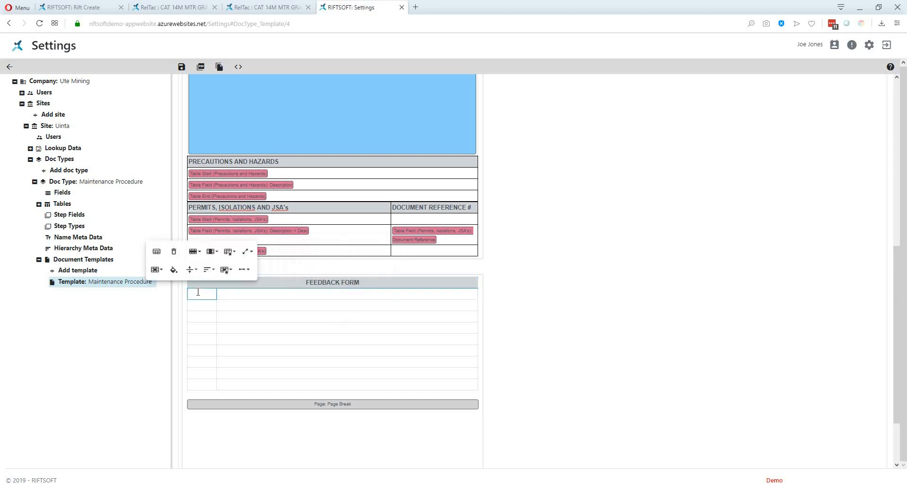
type("Ite")
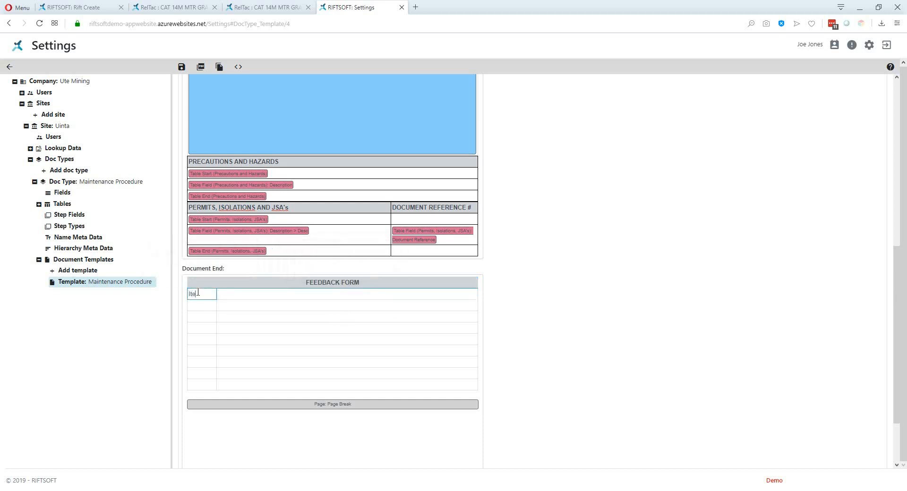
type("m")
left_click(198, 294)
key("alt+Tab")
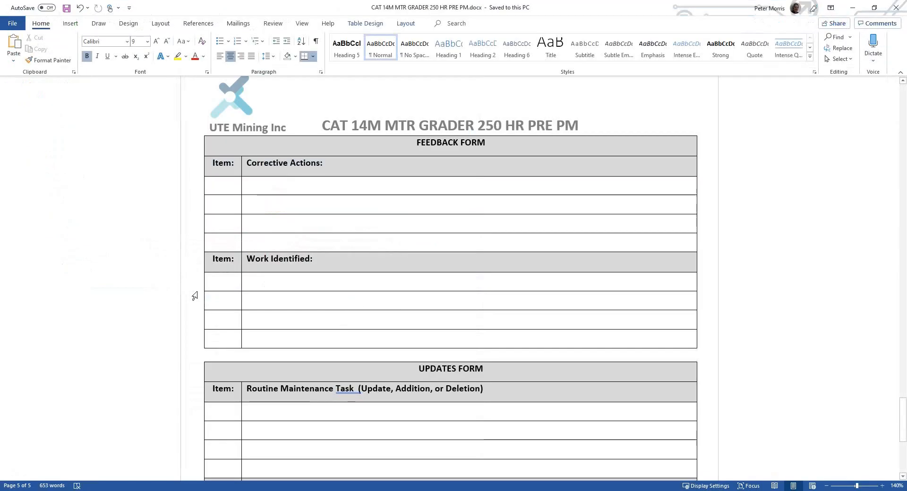
key("alt+Tab")
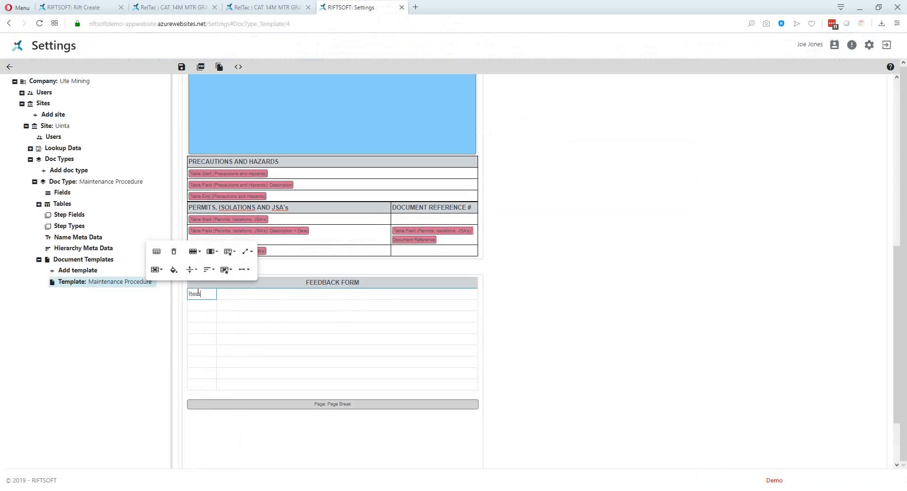
key("Tab")
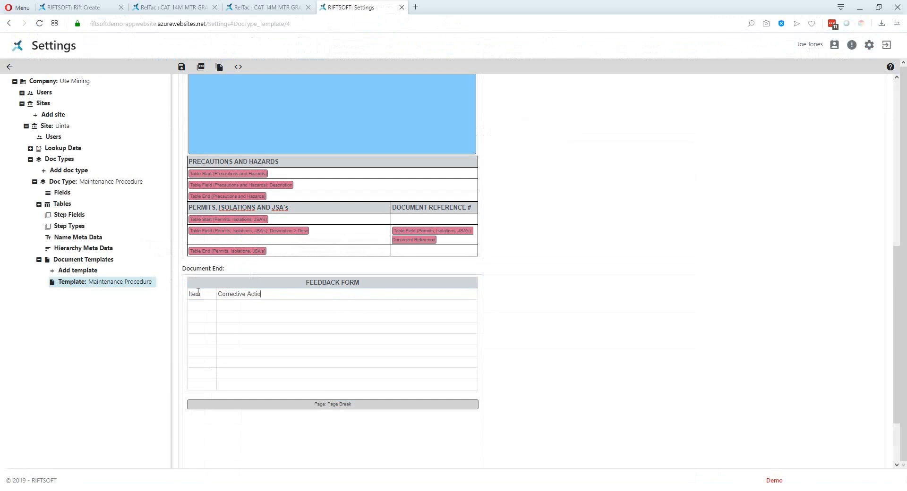
Step: Check the Word form's second subheading and enter Item and Work Identified in the table's sixth row
key("alt+Tab")
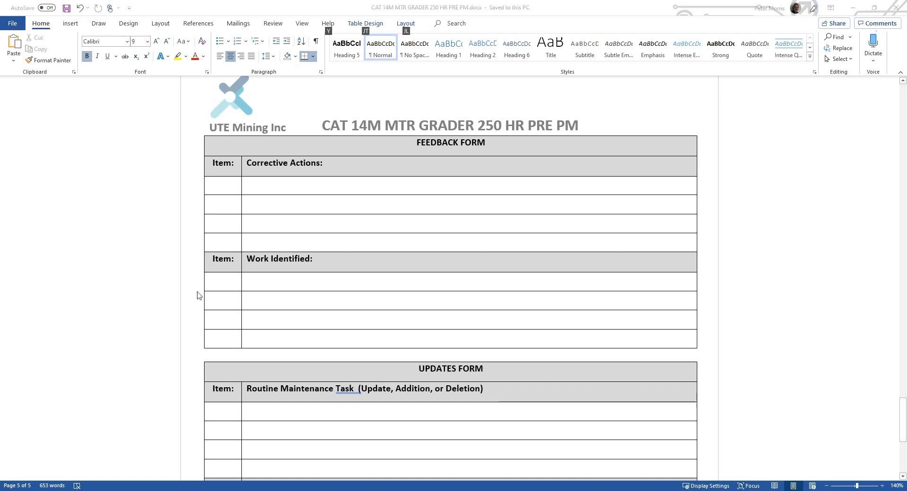
key("alt+Tab")
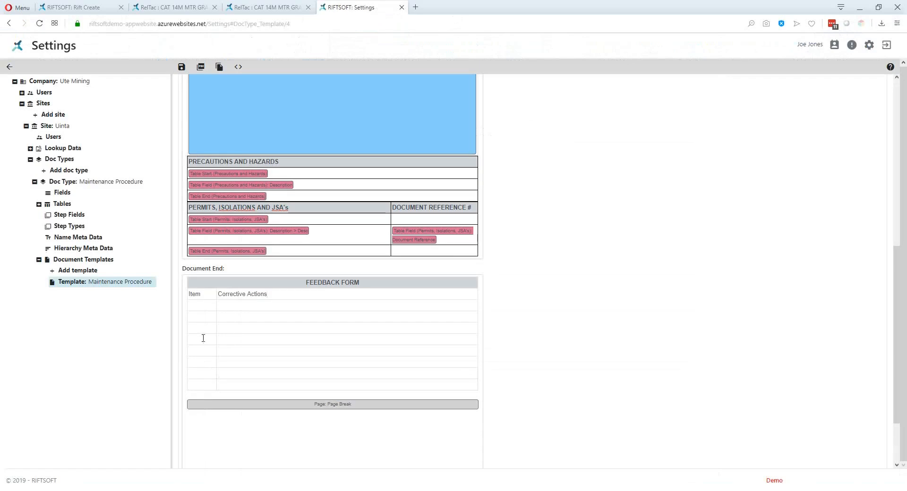
left_click(204, 338)
type("Item")
key("Tab")
type("Work Identified")
Step: Fill the Item and Work Identified cells with the same light grey as the FEEDBACK FORM heading
left_click_drag(277, 340, 209, 341)
left_click(210, 340)
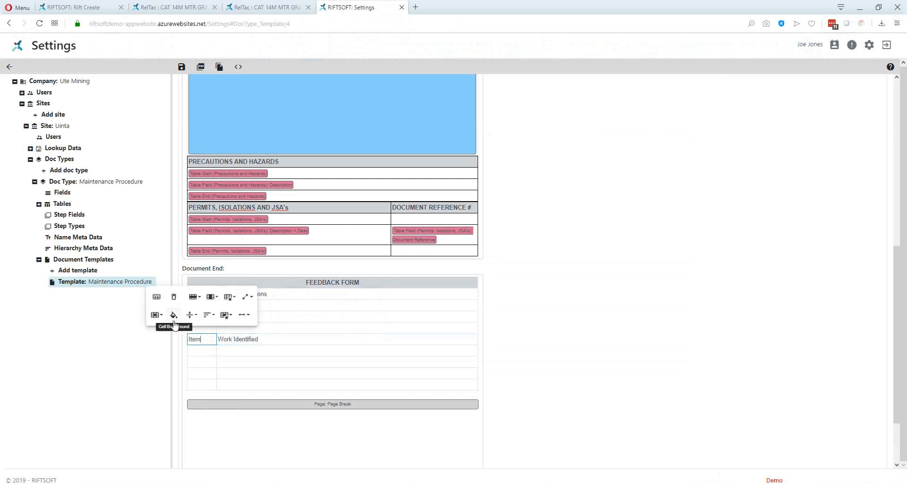
left_click(174, 316)
left_click(226, 289)
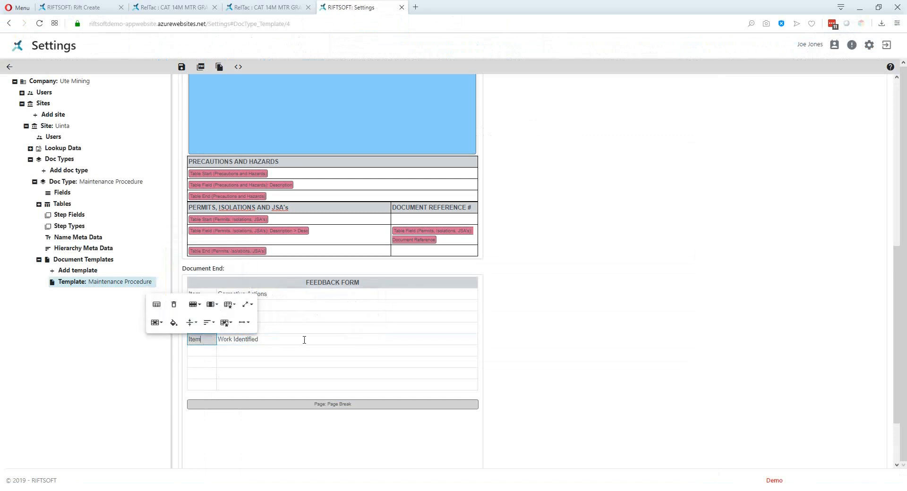
left_click(282, 339)
left_click(319, 316)
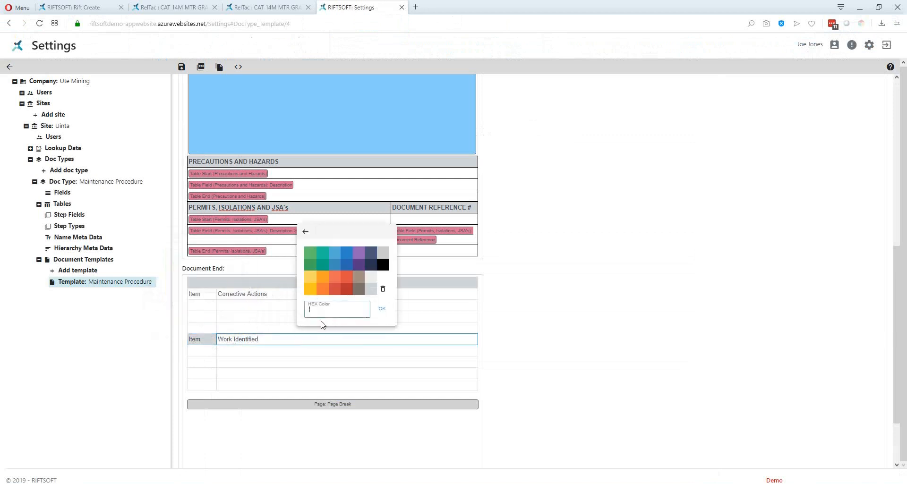
left_click(370, 289)
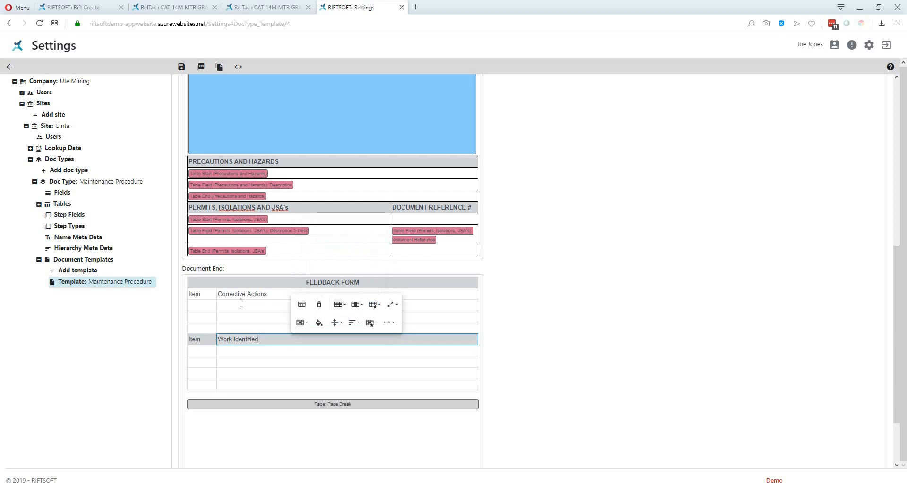
Step: Fill the Corrective Actions subheading row with the same light grey
left_click(272, 294)
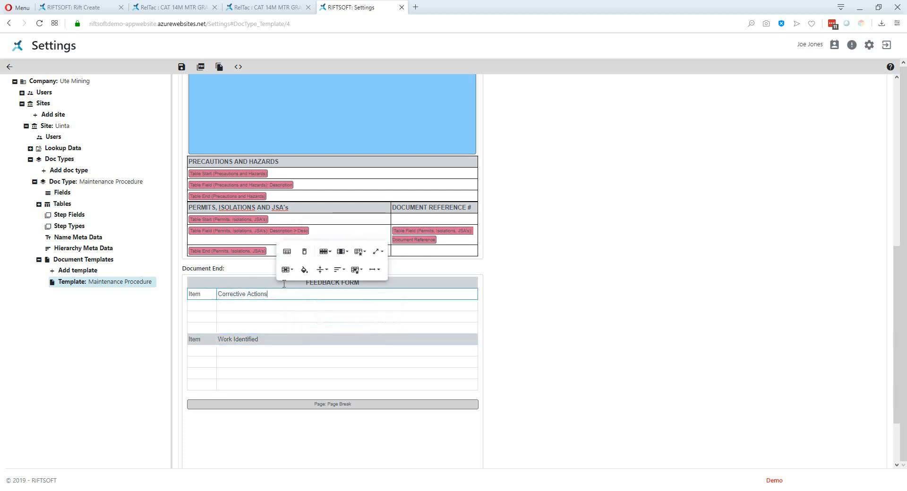
left_click(304, 270)
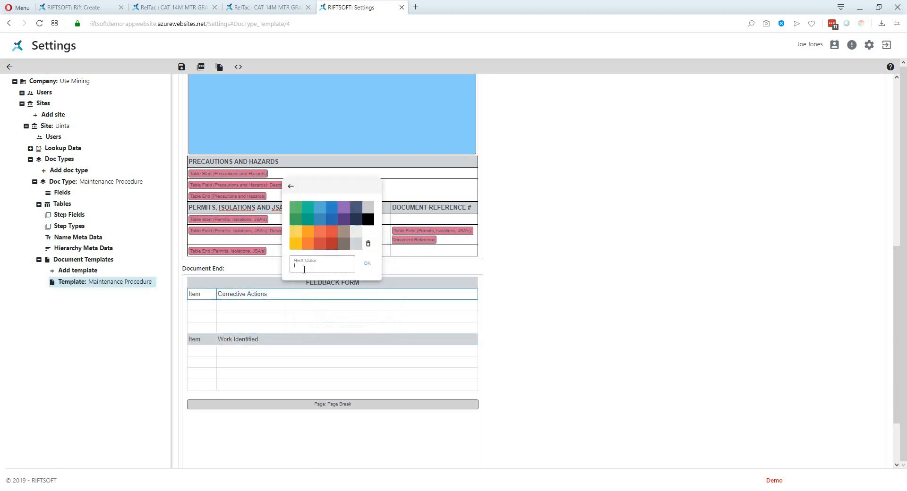
left_click(356, 246)
Step: Make the Item, Corrective Actions and Work Identified labels bold in both subheading rows
left_click_drag(267, 294, 190, 296)
left_click(245, 282)
left_click(210, 296)
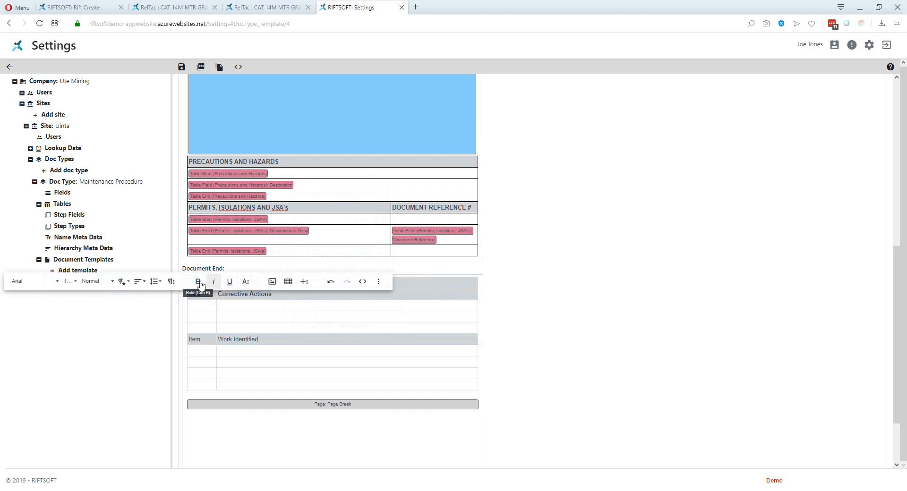
left_click(194, 281)
left_click_drag(262, 342, 188, 341)
left_click(238, 326)
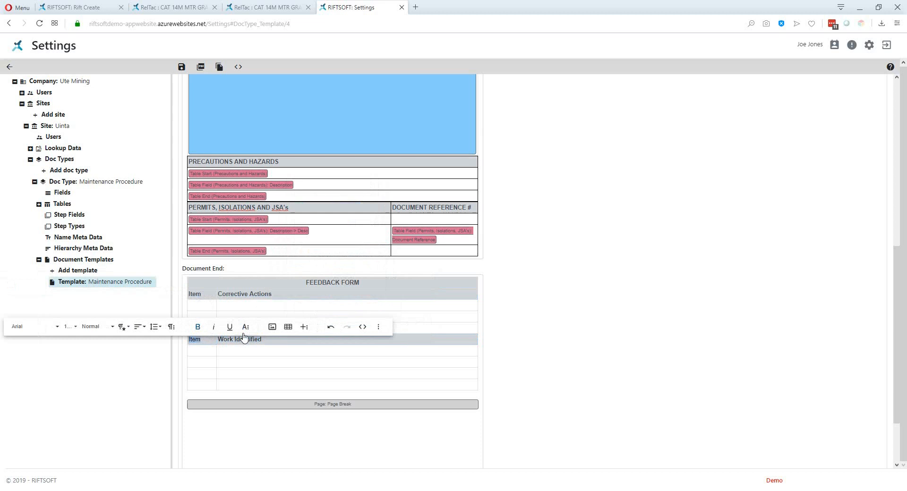
left_click(194, 326)
left_click(599, 352)
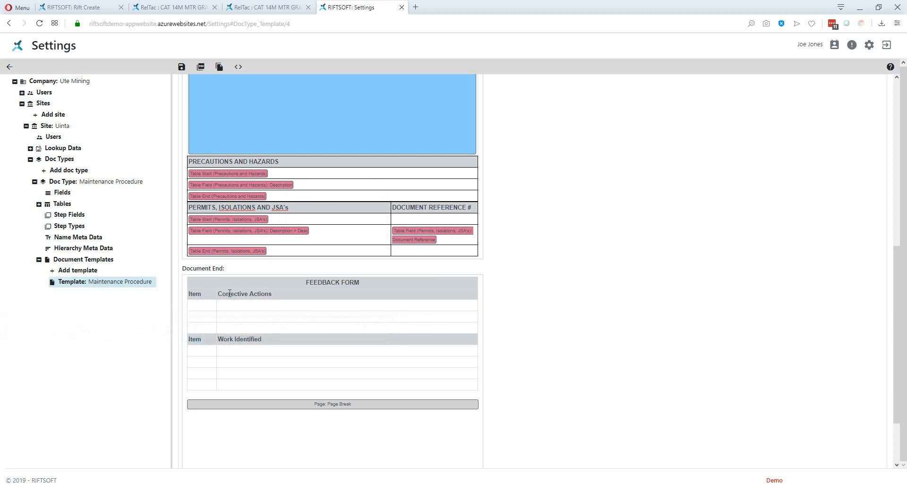
Step: Apply the Black Borders style to the whole Feedback Form table
left_click_drag(230, 293, 447, 384)
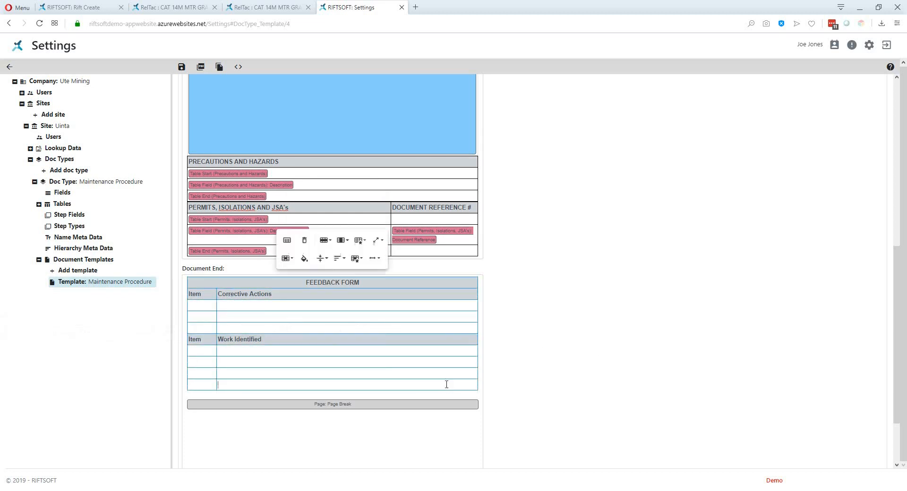
left_click(360, 240)
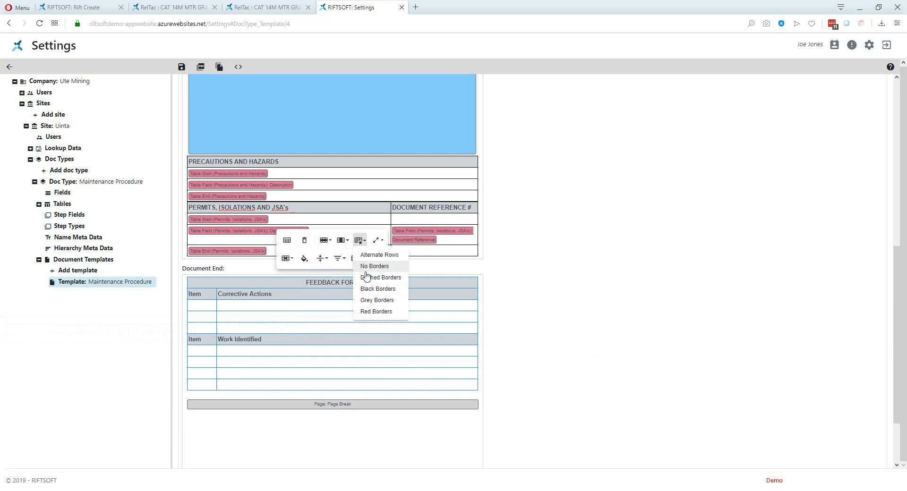
left_click(378, 289)
left_click(429, 345)
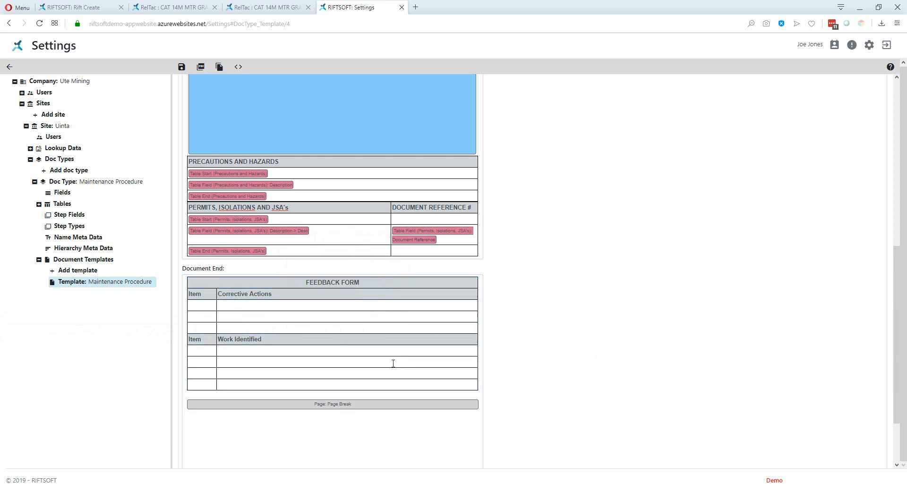
Step: Review the Updates Form and the supervisor and trades signature table below the Feedback Form in the Word procedure
key("alt+Tab")
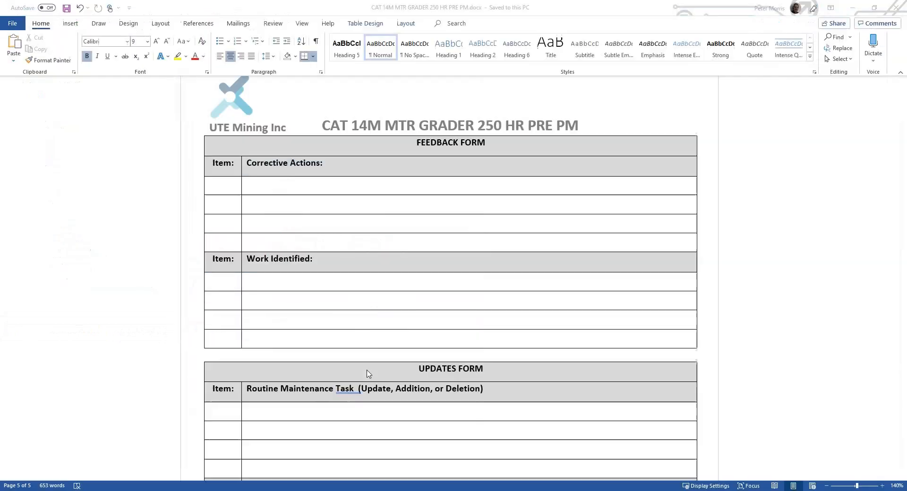
scroll(324, 385, "up", 1)
scroll(326, 386, "down", 6)
scroll(330, 388, "down", 1)
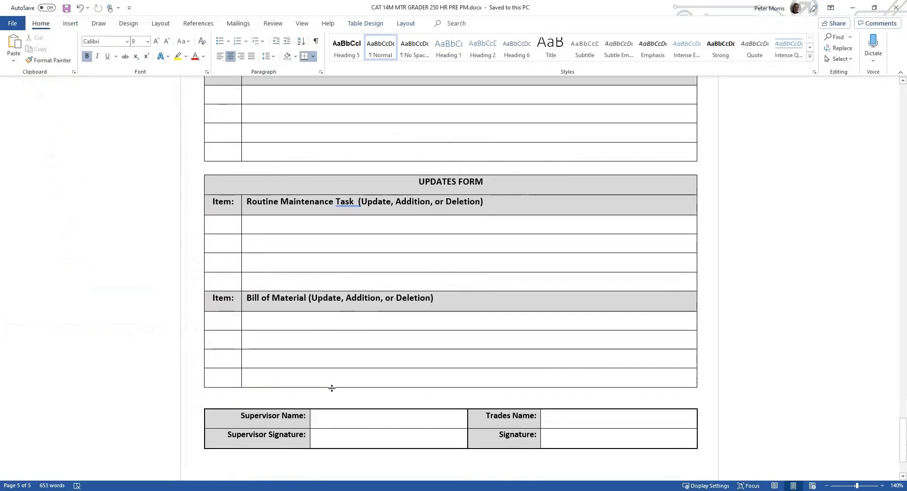
scroll(333, 389, "up", 1)
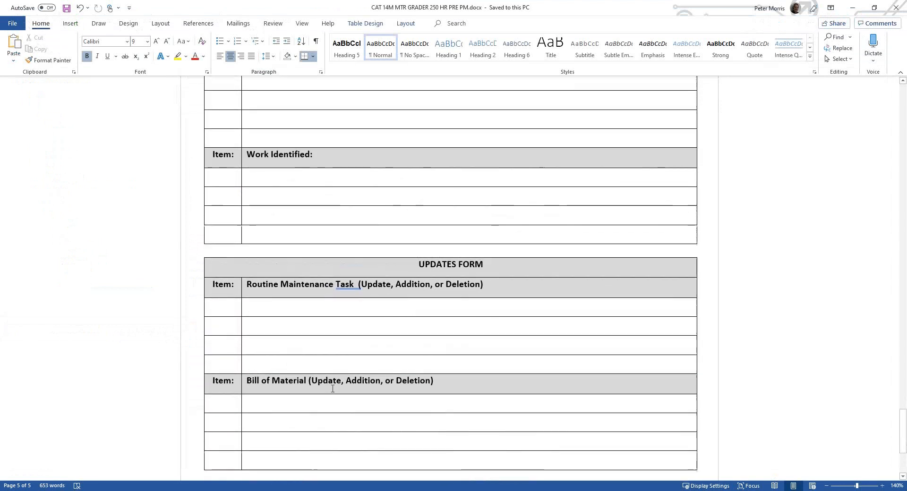
scroll(333, 388, "up", 3)
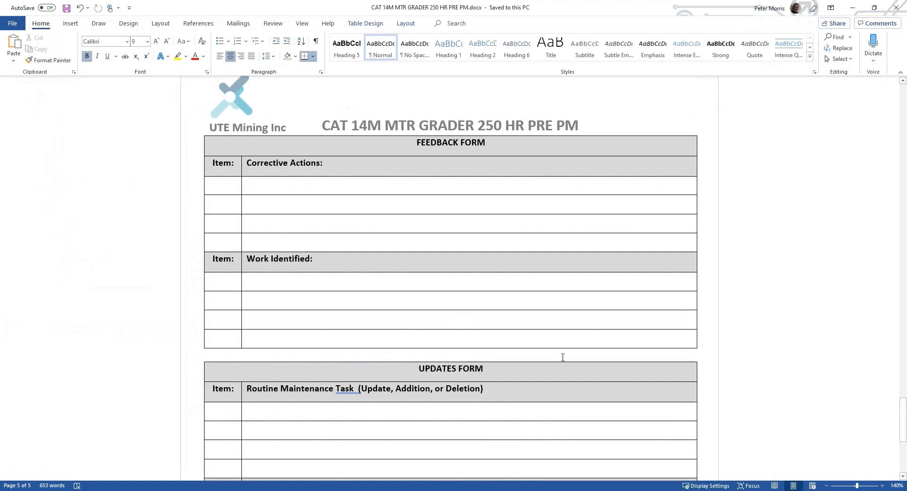
key("alt")
key("alt+Tab")
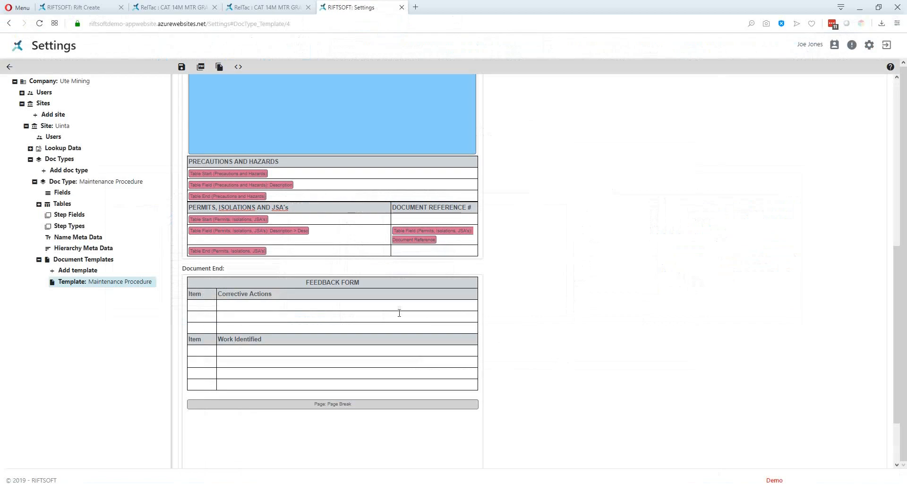
Step: Duplicate the Feedback Form table with its page break in the Document End HTML code, pasting the copy below the original
left_click(365, 283)
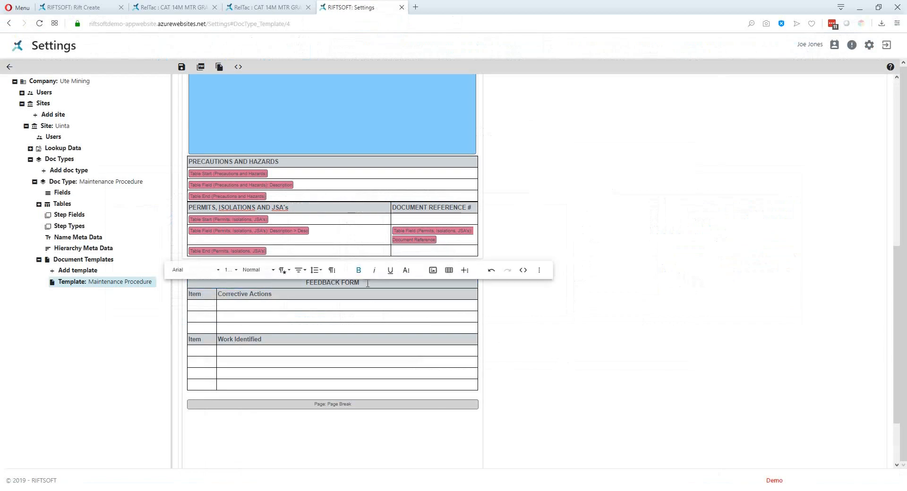
left_click(524, 272)
scroll(589, 273, "down", 5)
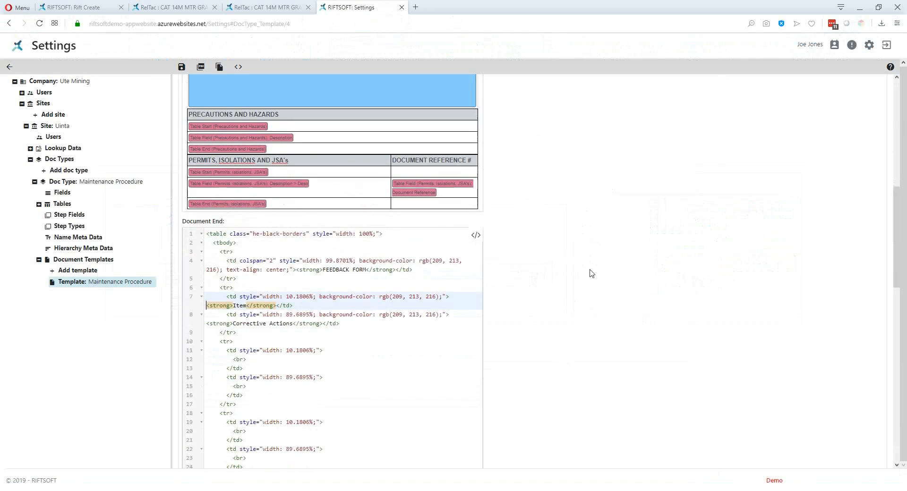
scroll(589, 273, "down", 1)
scroll(590, 273, "up", 6)
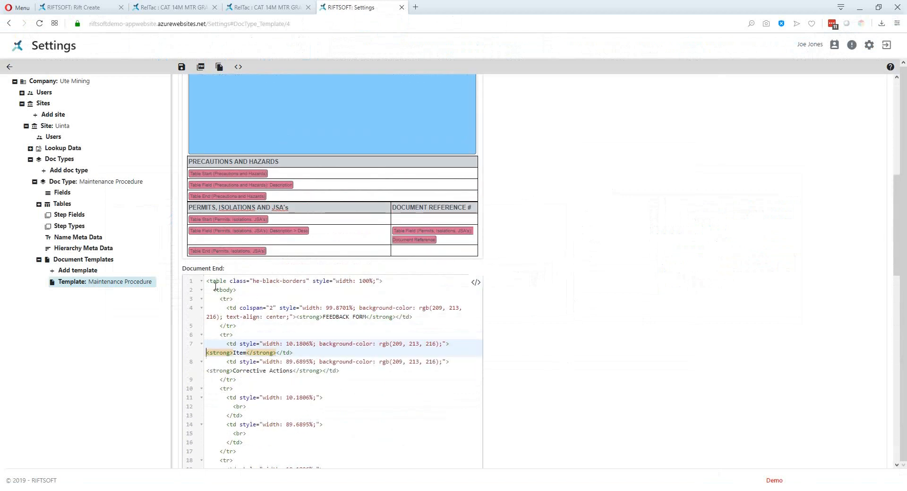
left_click_drag(206, 281, 306, 362)
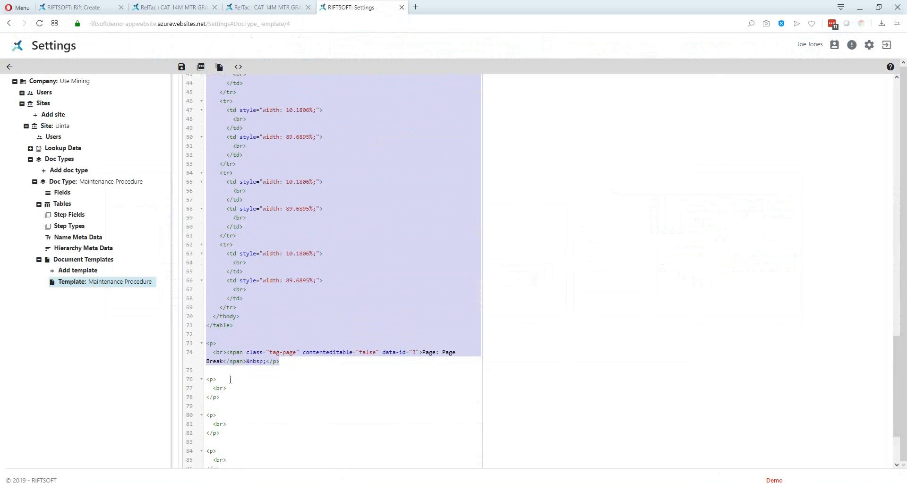
left_click(229, 407)
key("ctrl+v")
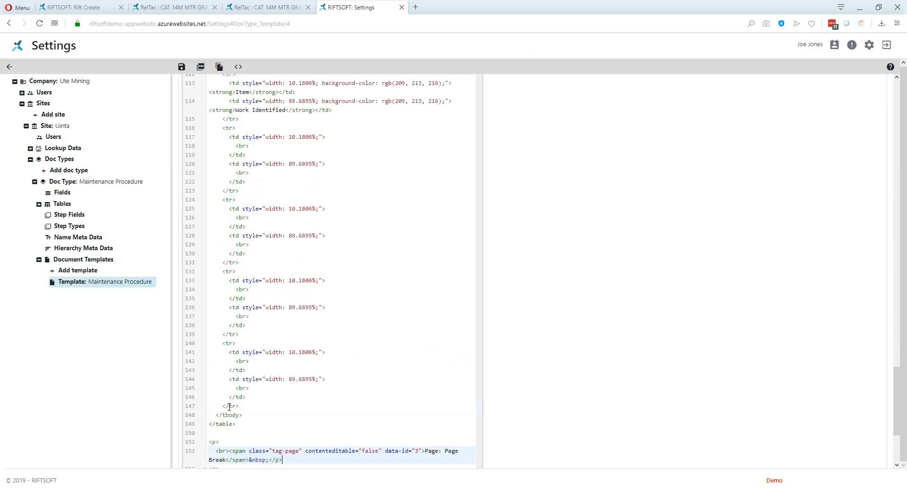
Step: Return the Document End section from HTML code to the visual editor
scroll(483, 215, "up", 2)
scroll(483, 216, "up", 20)
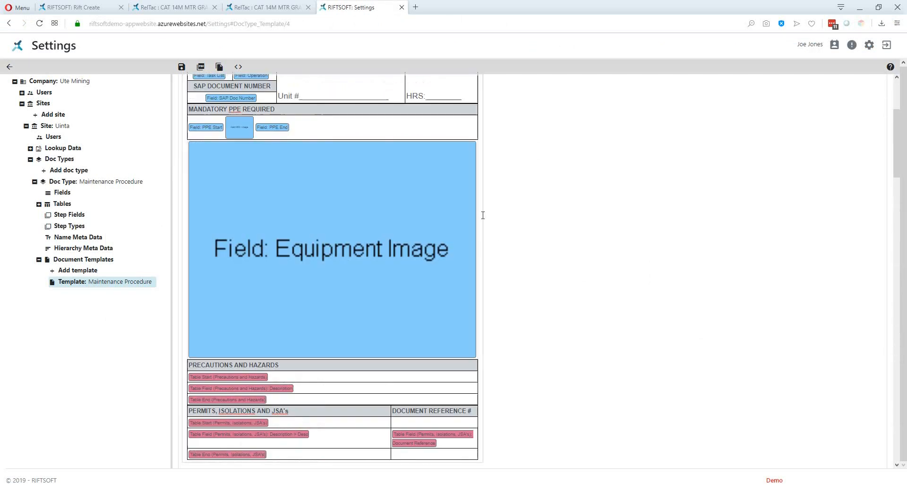
scroll(462, 268, "down", 11)
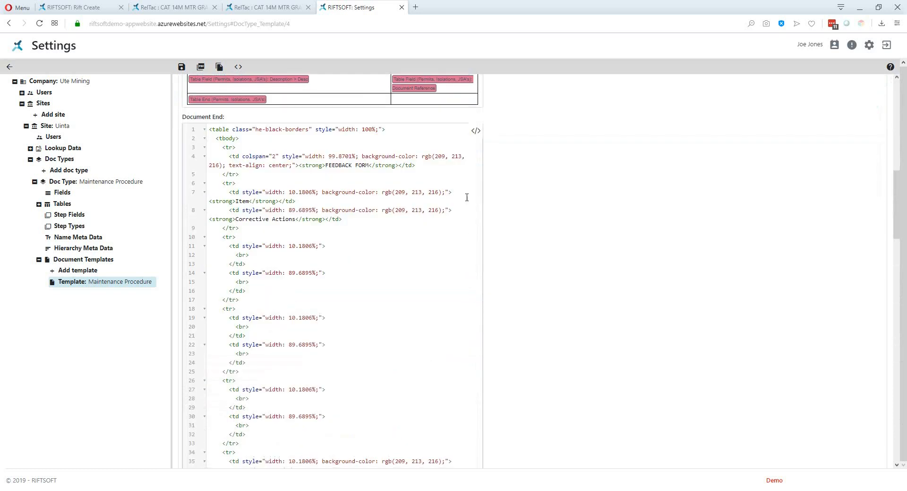
left_click(476, 131)
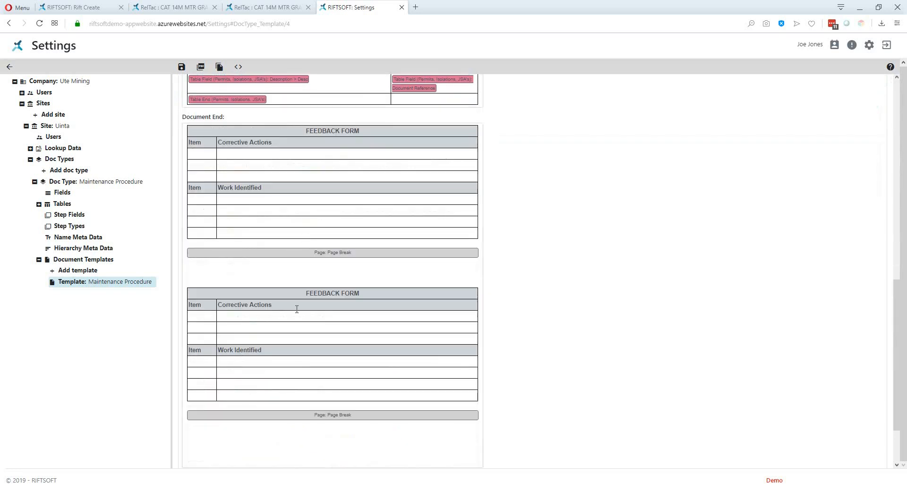
Step: Check the second form's title in the Word procedure and retitle the duplicated Feedback Form table as UPDATES FORM
key("alt+Tab")
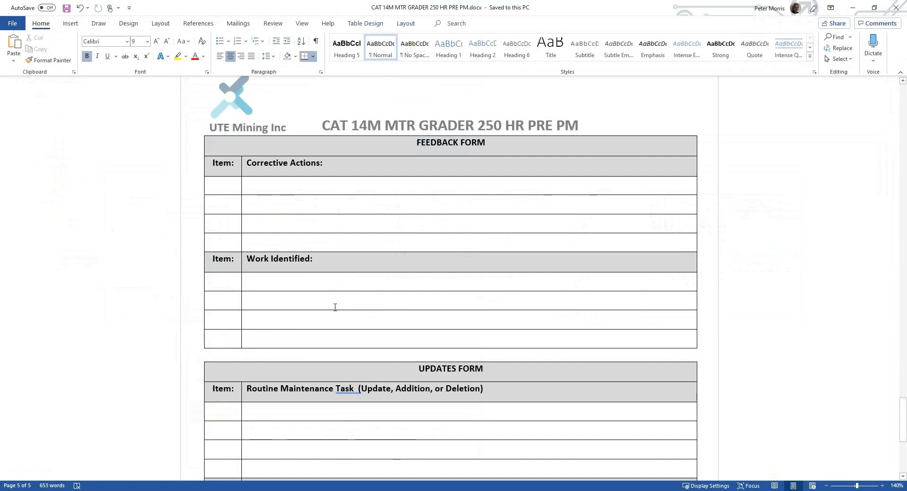
scroll(353, 323, "down", 1)
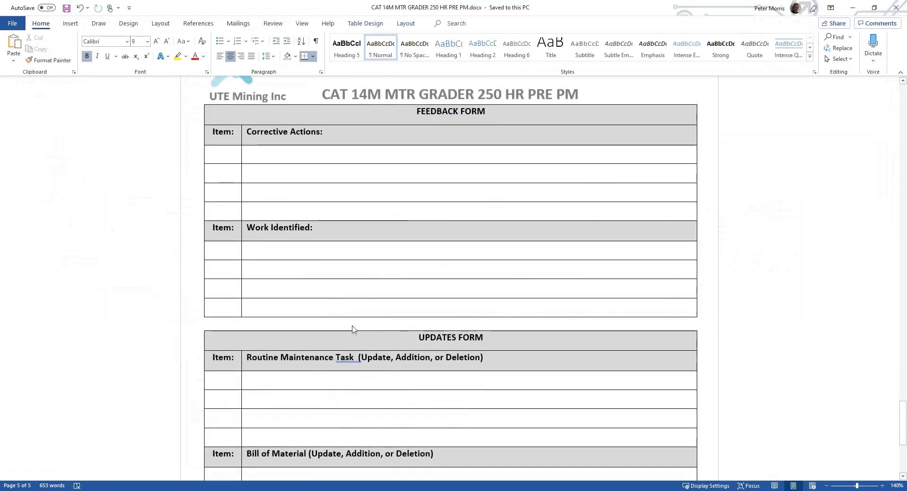
key("alt+Tab")
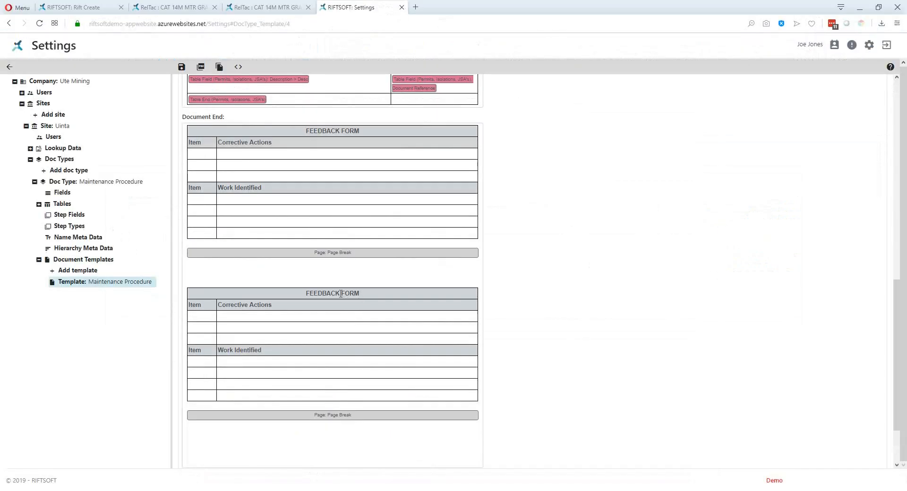
left_click_drag(340, 293, 307, 292)
type("UPDATES")
Step: Replace the Updates Form's Corrective Actions heading with "Routine Maintenance Task (Update, Addition, Deletion)" in bold, following the Word procedure
key("alt+Tab")
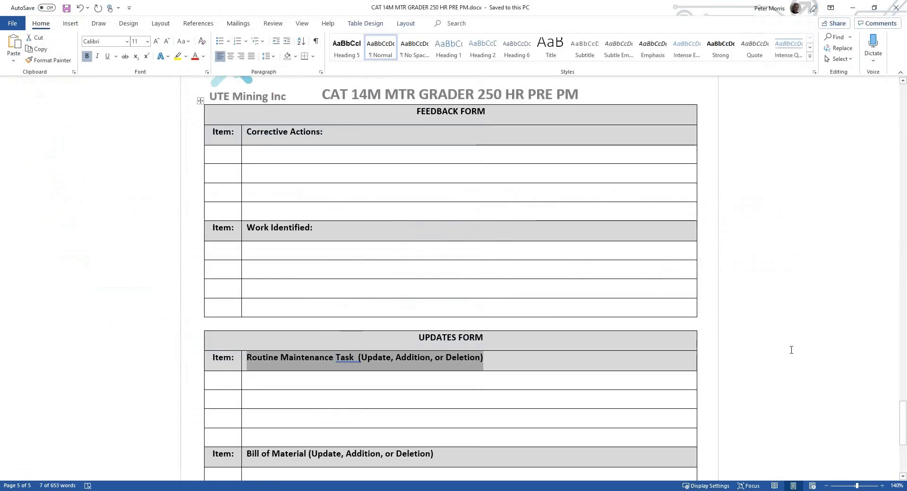
key("alt+Tab")
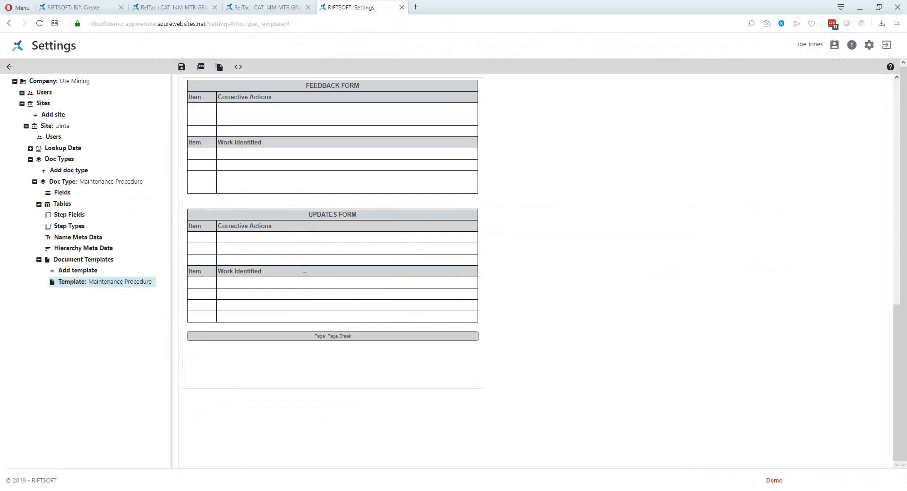
left_click_drag(273, 227, 218, 226)
type("Routine Maintenance Task (Update, Ad")
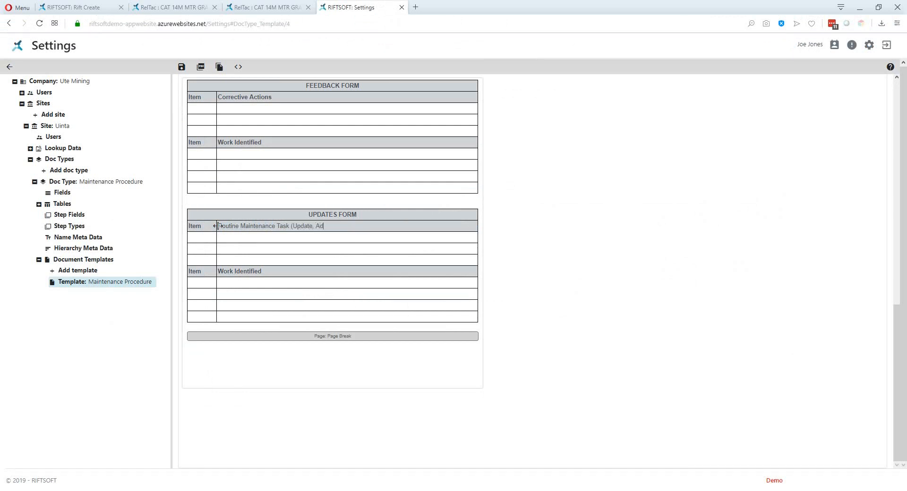
type("dition, De")
key("BackSpace")
type("ion")
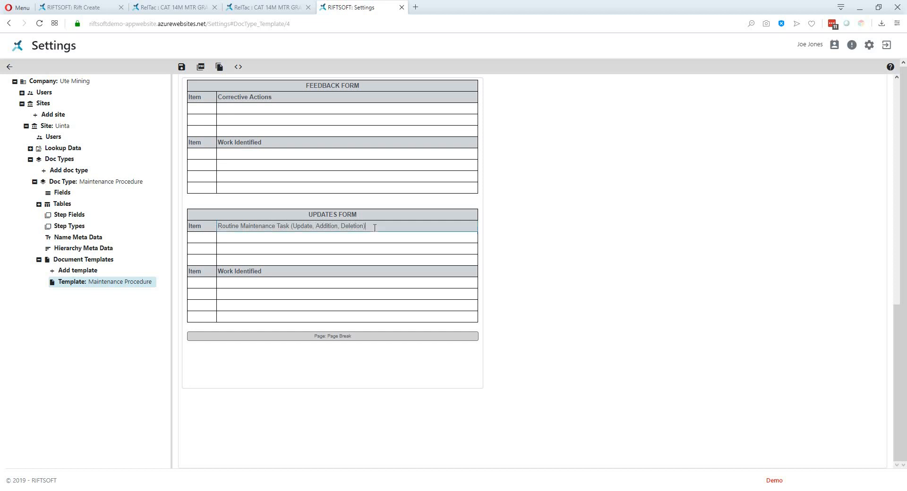
left_click_drag(366, 226, 221, 226)
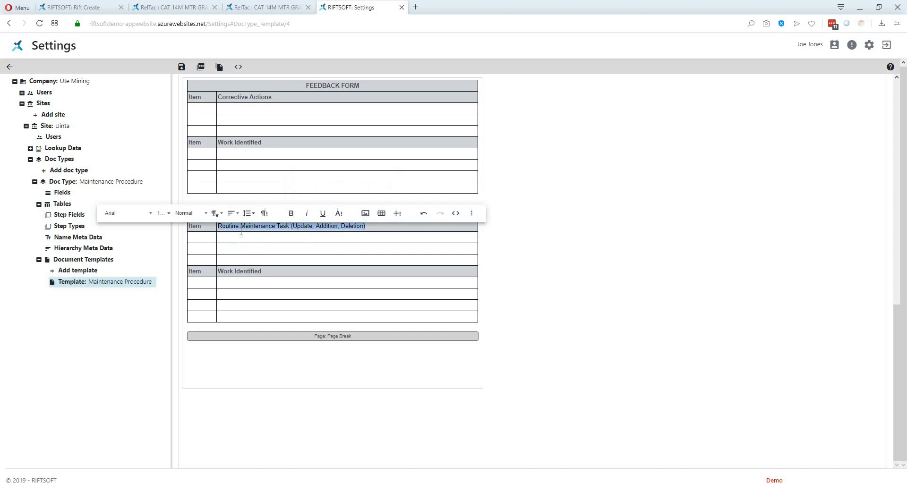
left_click(291, 213)
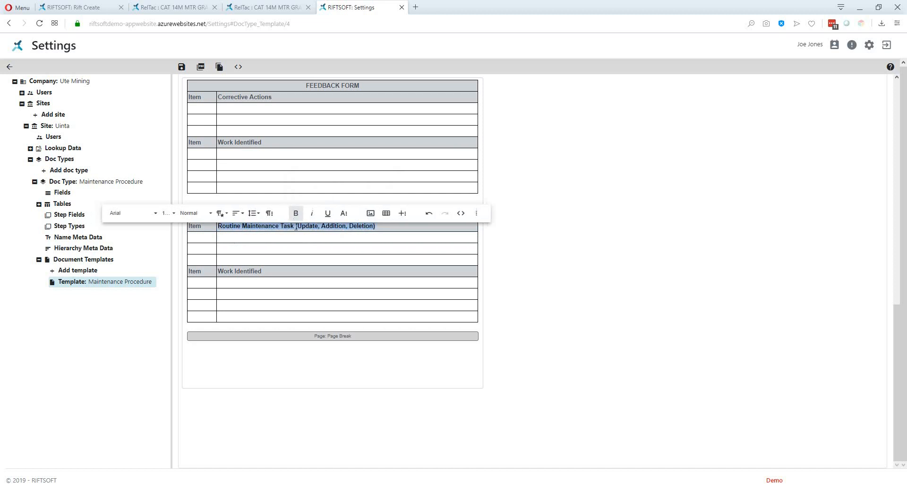
Step: Replace the Updates Form's Work Identified heading with "Bill of Materials (Update, Addition, Deletion)" in bold, following the Word procedure
left_click(289, 271)
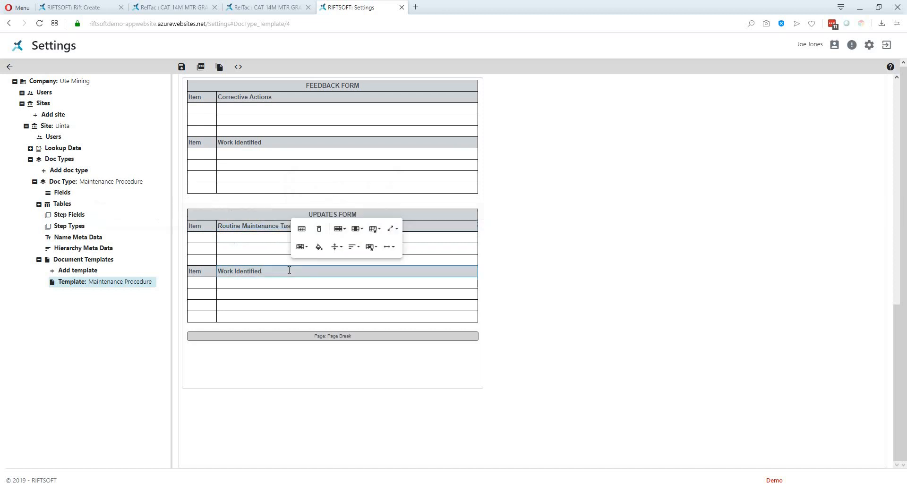
key("alt+Tab")
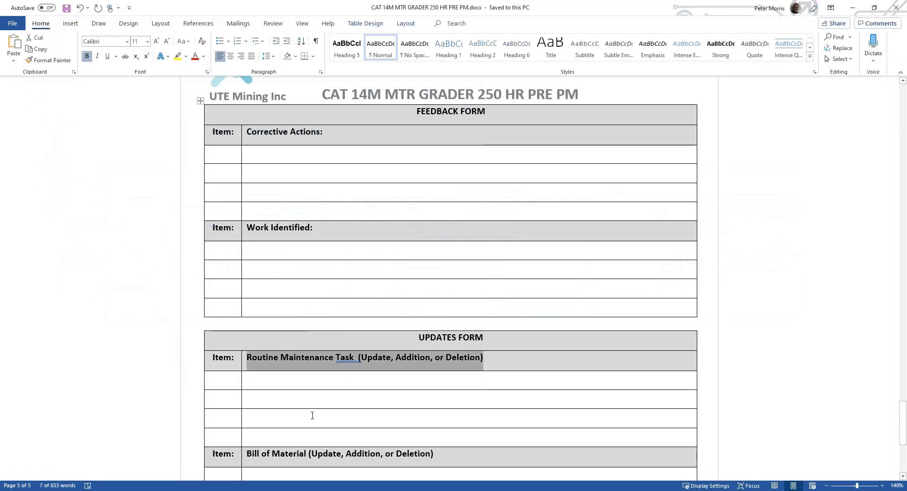
key("alt+Tab")
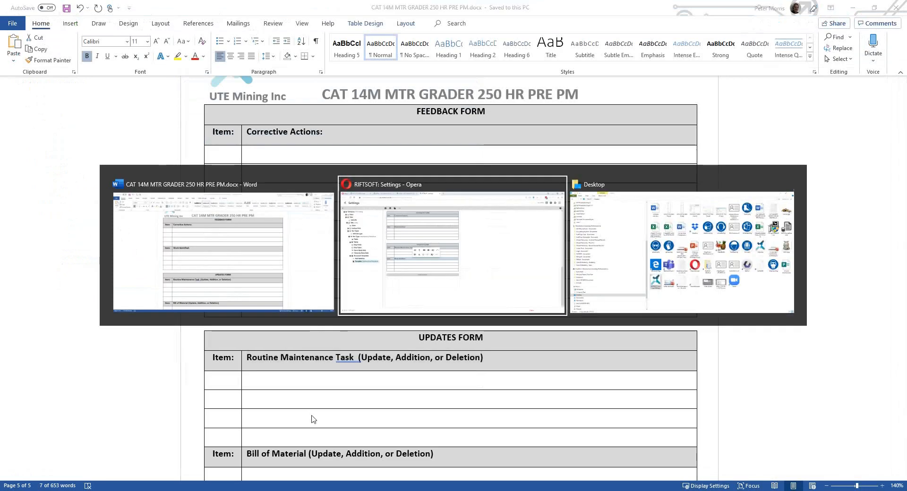
key("alt+Tab")
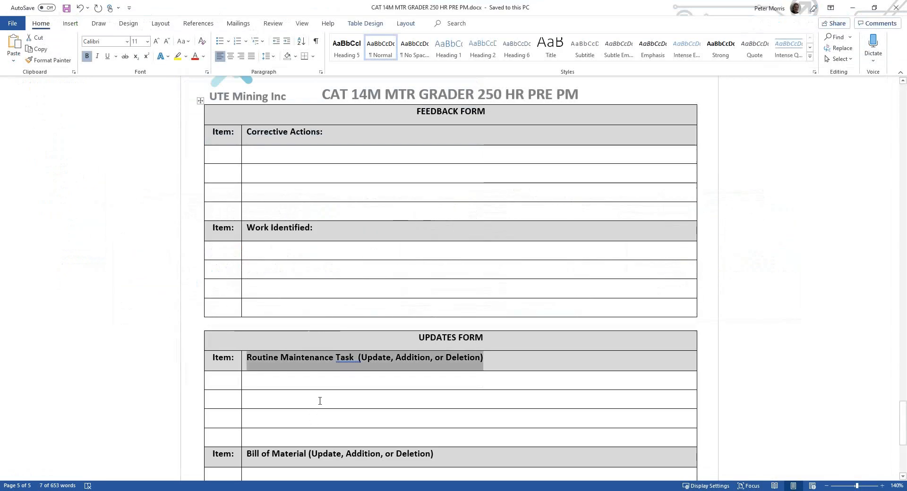
key("alt+Tab")
key("alt+Tab")
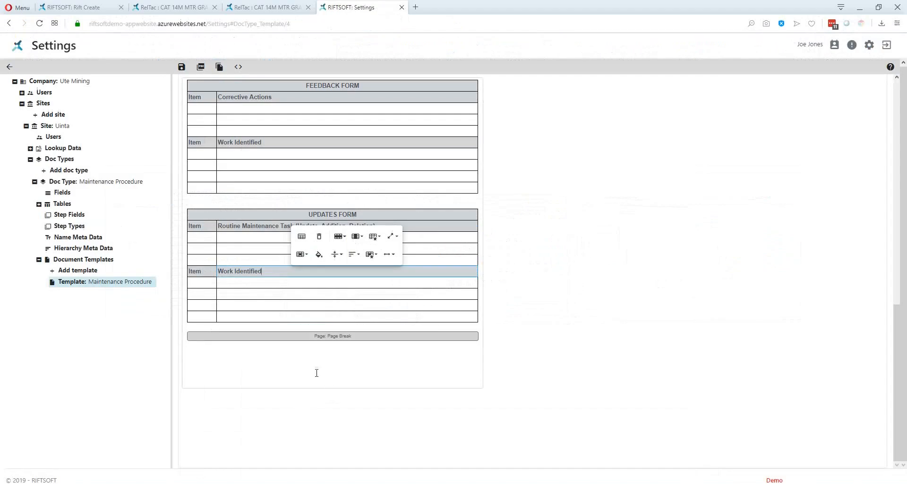
left_click_drag(265, 272, 219, 272)
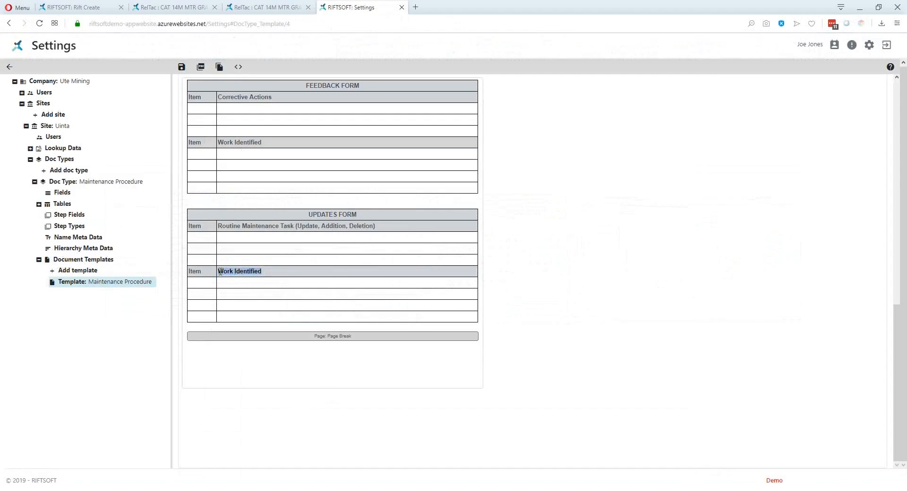
key("BackSpace")
type("Bill of Mater")
type("ddition, Deletion)")
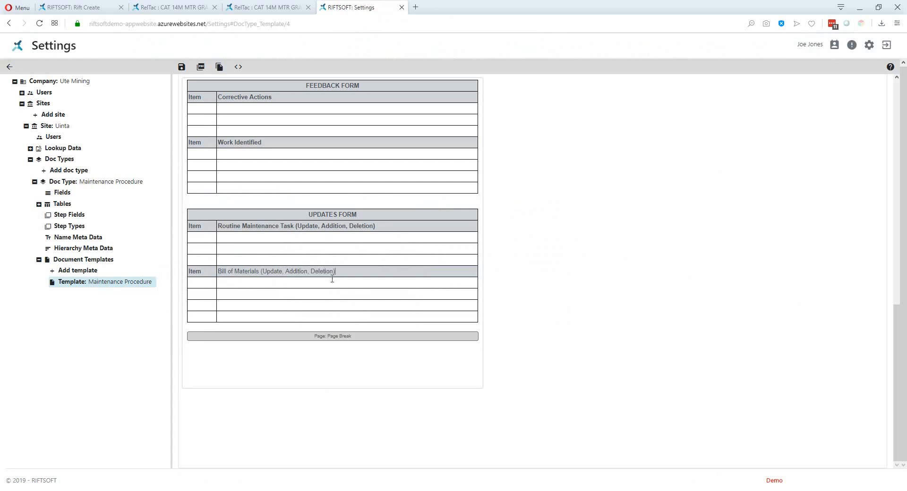
left_click_drag(351, 272, 221, 273)
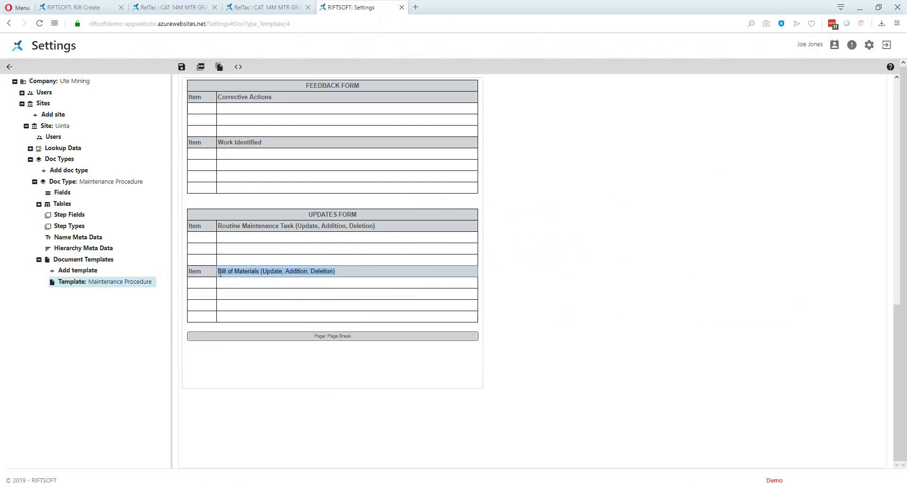
left_click(280, 259)
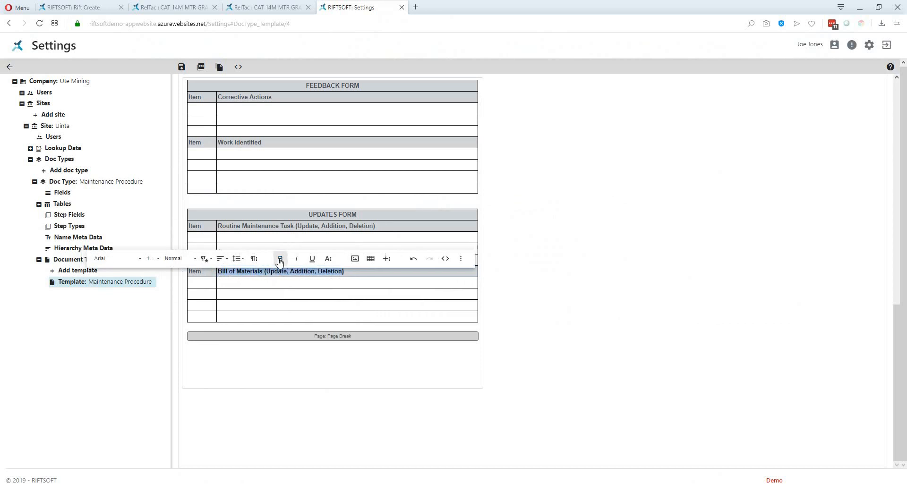
left_click(364, 305)
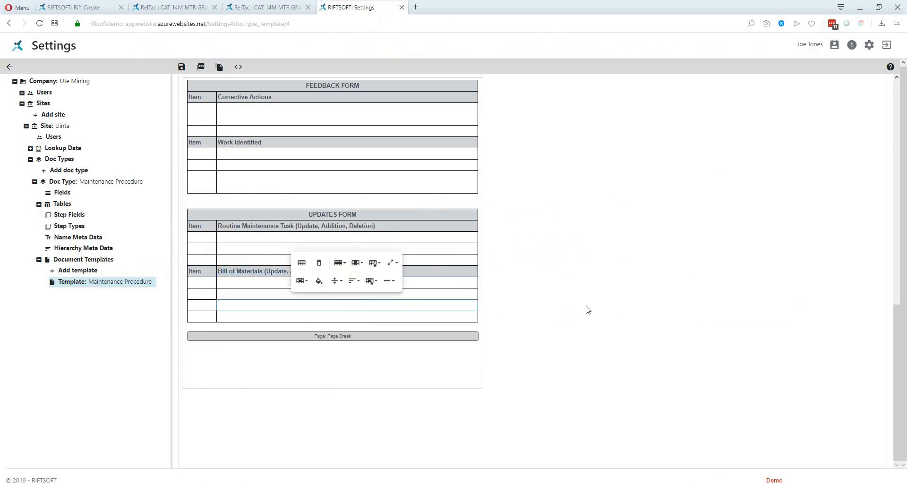
Step: Check the signature table in the Word procedure and insert a table of four columns and two rows below the Updates Form
key("alt+Tab")
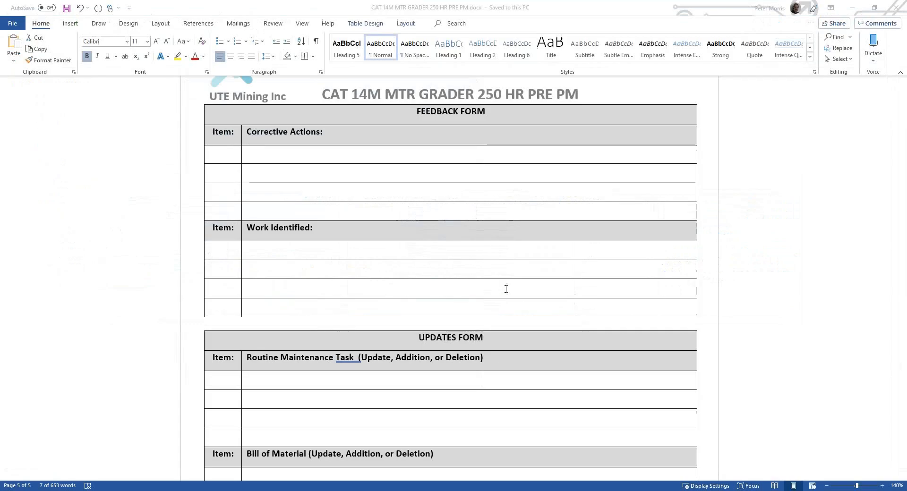
scroll(462, 231, "down", 3)
scroll(461, 237, "down", 3)
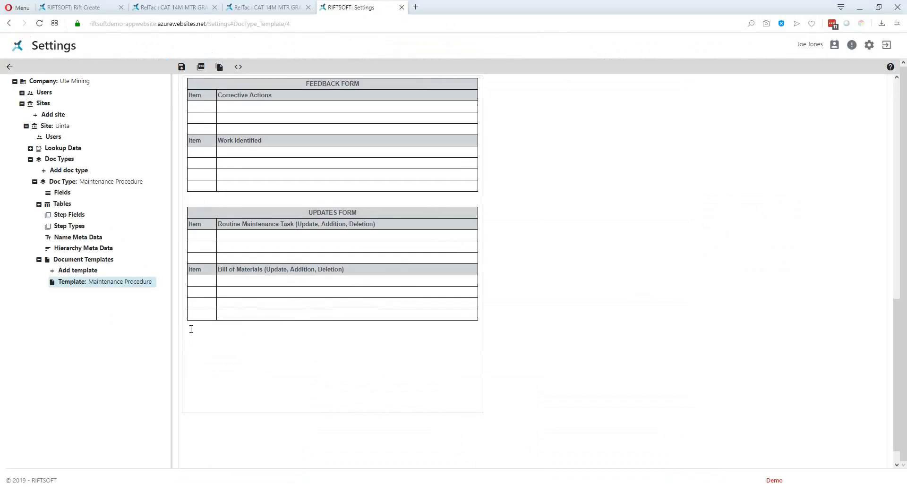
left_click(190, 331)
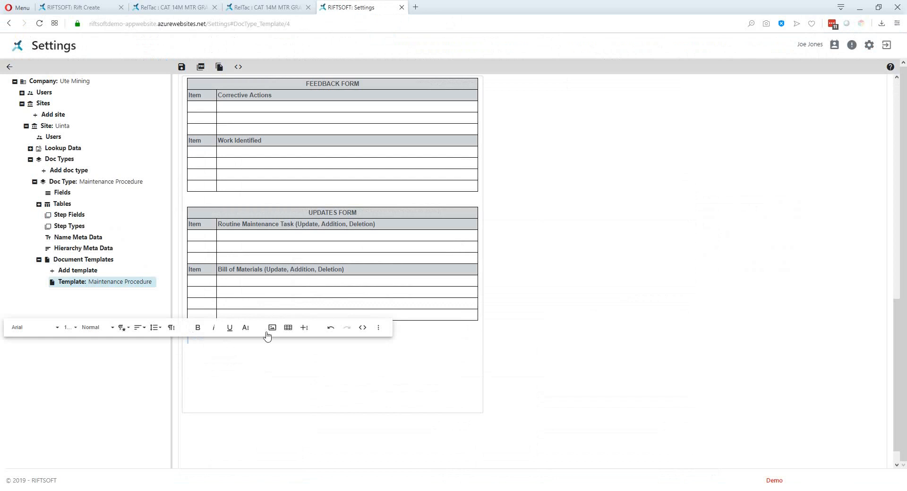
left_click(290, 328)
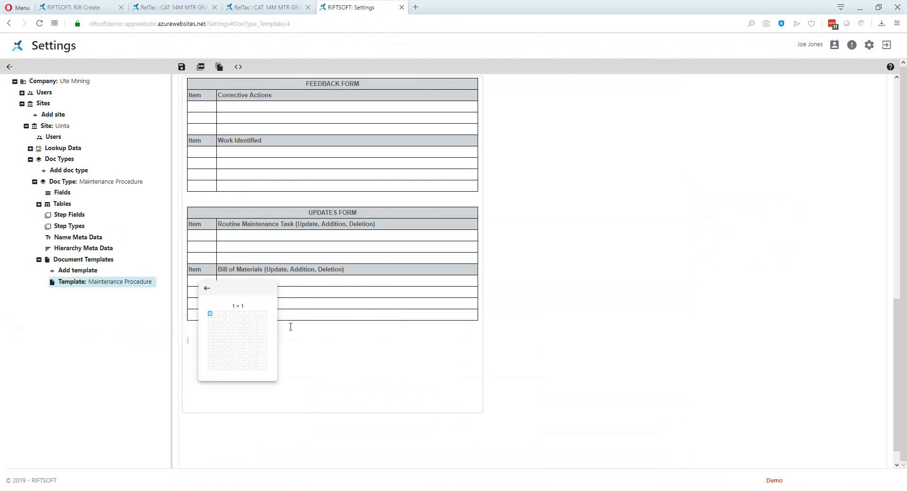
left_click(230, 323)
left_click(302, 365)
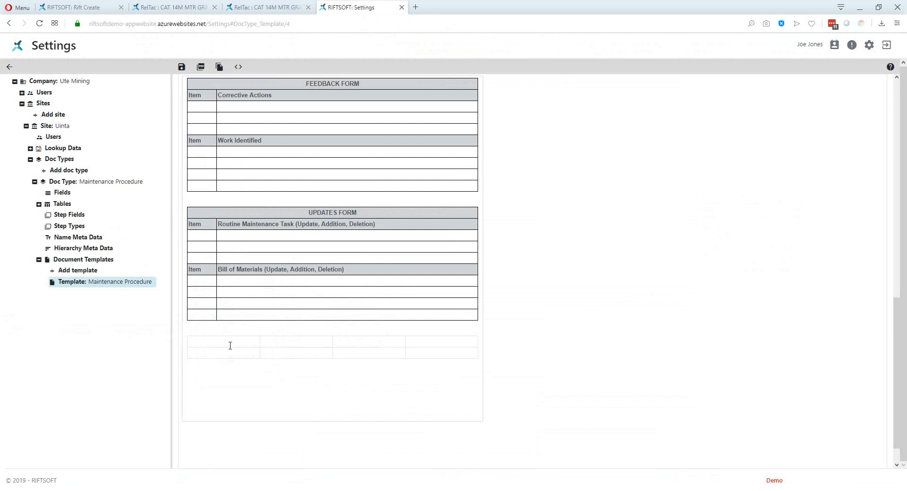
Step: Label the new table's first column Supervisor Name and Signature, and its third column Trades Name and Signature, as in the Word procedure
key("alt+Tab")
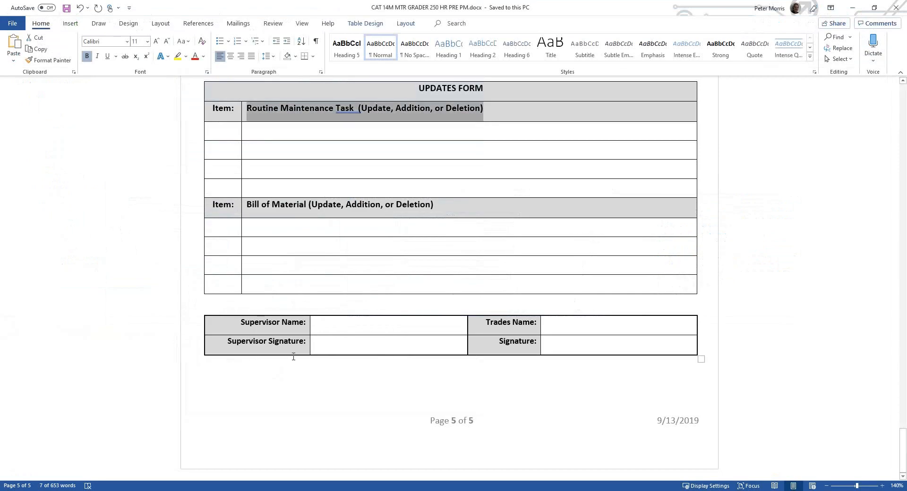
key("alt+Tab")
left_click(235, 344)
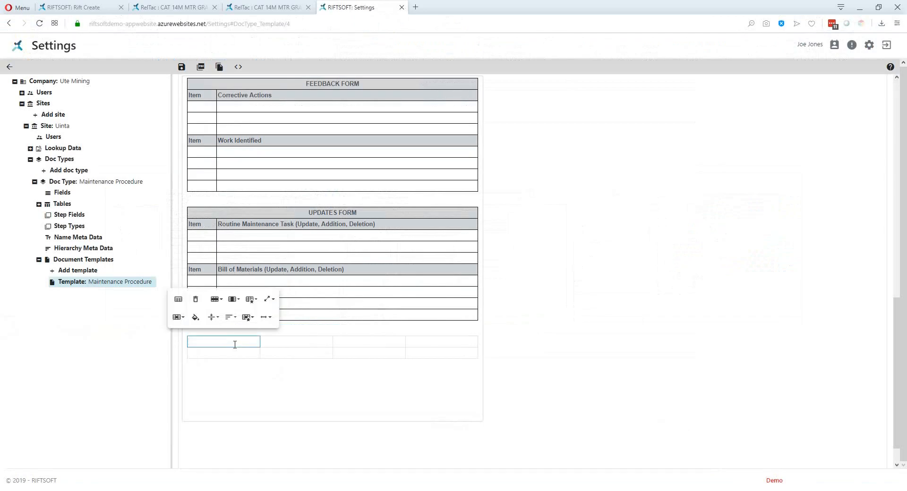
type("Supe")
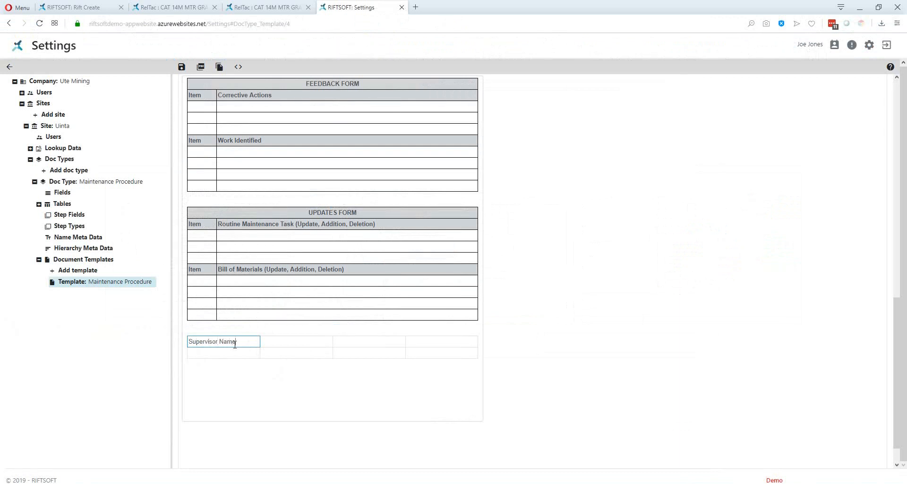
type("rvisor Name")
left_click(231, 354)
type("Signature")
left_click(361, 341)
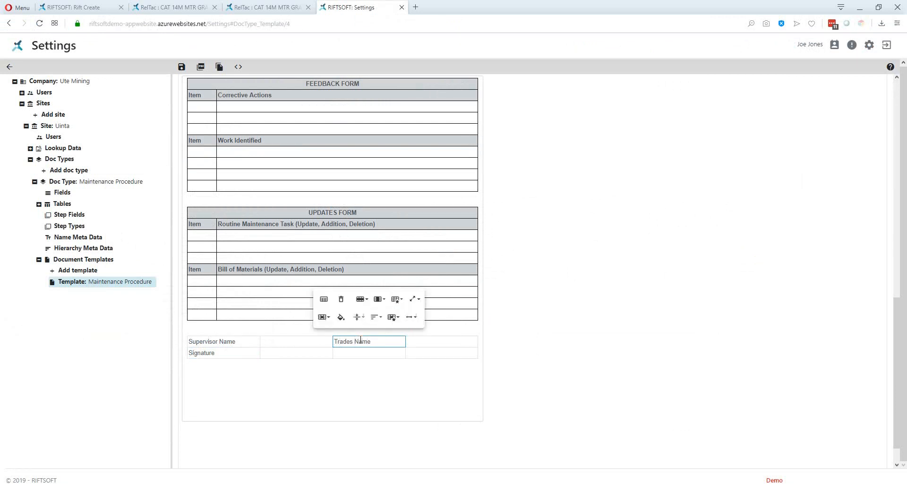
left_click(363, 353)
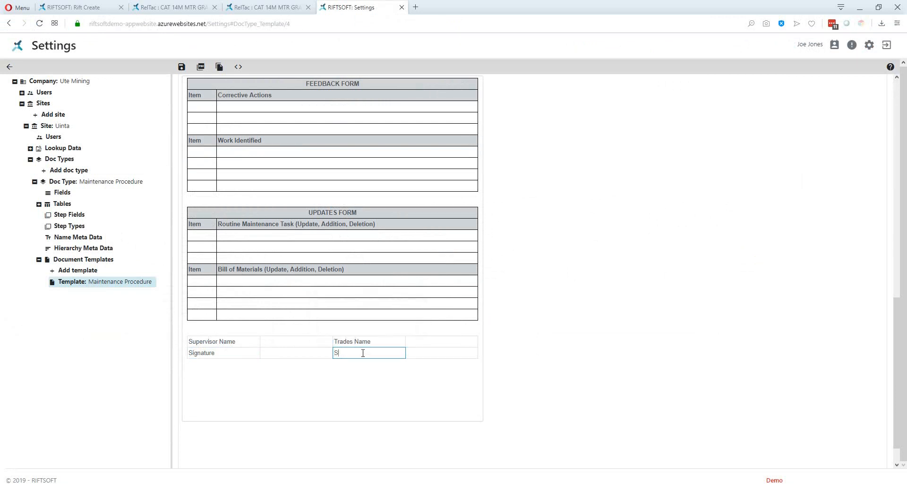
type("Signature")
Step: Make the Supervisor Name, Trades Name and both Signature labels bold in the signature table
left_click_drag(374, 354, 333, 354)
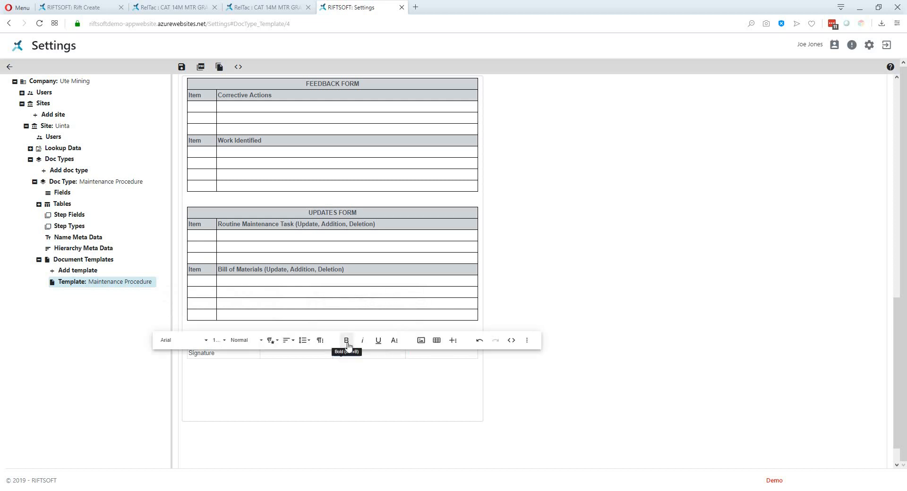
left_click(347, 341)
left_click_drag(253, 355, 191, 357)
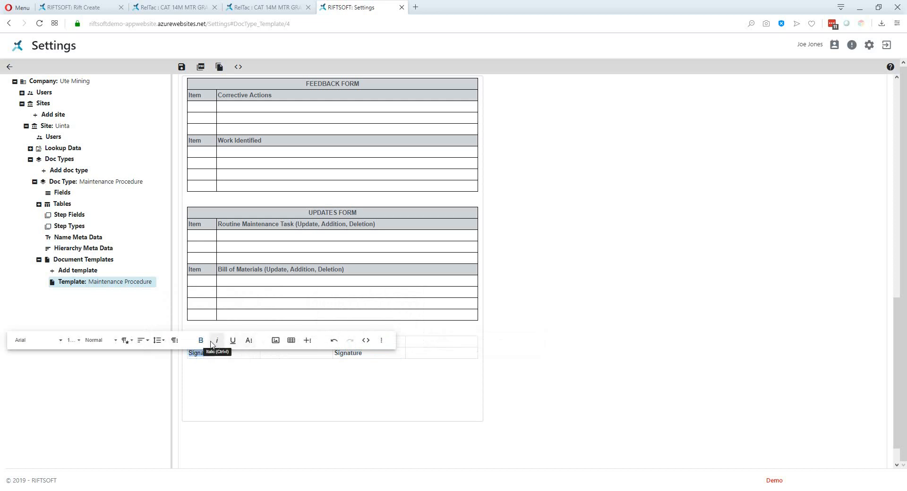
left_click(202, 341)
left_click(278, 380)
left_click_drag(373, 341, 335, 342)
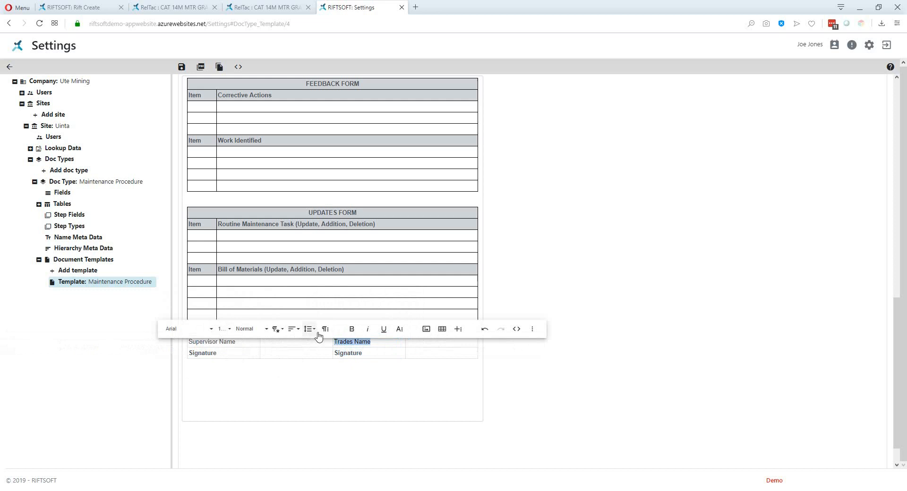
left_click(352, 329)
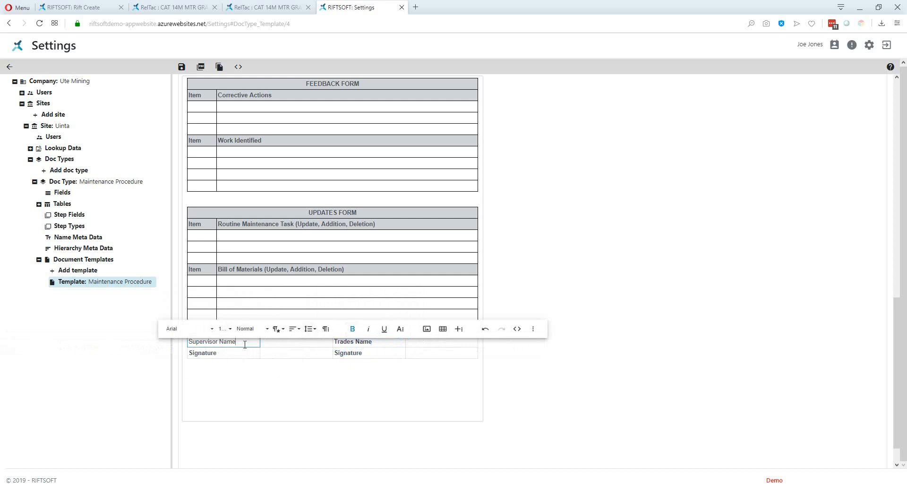
left_click_drag(237, 342, 188, 342)
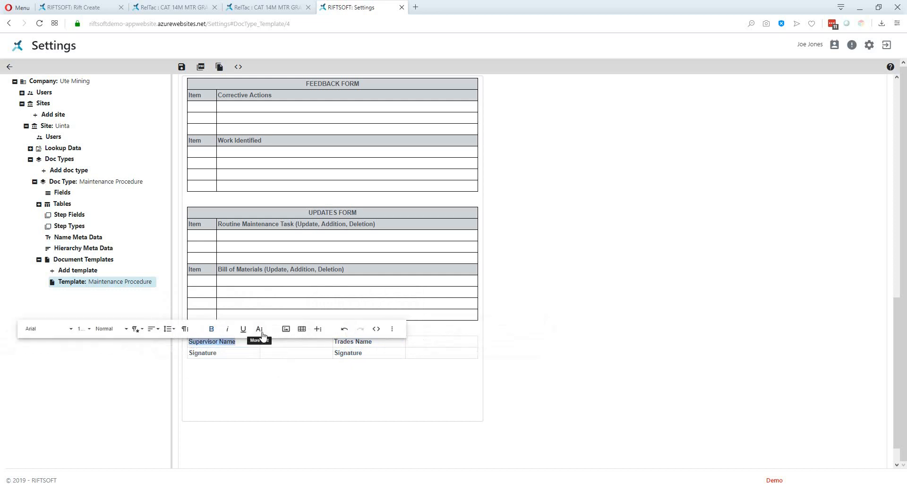
left_click(211, 328)
left_click(272, 380)
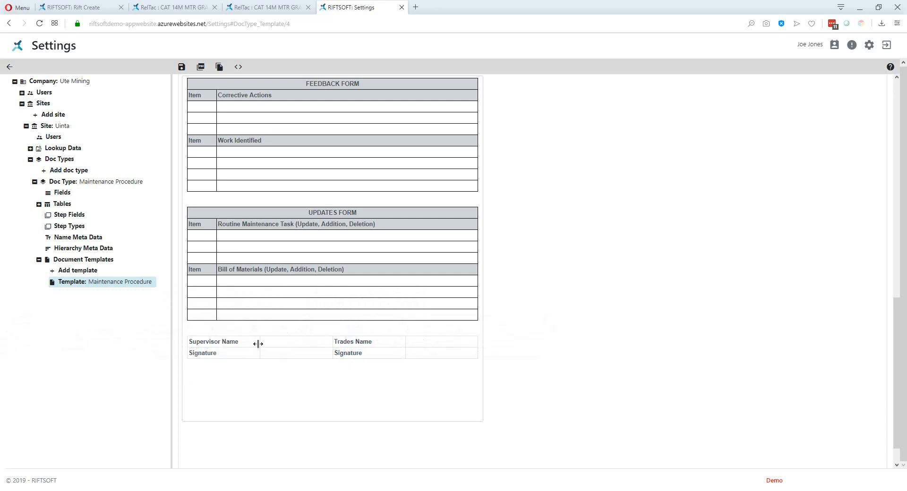
Step: Narrow the two label columns of the signature table and shade the Supervisor Name cell and the Signature cell below it light grey
left_click_drag(260, 344, 248, 344)
left_click_drag(404, 342, 377, 344)
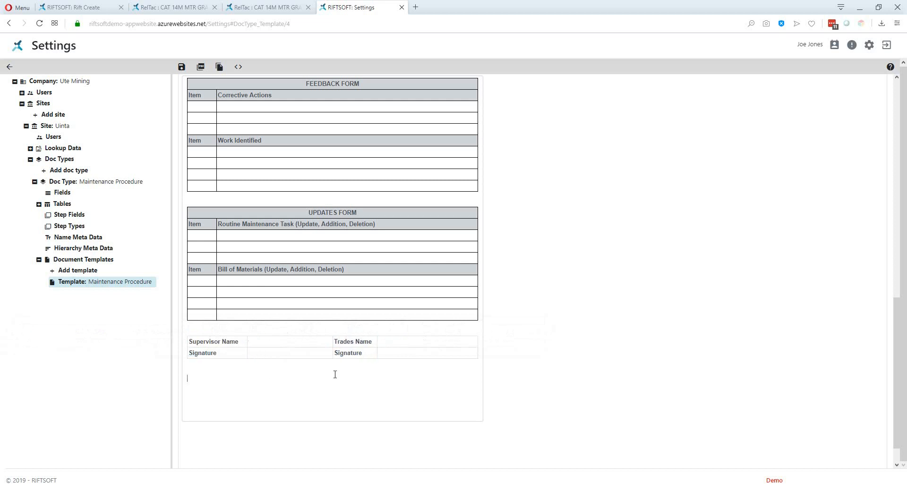
left_click(243, 341)
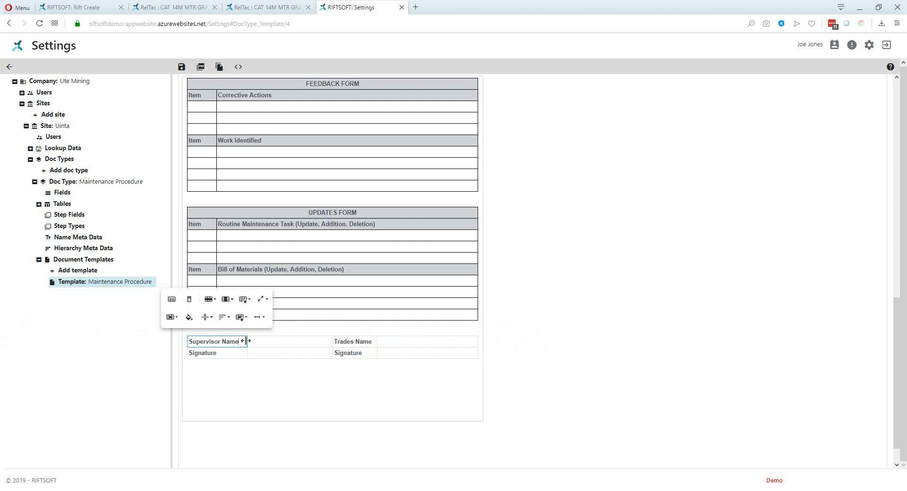
left_click_drag(246, 341, 247, 357)
left_click(189, 318)
left_click(241, 291)
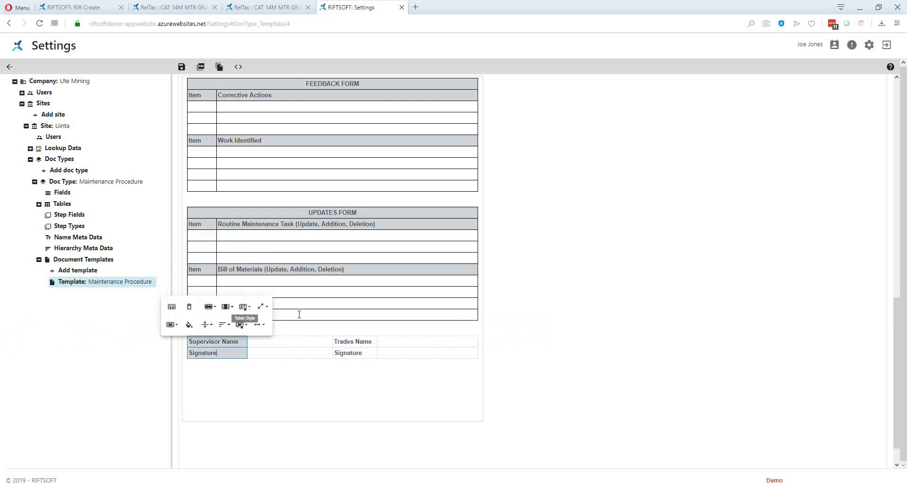
Step: Apply the black borders table style to the signature table below the Updates Form
left_click_drag(373, 342, 377, 353)
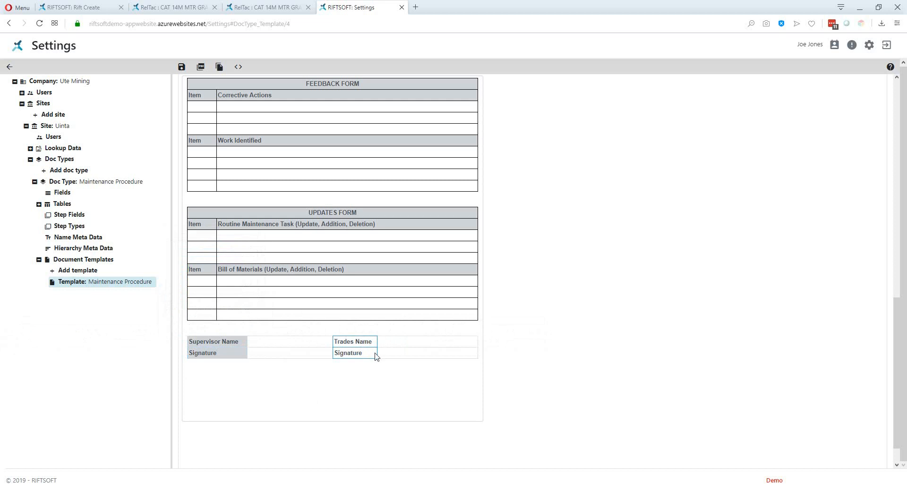
left_click(326, 318)
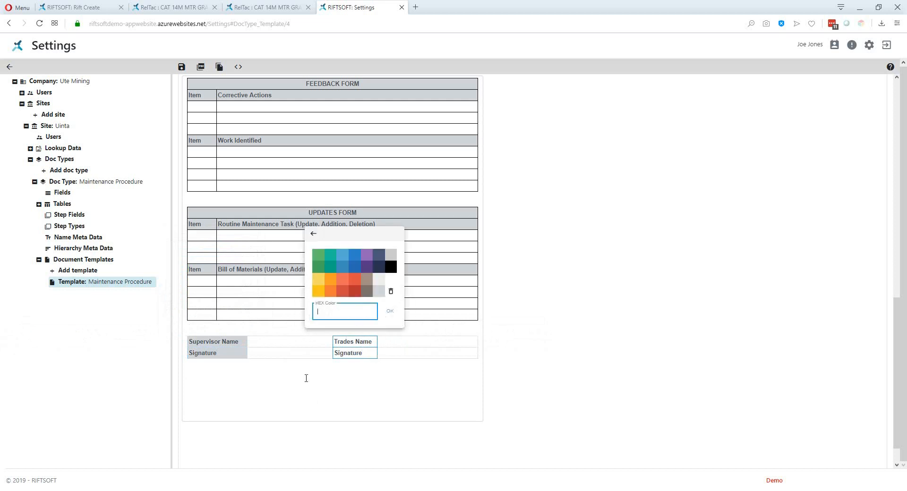
left_click(304, 376)
left_click_drag(288, 342, 424, 356)
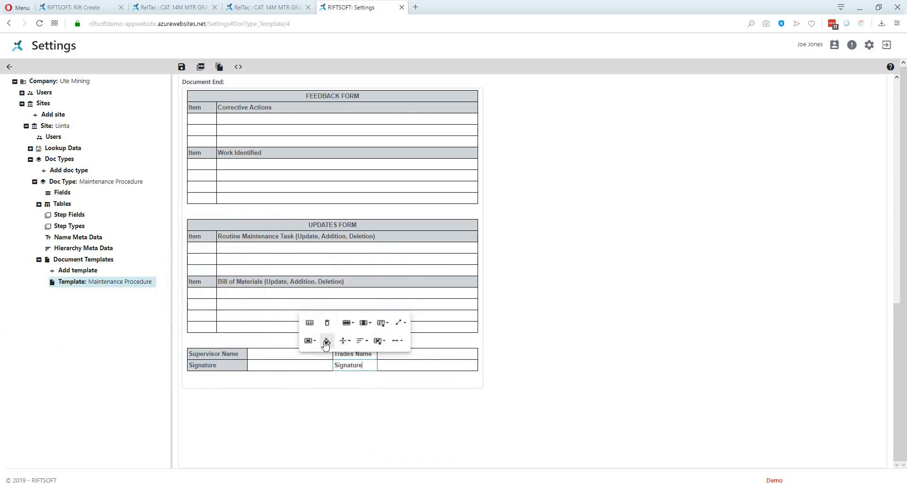
Step: Shade the Trades Name cell and the Signature cell below it light grey, matching the supervisor labels
left_click(326, 343)
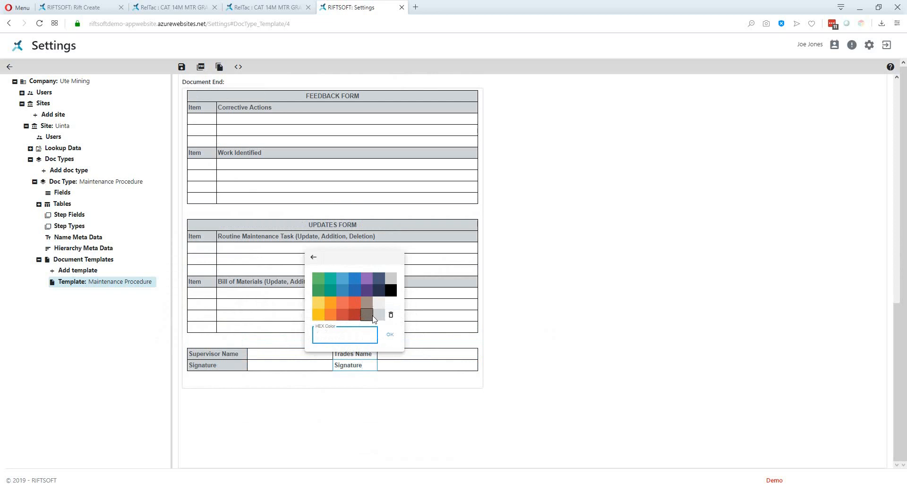
left_click(378, 314)
left_click(404, 410)
left_click(373, 355)
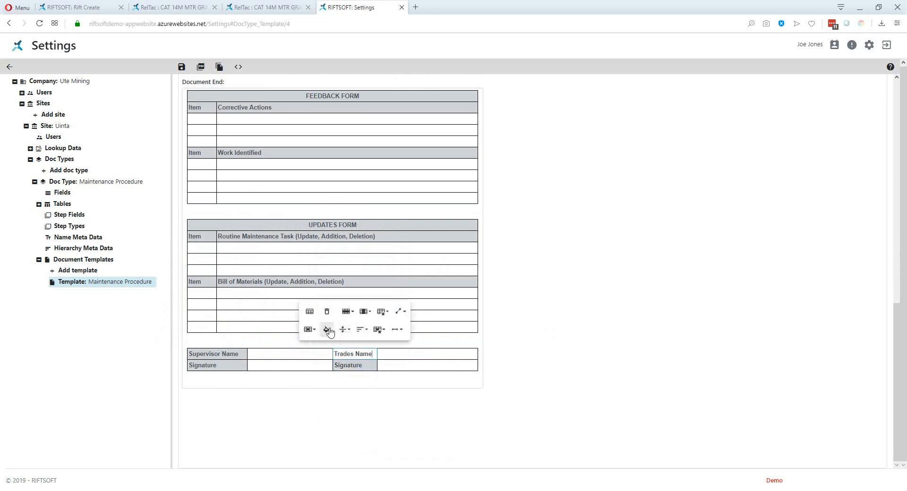
left_click(326, 329)
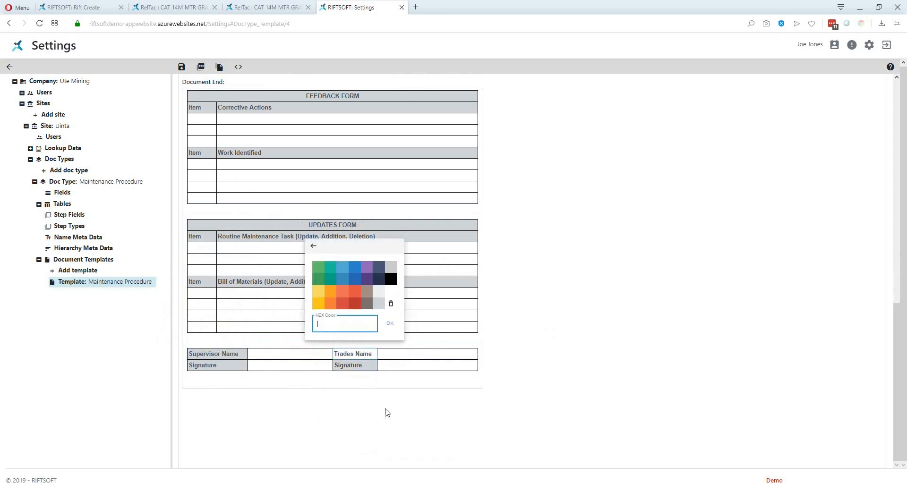
left_click(391, 303)
left_click(389, 414)
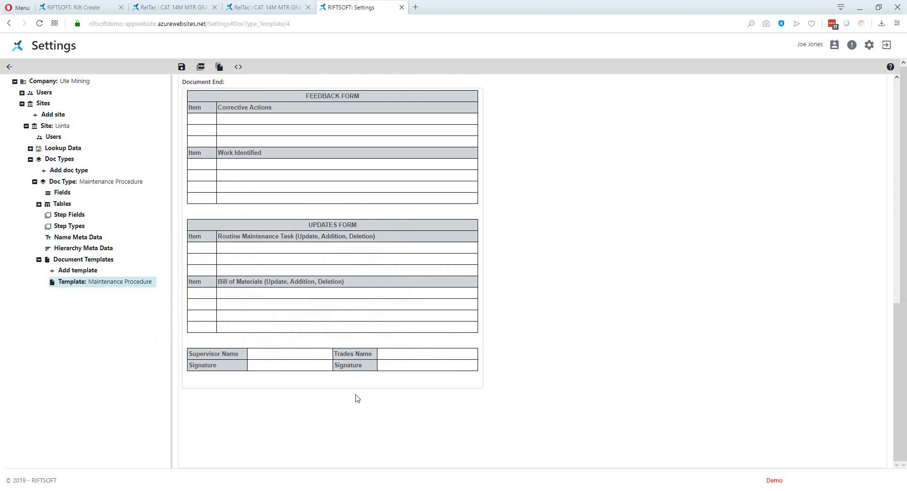
left_click(293, 353)
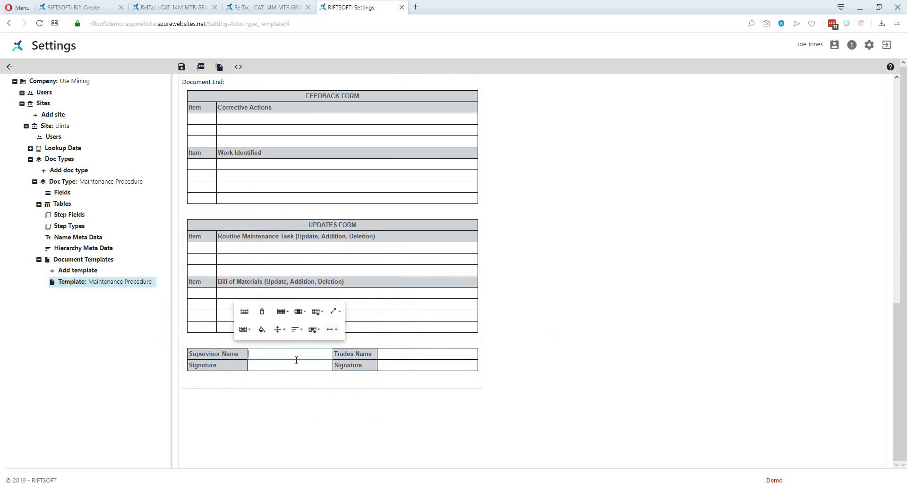
left_click(296, 360)
left_click(297, 360)
left_click(303, 363)
left_click(312, 365)
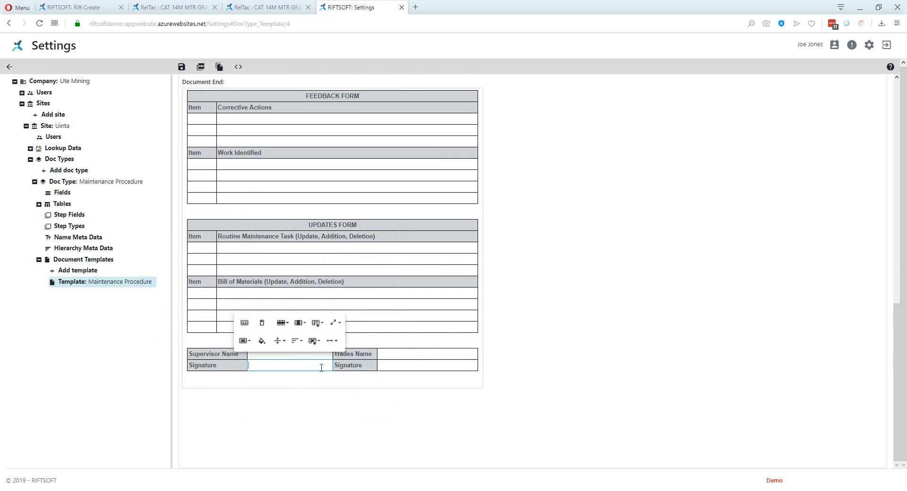
Step: In the Document End HTML source, delete the empty paragraph after the signature table and the blank line inside the paragraph before it
left_click(366, 364)
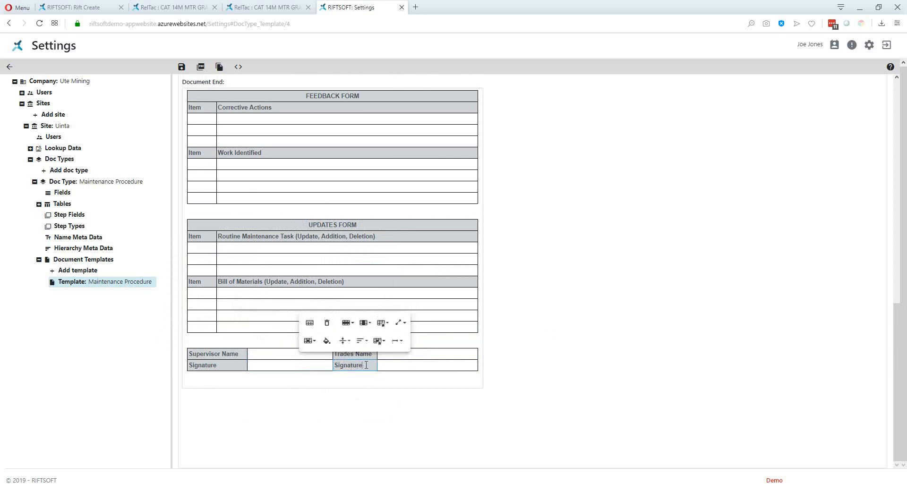
left_click(372, 364)
double_click(371, 364)
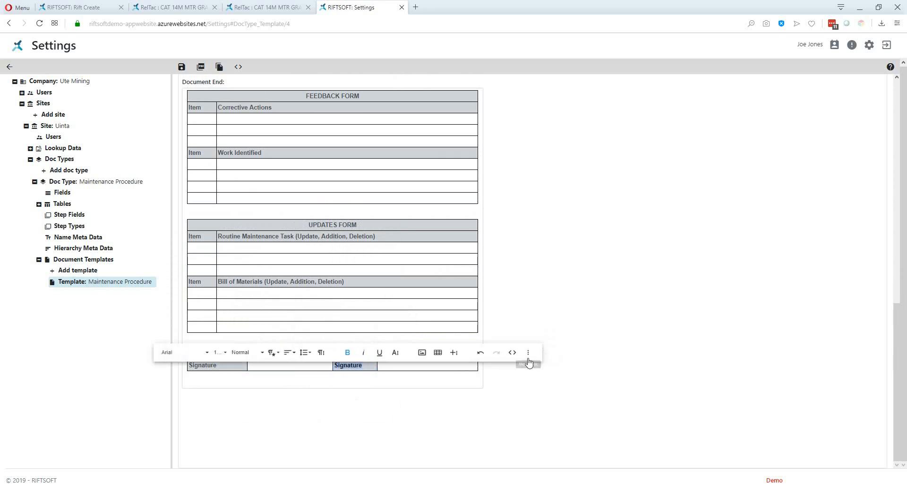
left_click(513, 353)
scroll(360, 369, "down", 5)
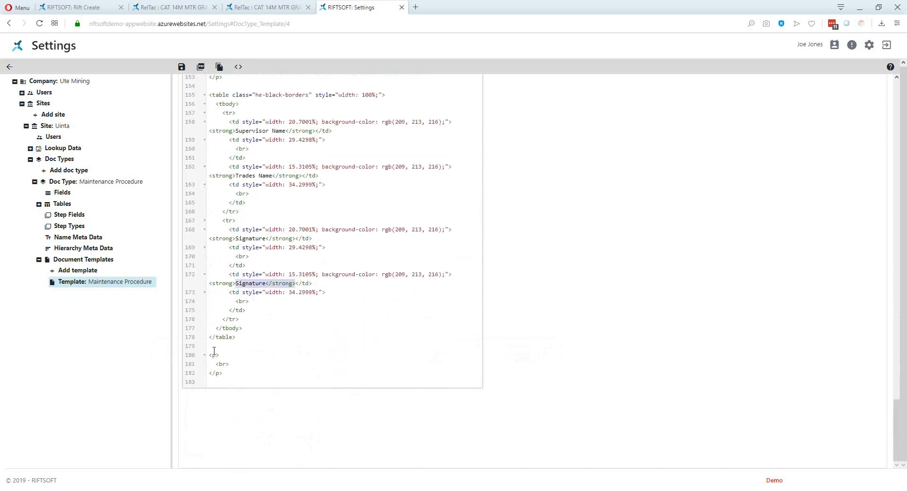
left_click_drag(214, 351, 260, 394)
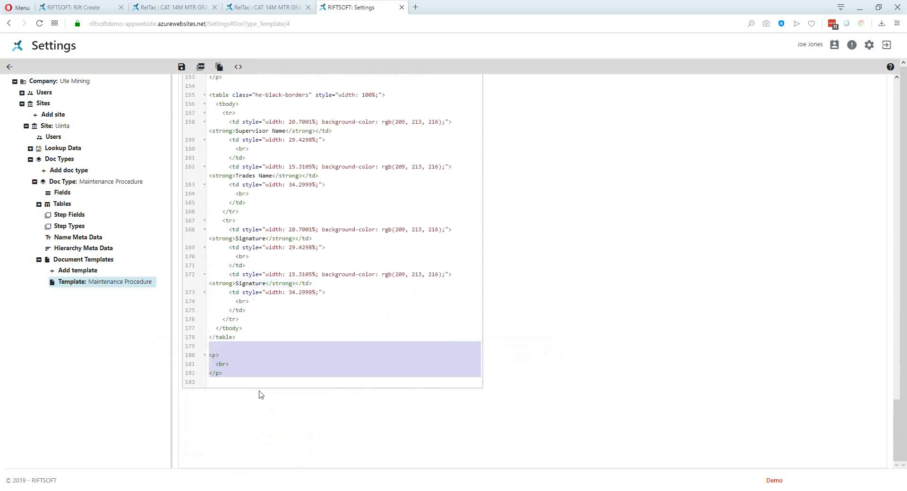
key("Delete")
scroll(275, 377, "up", 5)
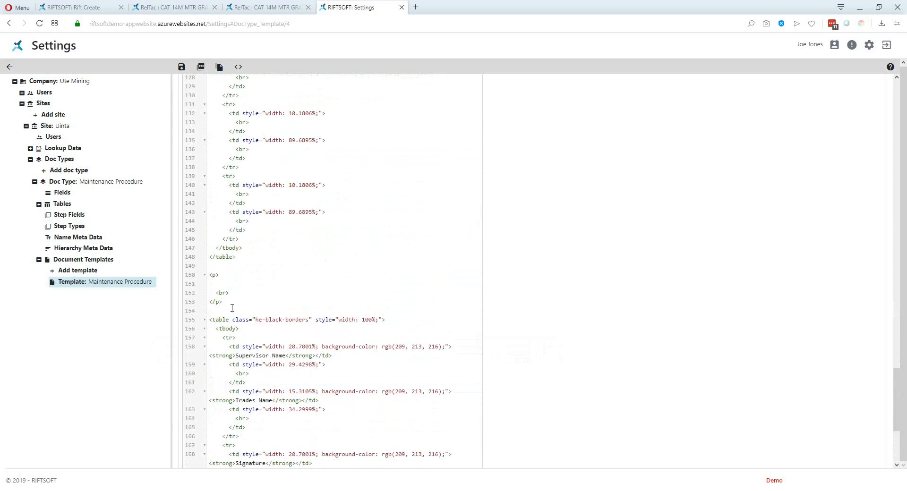
left_click(231, 284)
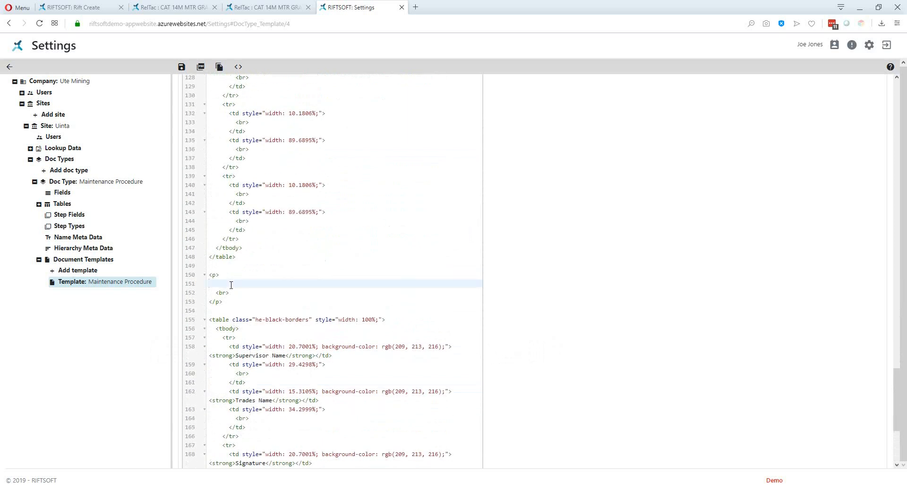
key("Delete")
Step: Leave the HTML source, save the Maintenance Procedure template and close its template preview
scroll(241, 312, "up", 7)
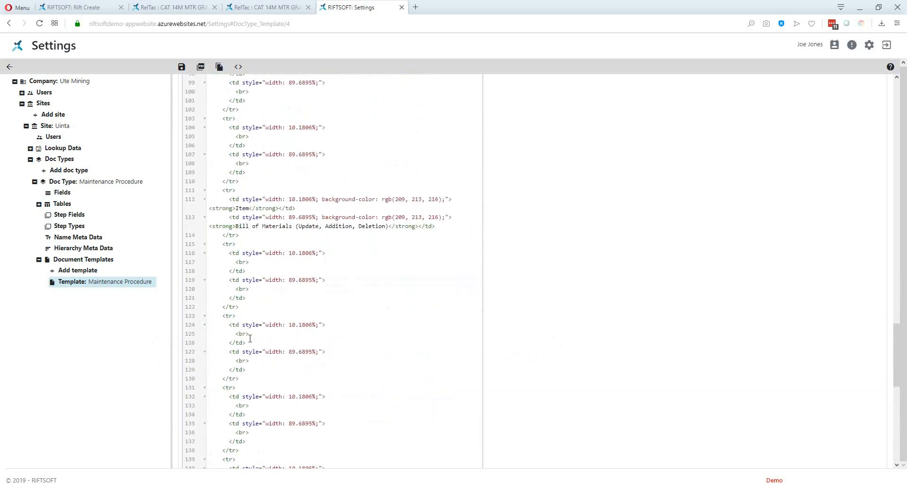
scroll(250, 338, "up", 16)
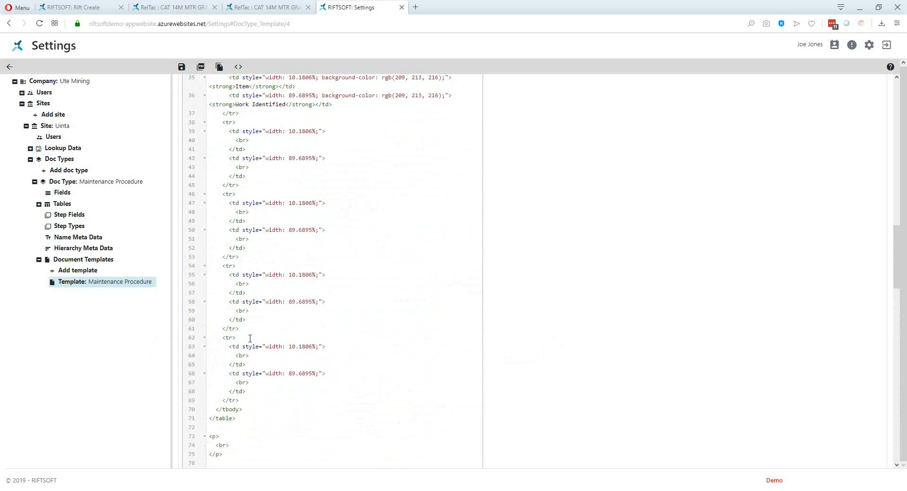
key("ctrl+s")
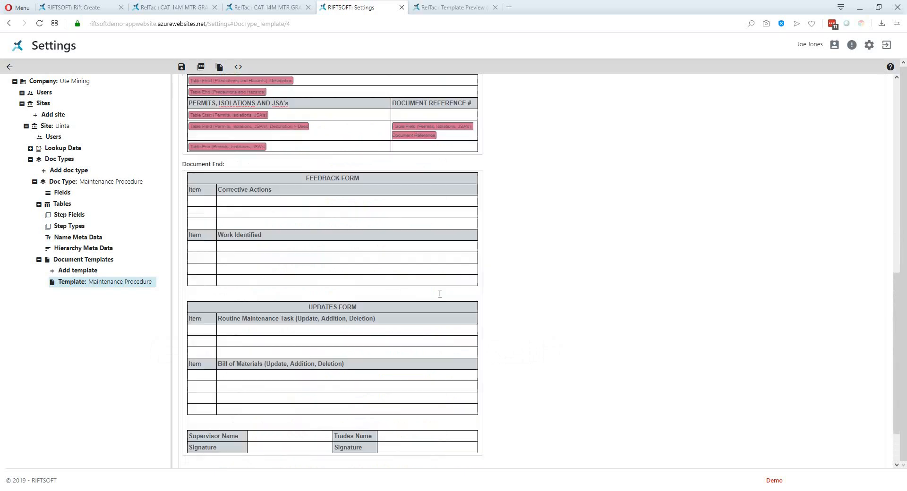
scroll(440, 293, "up", 10)
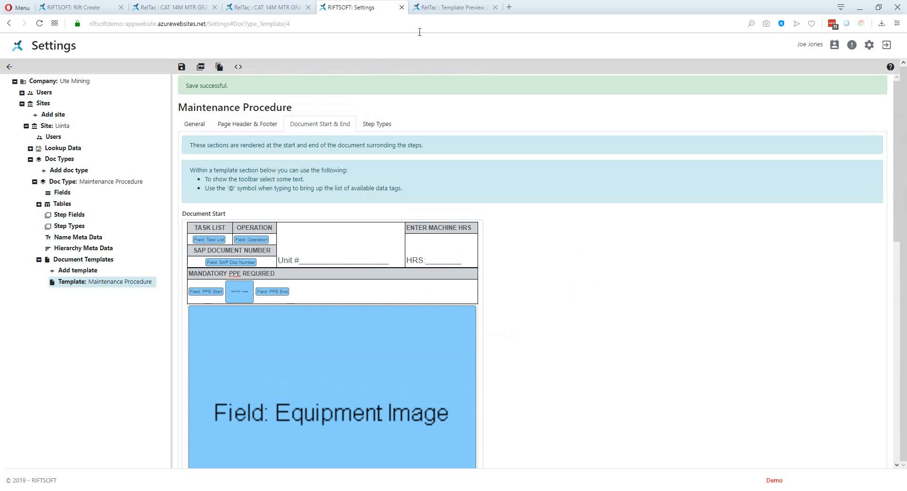
middle_click(435, 9)
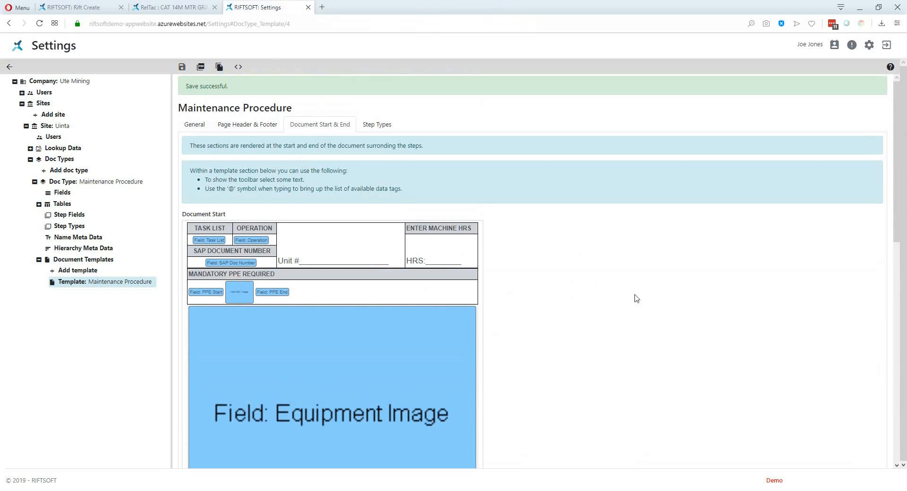